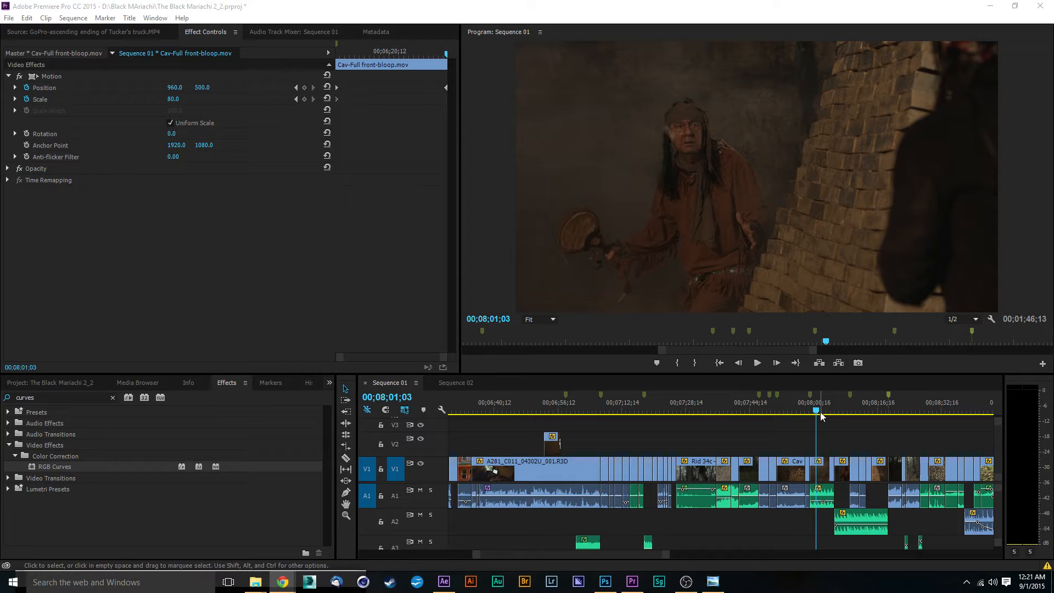
pyautogui.moveTo(816, 416)
pyautogui.mouseDown()
pyautogui.moveTo(795, 417)
pyautogui.moveTo(816, 417)
pyautogui.mouseUp()
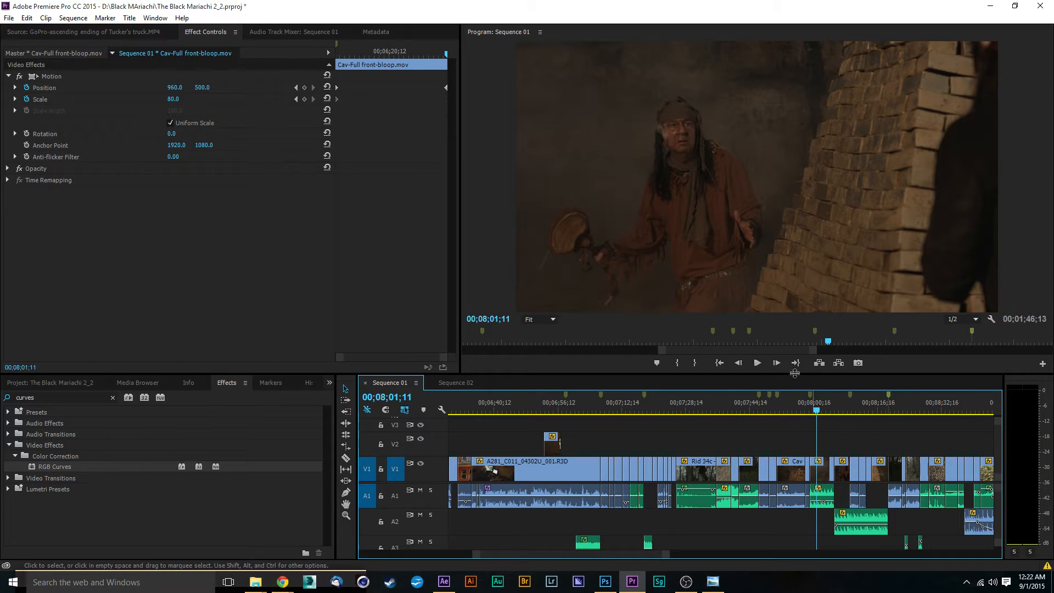
pyautogui.moveTo(815, 415); pyautogui.dragTo(815, 412)
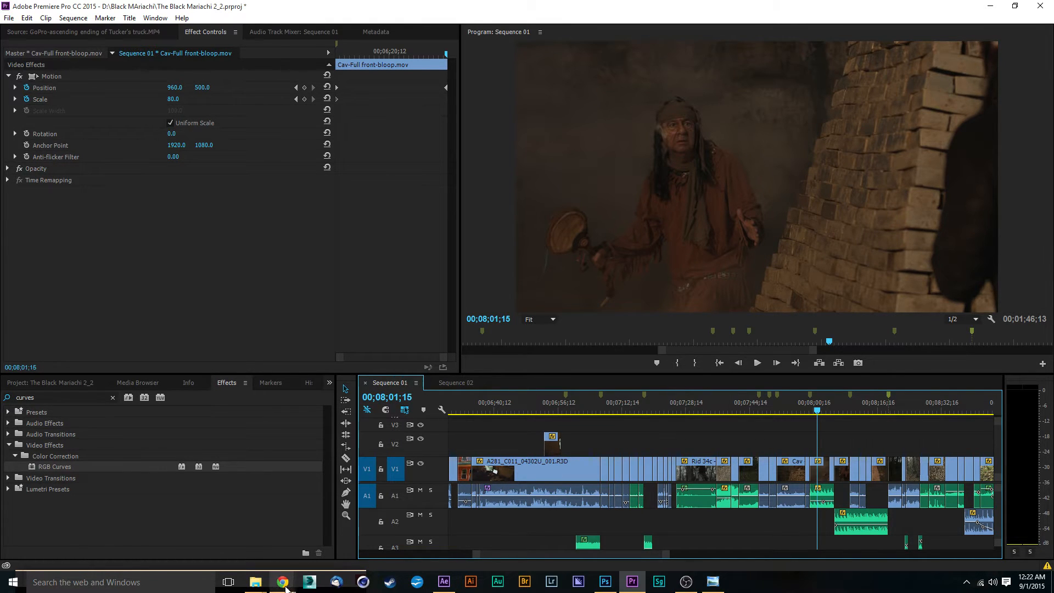
# Switch to the browser and look over the Avid Productions 479 Facebook page, Twitter favourites and website tabs.
pyautogui.moveTo(283, 582)
pyautogui.moveTo(245, 535)
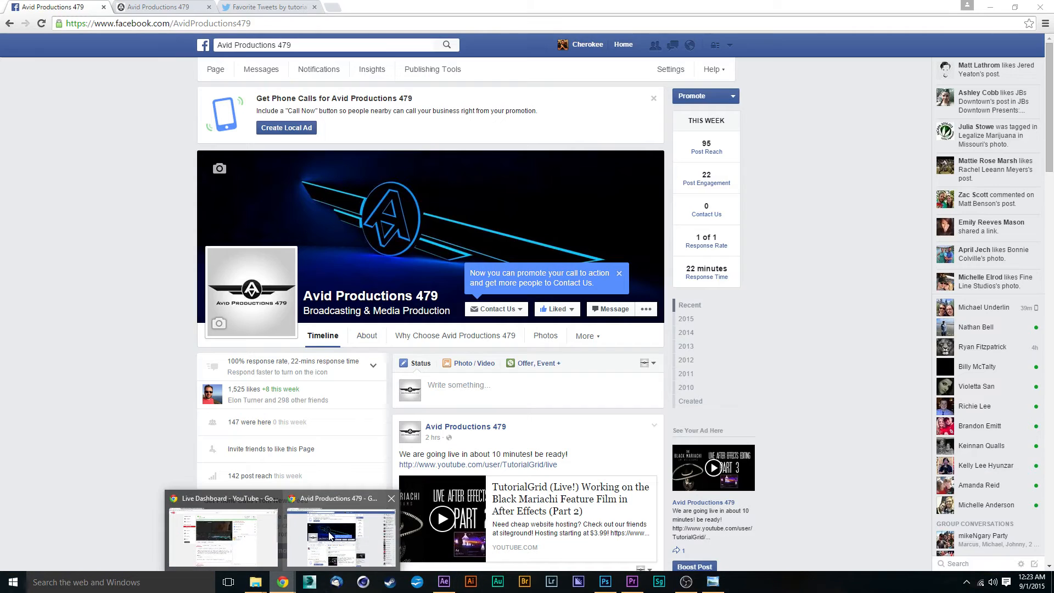
pyautogui.click(336, 535)
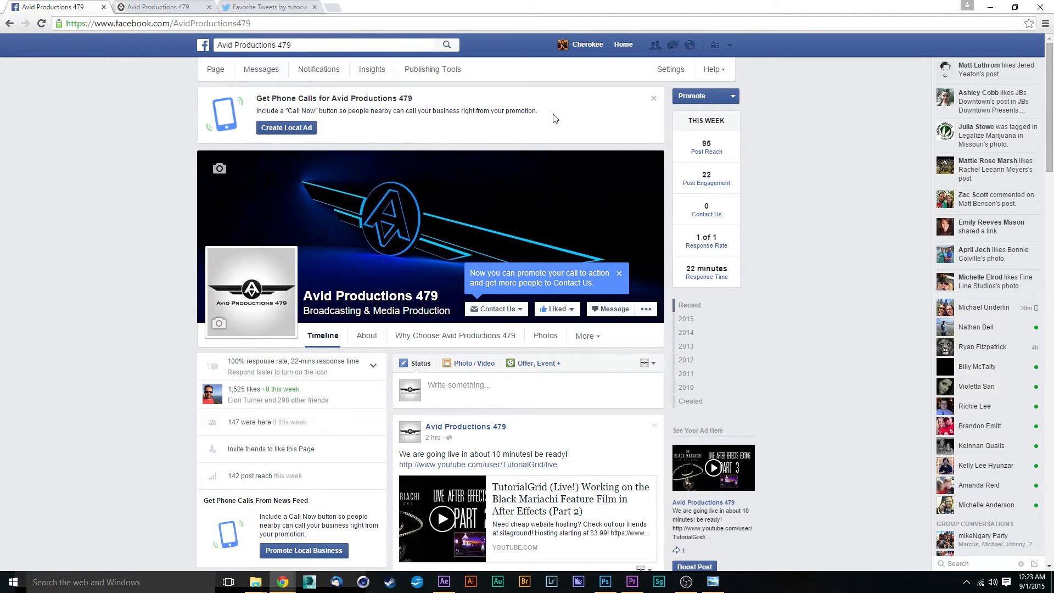
pyautogui.scroll(-2, 776, 191)
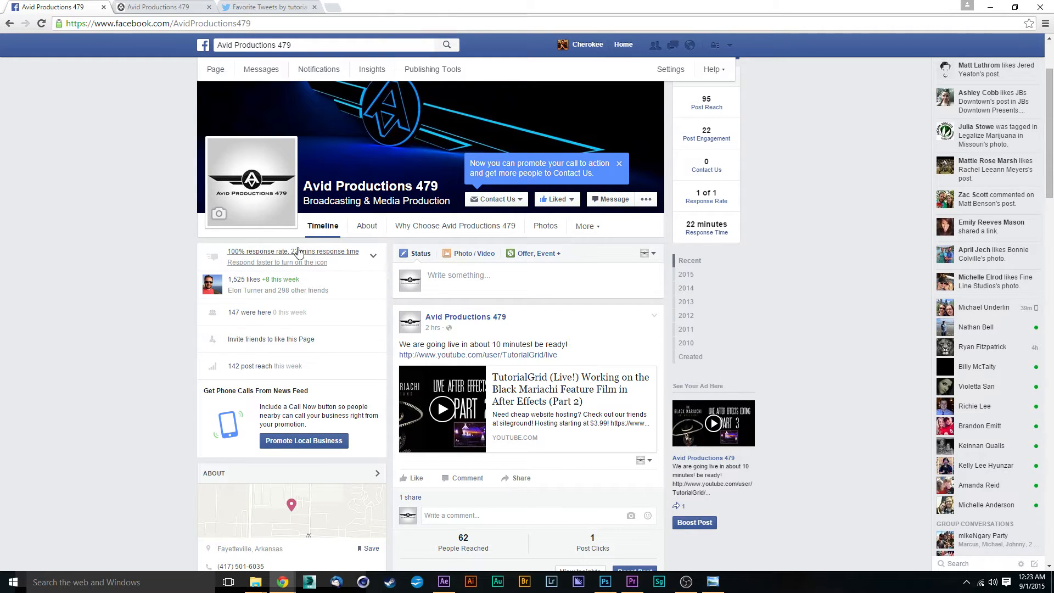
pyautogui.click(257, 7)
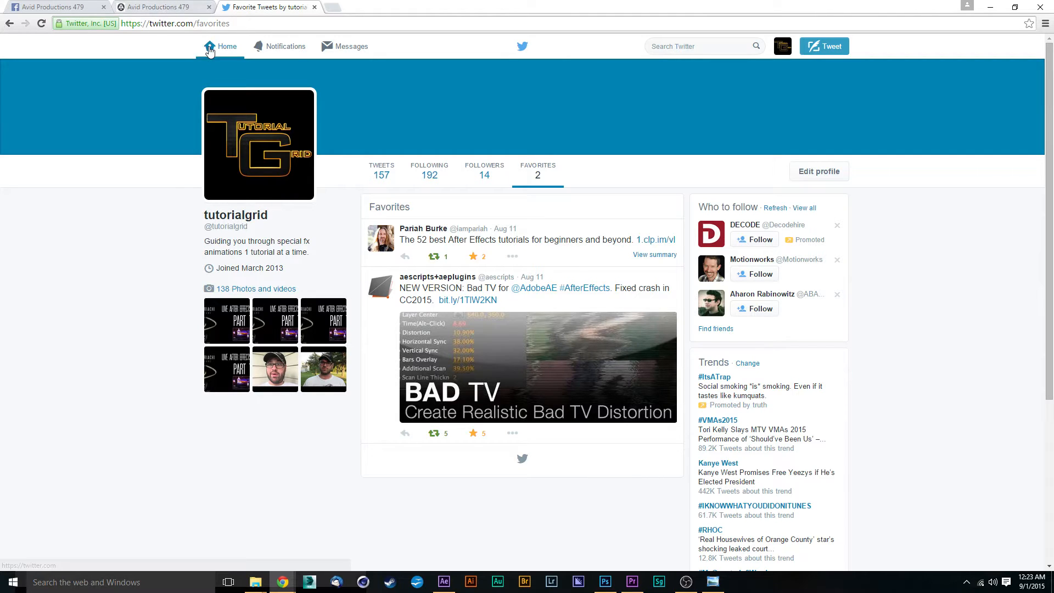
pyautogui.click(148, 4)
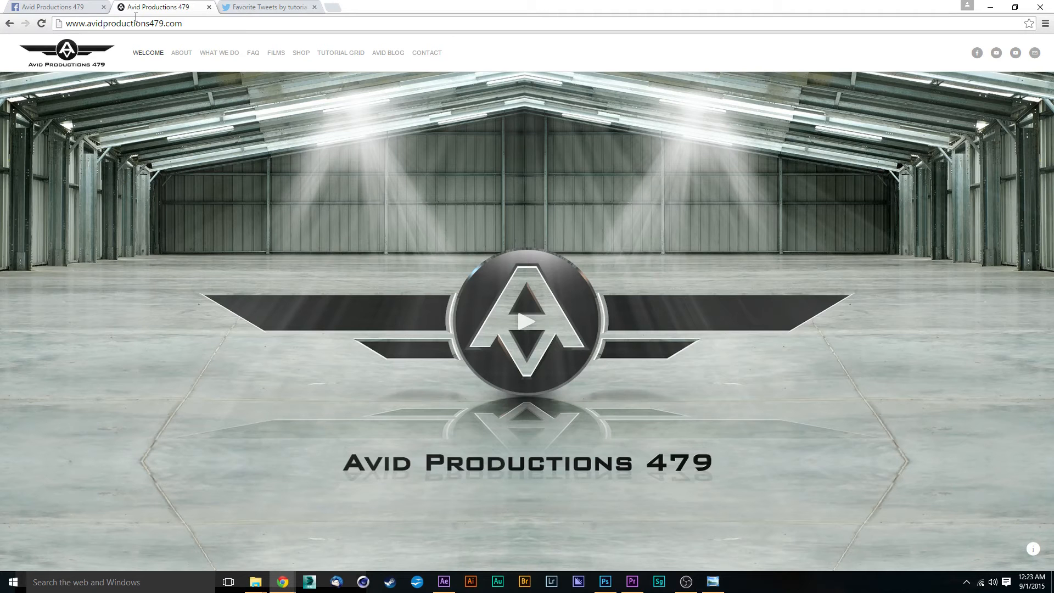
pyautogui.click(66, 8)
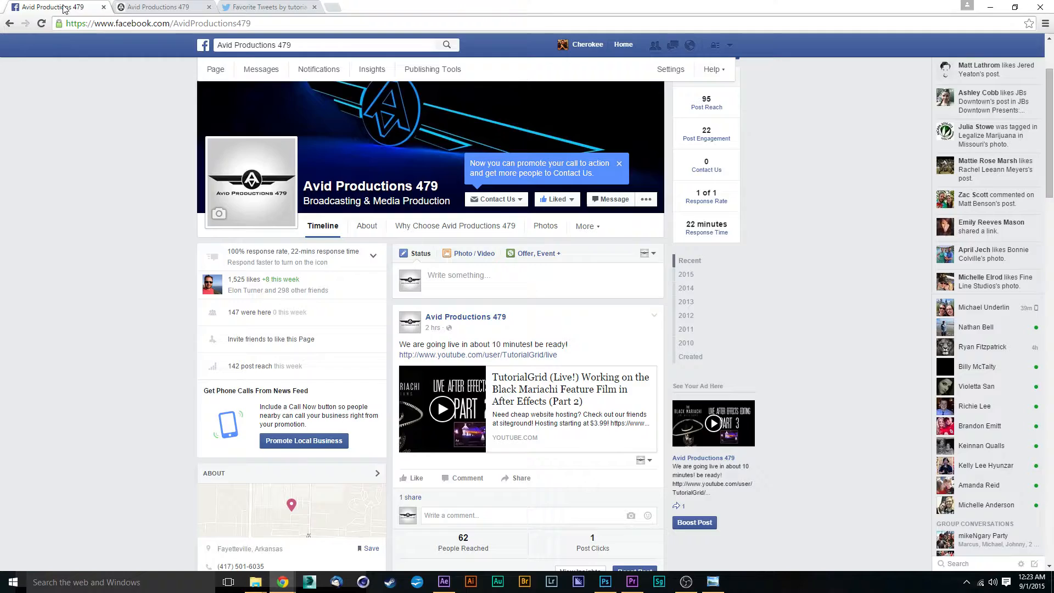
pyautogui.scroll(-2, 661, 439)
pyautogui.scroll(4, 621, 426)
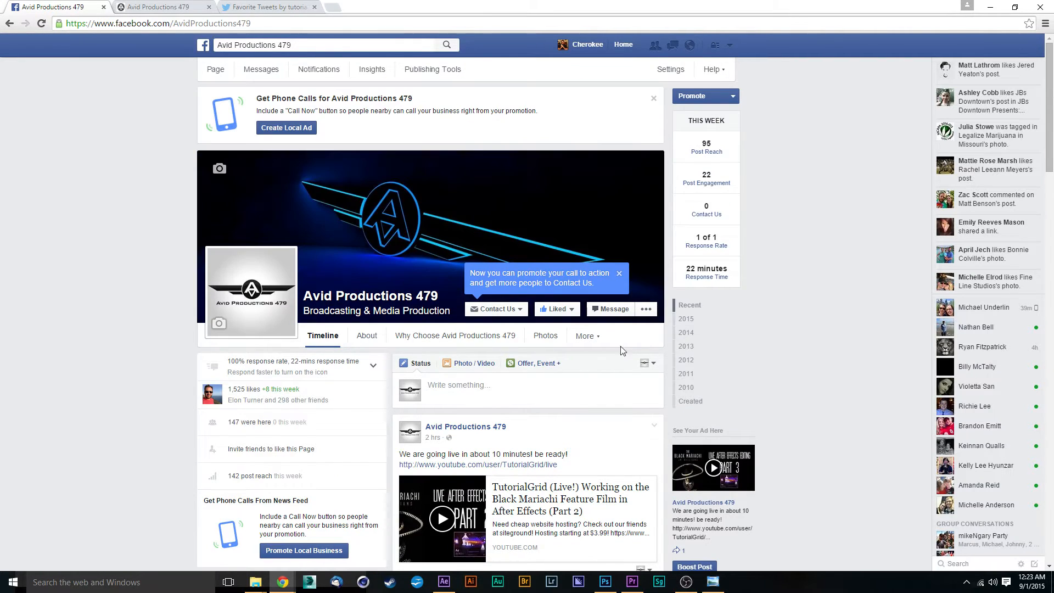
# Page through The Black Mariachi and SiteGround images in the photo viewer, then minimize the windows to return to Premiere.
pyautogui.click(722, 583)
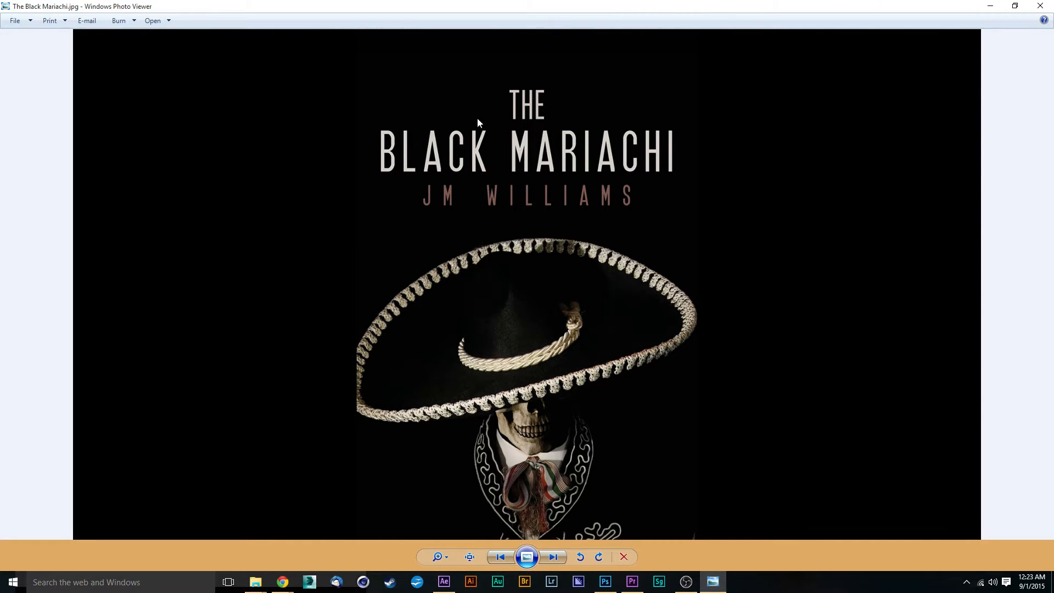
pyautogui.click(553, 558)
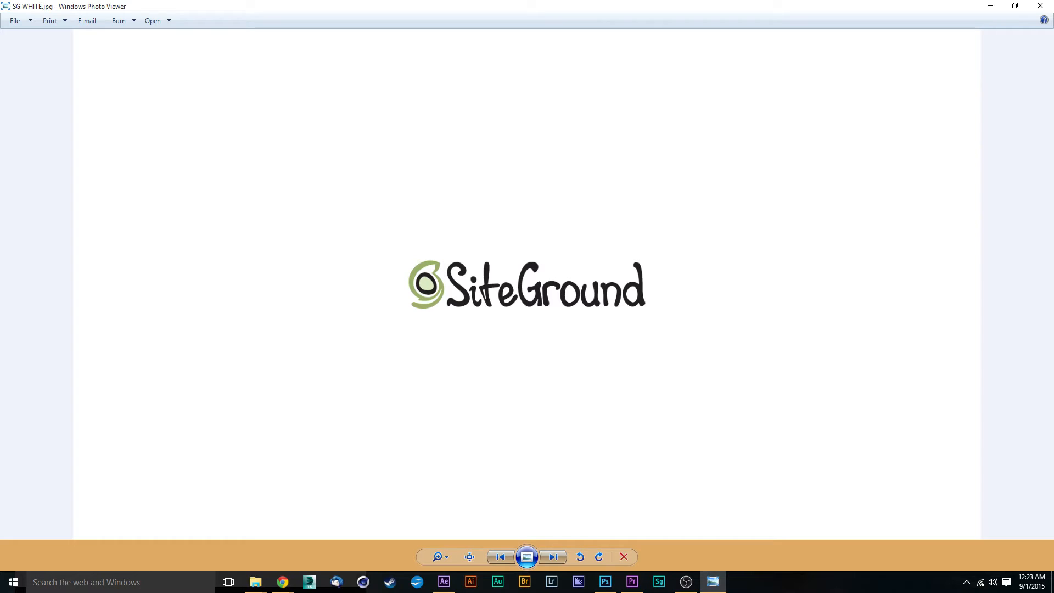
pyautogui.hotkey('alt', 'Tab')
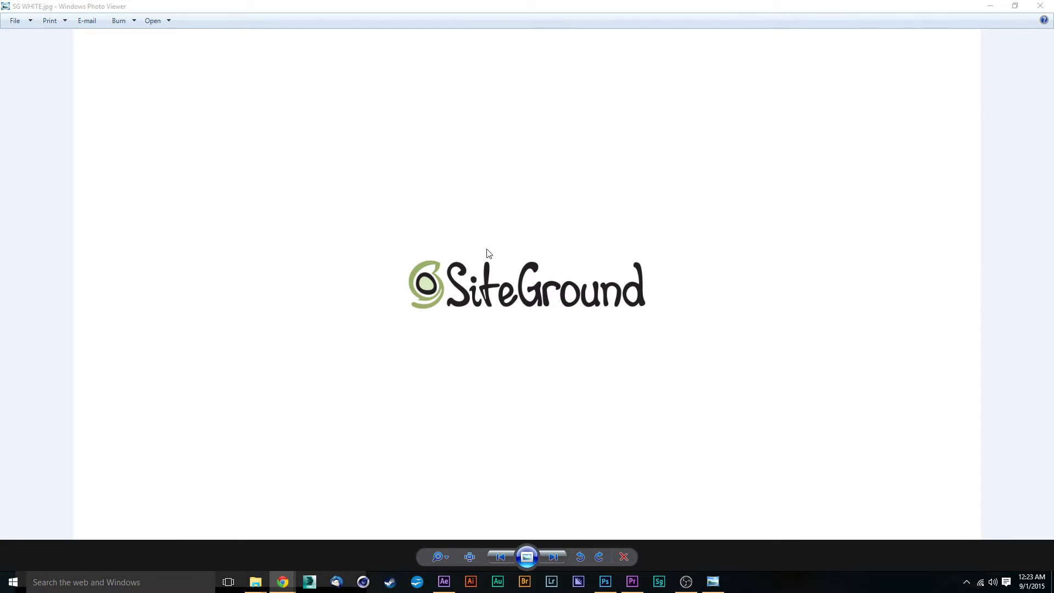
pyautogui.click(990, 6)
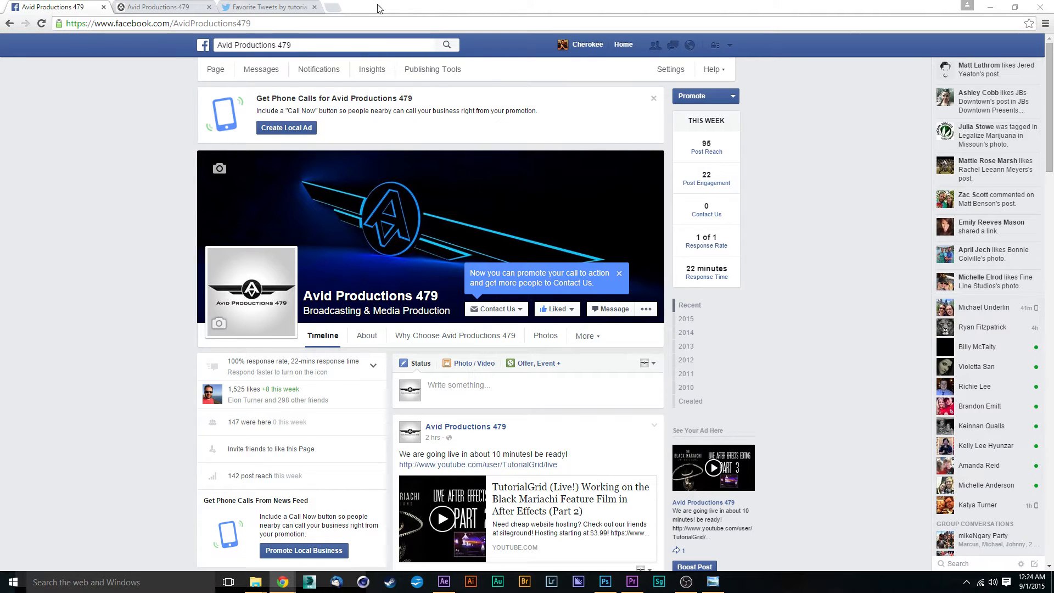
pyautogui.click(990, 6)
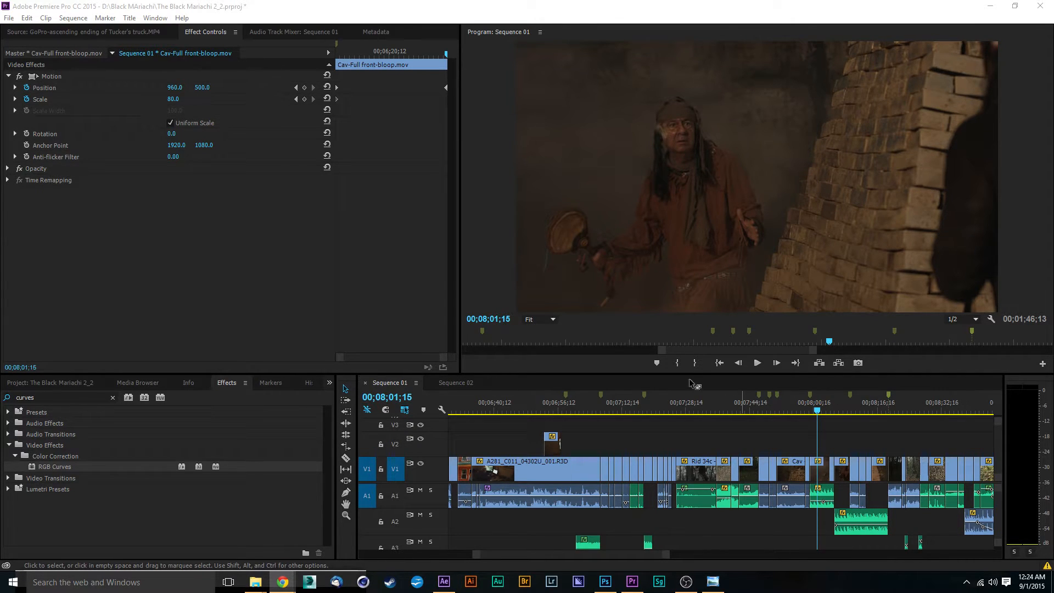
# Replace the shaman clip on V1 at the playhead with an After Effects composition.
pyautogui.click(825, 476)
pyautogui.rightClick(824, 476)
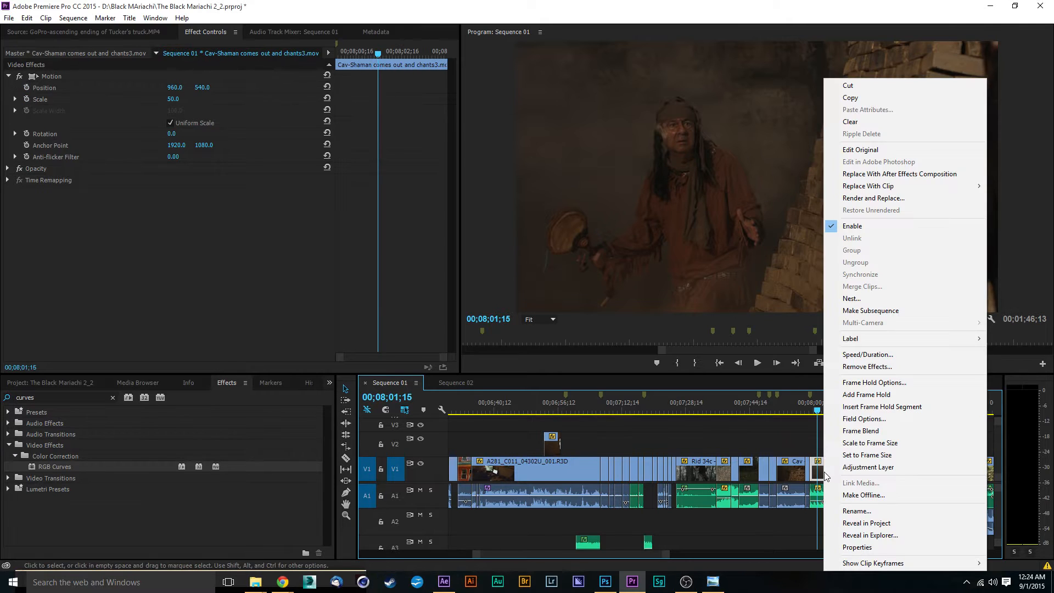
pyautogui.click(867, 175)
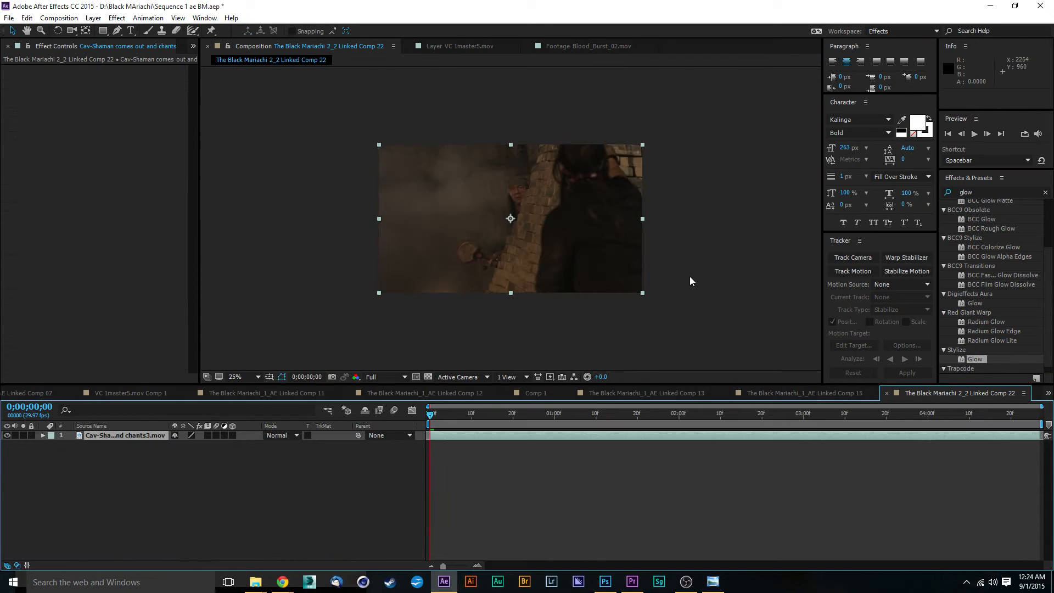
# Preview the shaman footage in the new composition, playing it through and returning to the first frame.
pyautogui.scroll(3, 522, 206)
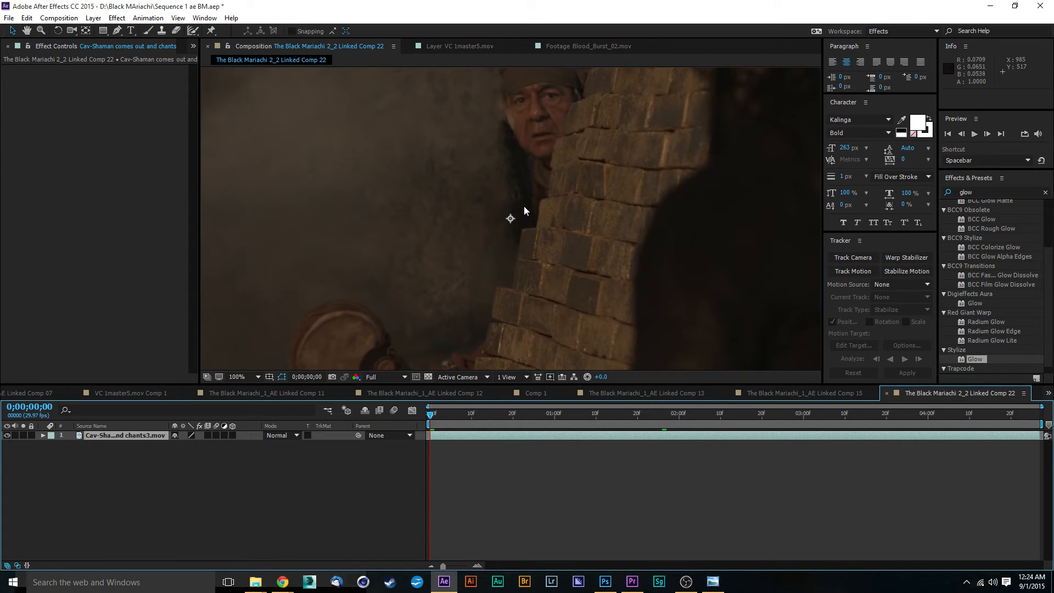
pyautogui.press('space')
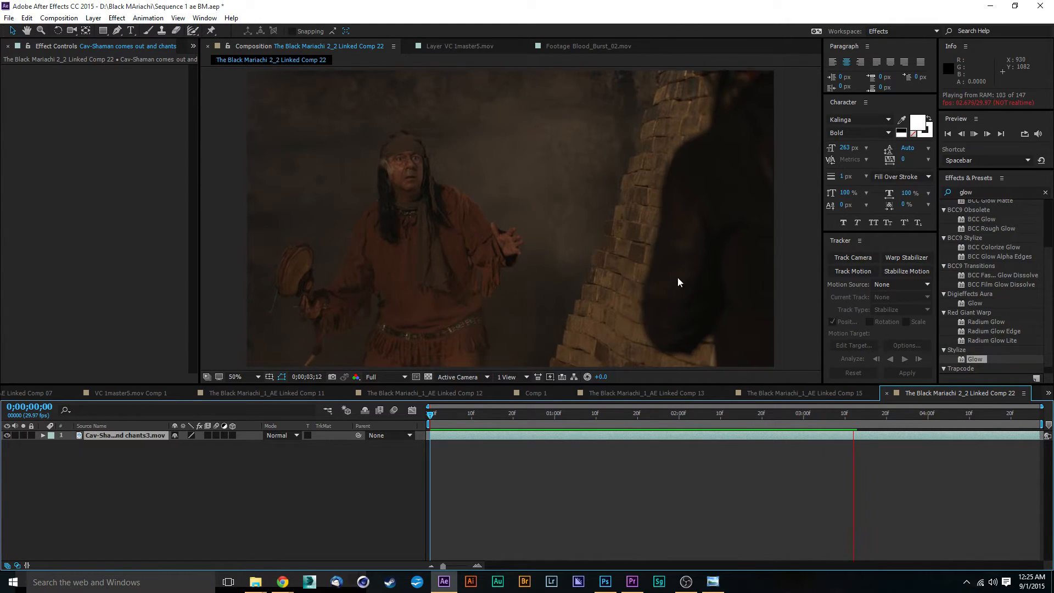
pyautogui.press(',')
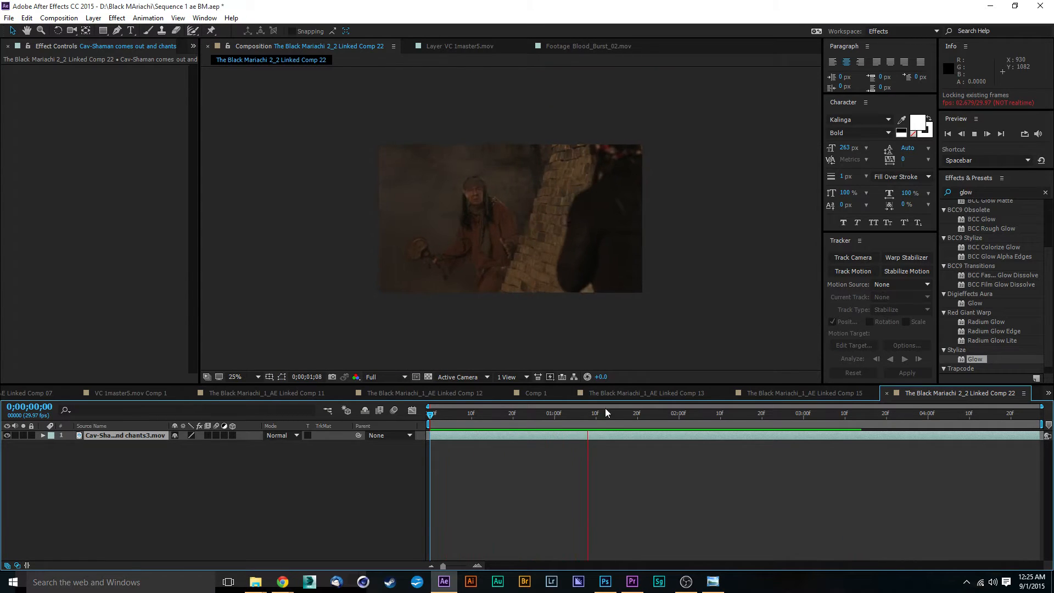
pyautogui.click(734, 415)
pyautogui.press('space')
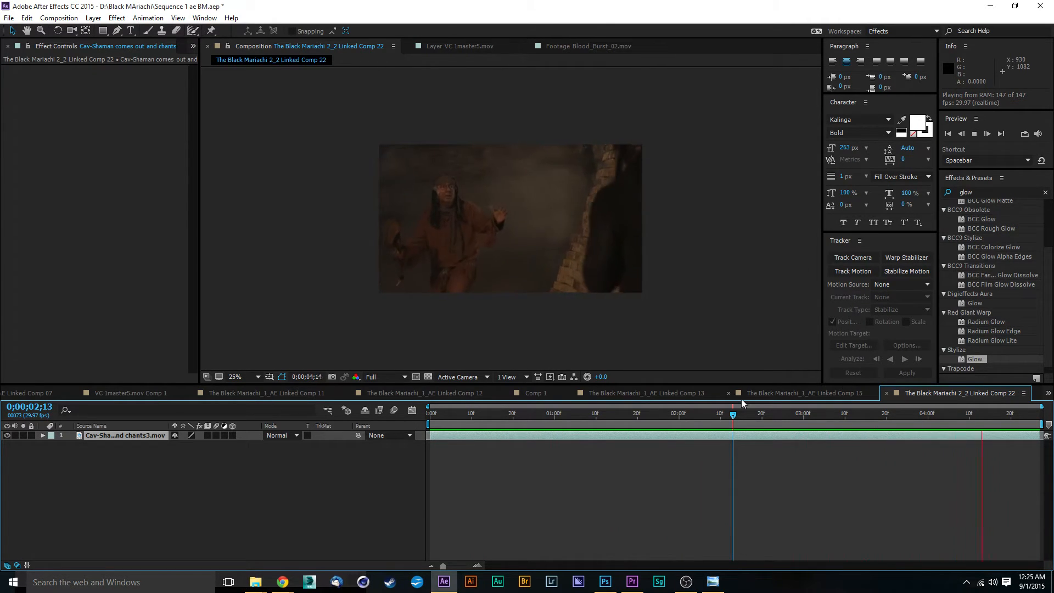
pyautogui.moveTo(733, 415); pyautogui.dragTo(403, 464)
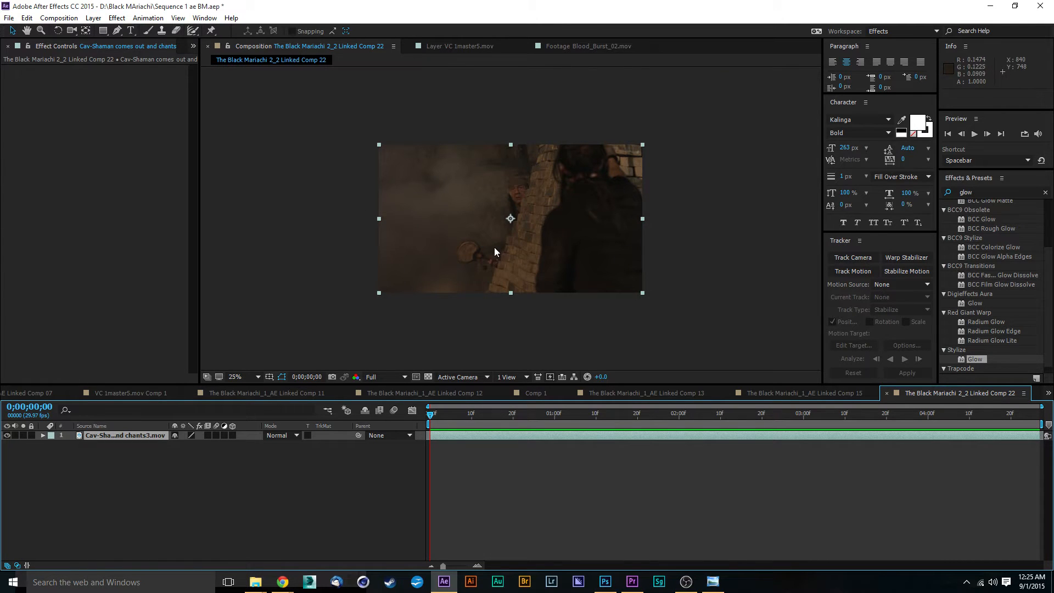
pyautogui.press('.')
pyautogui.press('.')
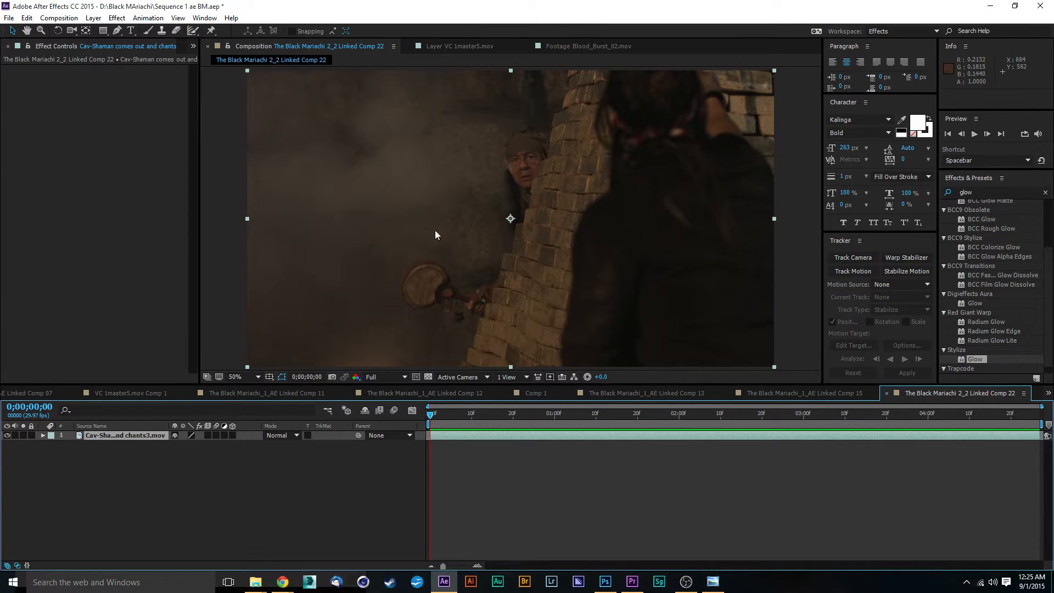
# Select the shaman footage layer and duplicate it.
pyautogui.click(130, 450)
pyautogui.click(128, 439)
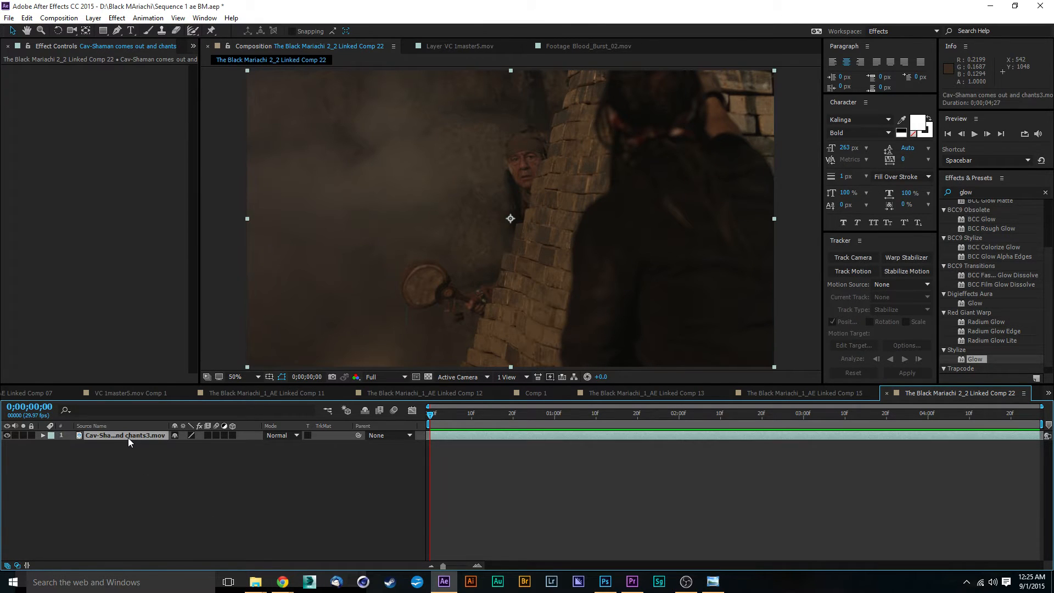
pyautogui.hotkey('ctrl', 'd')
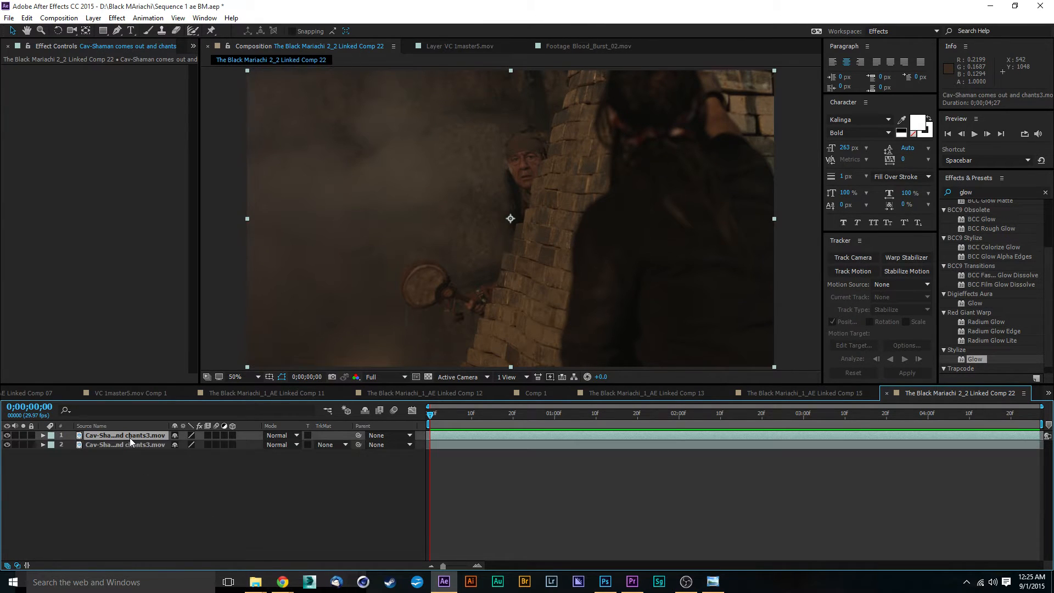
# Pre-compose the top shaman layer, moving all attributes into the new composition.
pyautogui.click(67, 18)
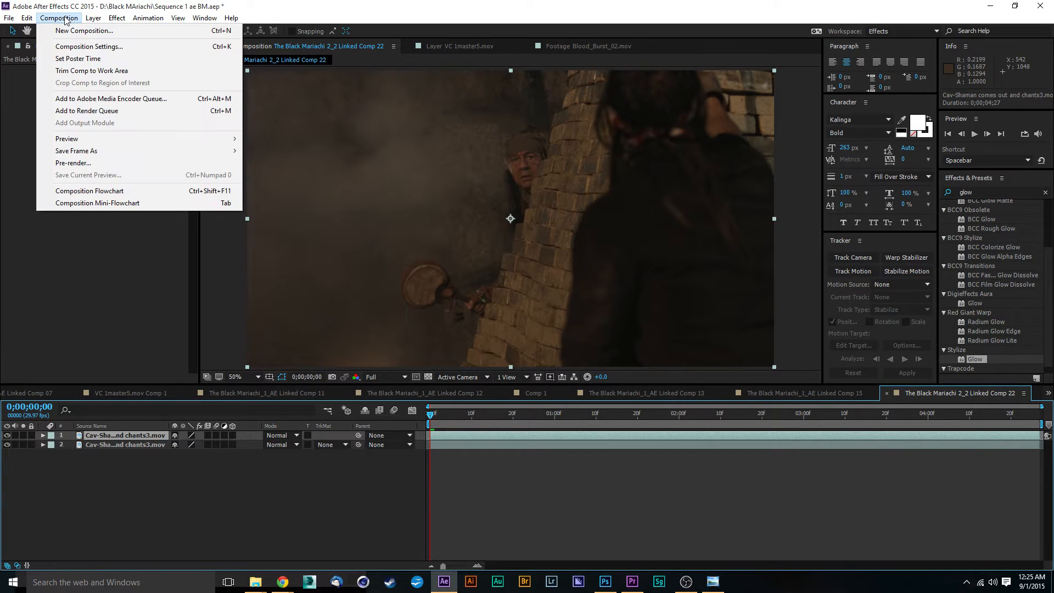
pyautogui.click(156, 430)
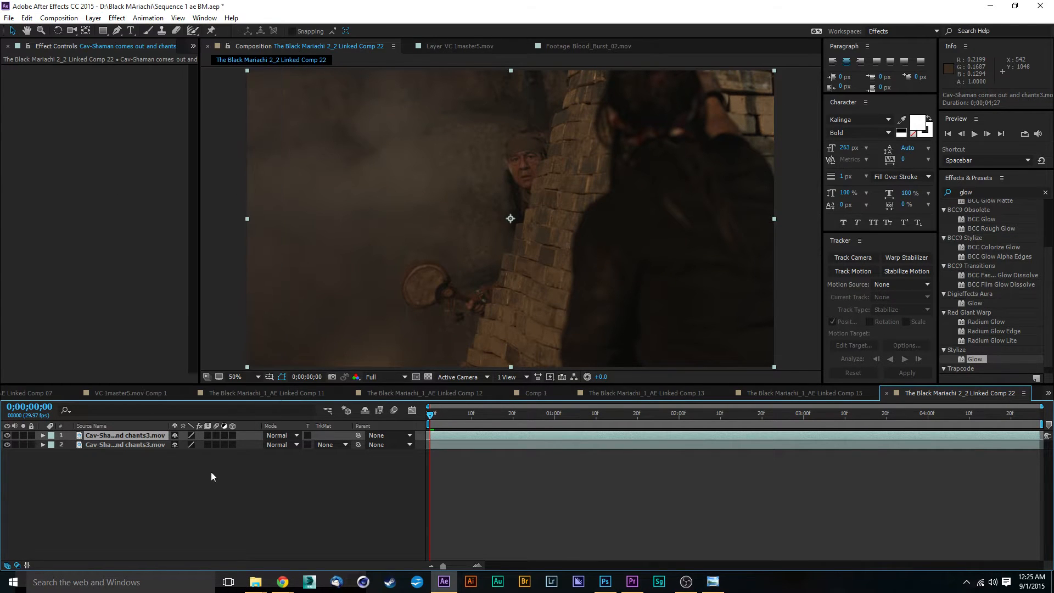
pyautogui.click(558, 353)
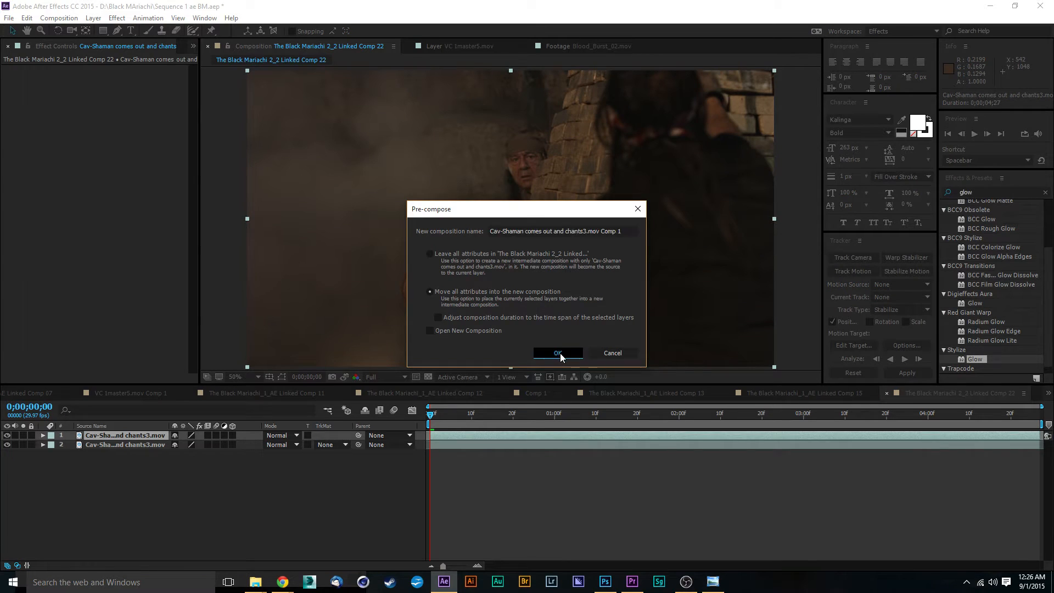
# Search the effects for camera and apply 3D Camera Tracker to the pre-composed layer.
pyautogui.click(1001, 188)
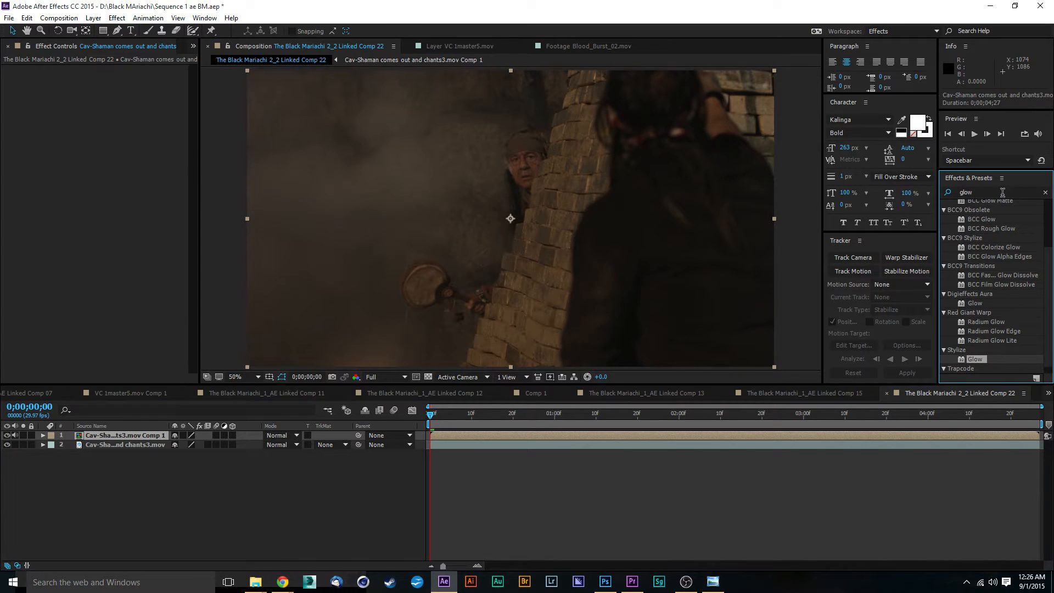
pyautogui.moveTo(996, 192); pyautogui.dragTo(930, 190)
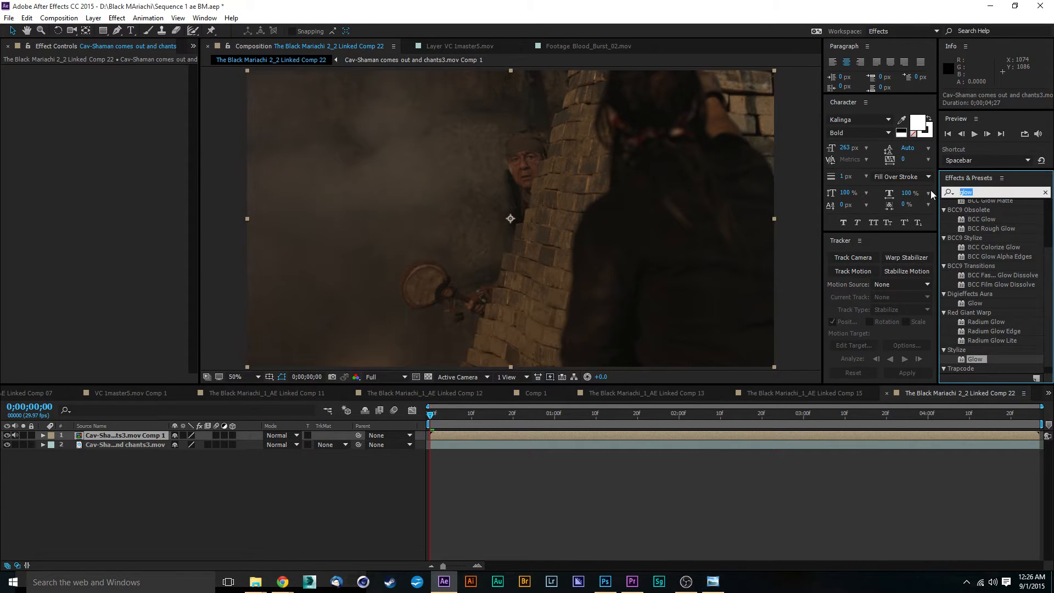
pyautogui.press('BackSpace')
pyautogui.click(983, 191)
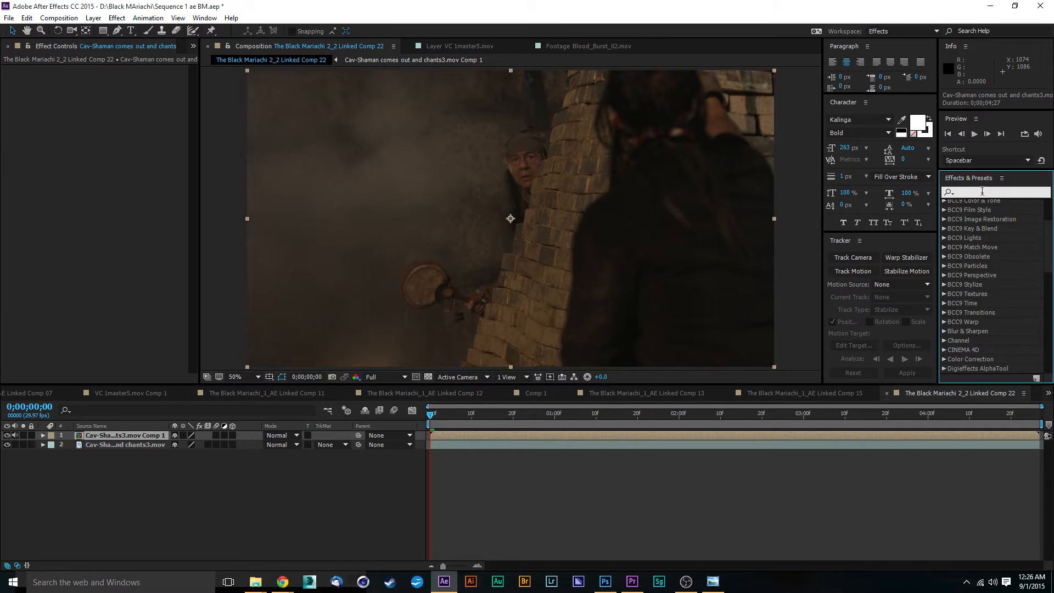
pyautogui.write('3d v')
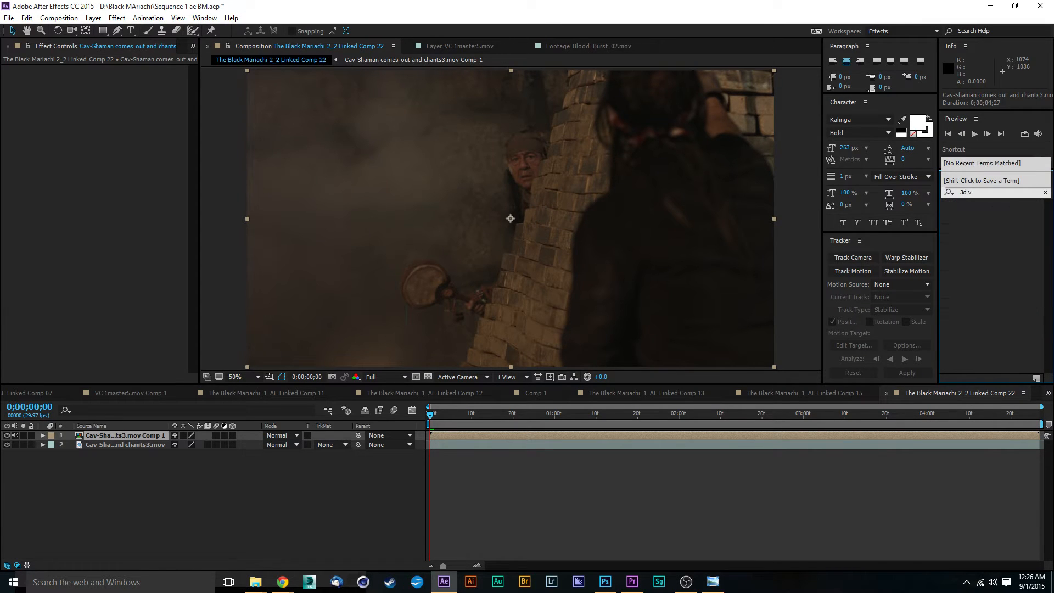
pyautogui.press('BackSpace')
pyautogui.press('BackSpace')
pyautogui.press('BackSpace')
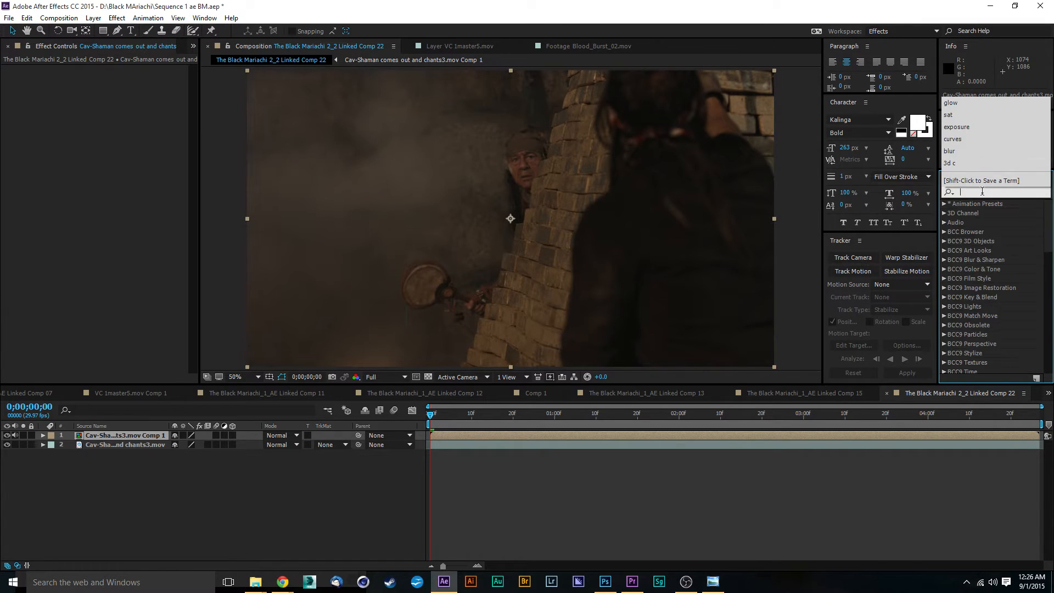
pyautogui.write('camera')
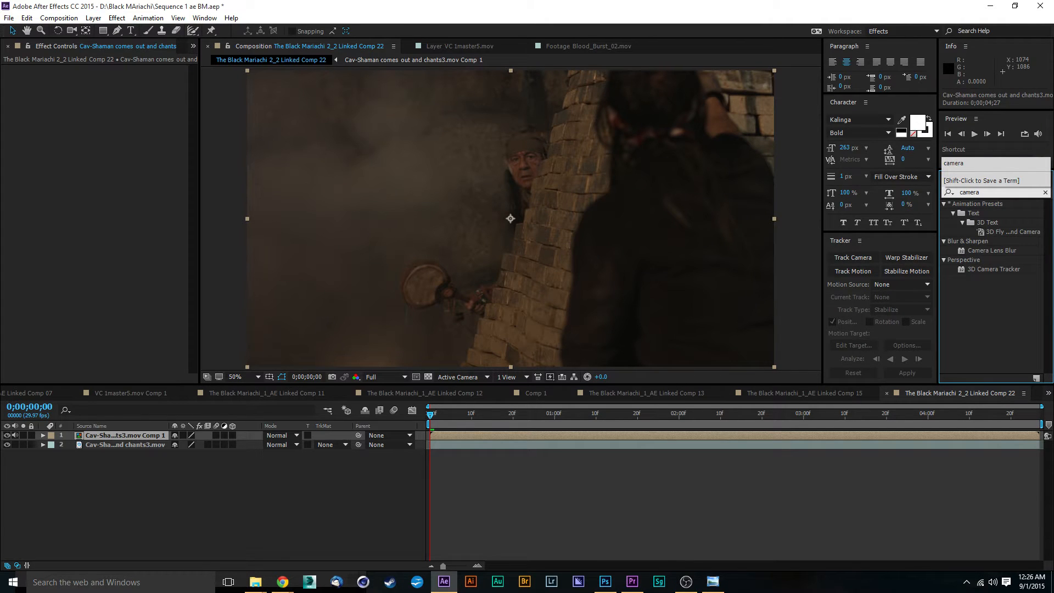
pyautogui.moveTo(974, 269); pyautogui.dragTo(690, 435)
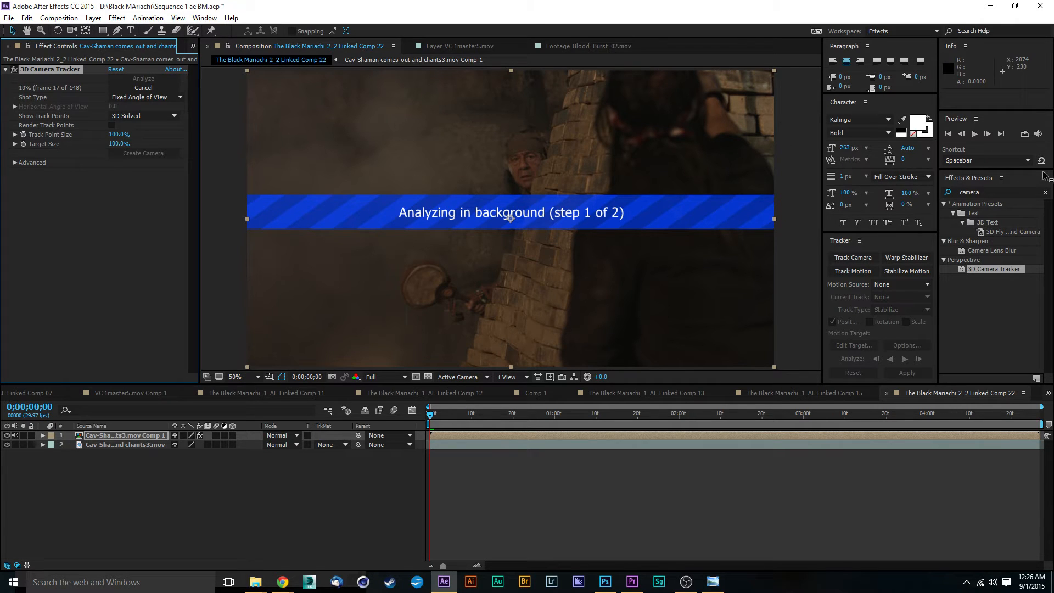
pyautogui.hotkey('alt', 'Tab')
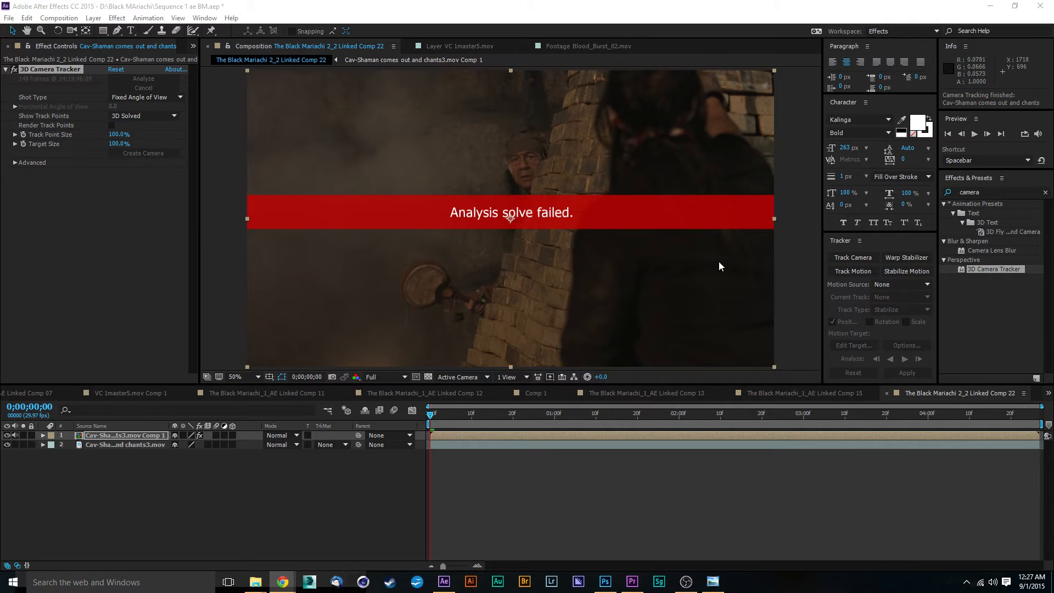
# Remove the 3D Camera Tracker effect from the pre-composed shaman layer.
pyautogui.scroll(-2, 489, 226)
pyautogui.scroll(2, 523, 216)
pyautogui.scroll(-2, 511, 187)
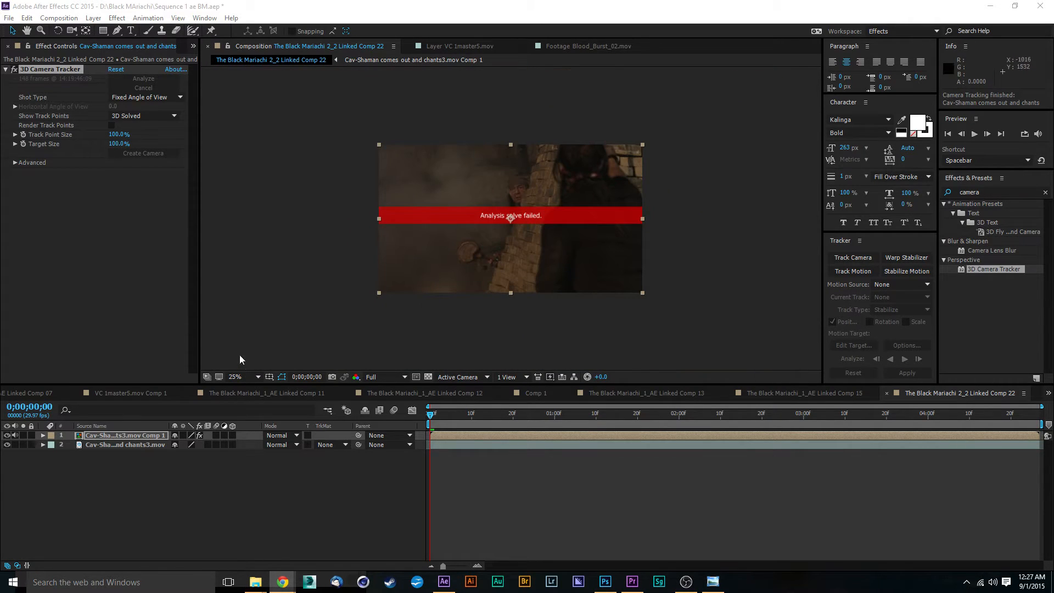
pyautogui.click(221, 485)
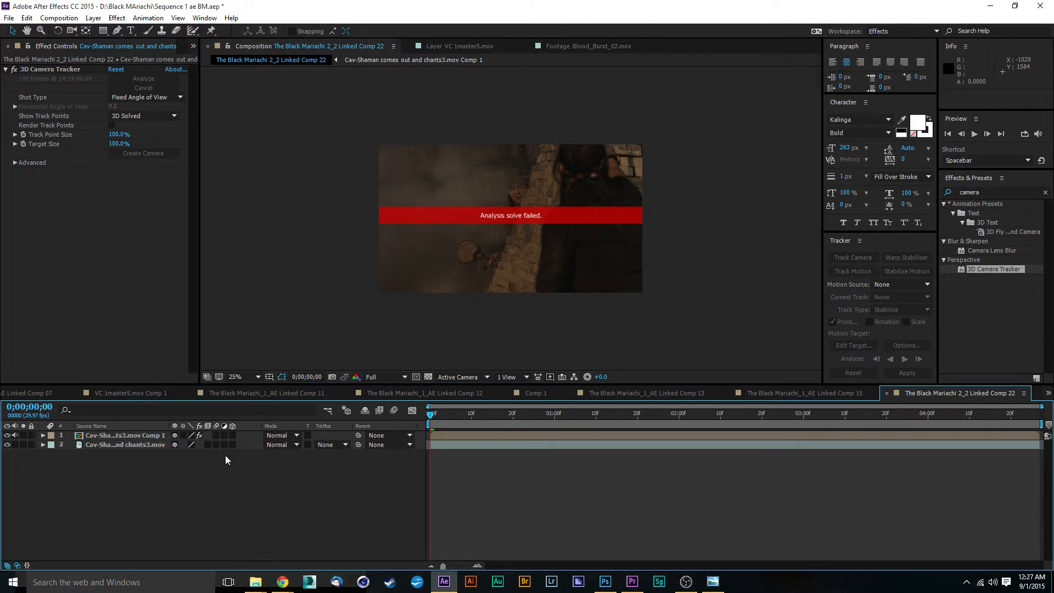
pyautogui.click(139, 435)
pyautogui.click(131, 186)
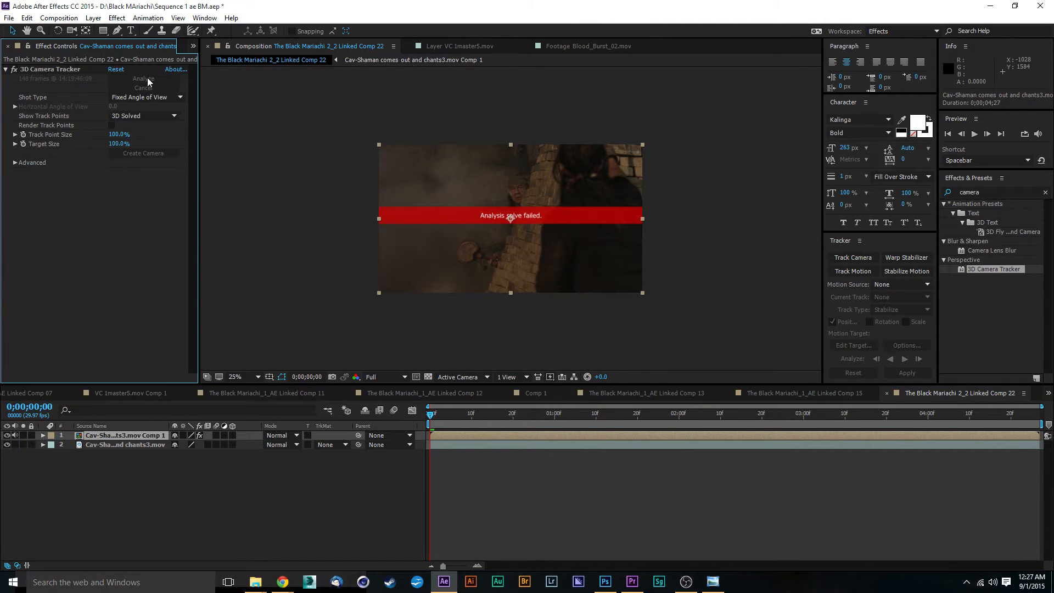
pyautogui.click(53, 69)
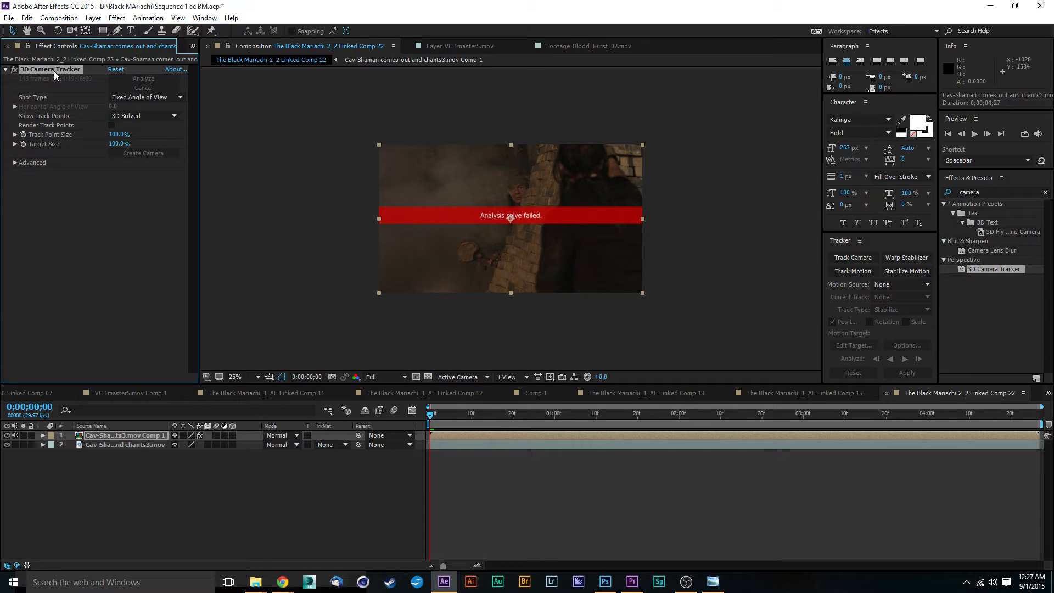
pyautogui.press('Delete')
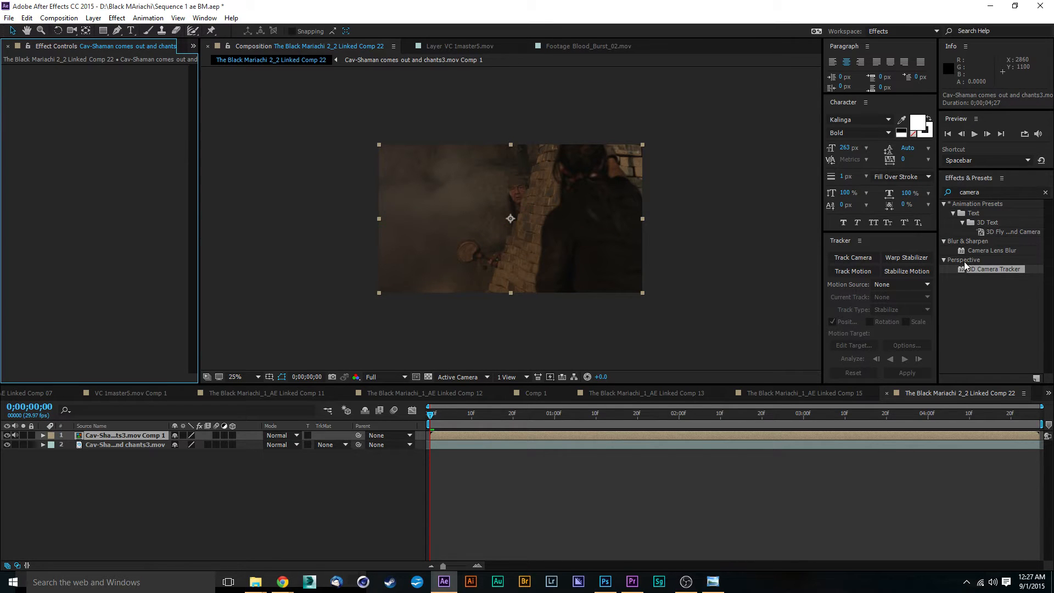
pyautogui.moveTo(962, 269); pyautogui.dragTo(625, 437)
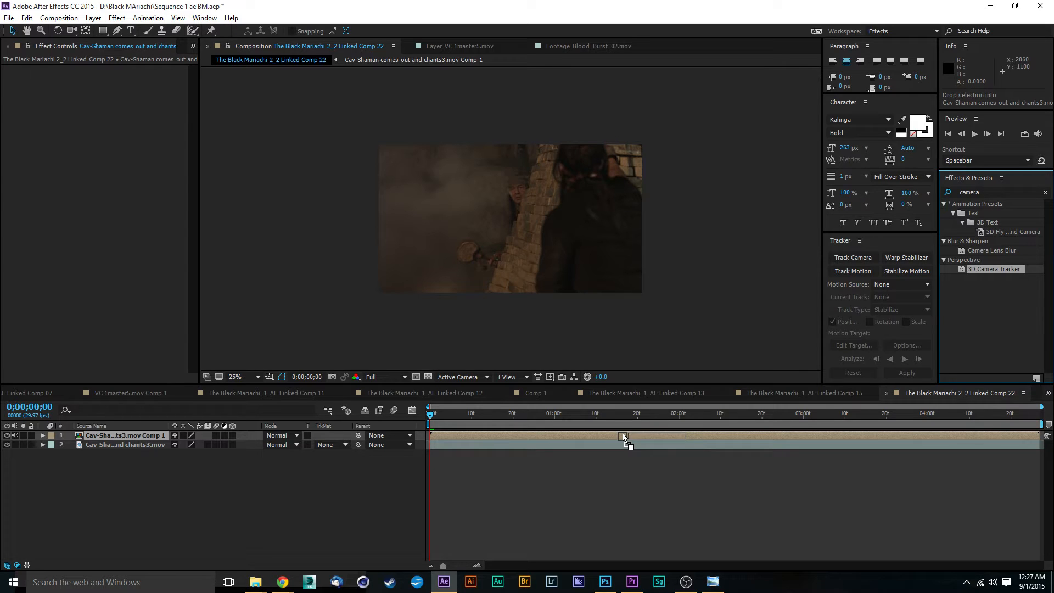
pyautogui.moveTo(624, 438); pyautogui.dragTo(624, 438)
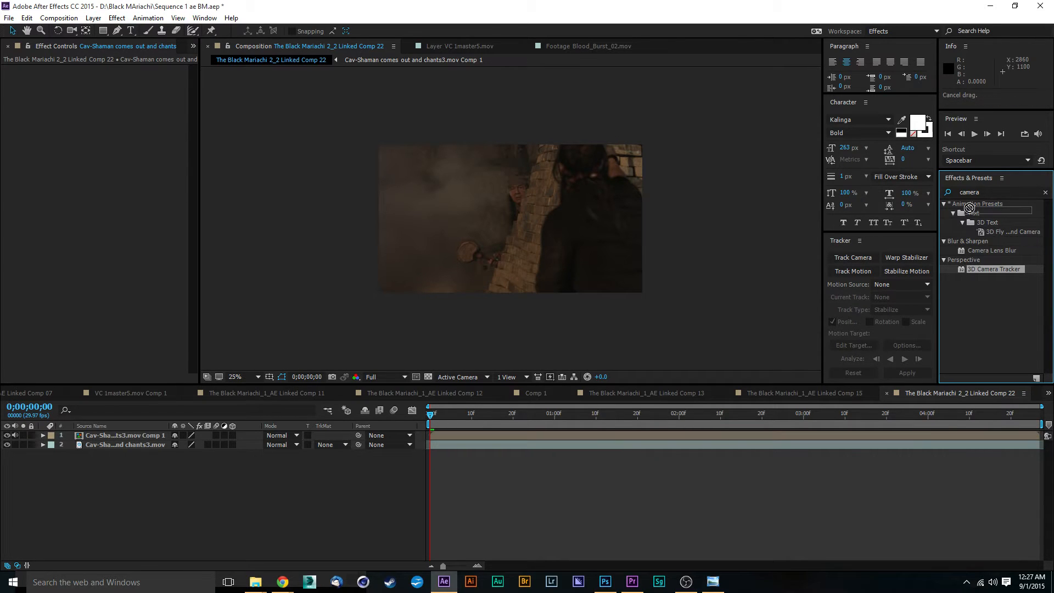
pyautogui.click(57, 548)
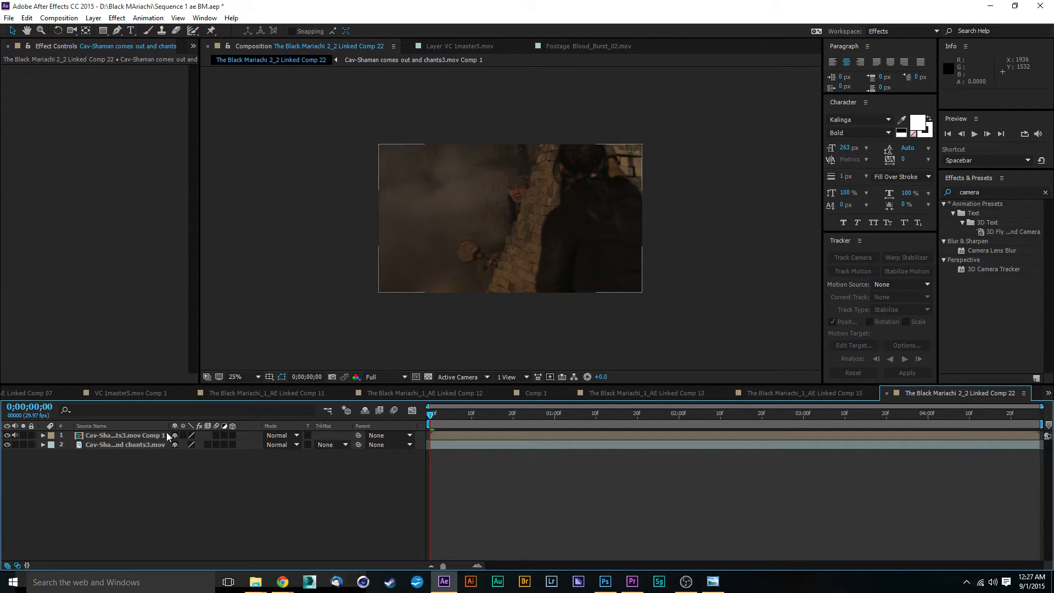
# Delete the pre-composed shaman layer and reveal the original footage layer's Scale property.
pyautogui.click(154, 436)
pyautogui.press('Delete')
pyautogui.click(130, 436)
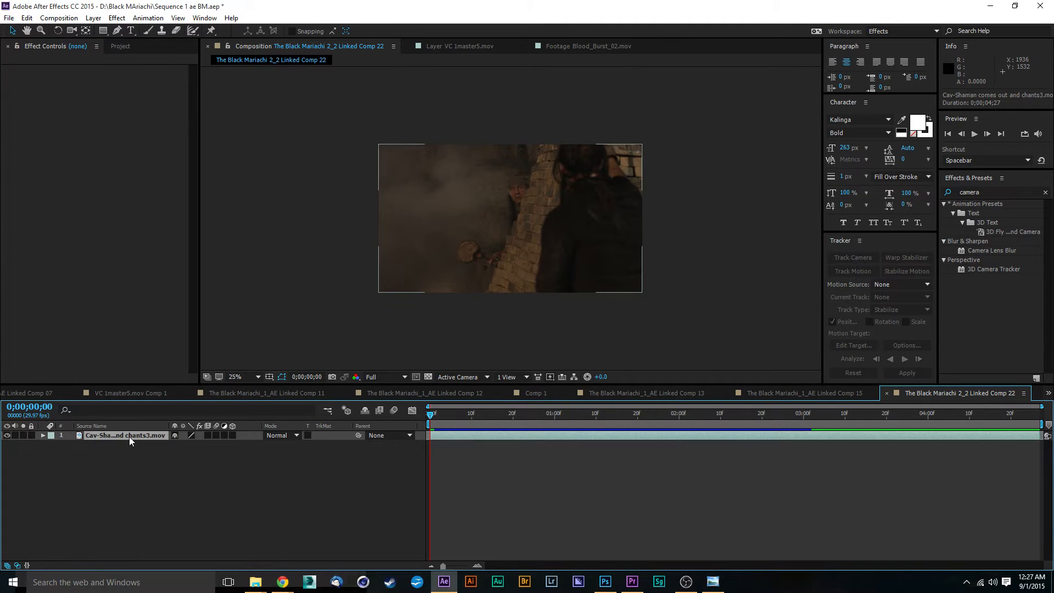
pyautogui.press('s')
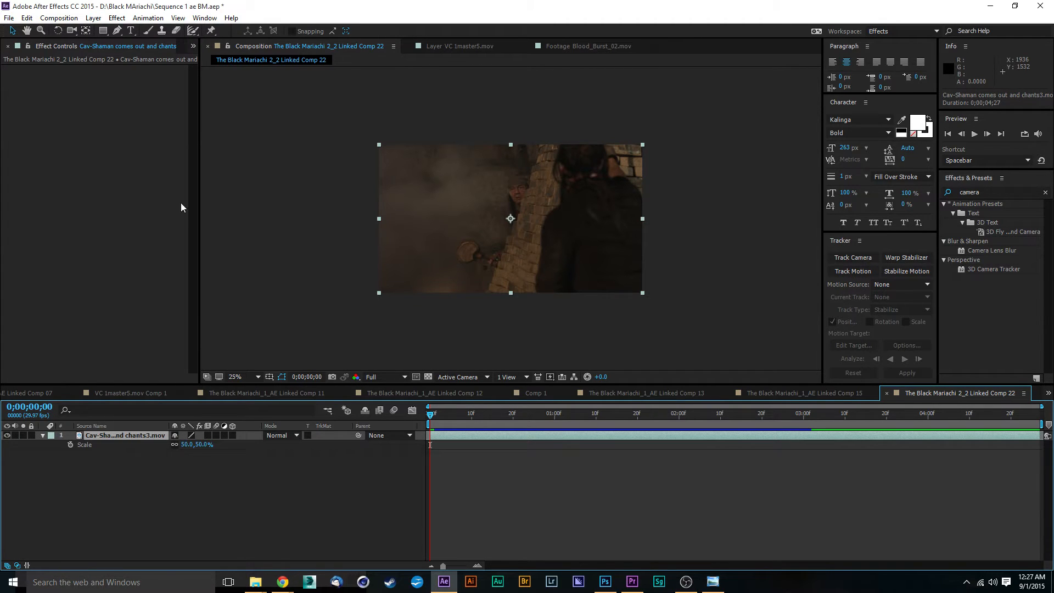
# Set the composition width to 3840 px and the frame rate to 29.97 fps in Composition Settings.
pyautogui.click(58, 18)
pyautogui.click(88, 46)
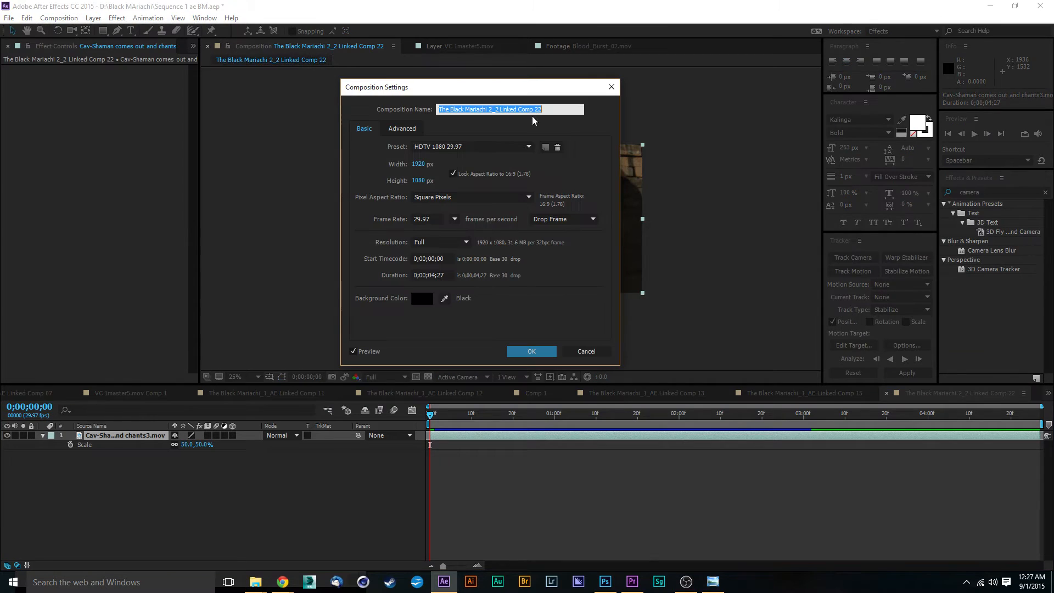
pyautogui.click(423, 164)
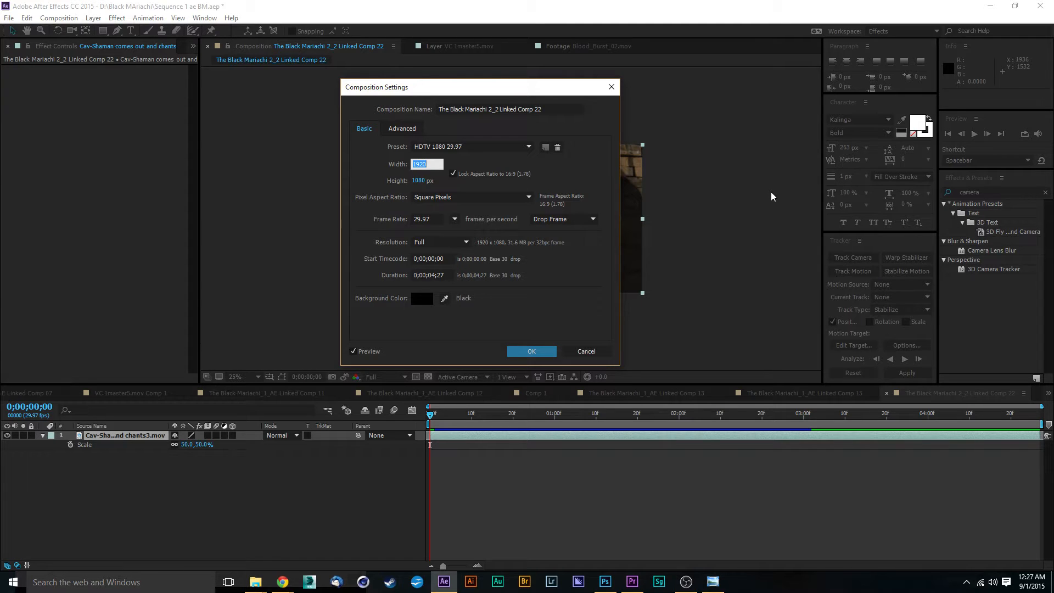
pyautogui.write('3840')
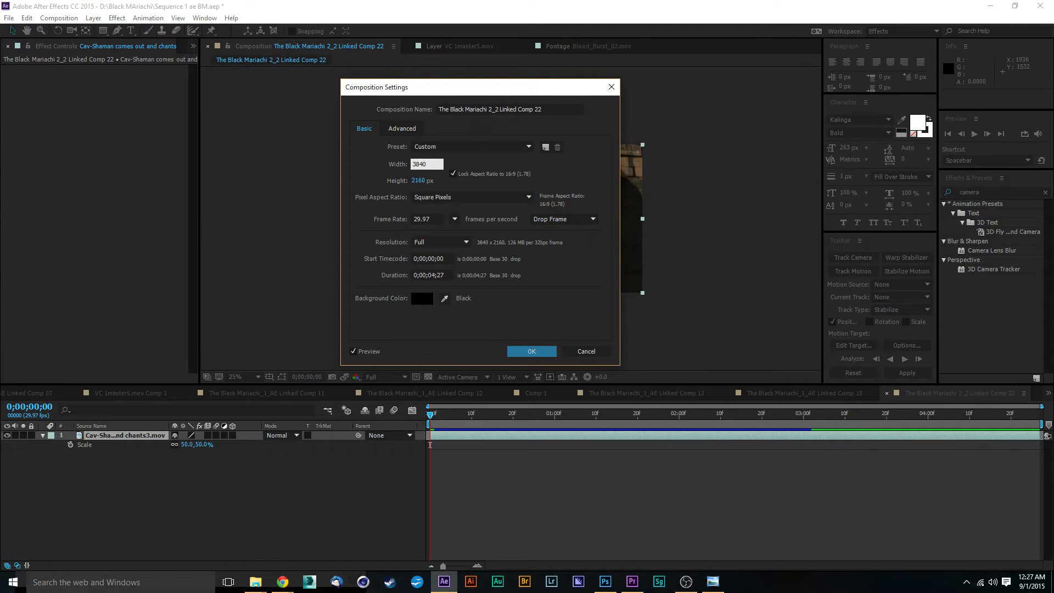
pyautogui.press('Return')
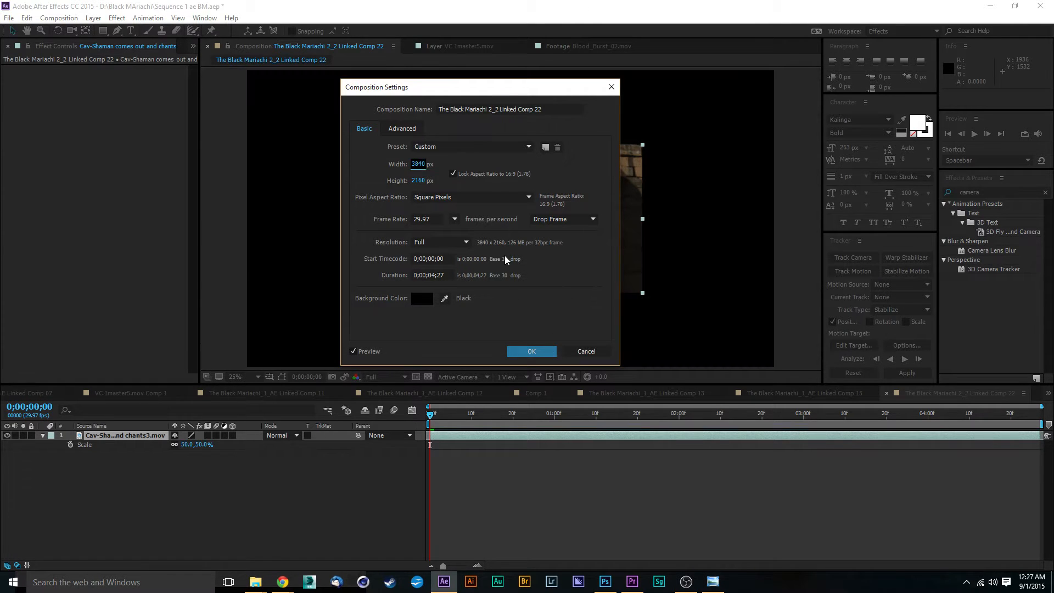
pyautogui.click(454, 219)
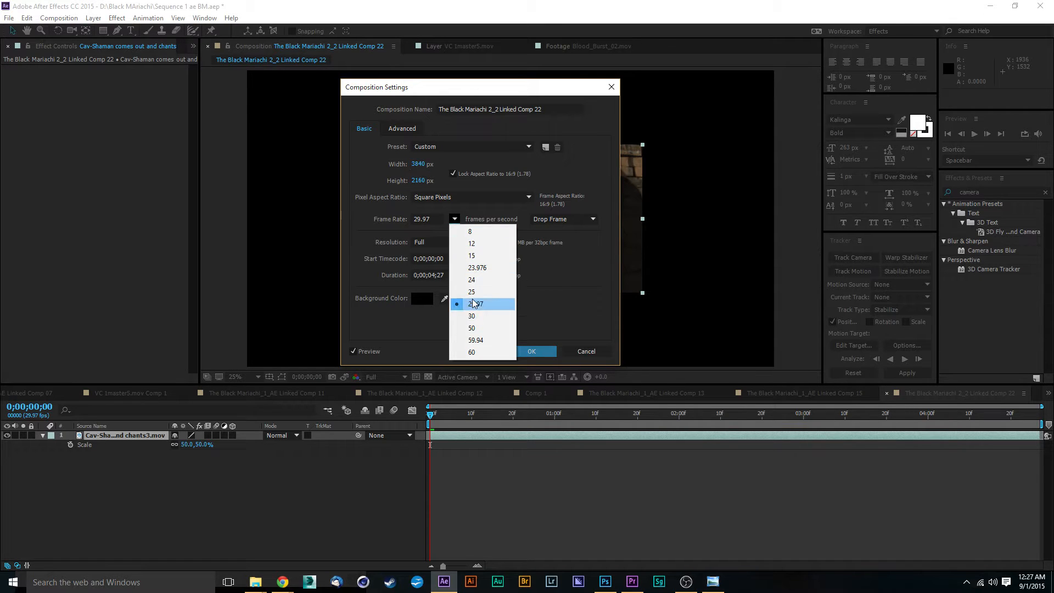
pyautogui.click(477, 317)
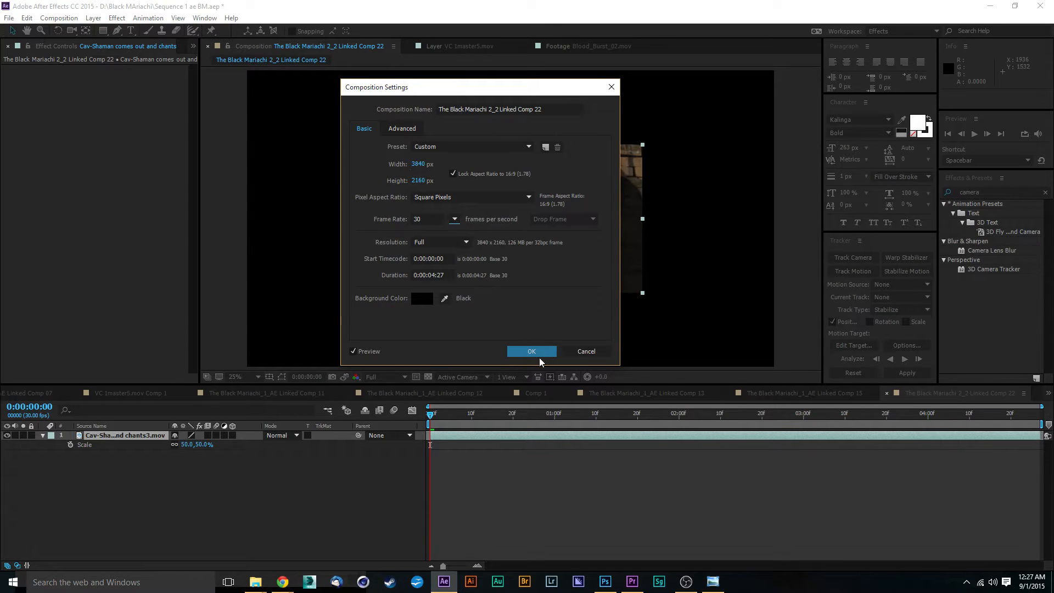
pyautogui.click(454, 219)
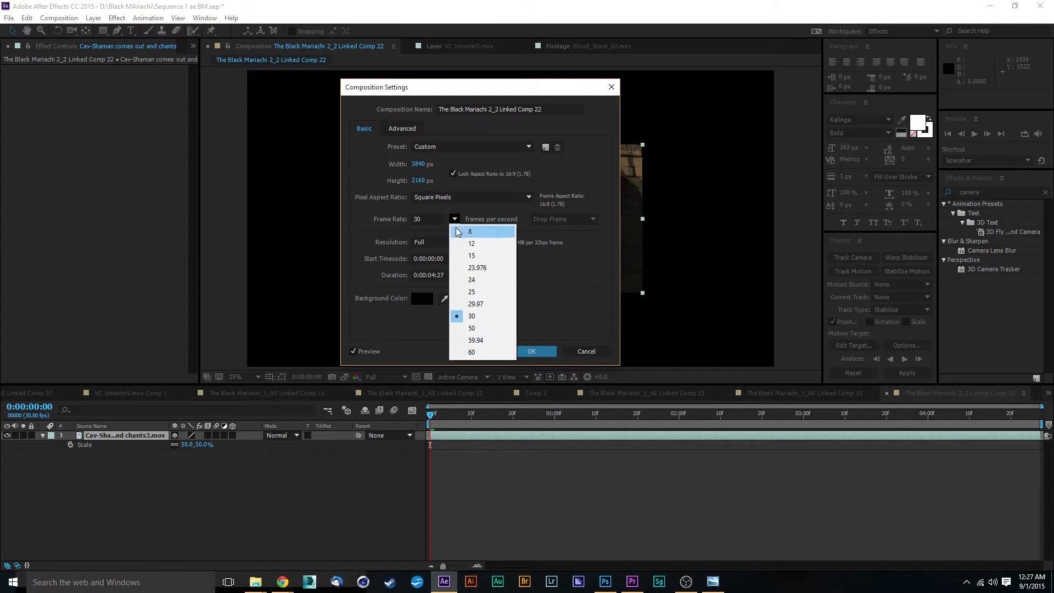
pyautogui.click(482, 306)
pyautogui.click(525, 355)
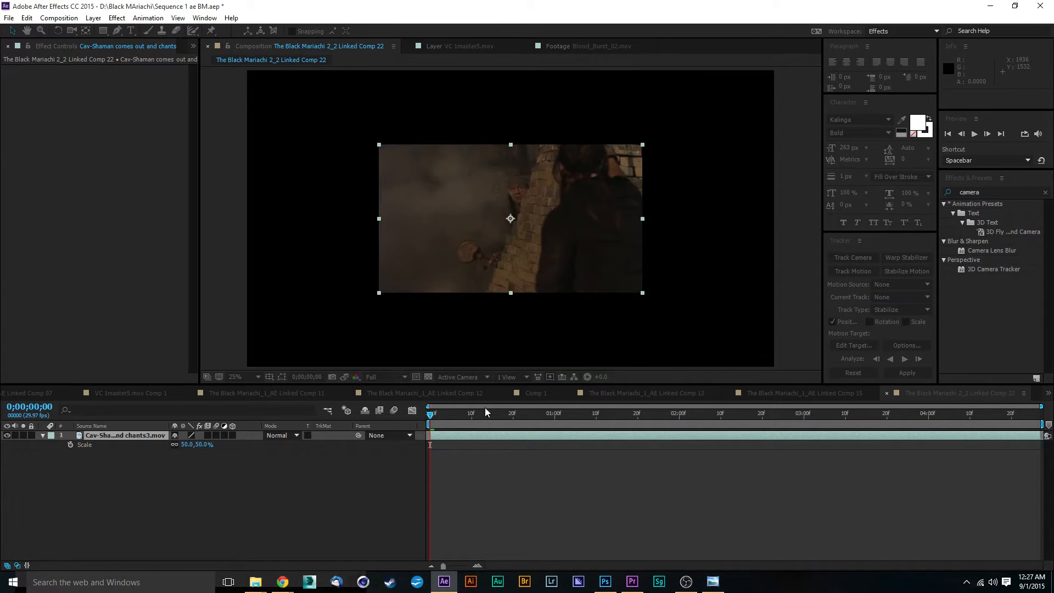
# Set the shaman footage layer's scale to 100%.
pyautogui.click(160, 467)
pyautogui.click(128, 436)
pyautogui.moveTo(185, 446); pyautogui.dragTo(187, 446)
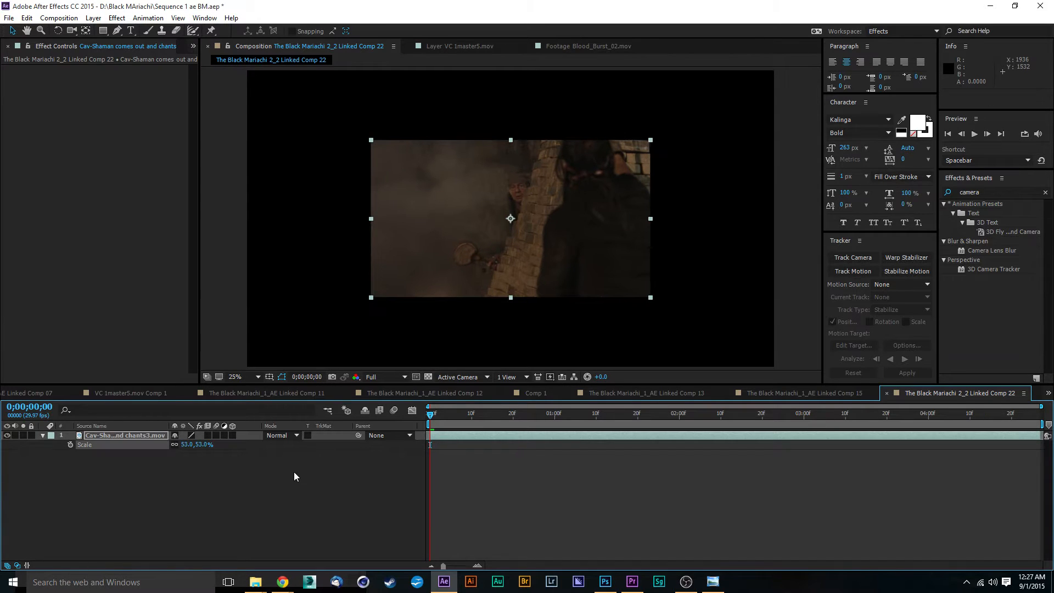
pyautogui.click(188, 446)
pyautogui.write('100')
pyautogui.press('Return')
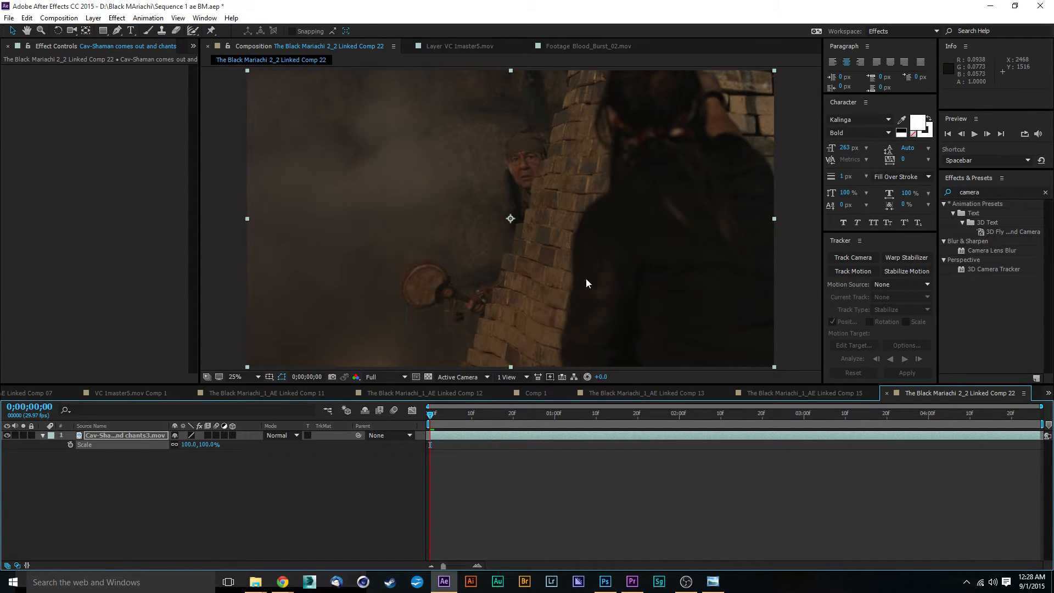
# Apply 3D Camera Tracker to the shaman footage layer.
pyautogui.scroll(5, 585, 278)
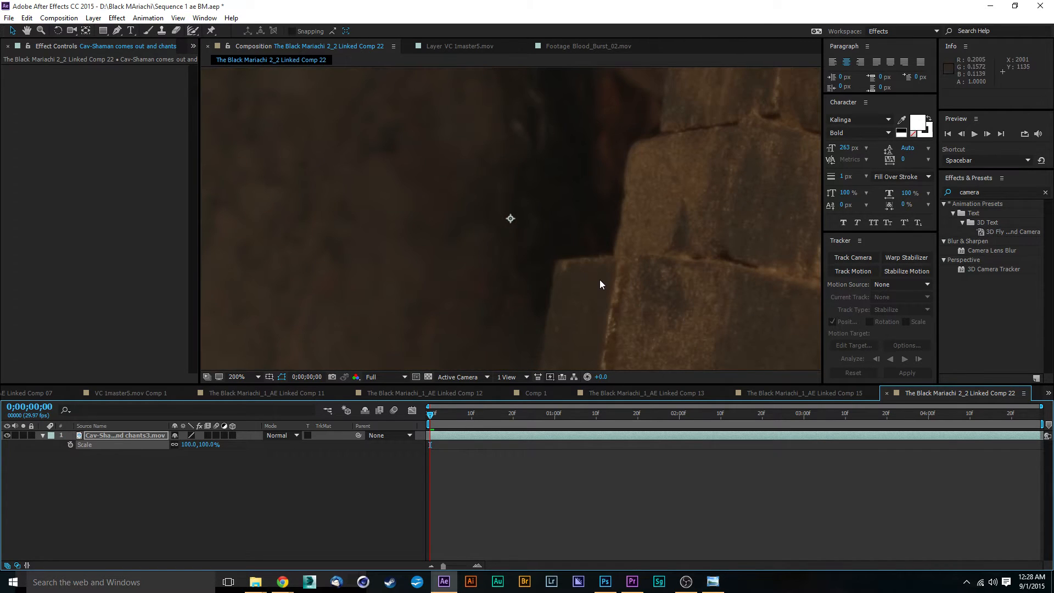
pyautogui.scroll(-2, 600, 279)
pyautogui.moveTo(606, 270); pyautogui.dragTo(433, 242)
pyautogui.scroll(-6, 435, 237)
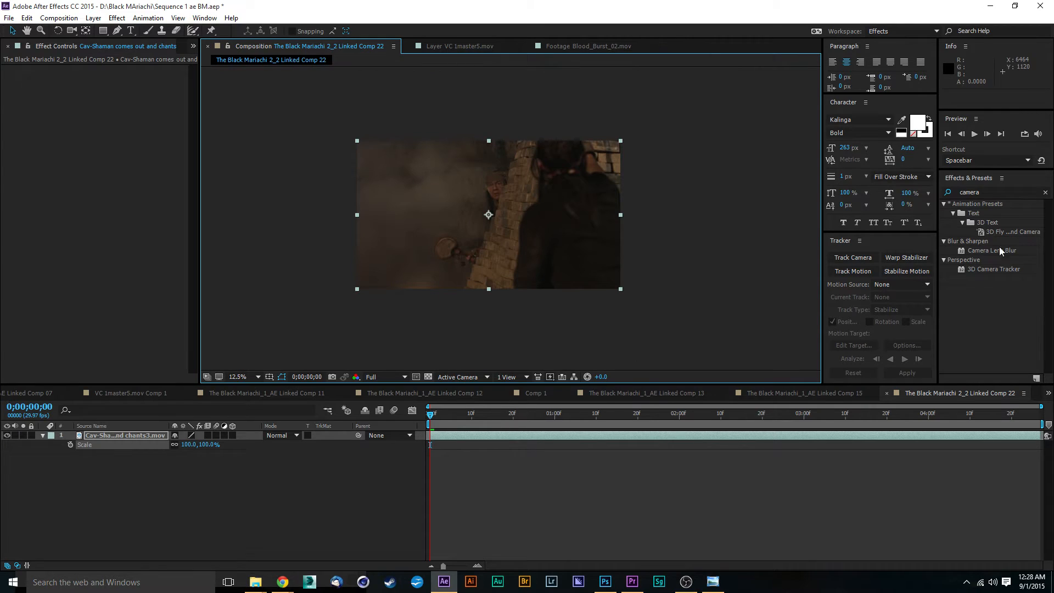
pyautogui.moveTo(983, 274); pyautogui.dragTo(869, 437)
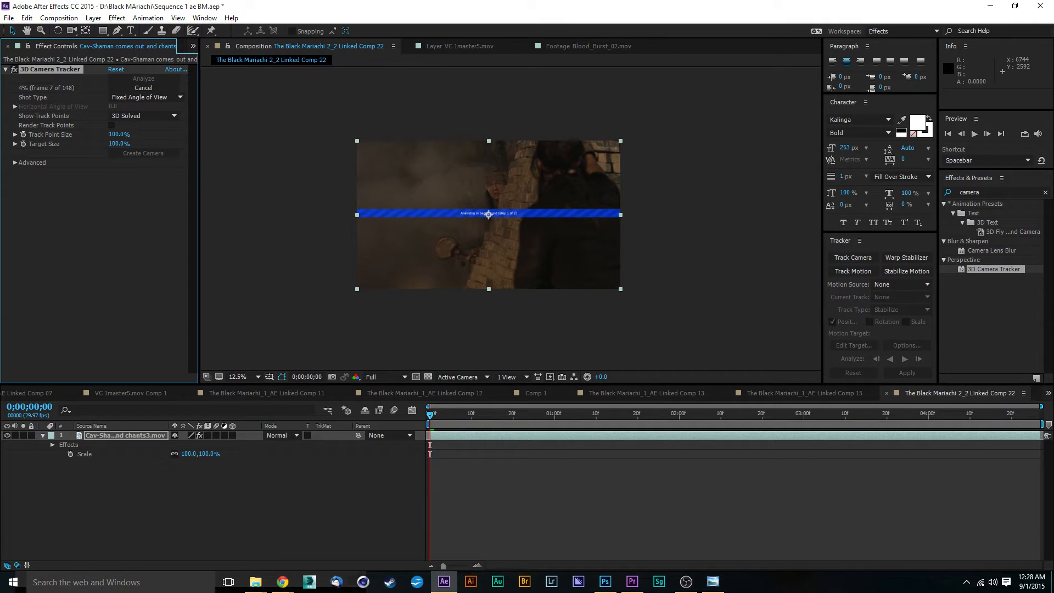
pyautogui.hotkey('alt', 'Tab')
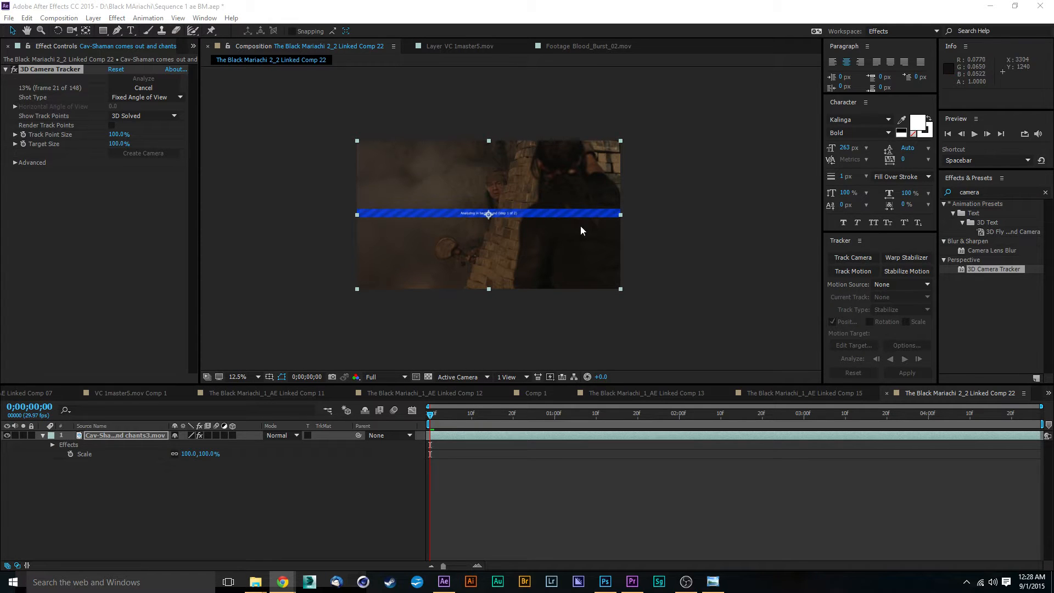
pyautogui.scroll(2, 511, 229)
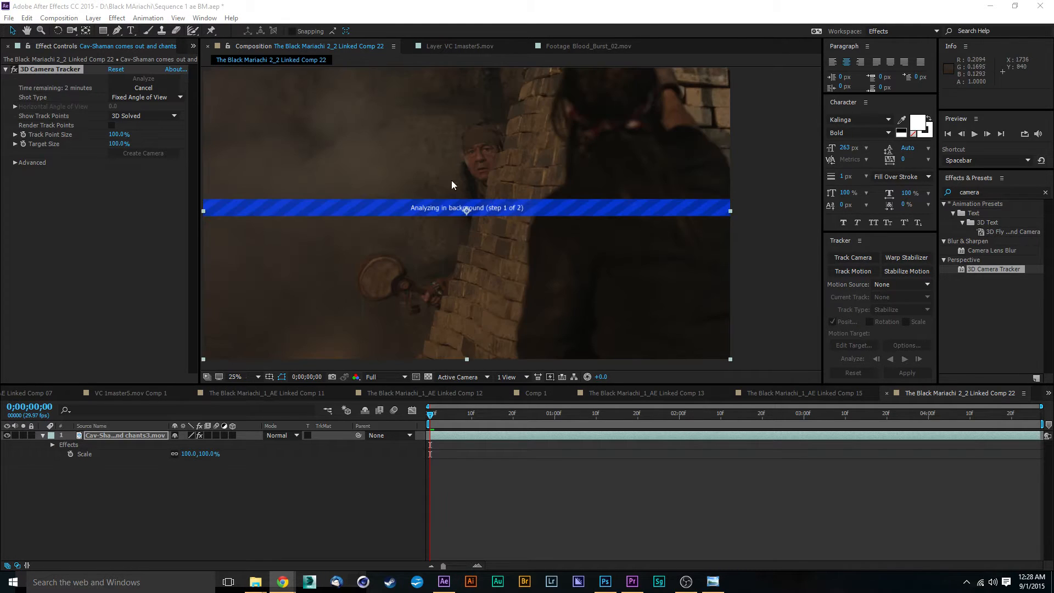
pyautogui.scroll(2, 445, 181)
pyautogui.scroll(-2, 426, 180)
pyautogui.click(713, 582)
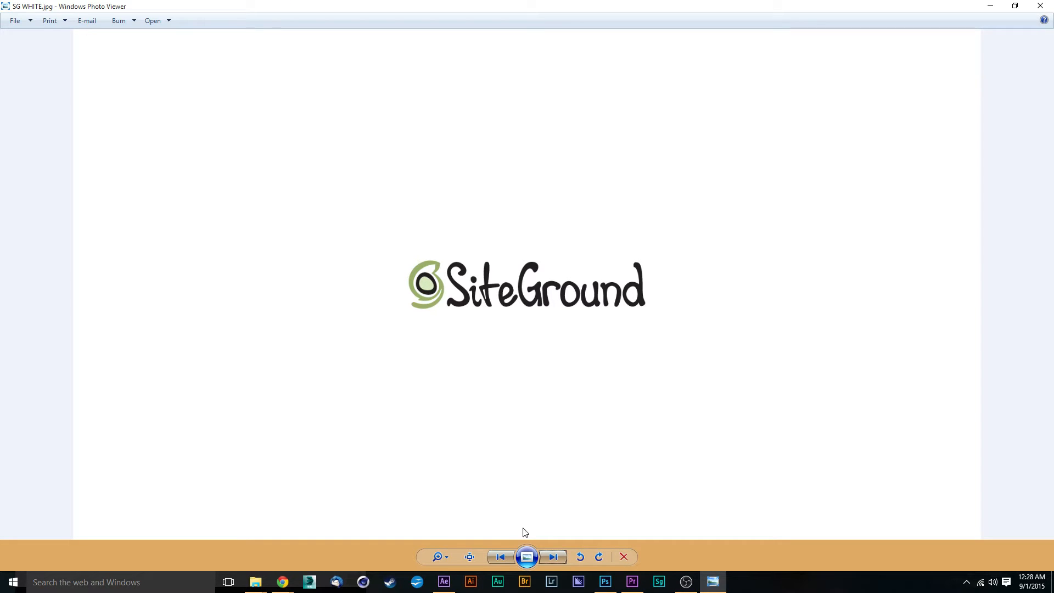
pyautogui.click(502, 557)
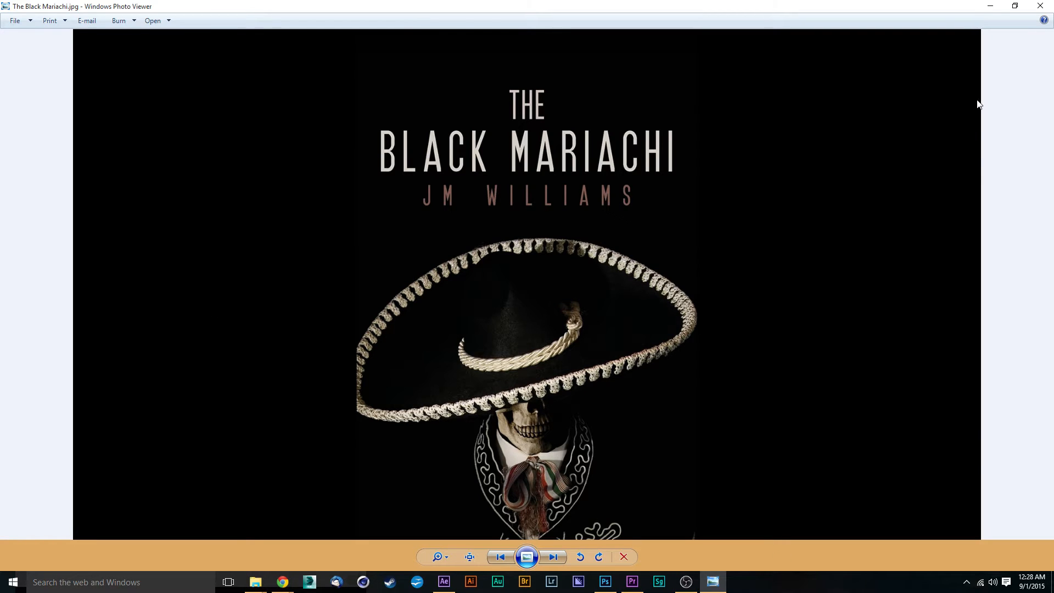
pyautogui.click(991, 6)
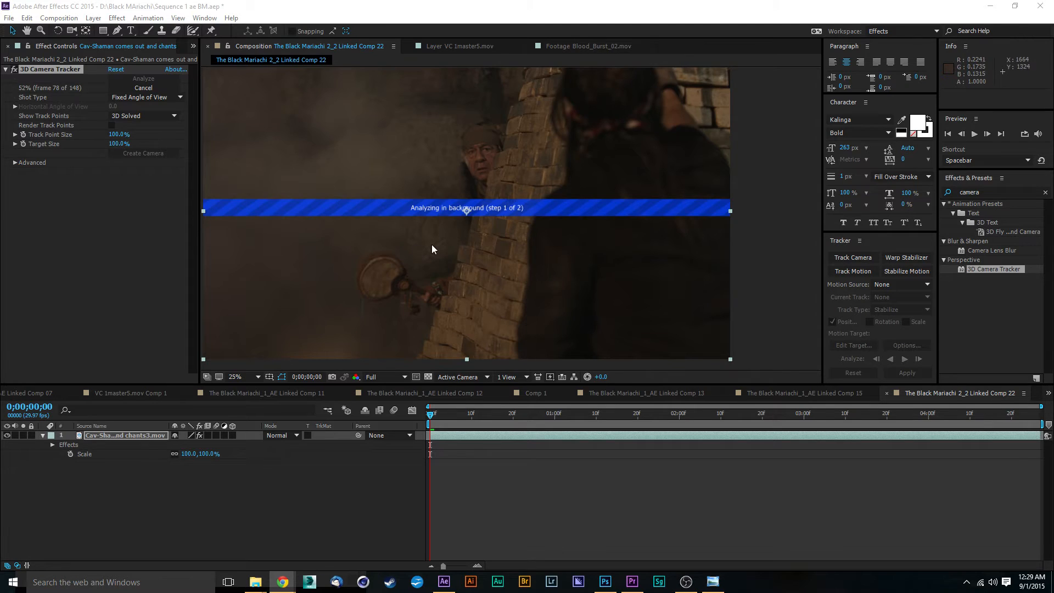
# Inspect the shaman footage closely in the viewer while the camera analysis runs.
pyautogui.press(',')
pyautogui.press('.')
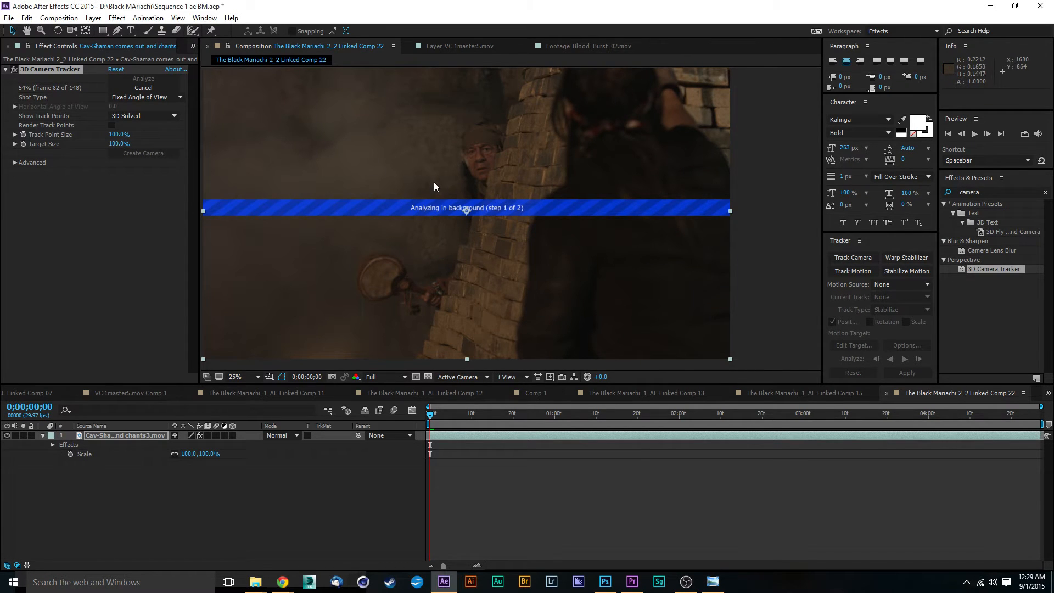
pyautogui.moveTo(434, 182); pyautogui.dragTo(526, 198)
pyautogui.press(',')
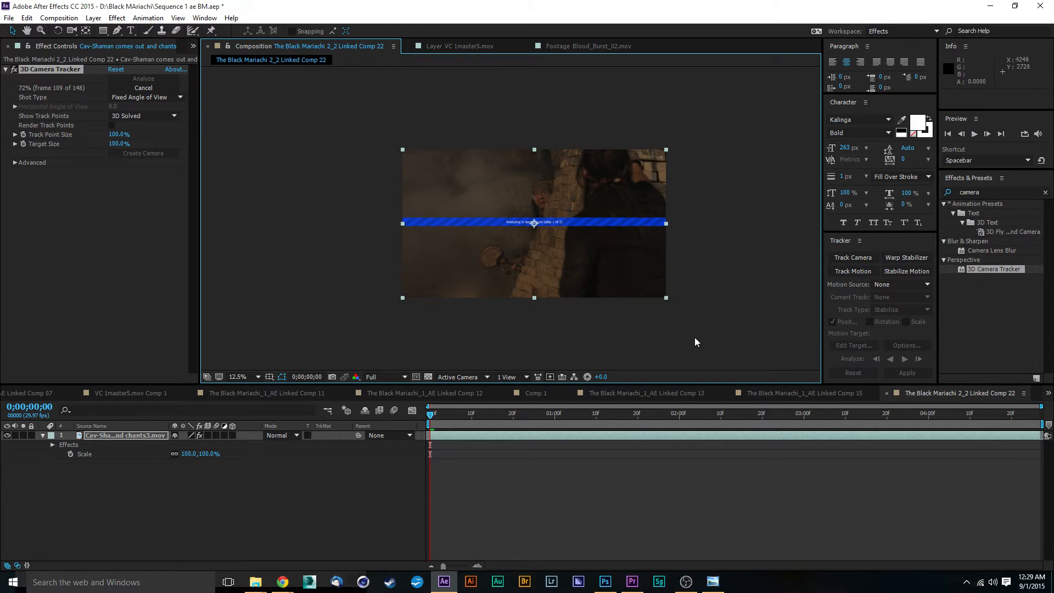
pyautogui.scroll(1, 565, 245)
pyautogui.scroll(1, 599, 236)
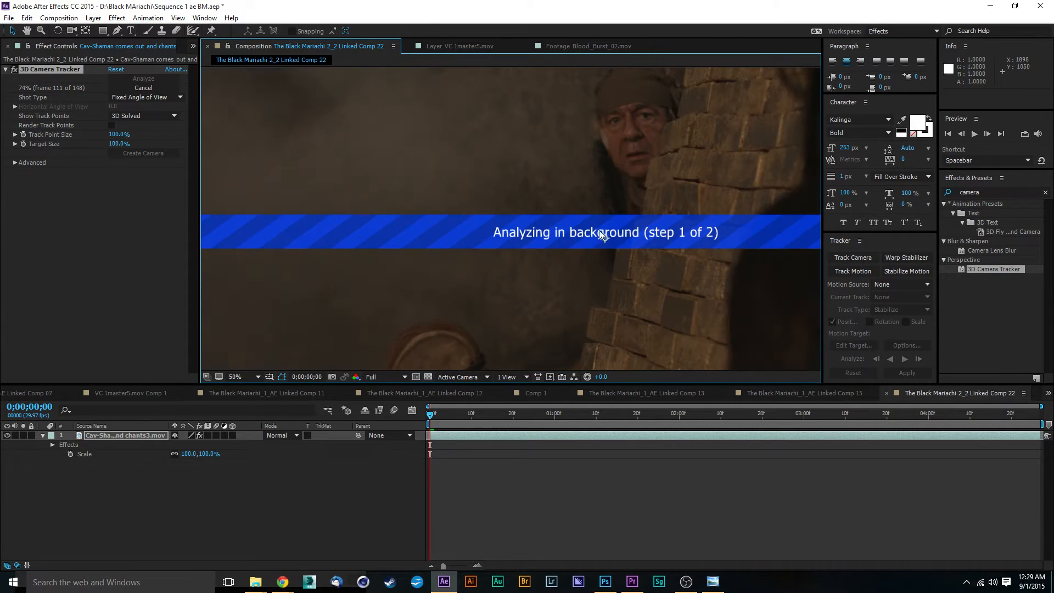
pyautogui.scroll(1, 600, 235)
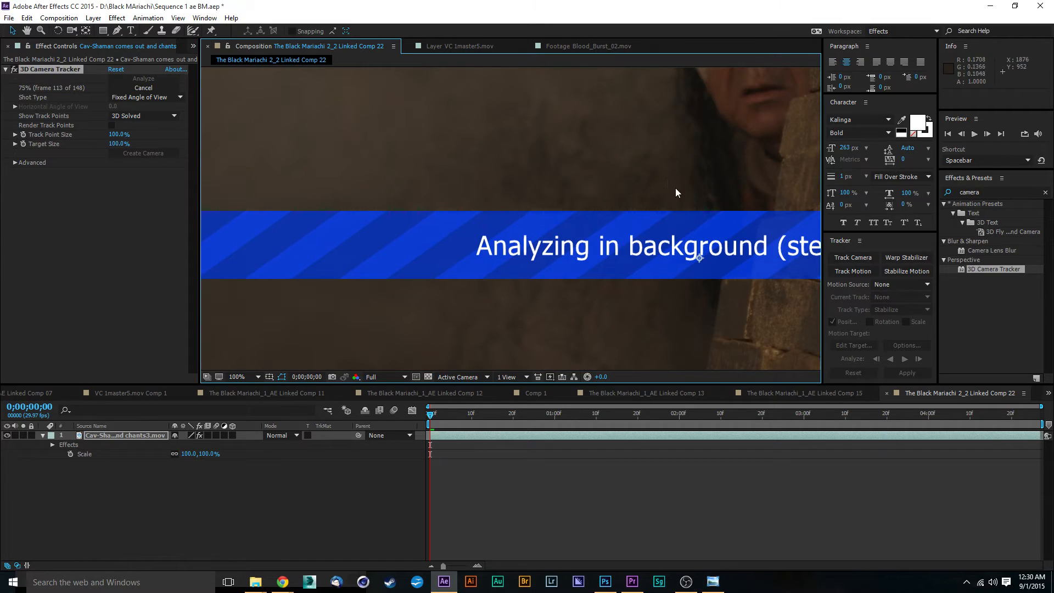
pyautogui.moveTo(667, 179); pyautogui.dragTo(412, 311)
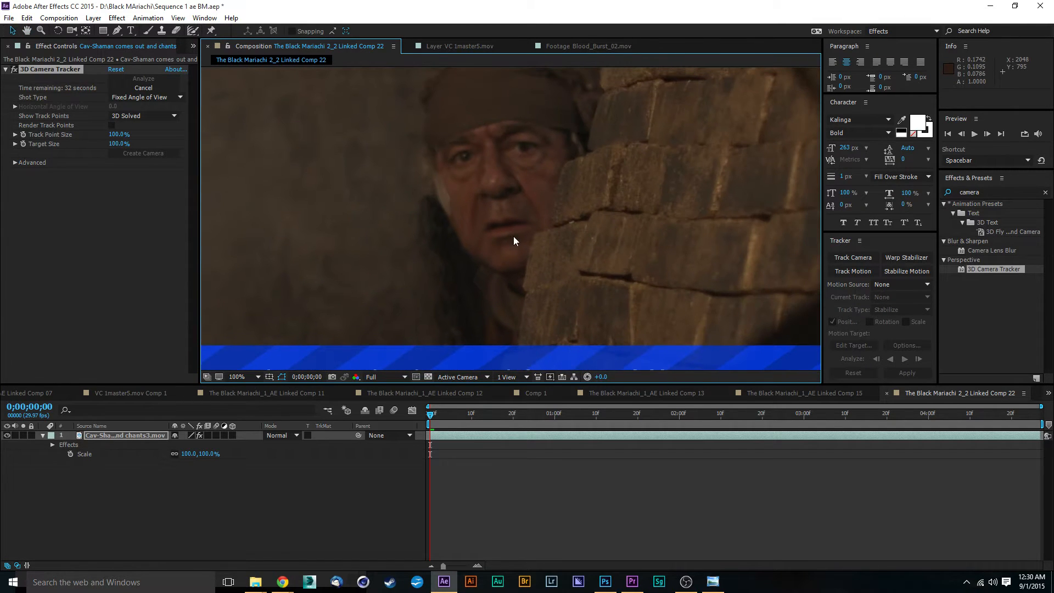
pyautogui.moveTo(503, 174); pyautogui.dragTo(581, 277)
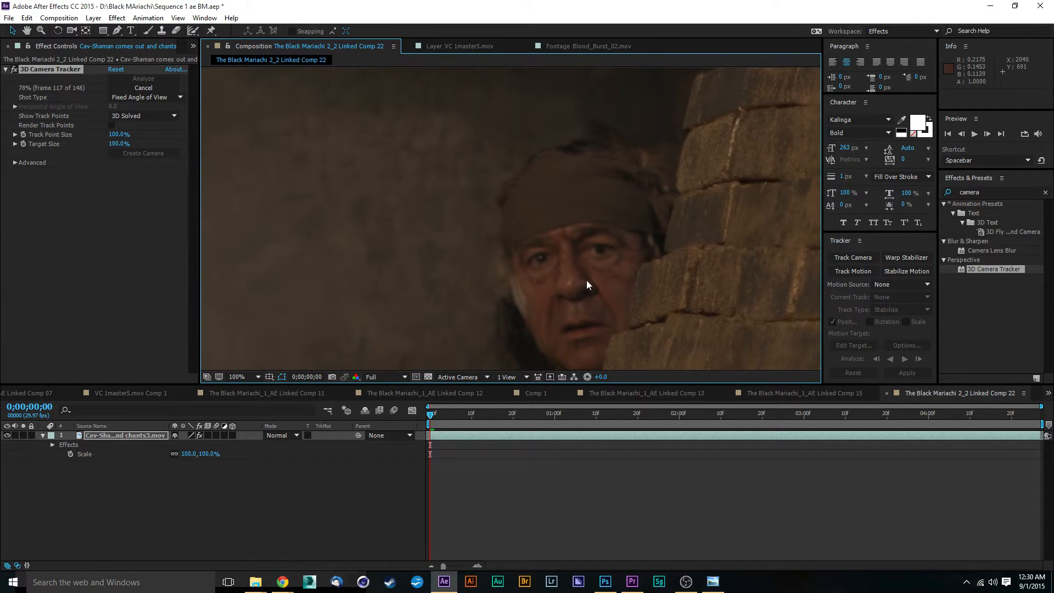
# Keep examining the shaman and brick wall at different zoom levels until the camera analysis finishes.
pyautogui.moveTo(645, 333); pyautogui.dragTo(646, 254)
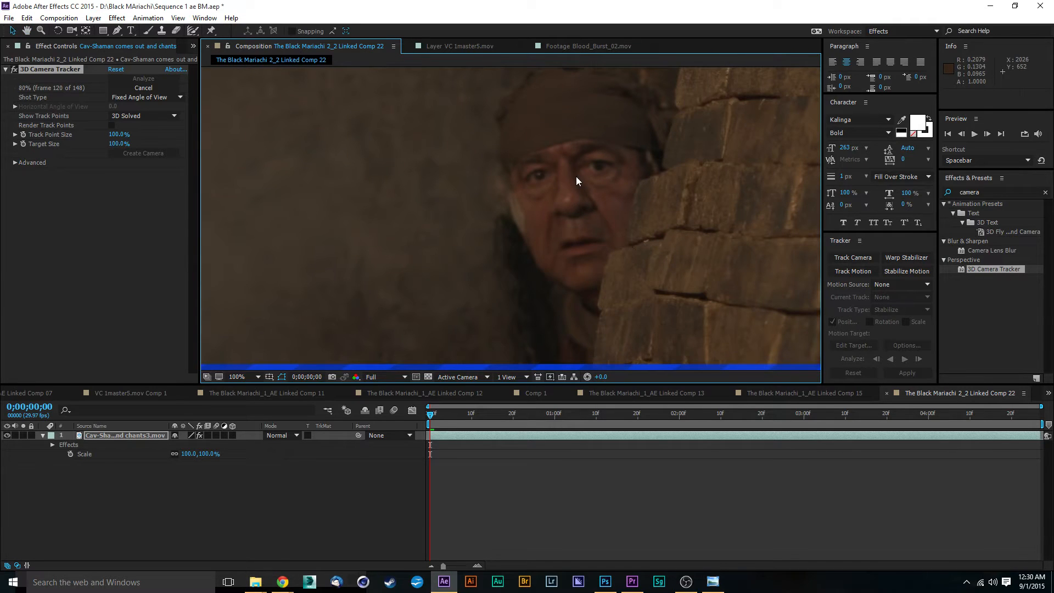
pyautogui.scroll(-4, 548, 241)
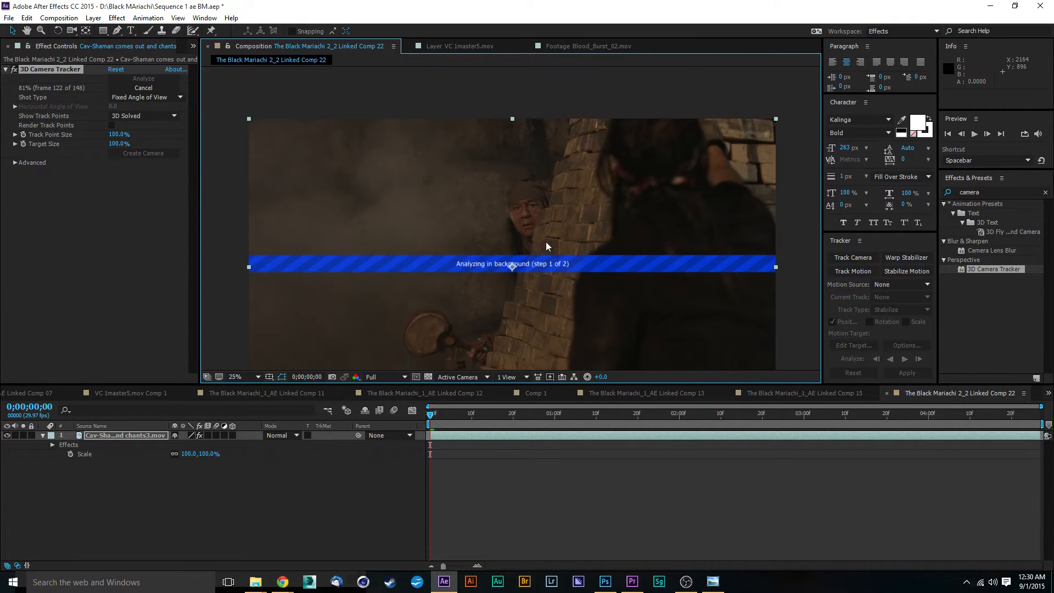
pyautogui.scroll(4, 534, 247)
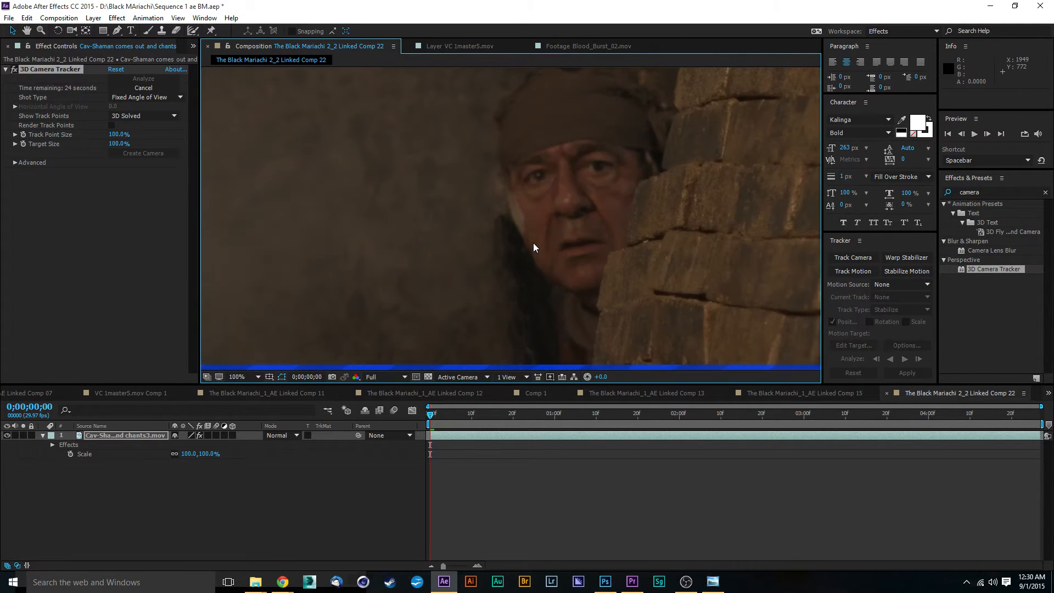
pyautogui.scroll(-6, 533, 247)
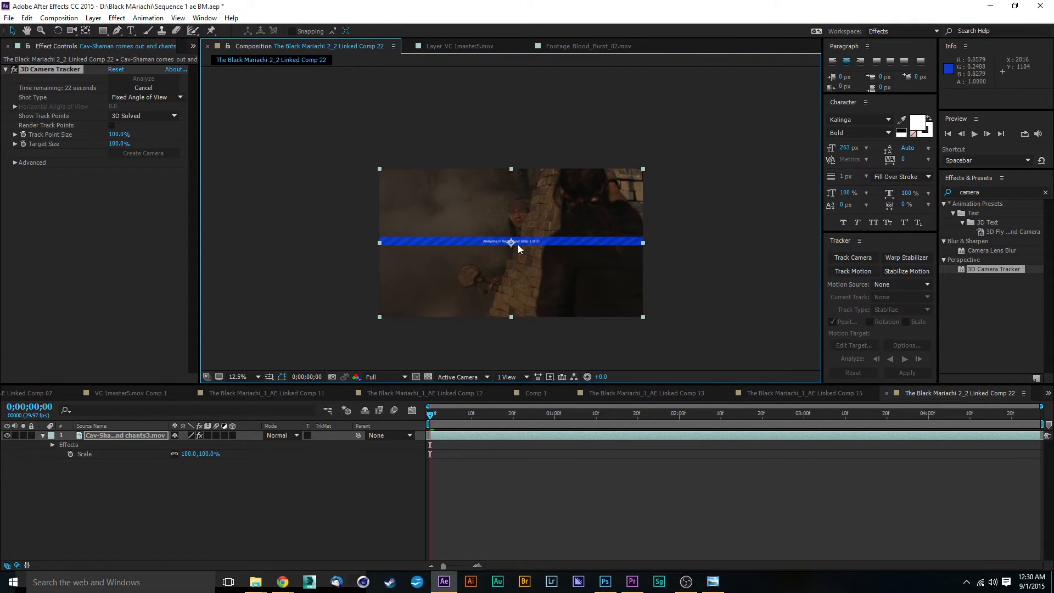
pyautogui.scroll(2, 440, 185)
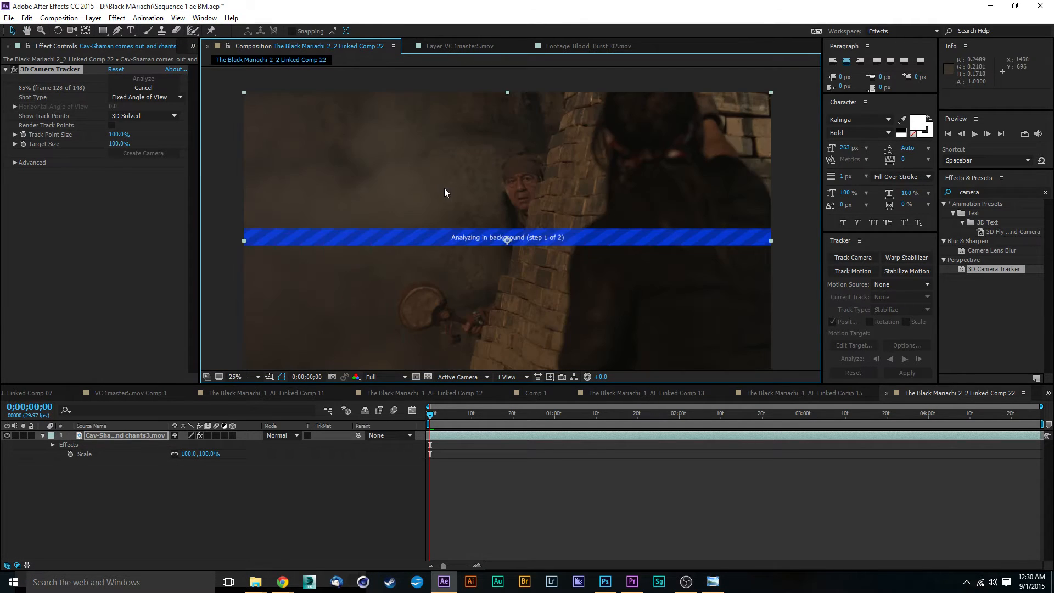
pyautogui.scroll(1, 503, 220)
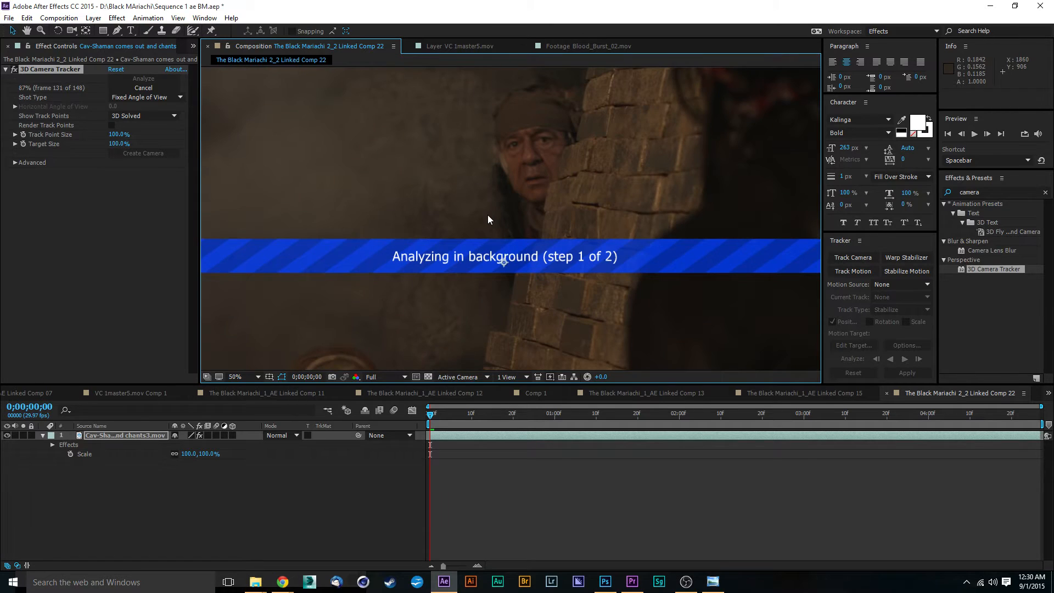
pyautogui.moveTo(488, 219); pyautogui.dragTo(560, 288)
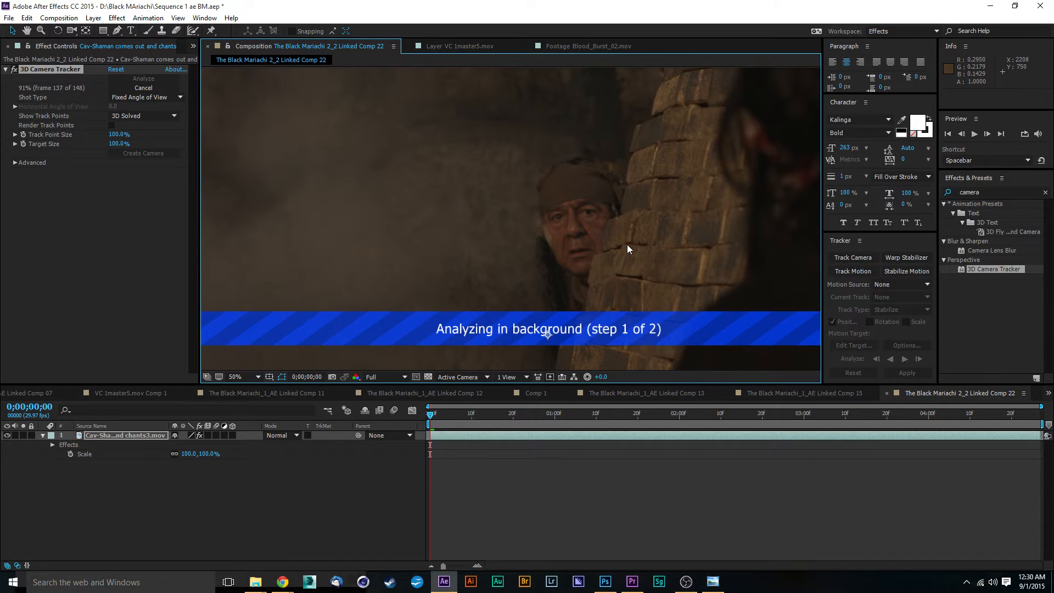
pyautogui.press(',')
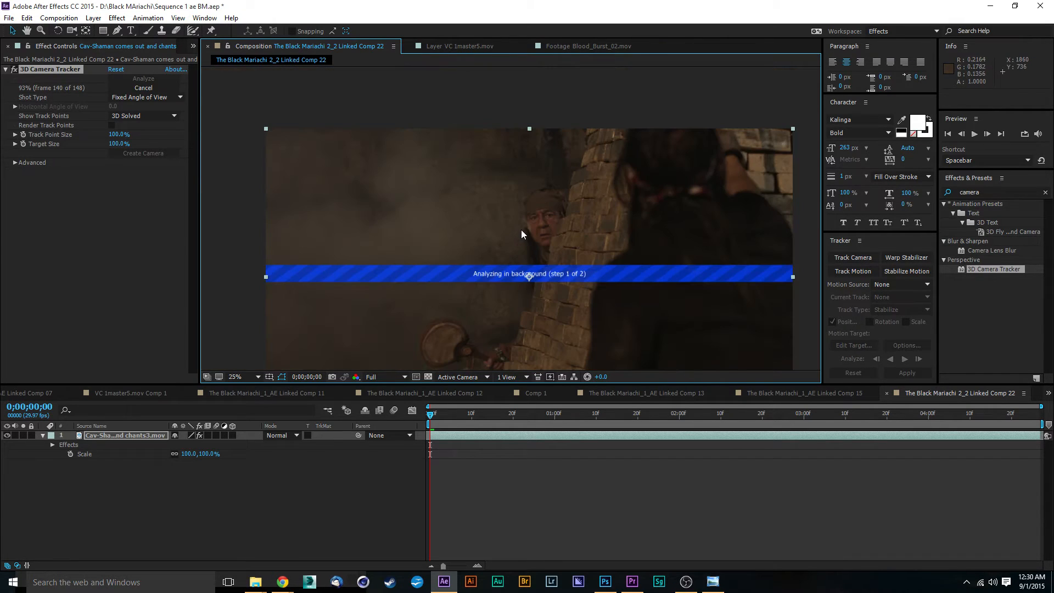
pyautogui.moveTo(526, 242); pyautogui.dragTo(535, 193)
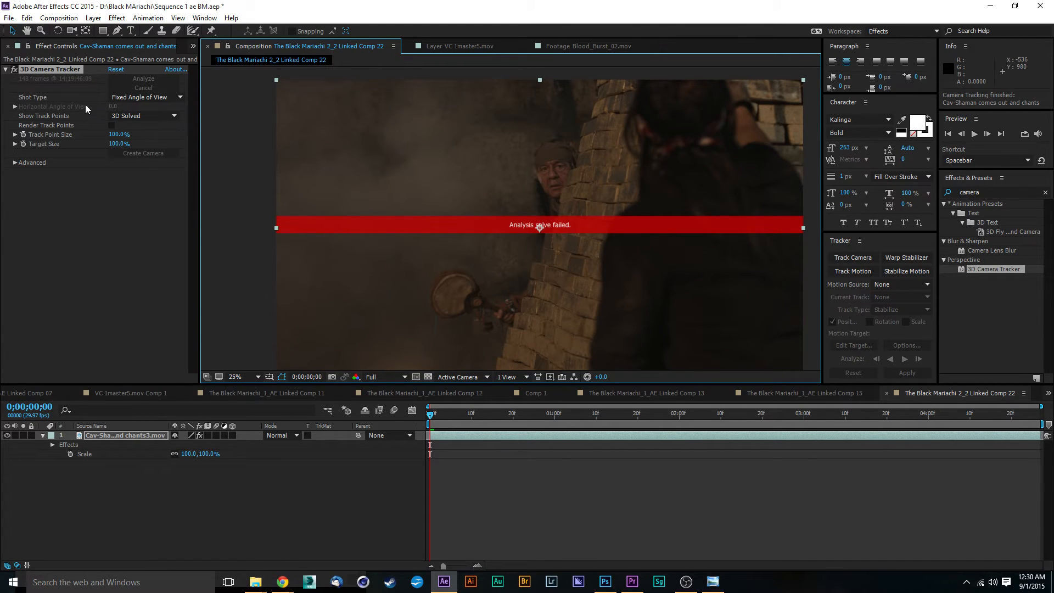
# Delete the 3D Camera Tracker effect from the shaman footage layer.
pyautogui.click(102, 275)
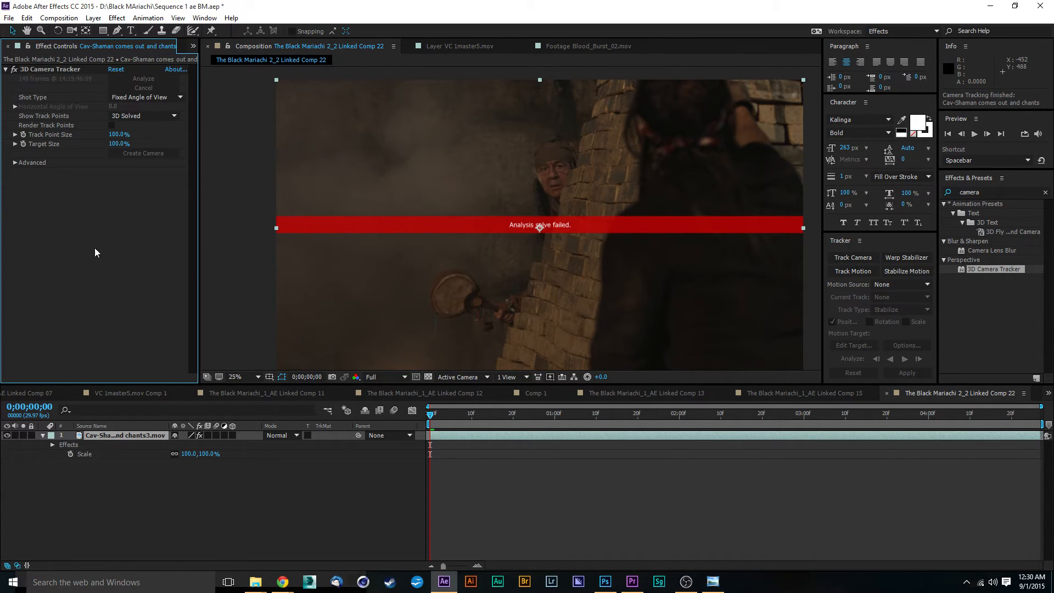
pyautogui.click(61, 71)
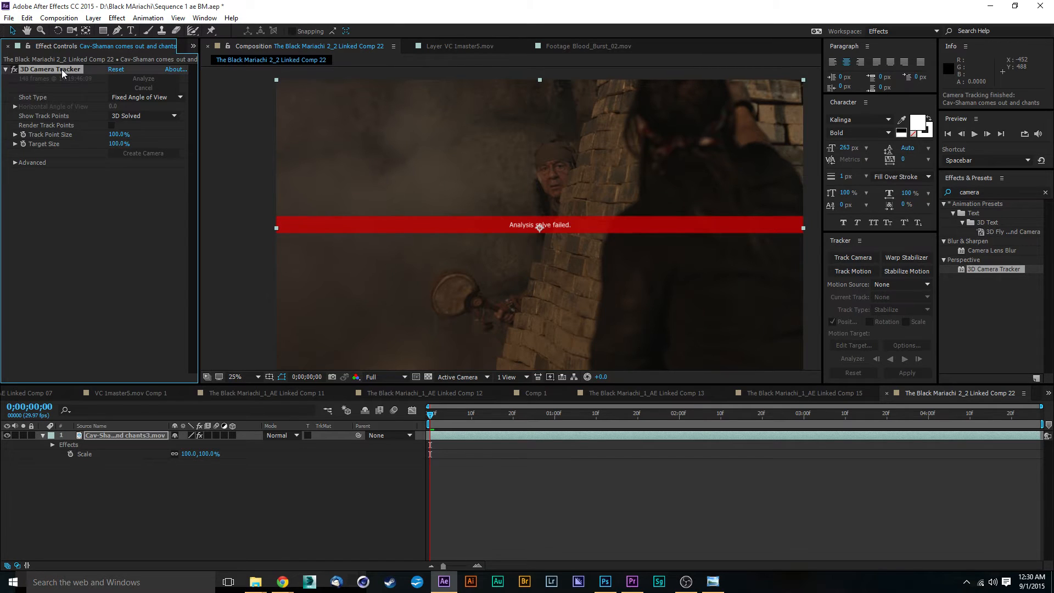
pyautogui.press('Delete')
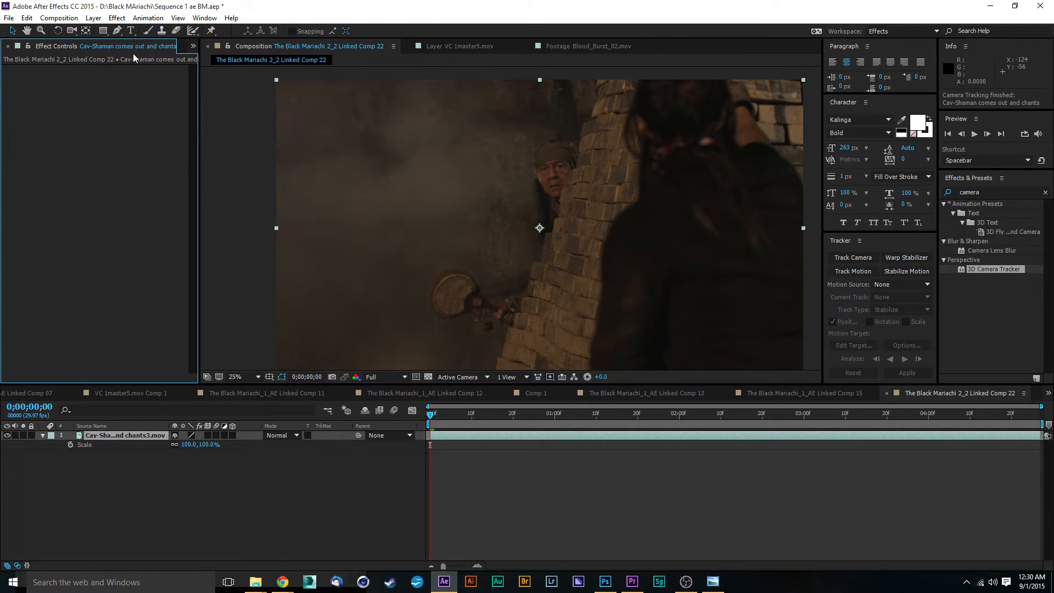
# Add a new Null Object layer to the composition.
pyautogui.click(96, 20)
pyautogui.moveTo(105, 34)
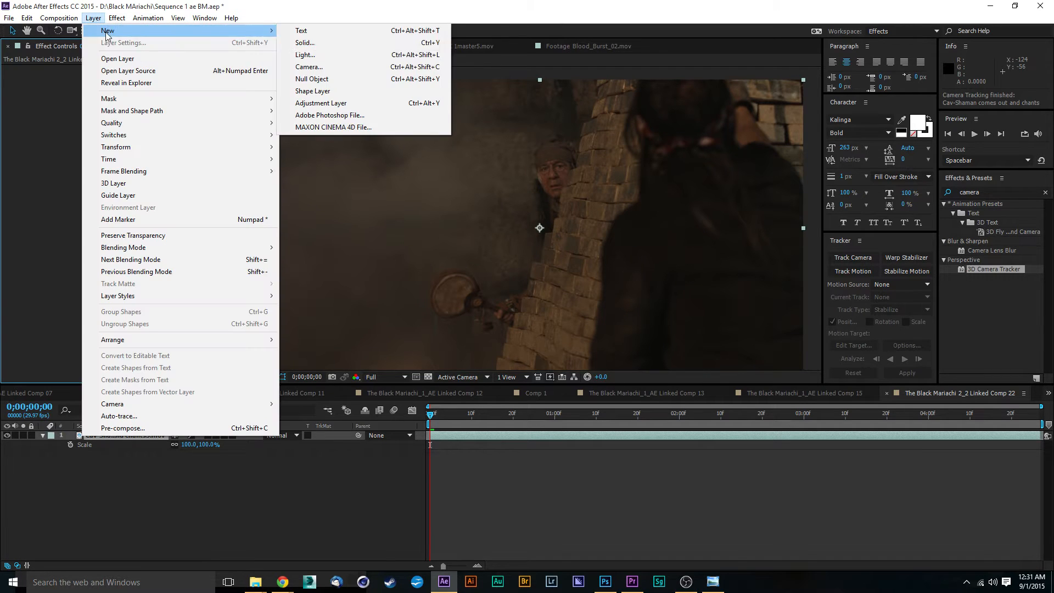
pyautogui.click(322, 86)
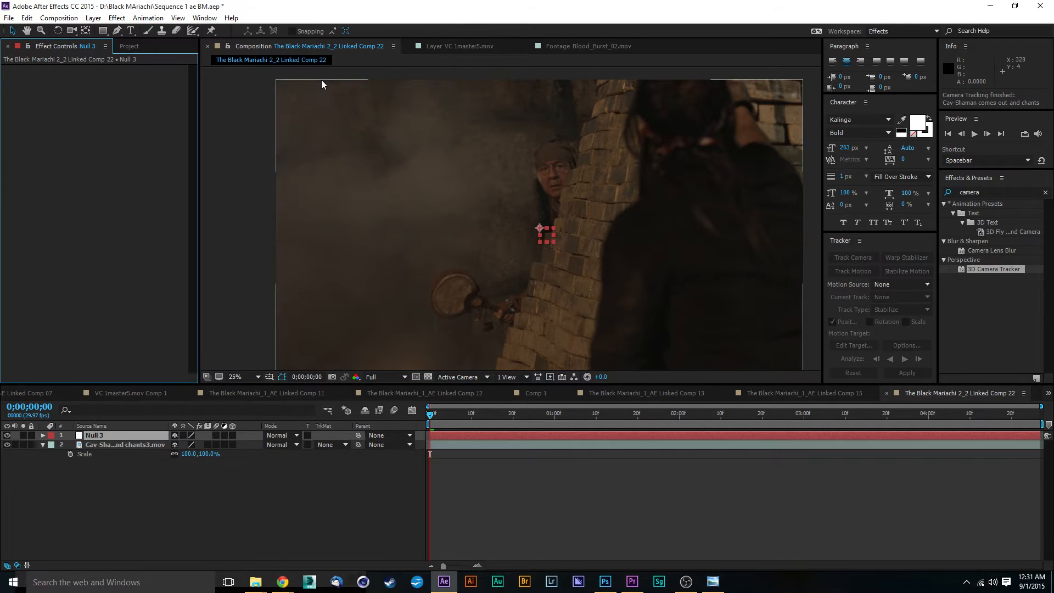
# Examine the shaman's face and brick wall edge closely in the footage at 100% and 50% zoom.
pyautogui.click(272, 497)
pyautogui.click(124, 444)
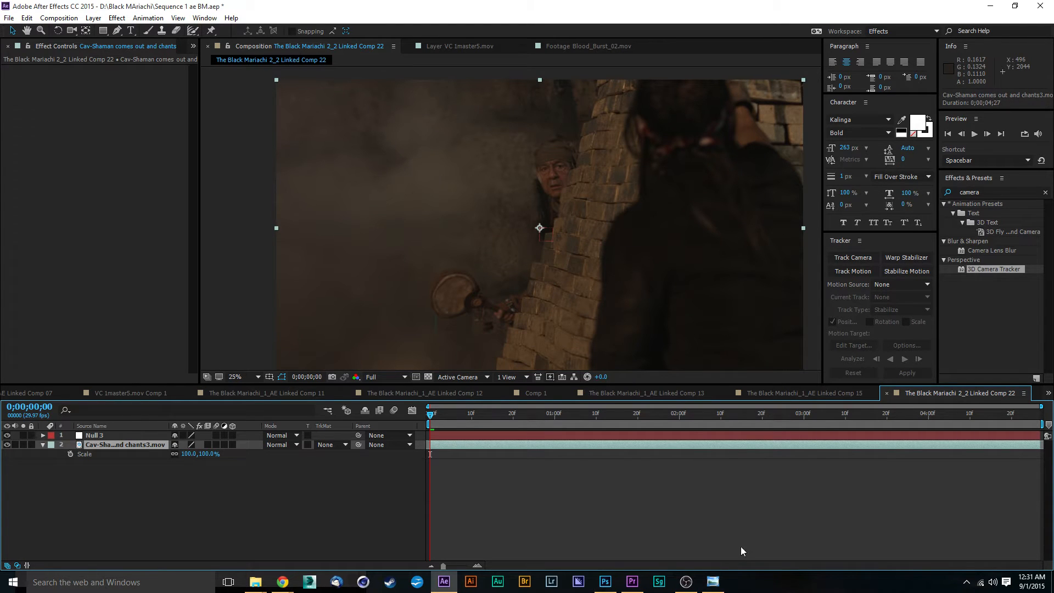
pyautogui.press('/')
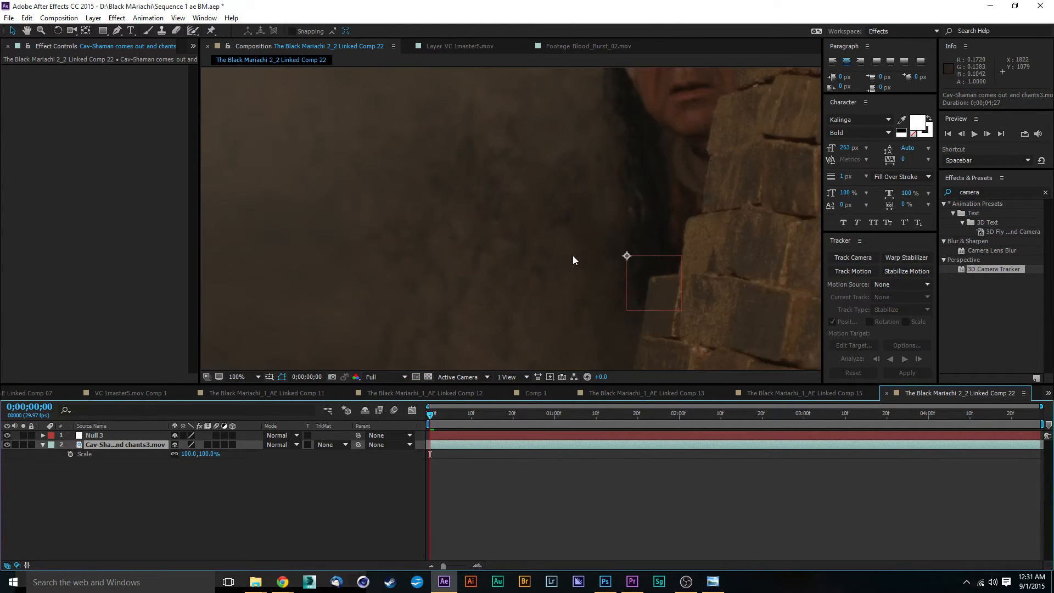
pyautogui.scroll(-2, 573, 256)
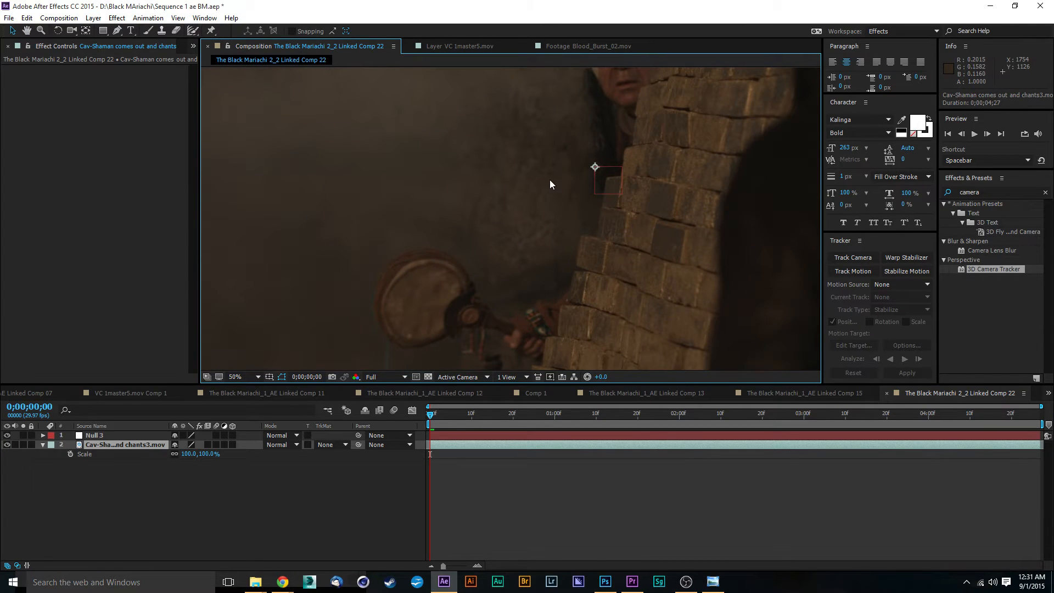
pyautogui.moveTo(566, 156); pyautogui.dragTo(566, 301)
pyautogui.moveTo(640, 224); pyautogui.dragTo(731, 150)
pyautogui.moveTo(668, 285); pyautogui.dragTo(673, 207)
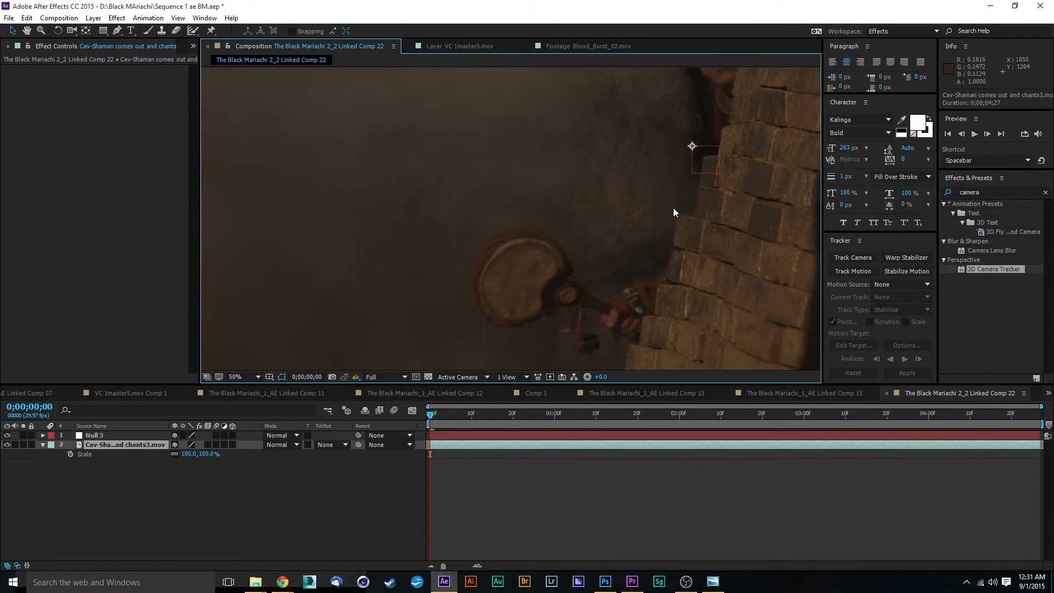
pyautogui.moveTo(668, 247); pyautogui.dragTo(640, 240)
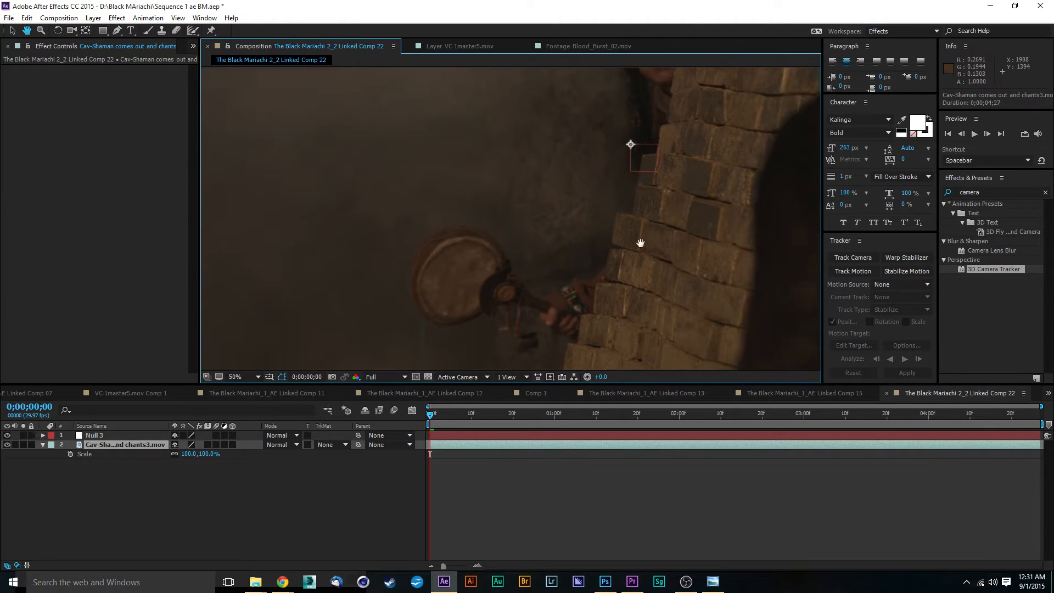
pyautogui.press(',')
pyautogui.press(',')
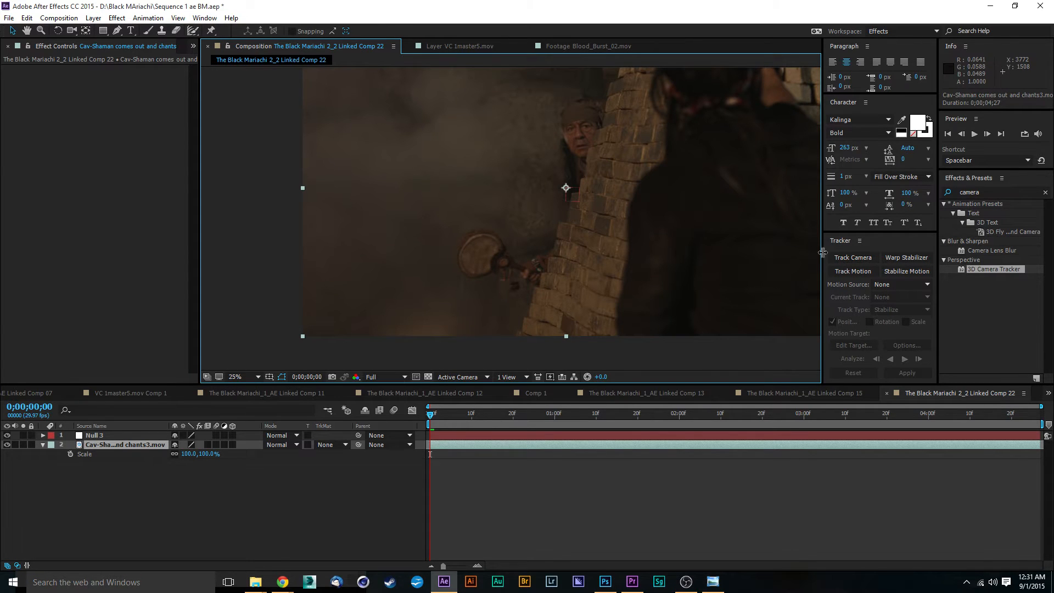
pyautogui.press('.')
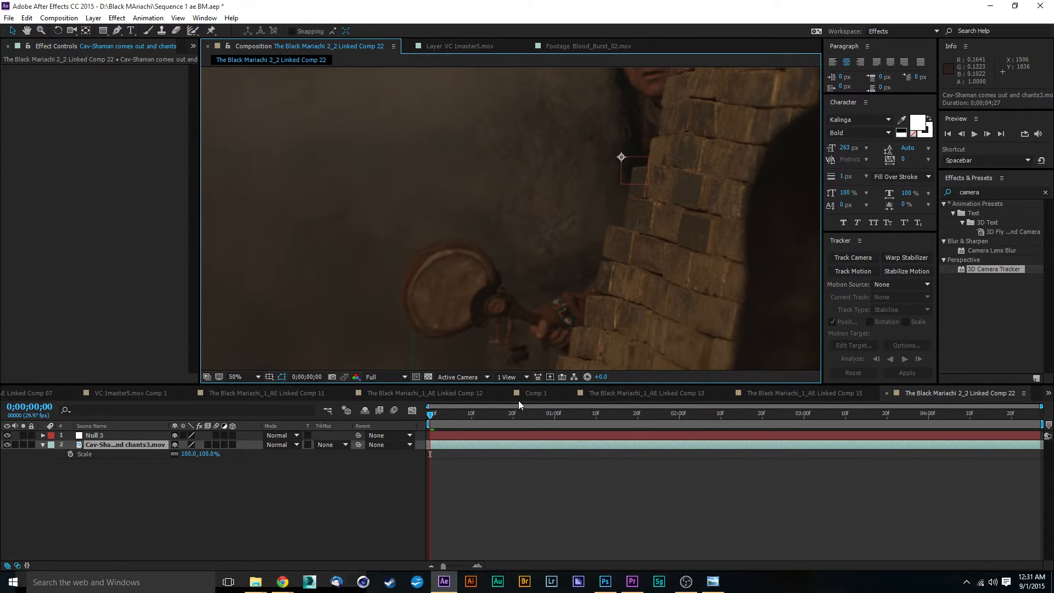
# Select the shaman footage layer and start Track Motion on it.
pyautogui.click(165, 505)
pyautogui.click(113, 448)
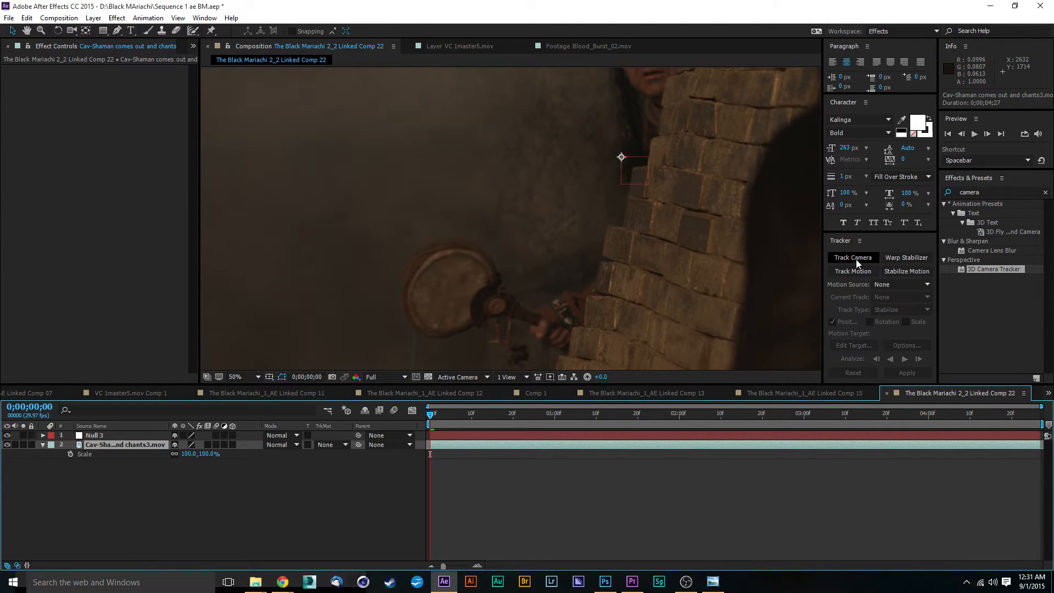
pyautogui.click(873, 271)
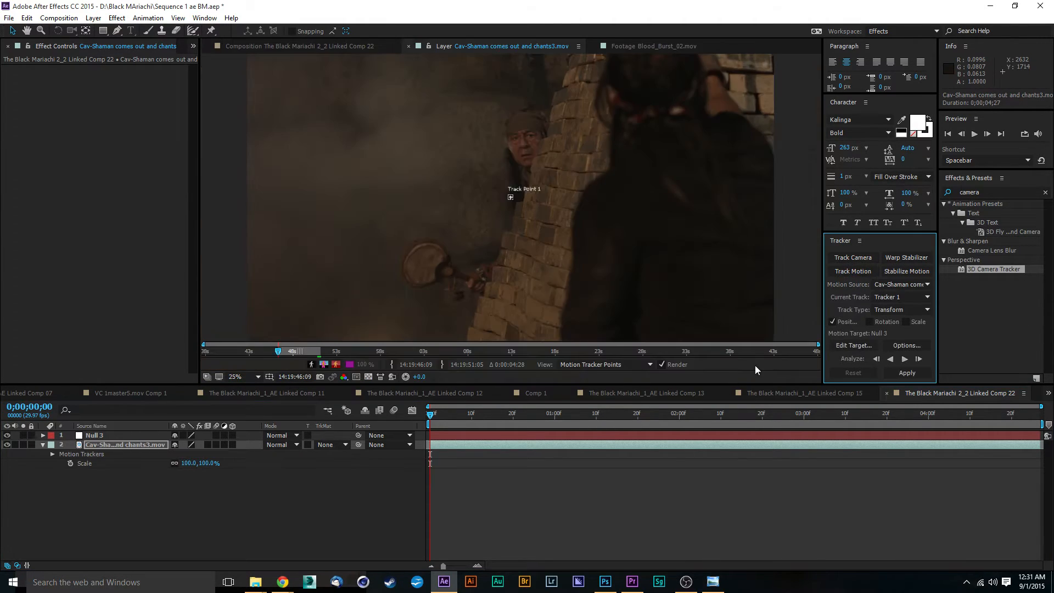
# Position Track Point 1 on the shaman's eye and shrink its search region tightly around it.
pyautogui.scroll(2, 512, 196)
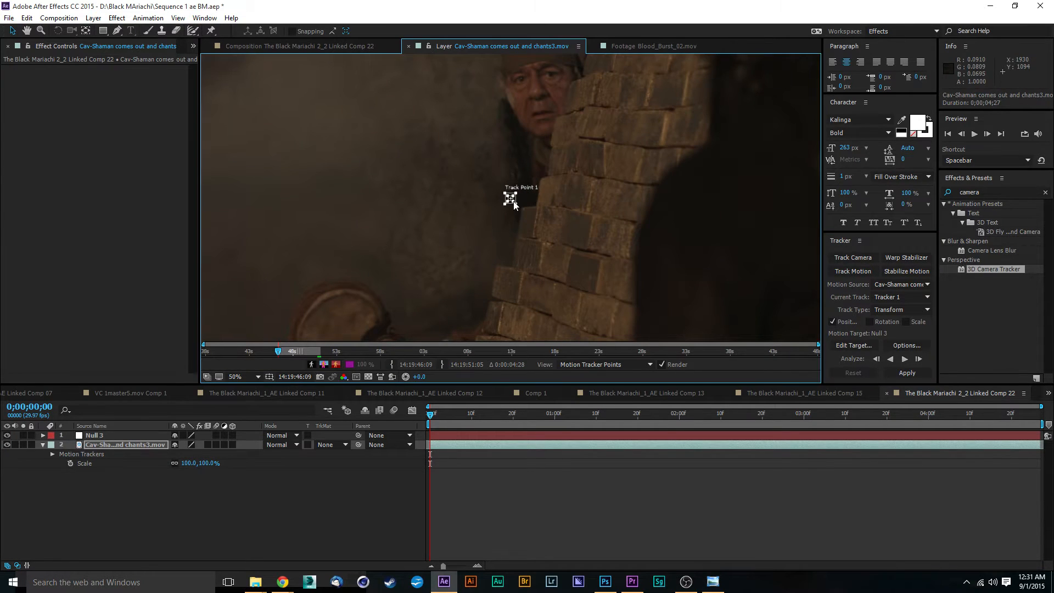
pyautogui.click(511, 198)
pyautogui.moveTo(517, 203); pyautogui.dragTo(531, 244)
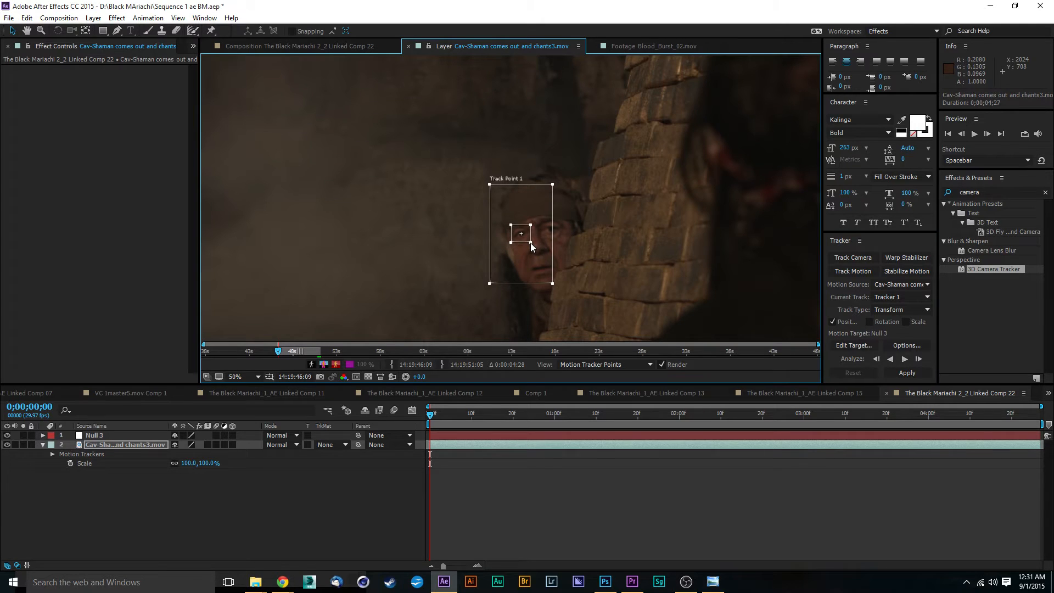
pyautogui.scroll(4, 528, 240)
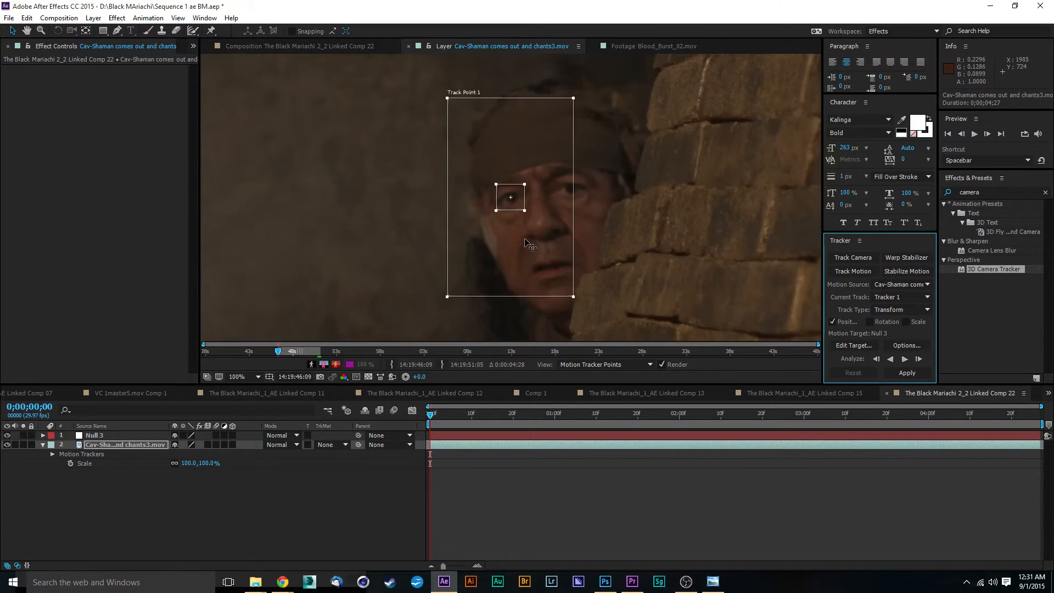
pyautogui.scroll(-2, 547, 236)
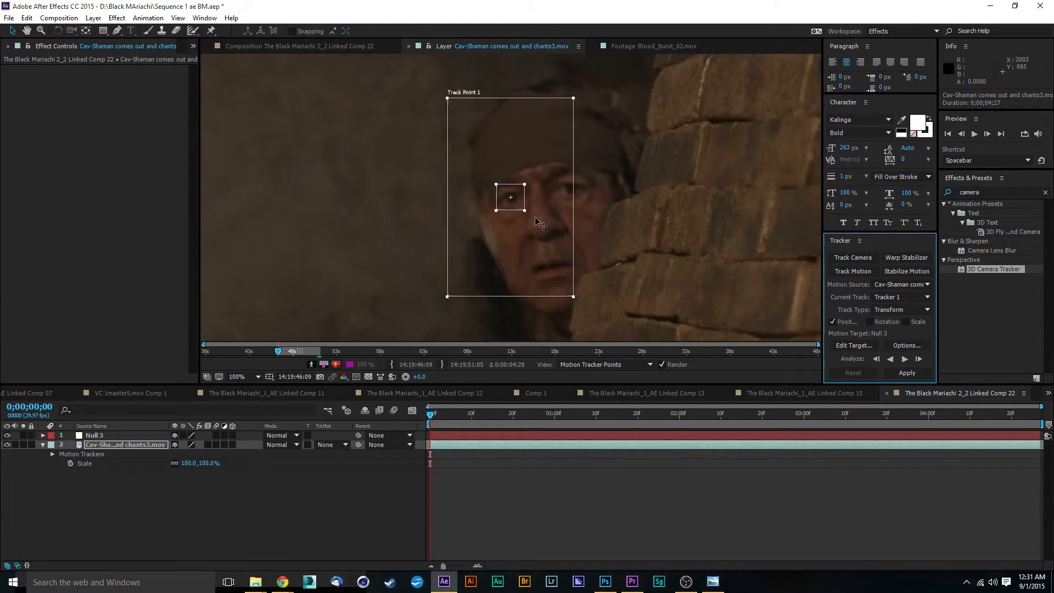
pyautogui.moveTo(573, 296); pyautogui.dragTo(547, 218)
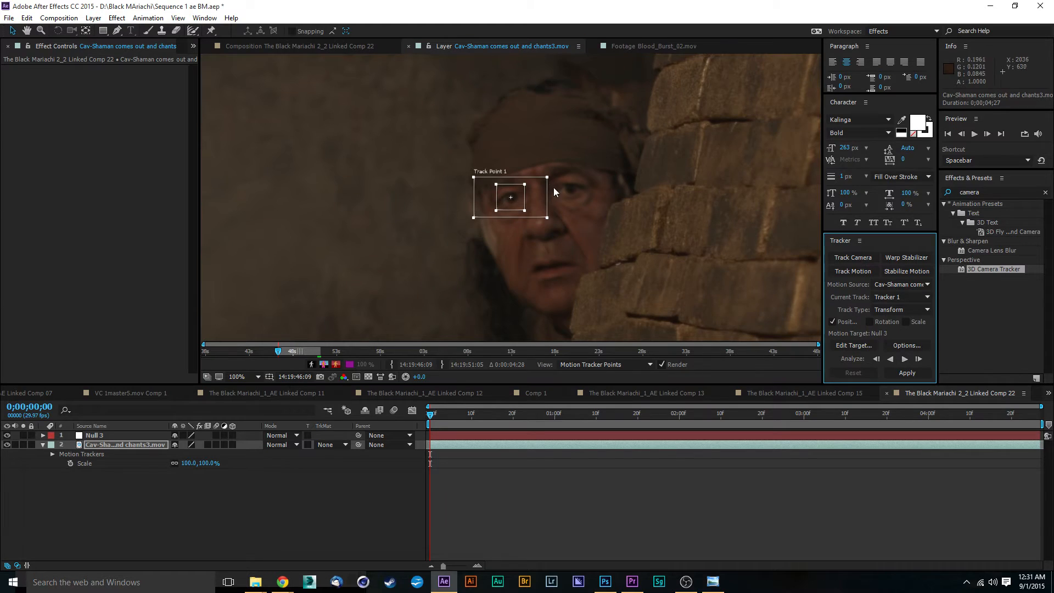
# Analyze Track Point 1 forward through the shaman footage and review the resulting track path.
pyautogui.scroll(-1, 554, 190)
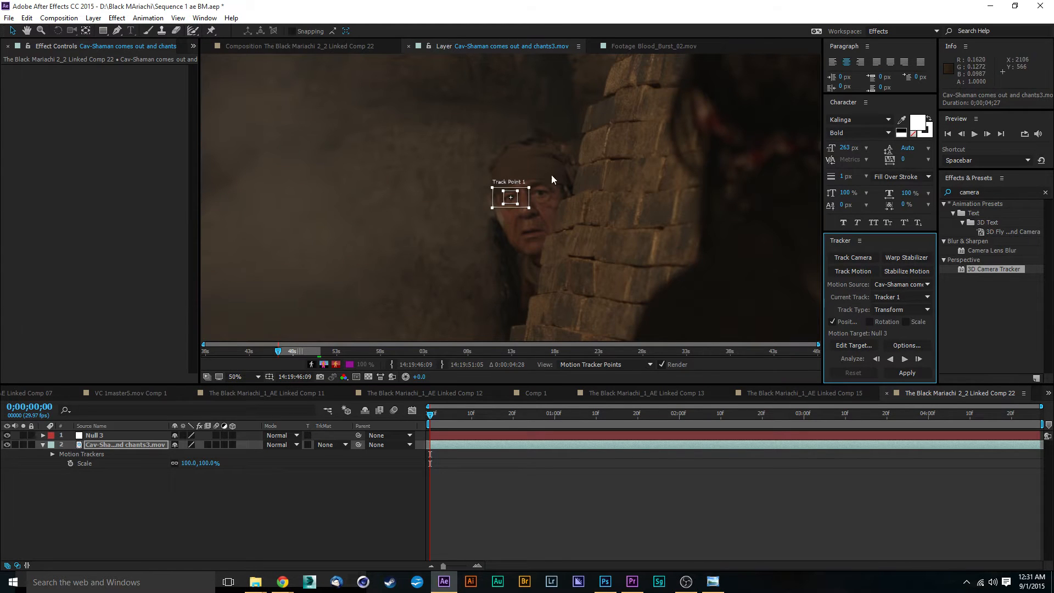
pyautogui.press('space')
pyautogui.moveTo(529, 209); pyautogui.dragTo(640, 113)
pyautogui.press('space')
pyautogui.moveTo(608, 190); pyautogui.dragTo(636, 127)
pyautogui.scroll(-1, 637, 128)
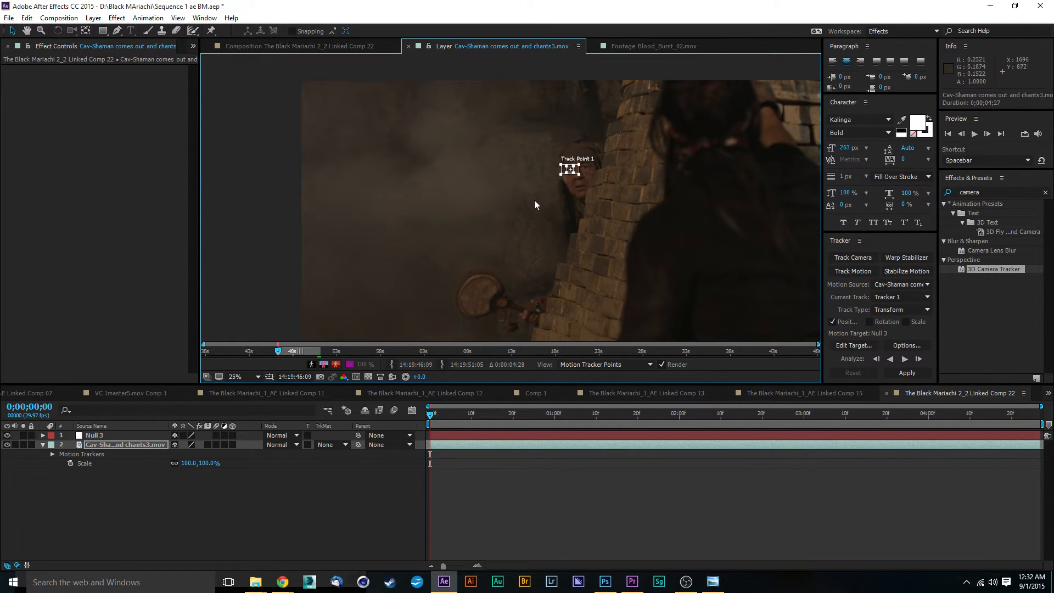
pyautogui.scroll(1, 560, 196)
pyautogui.moveTo(522, 203); pyautogui.dragTo(597, 119)
pyautogui.scroll(-1, 600, 151)
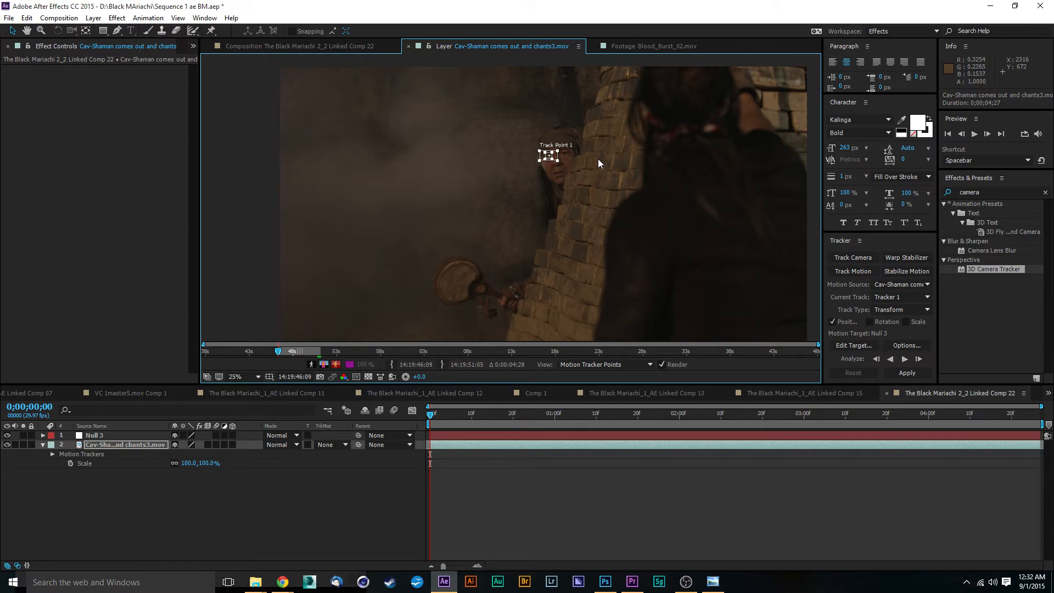
pyautogui.scroll(1, 536, 174)
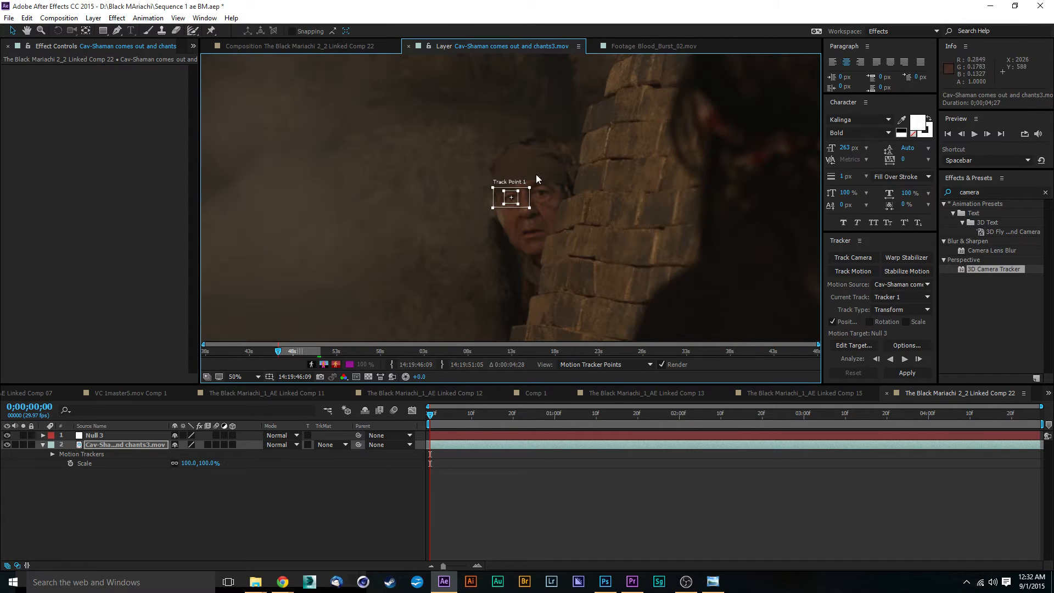
pyautogui.moveTo(548, 184); pyautogui.dragTo(661, 132)
pyautogui.click(905, 359)
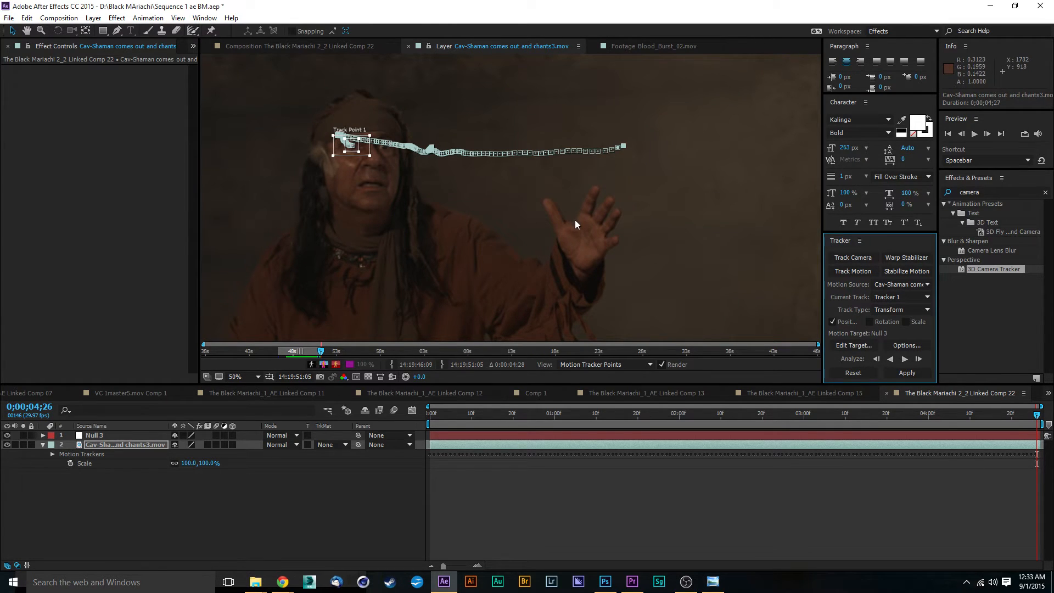
pyautogui.scroll(-4, 575, 219)
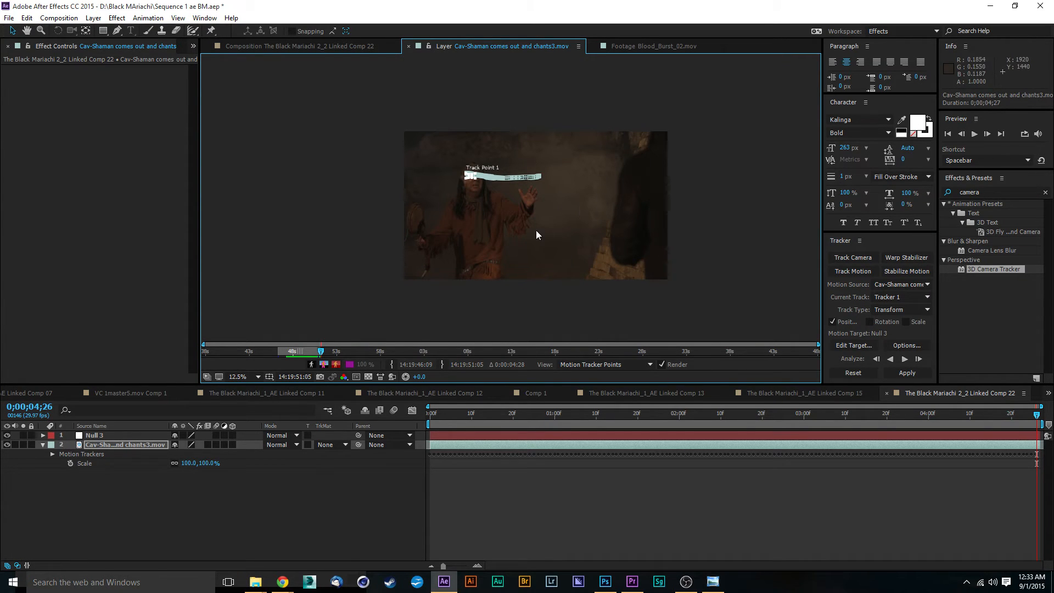
pyautogui.scroll(1, 546, 184)
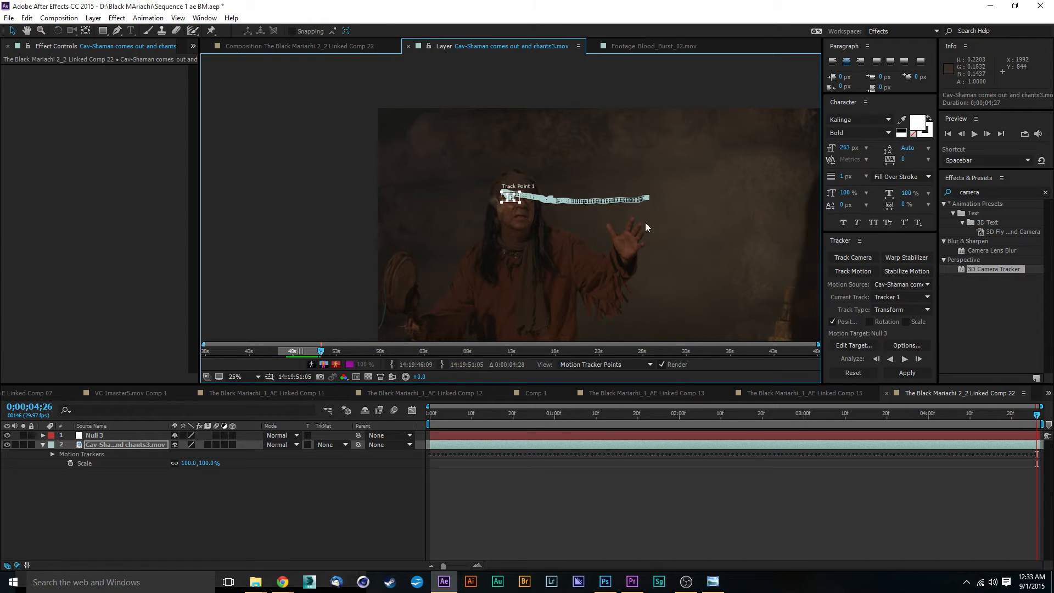
# Inspect the Track Point 1 path over the shaman footage at different zoom levels.
pyautogui.moveTo(692, 206); pyautogui.dragTo(678, 234)
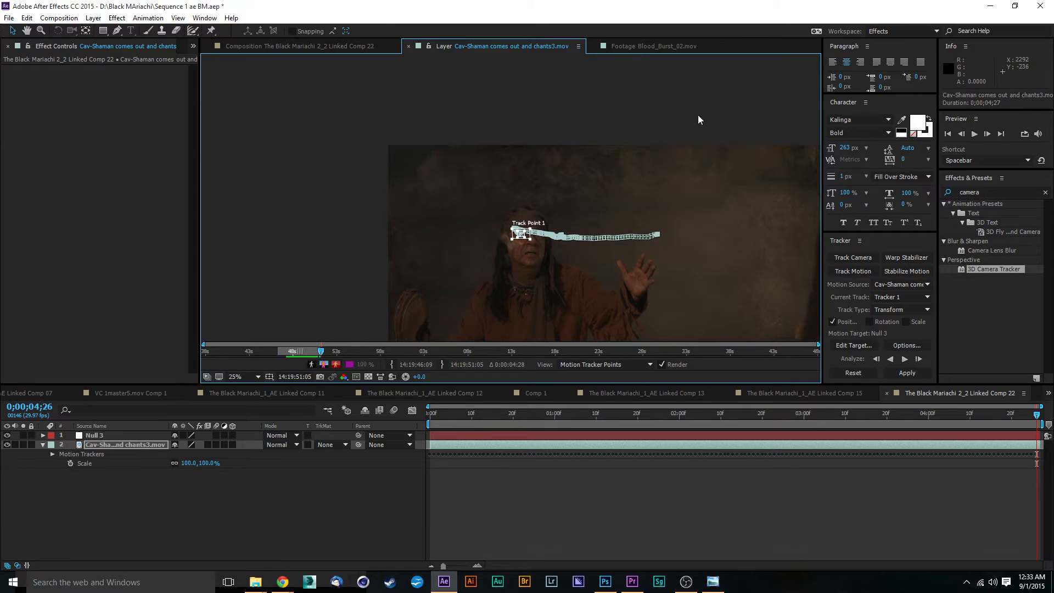
pyautogui.scroll(-1, 637, 203)
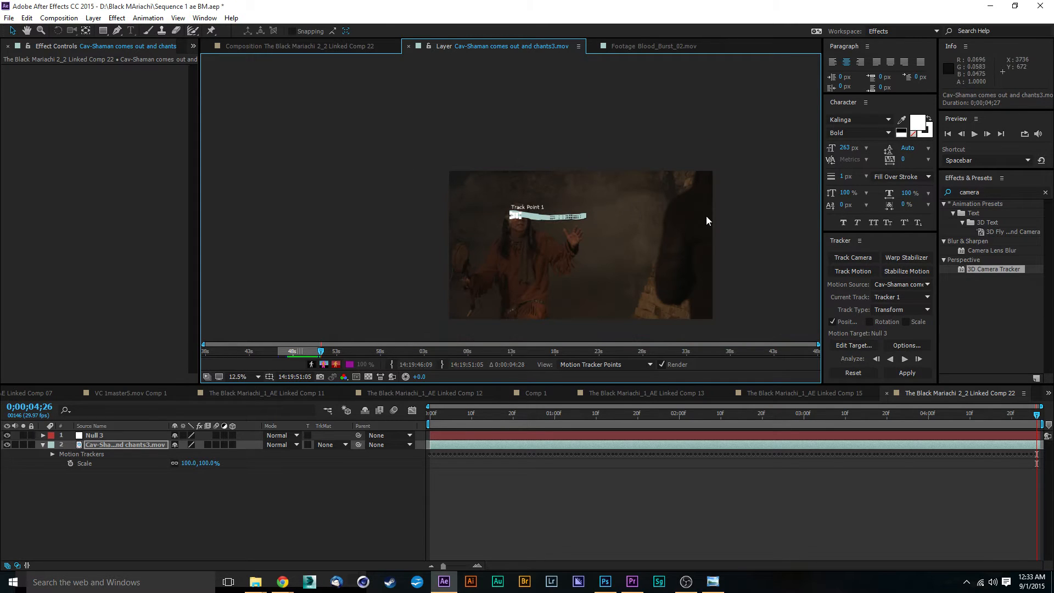
pyautogui.scroll(2, 575, 173)
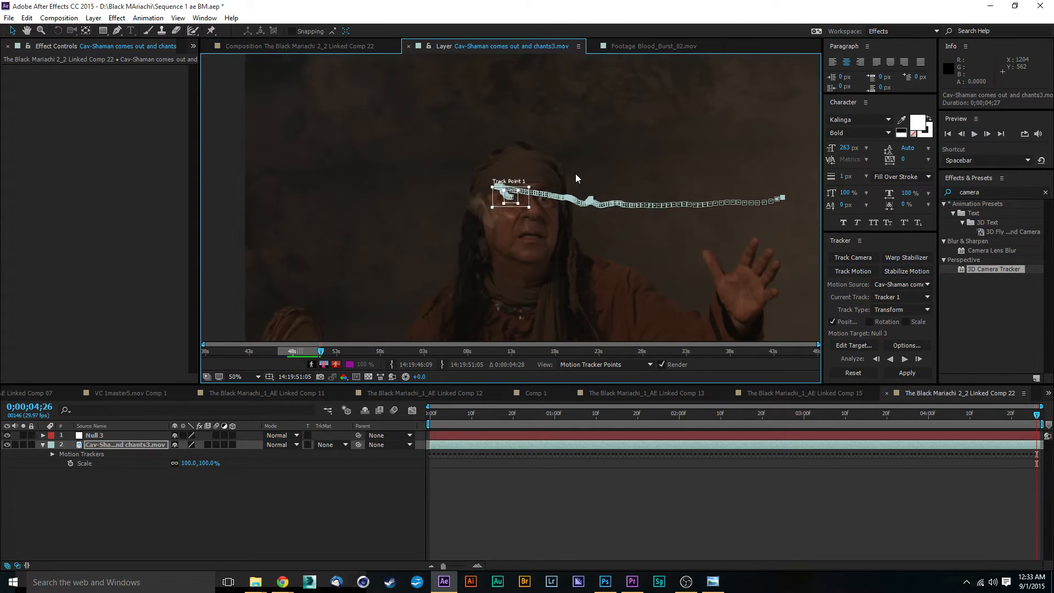
pyautogui.moveTo(645, 248); pyautogui.dragTo(600, 138)
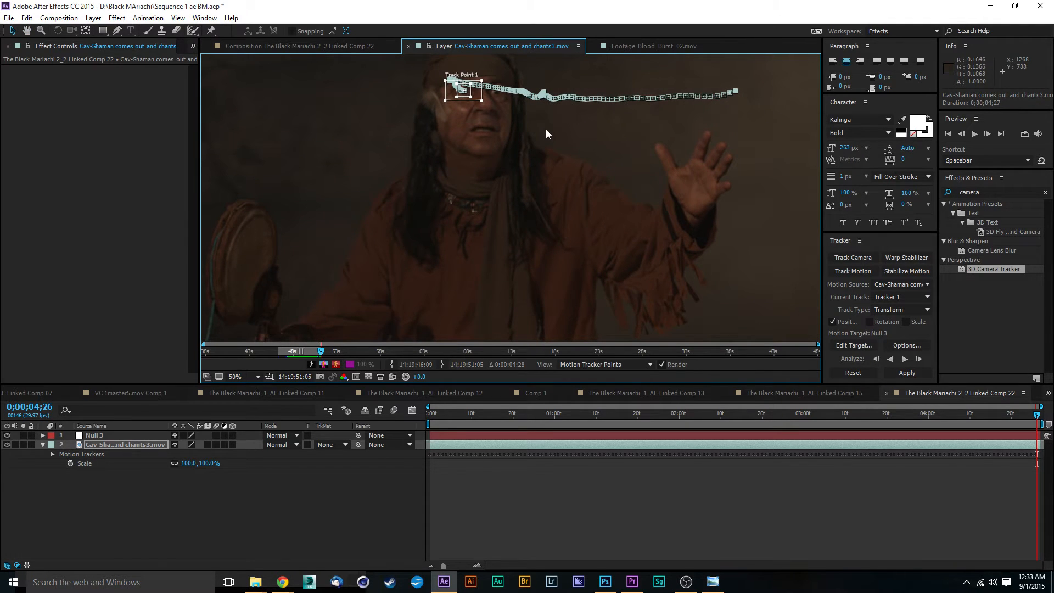
pyautogui.scroll(-2, 547, 131)
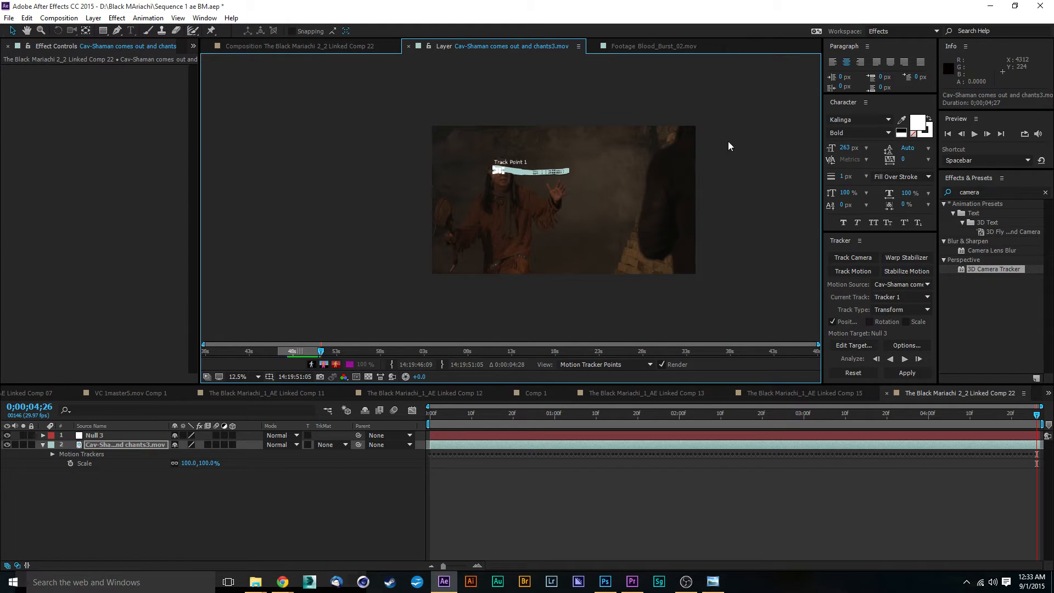
pyautogui.scroll(1, 519, 186)
pyautogui.press('space')
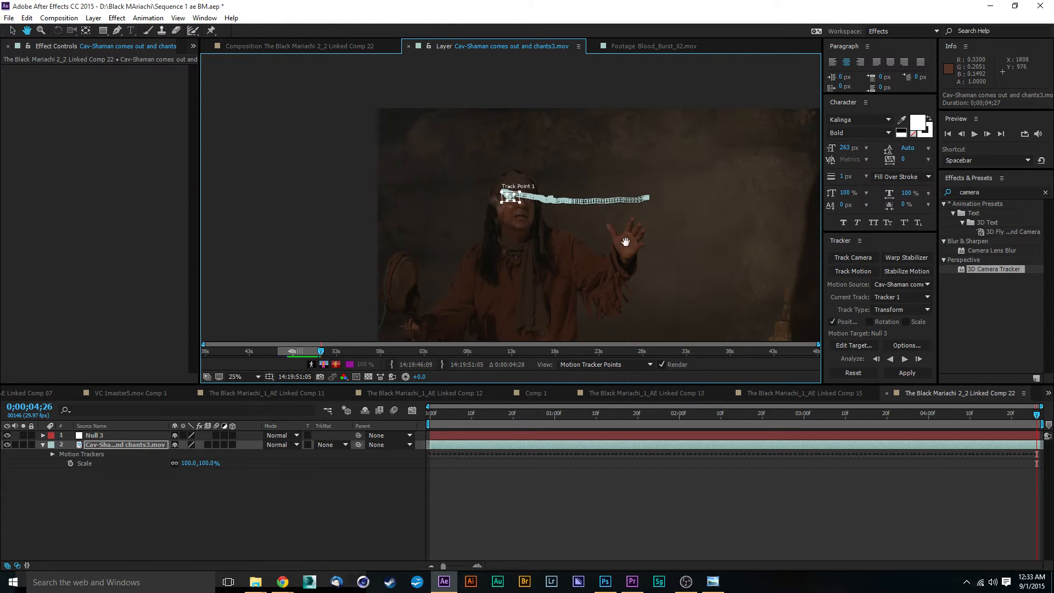
pyautogui.moveTo(626, 242); pyautogui.dragTo(569, 143)
pyautogui.scroll(1, 546, 123)
pyautogui.press('space')
pyautogui.moveTo(651, 248); pyautogui.dragTo(568, 147)
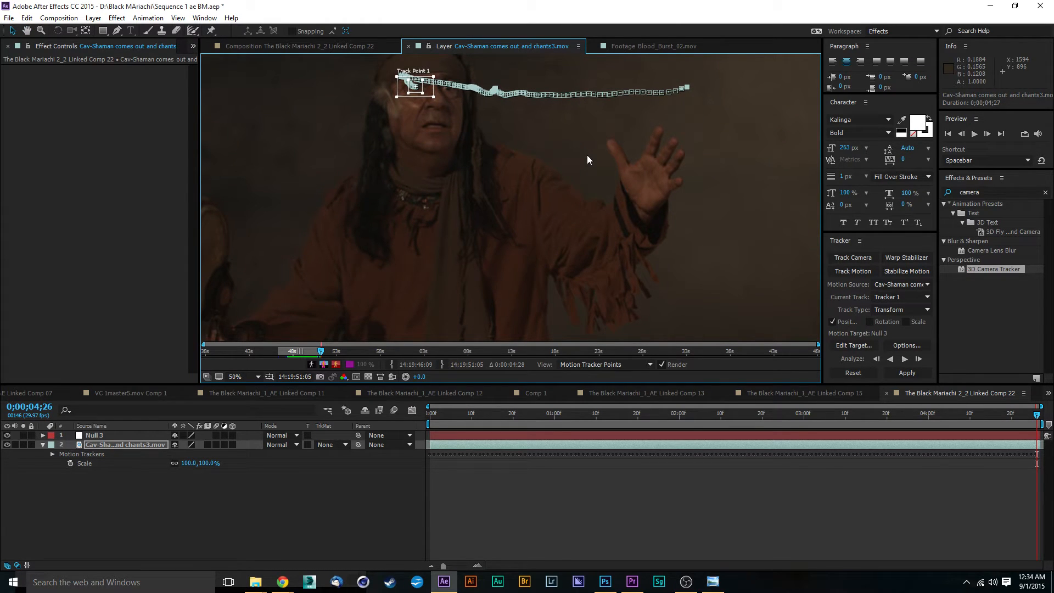
# Apply the tracking data to the null target in X and Y dimensions.
pyautogui.click(907, 373)
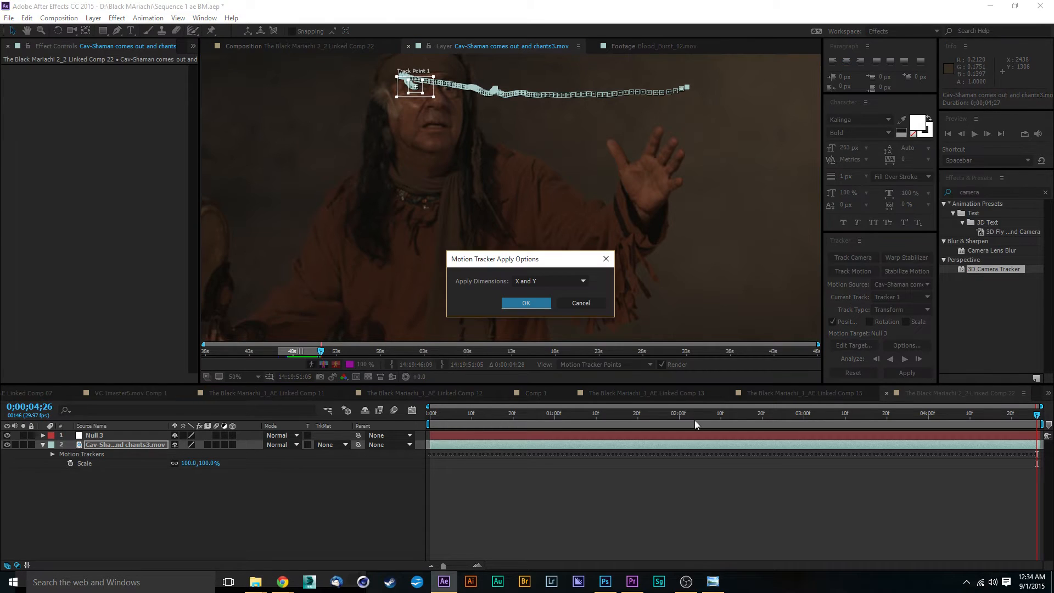
pyautogui.click(521, 302)
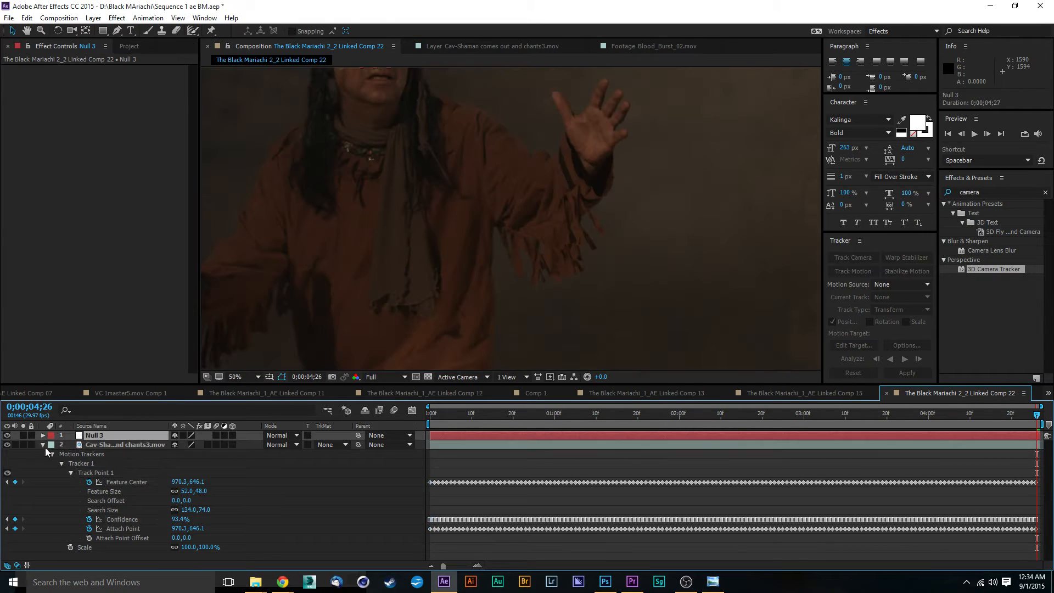
# Rename the tracked null layer to Left Eye Lopez.
pyautogui.click(43, 436)
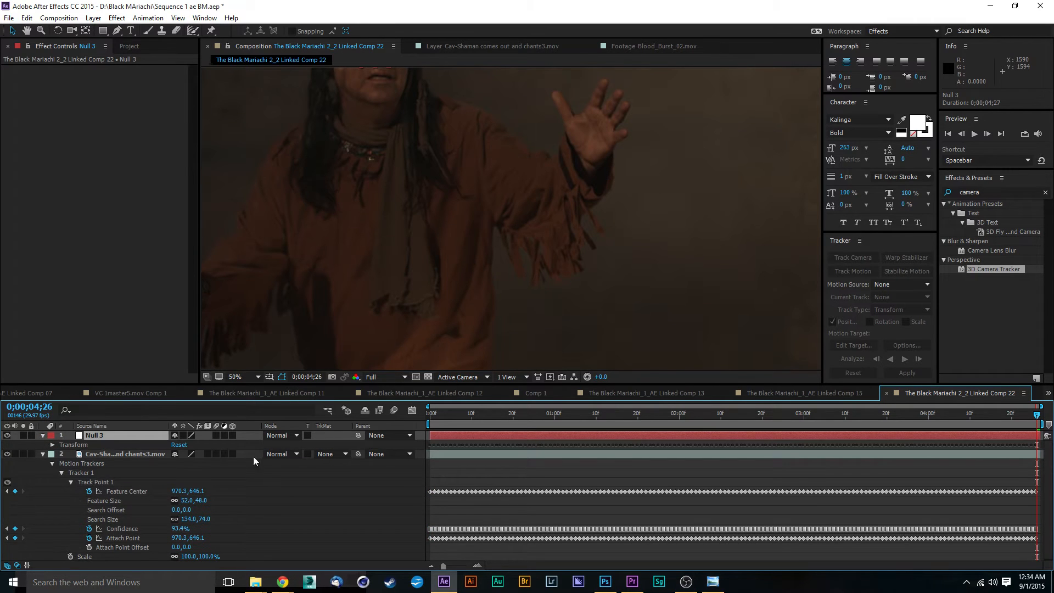
pyautogui.rightClick(96, 434)
pyautogui.click(156, 427)
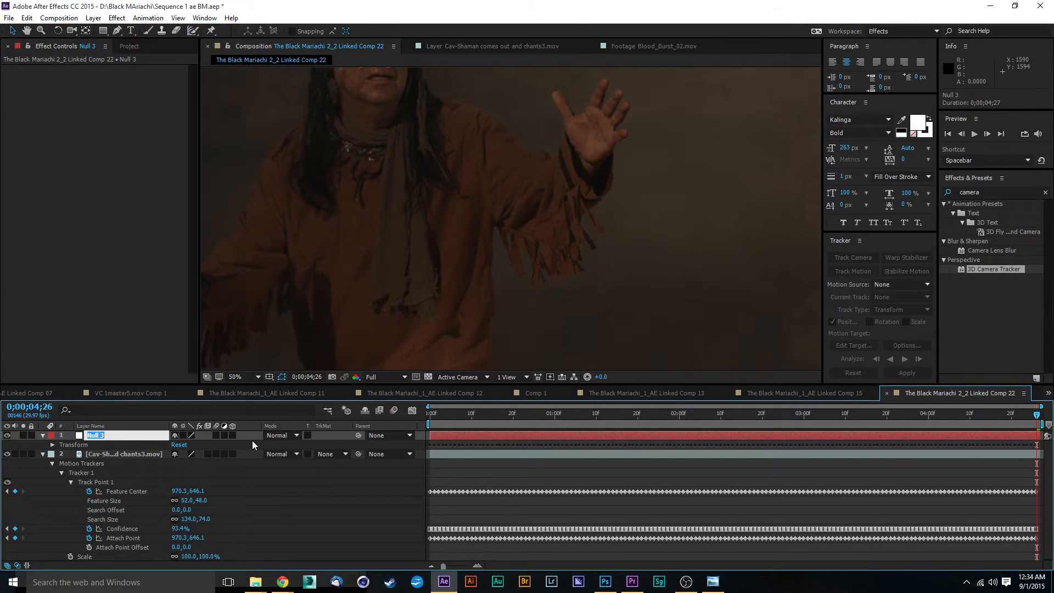
pyautogui.write('Left Eye Lopez')
pyautogui.click(249, 493)
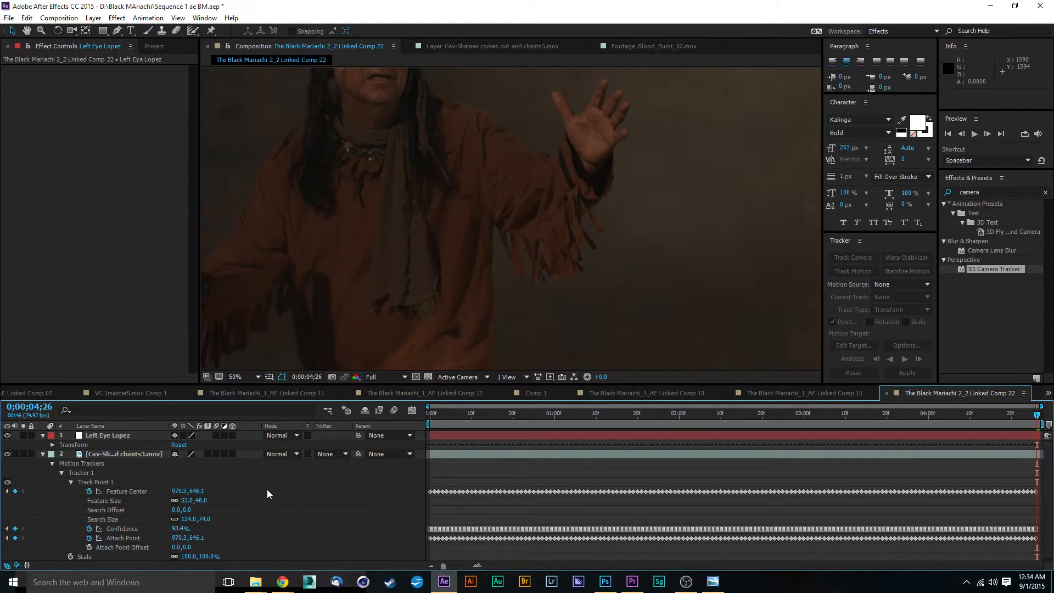
# Scrub through the composition at different zoom levels to review the tracked null following the shaman's eye.
pyautogui.scroll(-2, 330, 264)
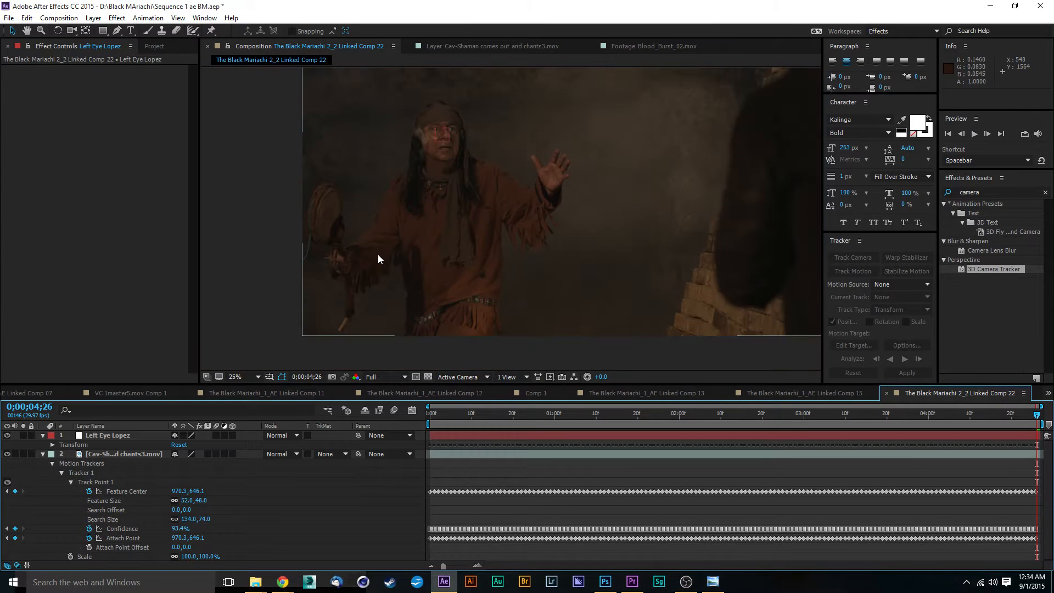
pyautogui.moveTo(532, 417); pyautogui.dragTo(421, 428)
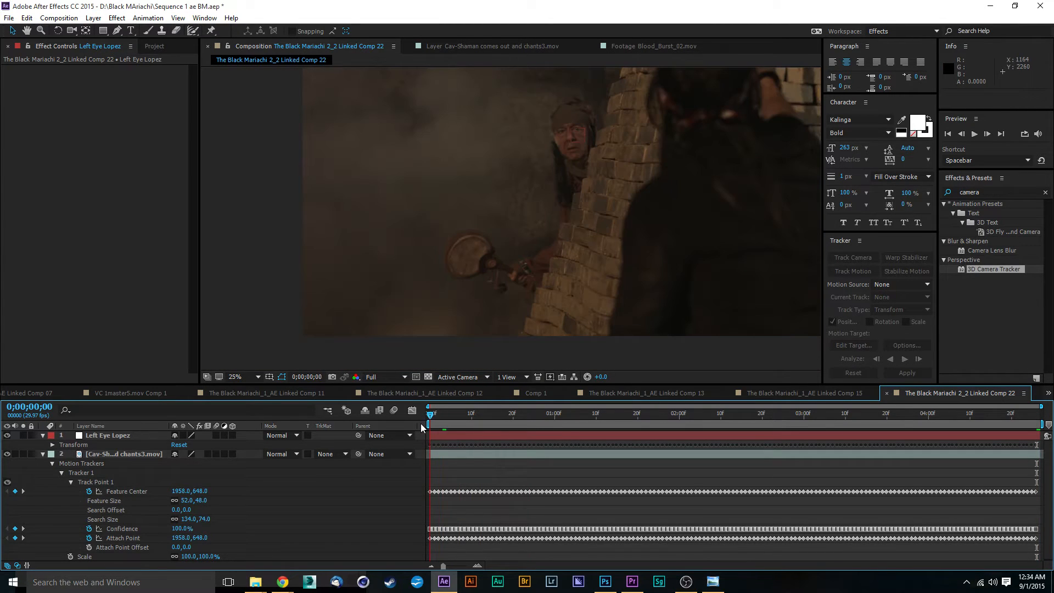
pyautogui.scroll(4, 479, 276)
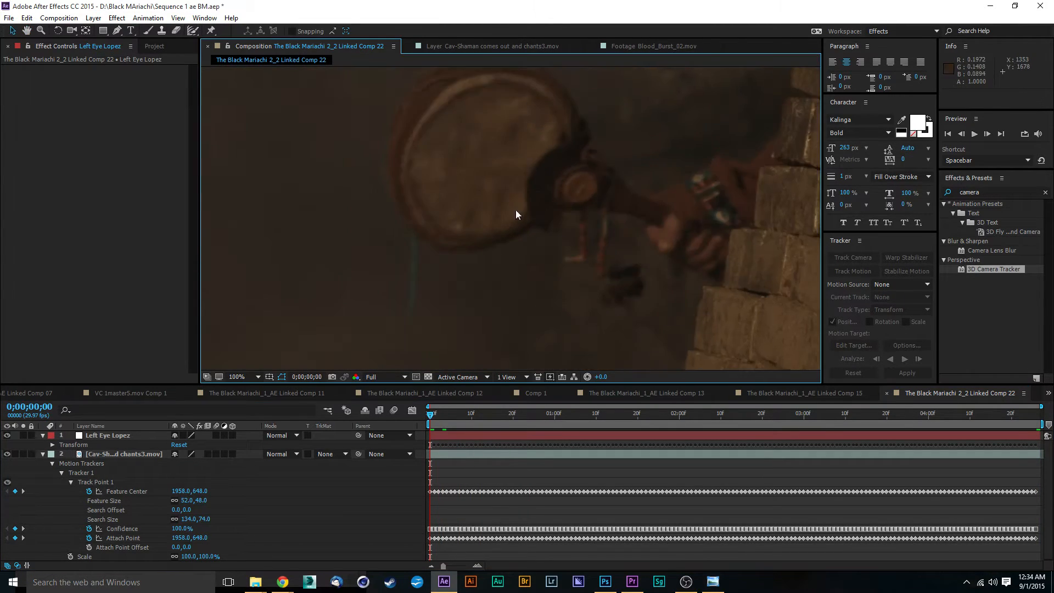
pyautogui.scroll(2, 592, 231)
pyautogui.scroll(-2, 599, 210)
pyautogui.moveTo(655, 245); pyautogui.dragTo(551, 243)
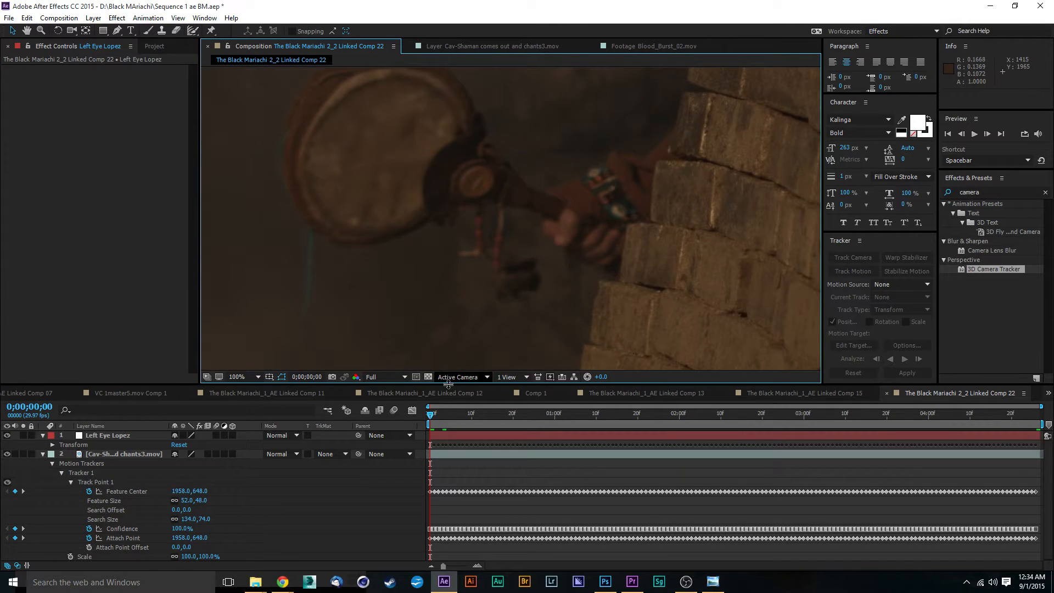
pyautogui.moveTo(449, 417); pyautogui.dragTo(574, 427)
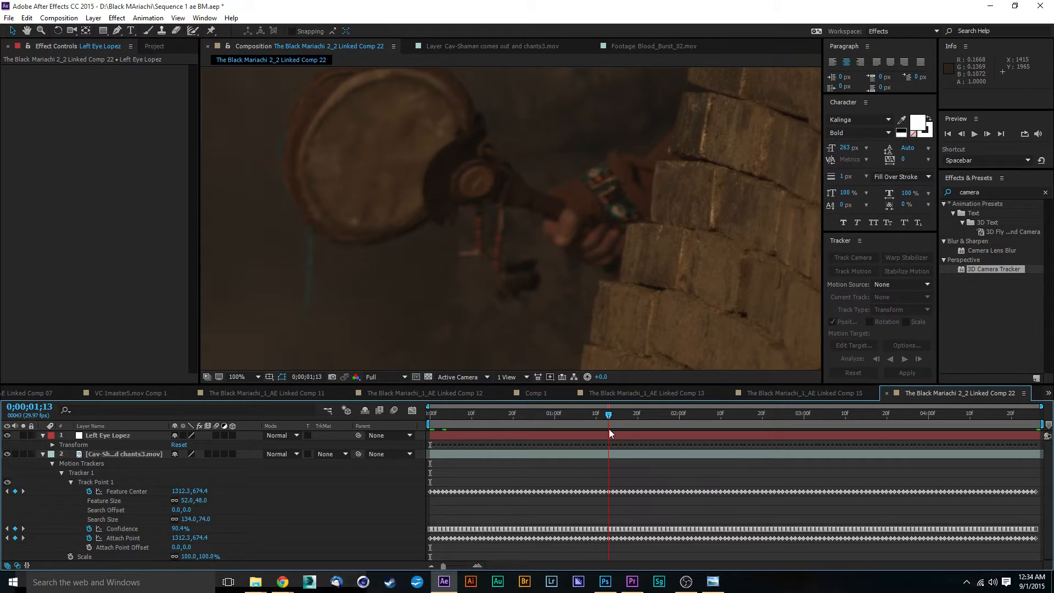
pyautogui.press('space')
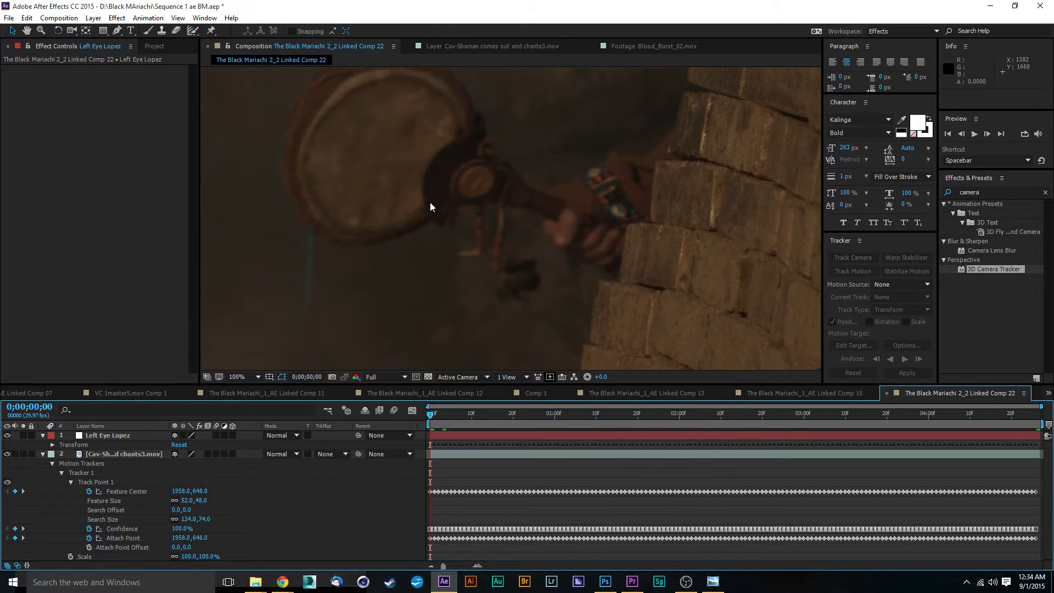
pyautogui.scroll(-4, 430, 202)
pyautogui.moveTo(464, 418); pyautogui.dragTo(644, 430)
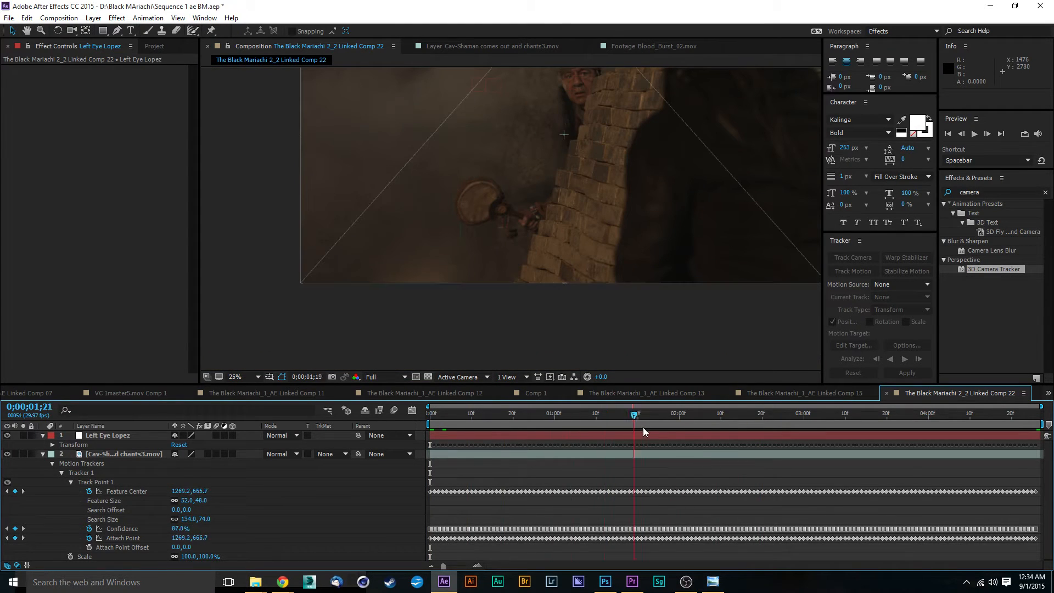
pyautogui.moveTo(789, 423); pyautogui.dragTo(434, 464)
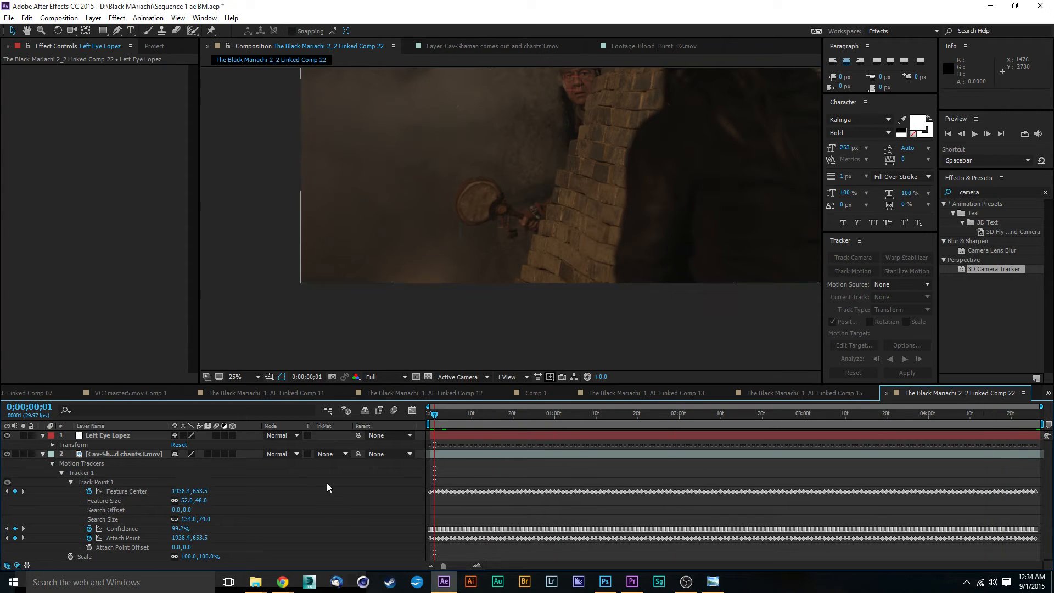
pyautogui.click(116, 455)
pyautogui.moveTo(455, 414); pyautogui.dragTo(769, 423)
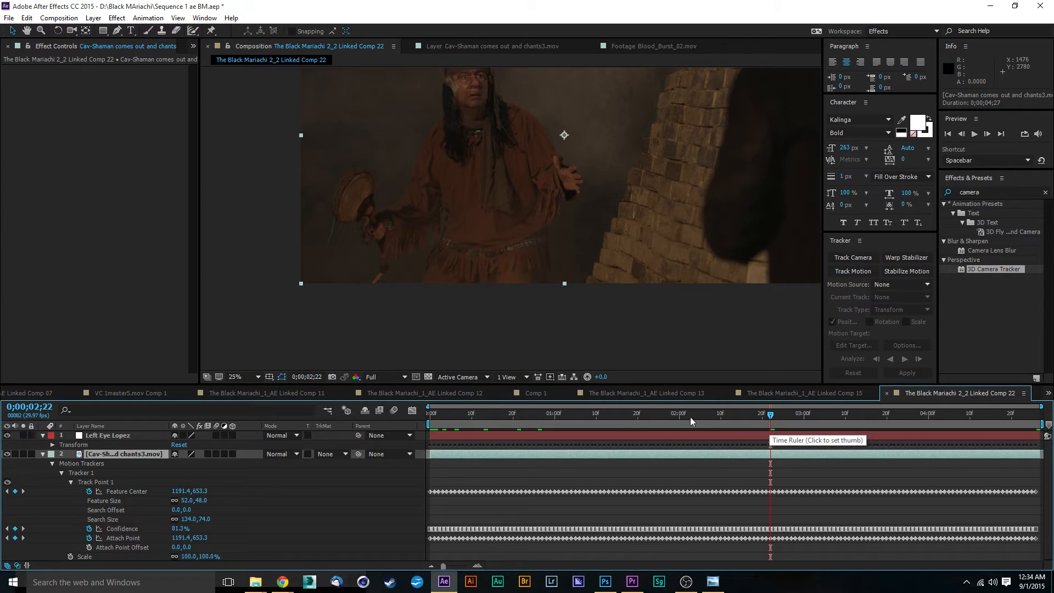
pyautogui.click(617, 420)
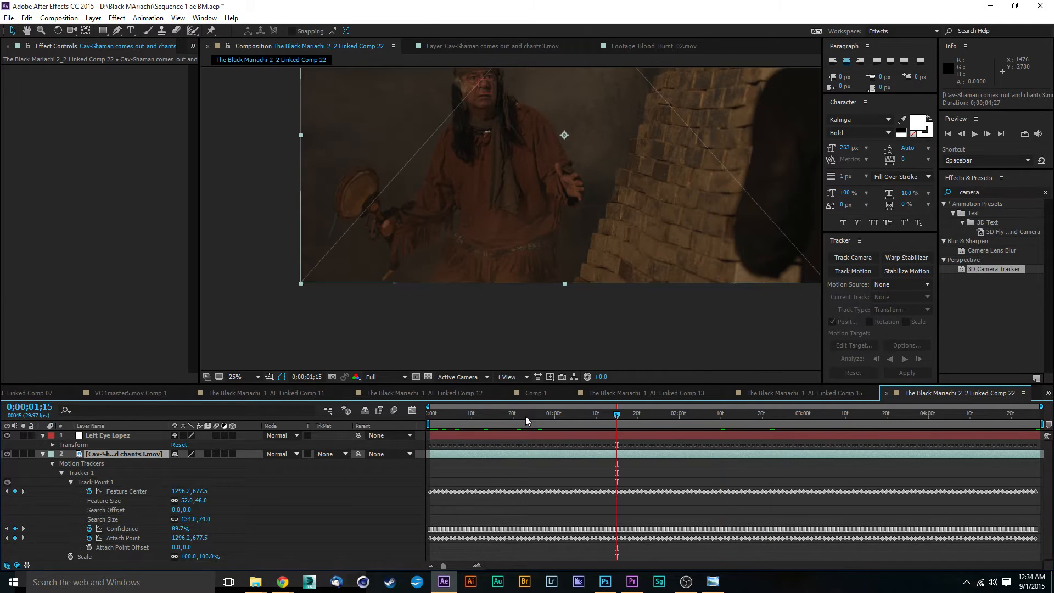
pyautogui.moveTo(448, 427); pyautogui.dragTo(425, 428)
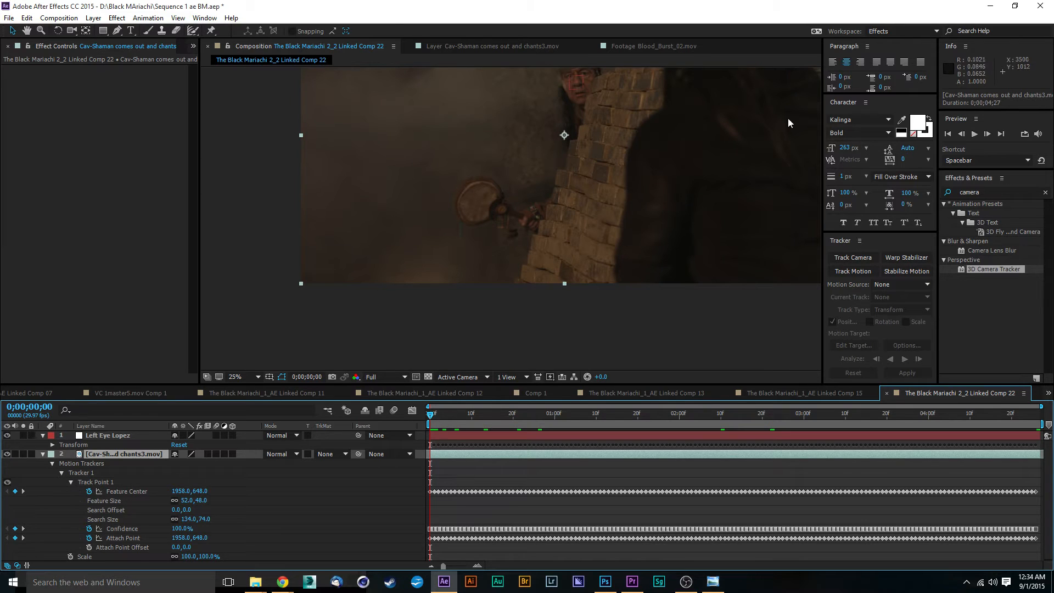
# Create a new null object and rename it Right Hand.
pyautogui.click(93, 19)
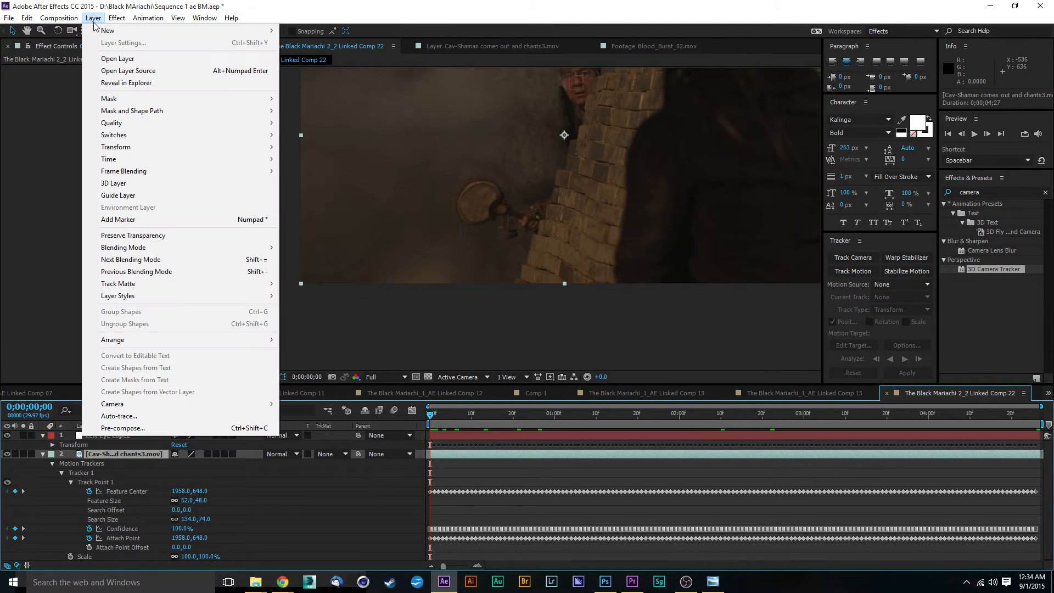
pyautogui.moveTo(181, 31)
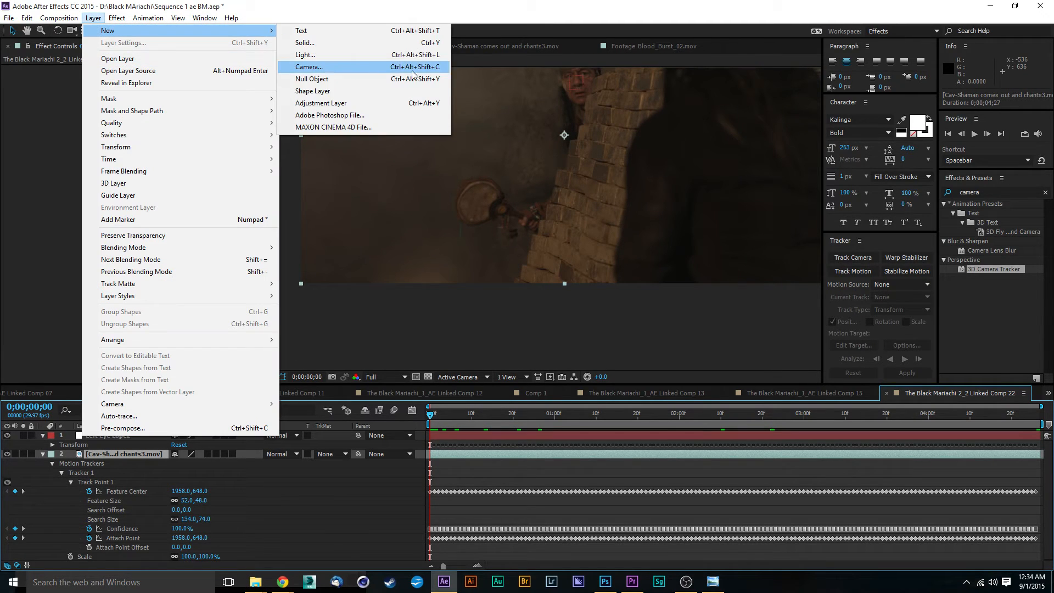
pyautogui.click(317, 80)
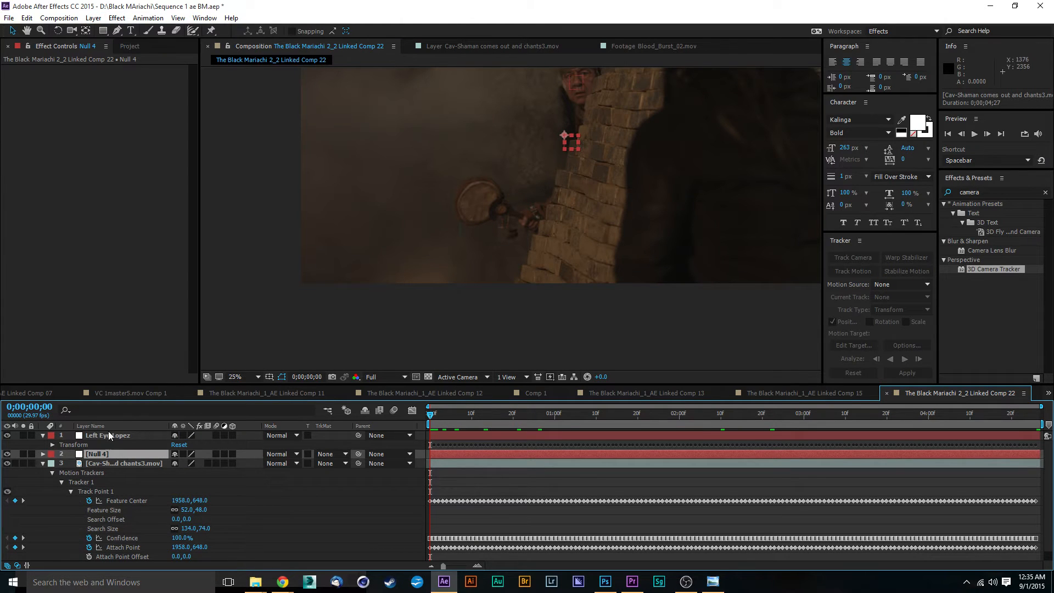
pyautogui.rightClick(95, 455)
pyautogui.click(119, 451)
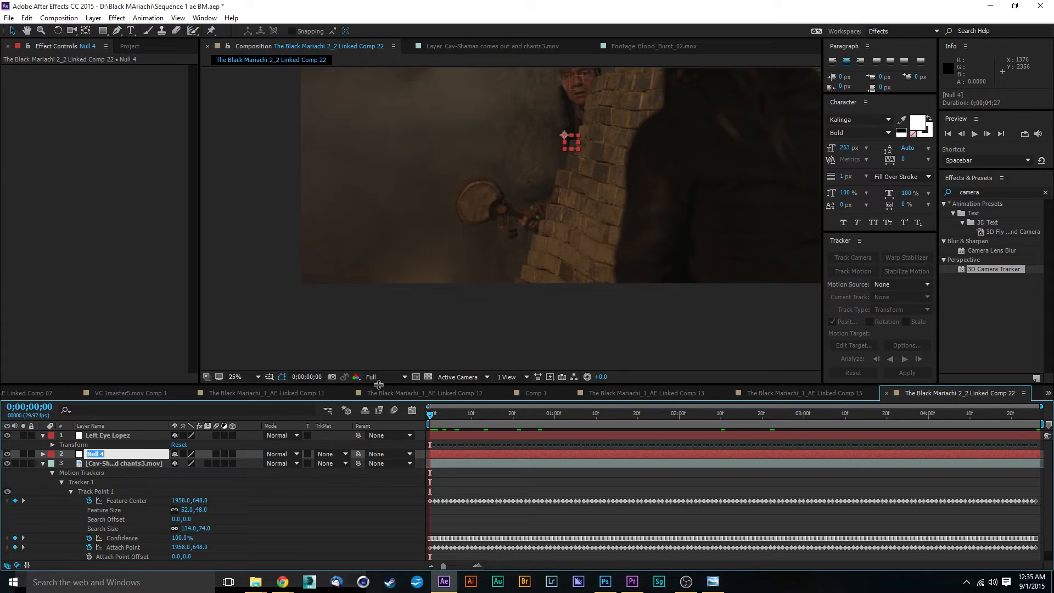
pyautogui.write('Rght')
pyautogui.press('BackSpace')
pyautogui.press('BackSpace')
pyautogui.press('BackSpace')
pyautogui.write('ight Hand')
pyautogui.press('Return')
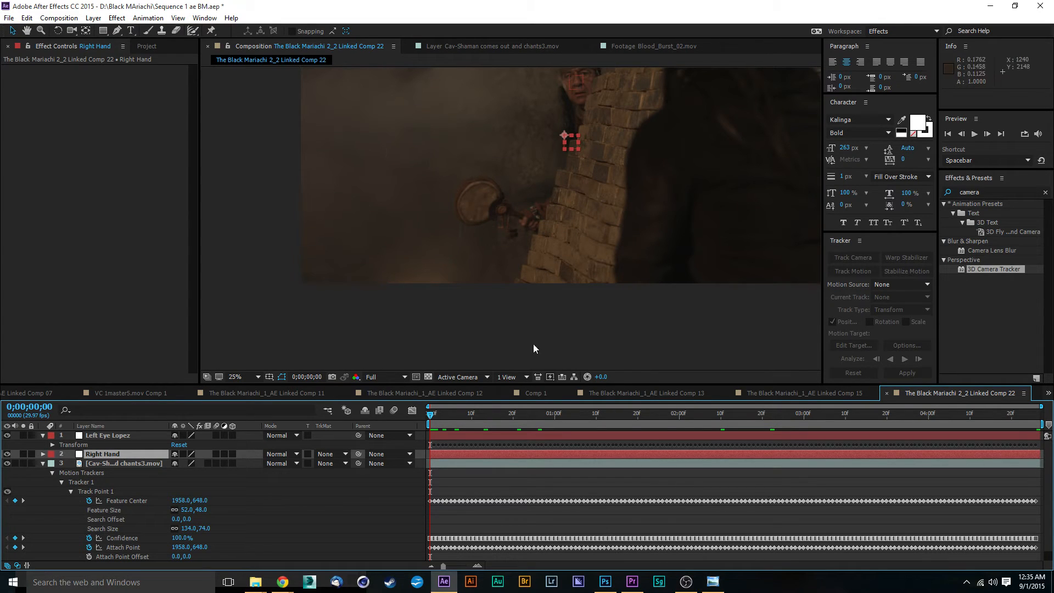
# Start a second motion track on the shaman footage and set its motion target to the Right Hand null.
pyautogui.click(117, 463)
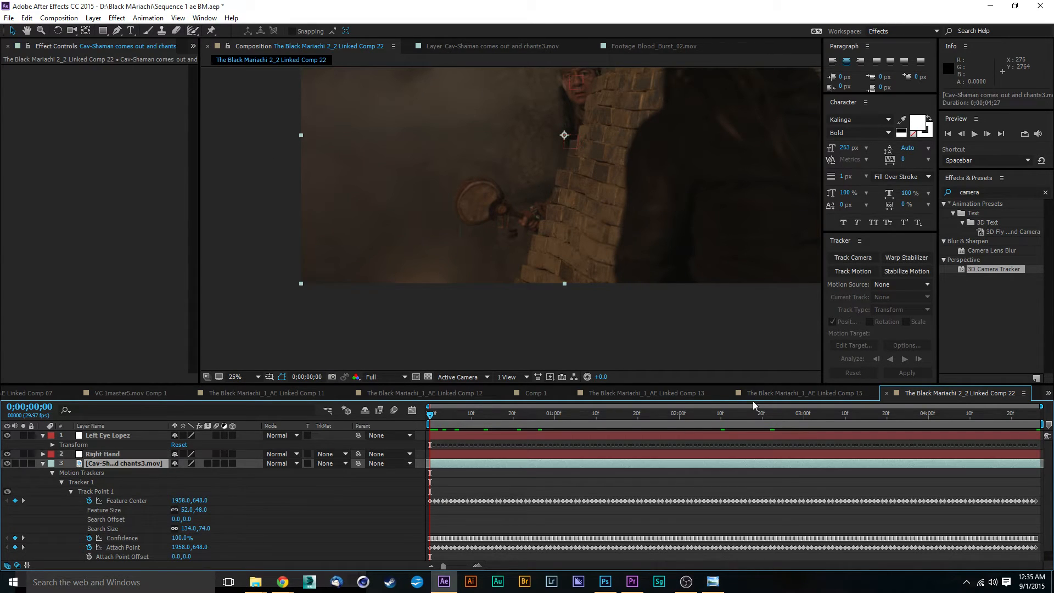
pyautogui.click(848, 272)
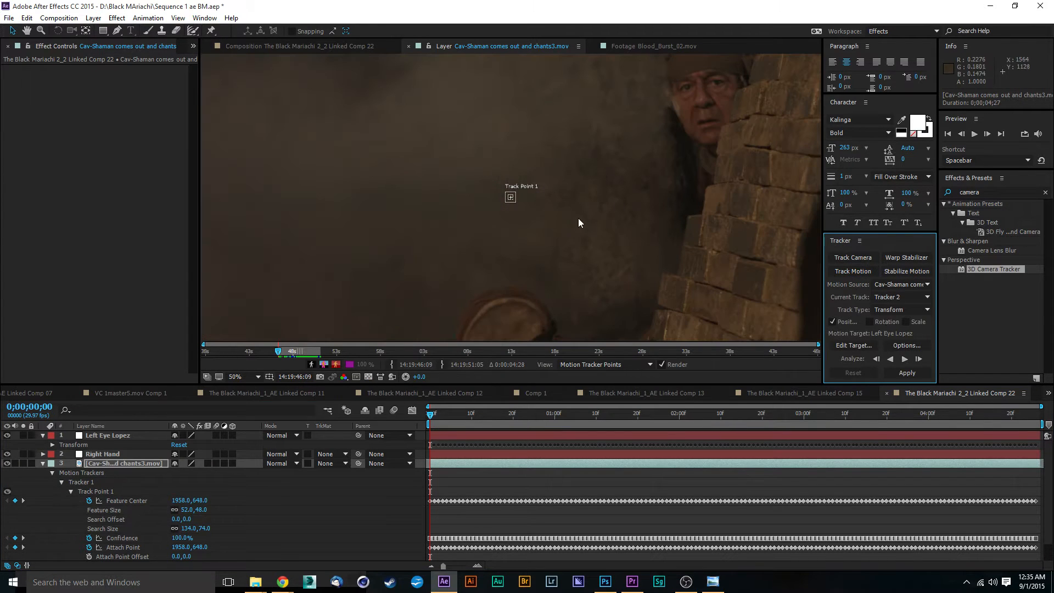
pyautogui.moveTo(589, 191); pyautogui.dragTo(576, 121)
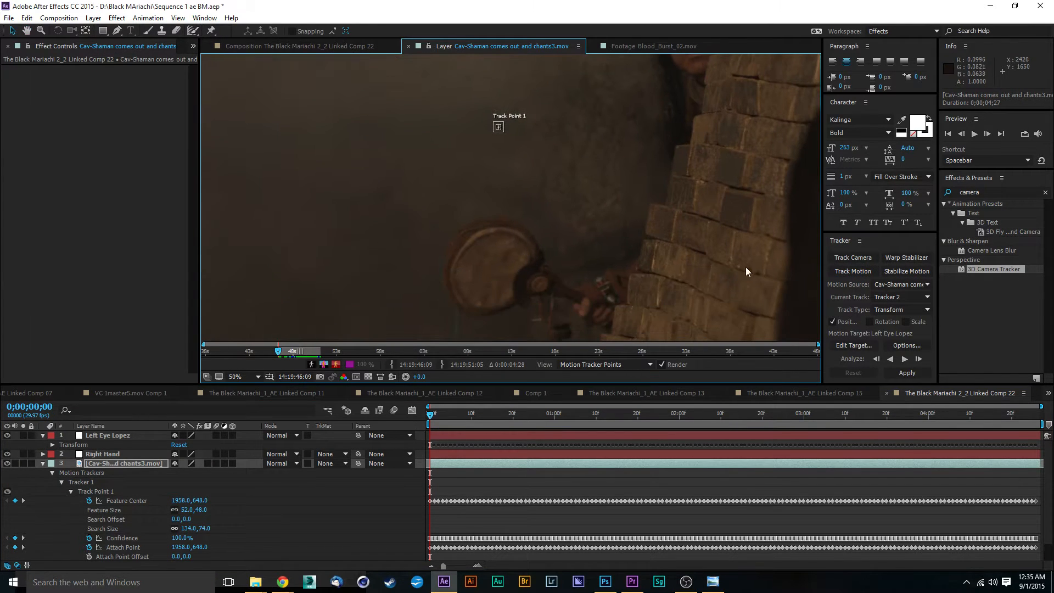
pyautogui.click(866, 347)
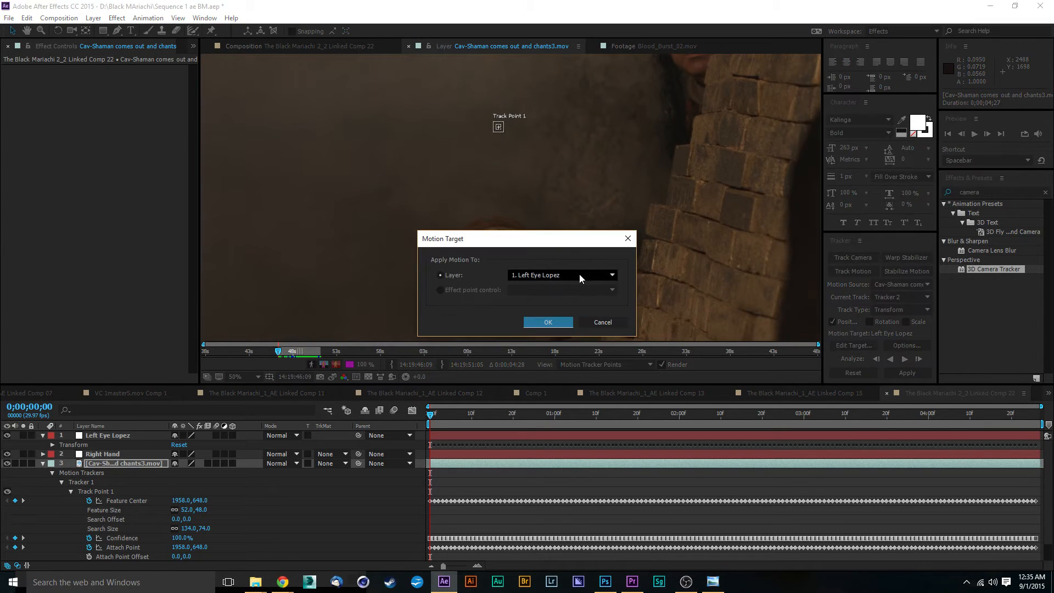
pyautogui.click(575, 277)
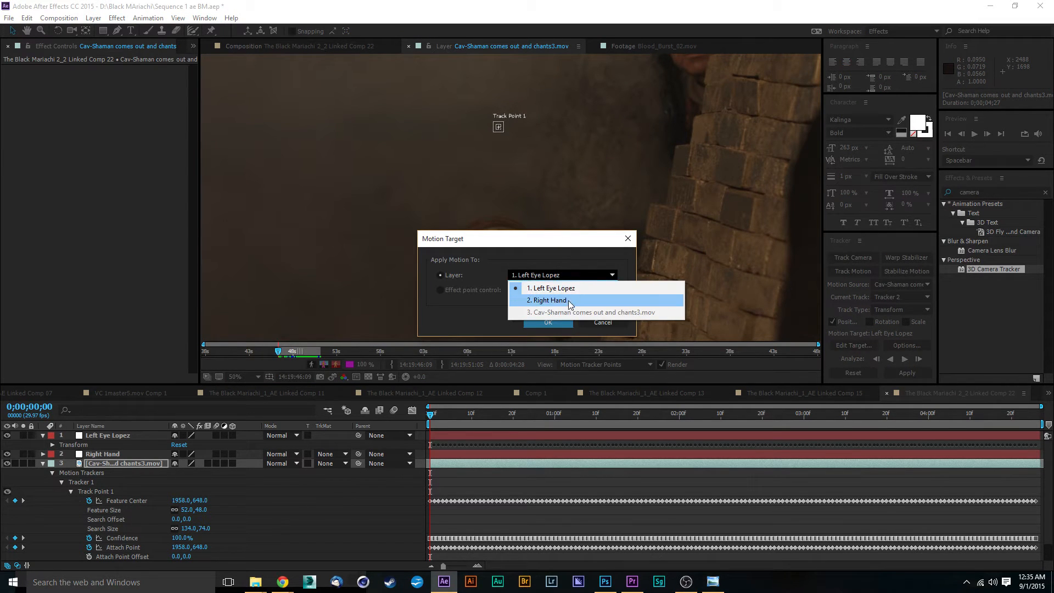
pyautogui.click(568, 301)
pyautogui.click(557, 323)
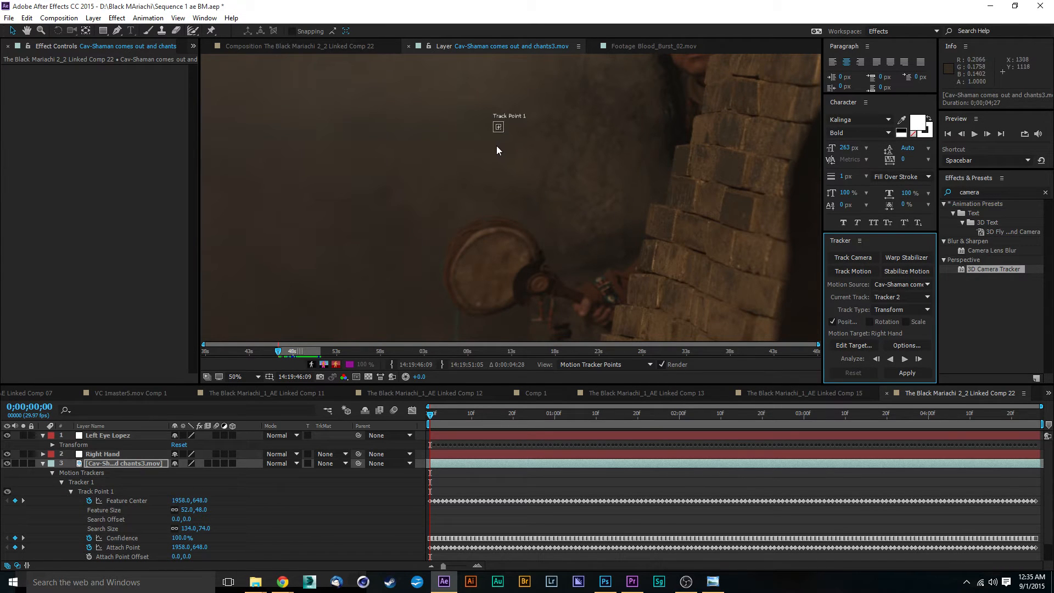
# Place the Right Hand track point on the shaman's hand and analyze the track forward through the shot.
pyautogui.moveTo(503, 132); pyautogui.dragTo(631, 331)
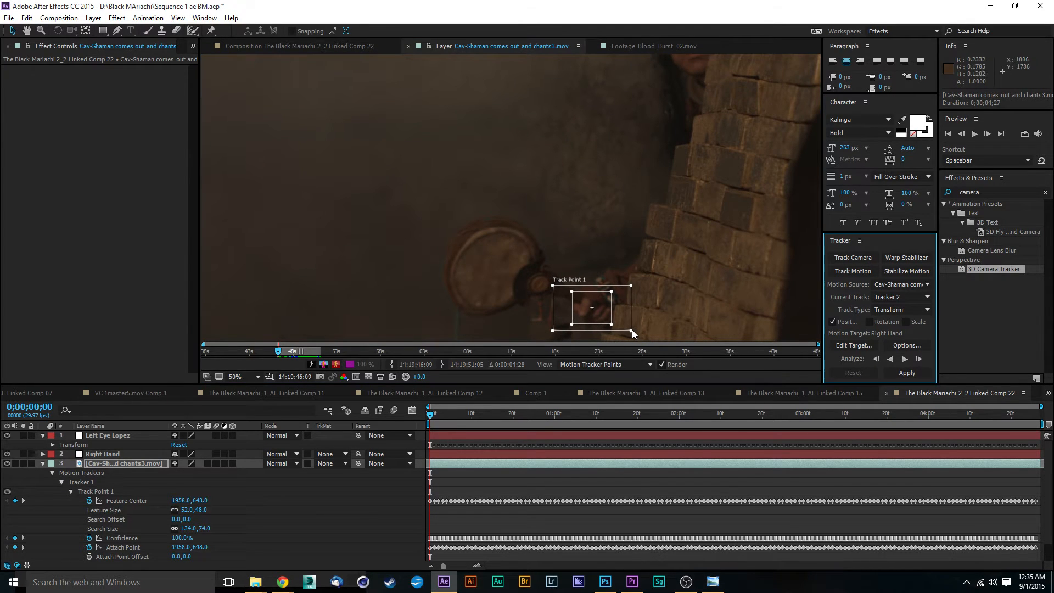
pyautogui.click(905, 360)
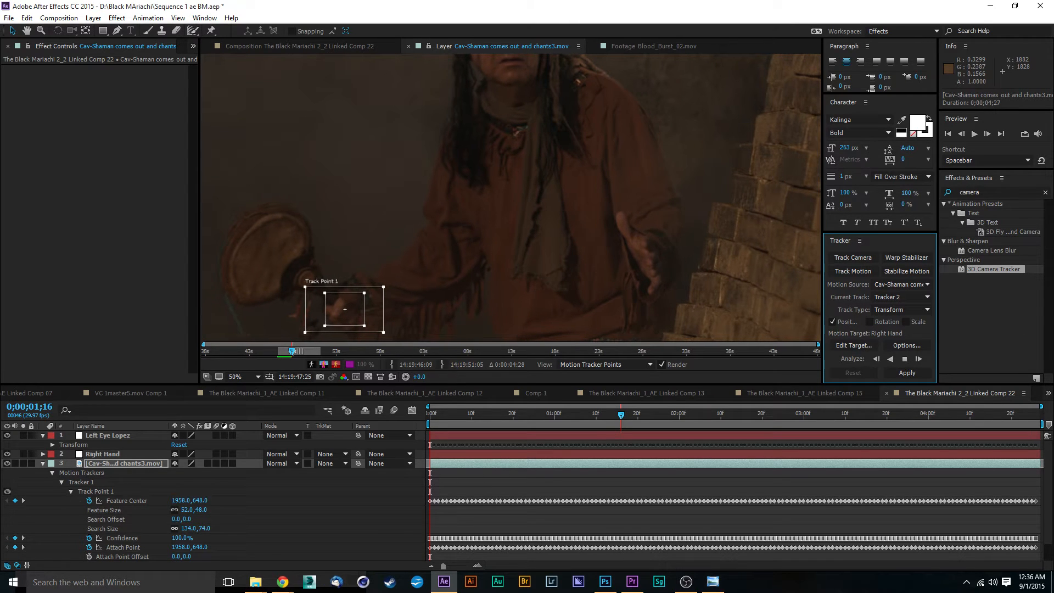
pyautogui.hotkey('alt', 'Tab')
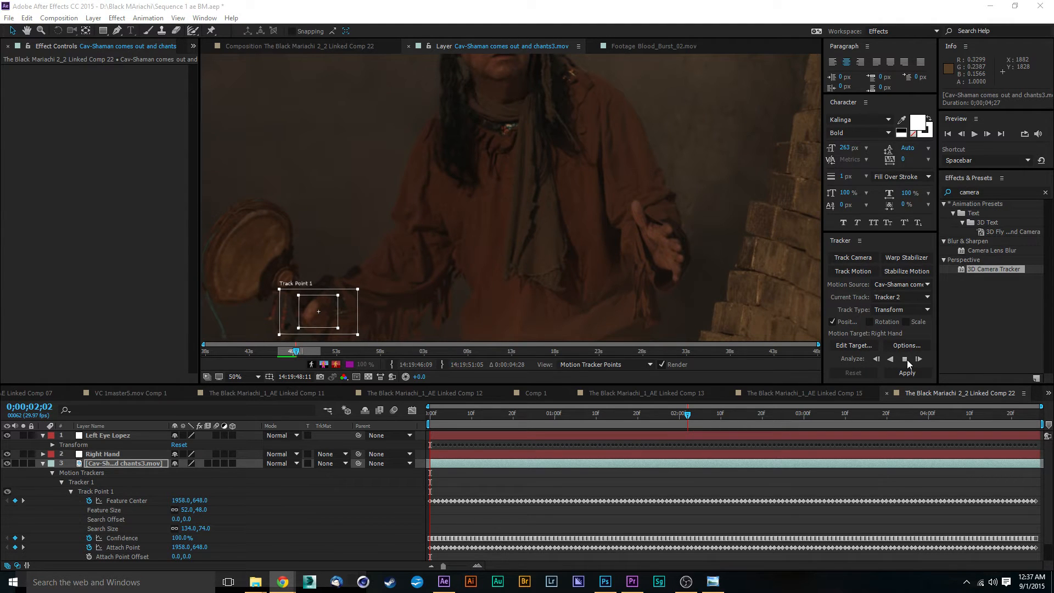
pyautogui.click(906, 360)
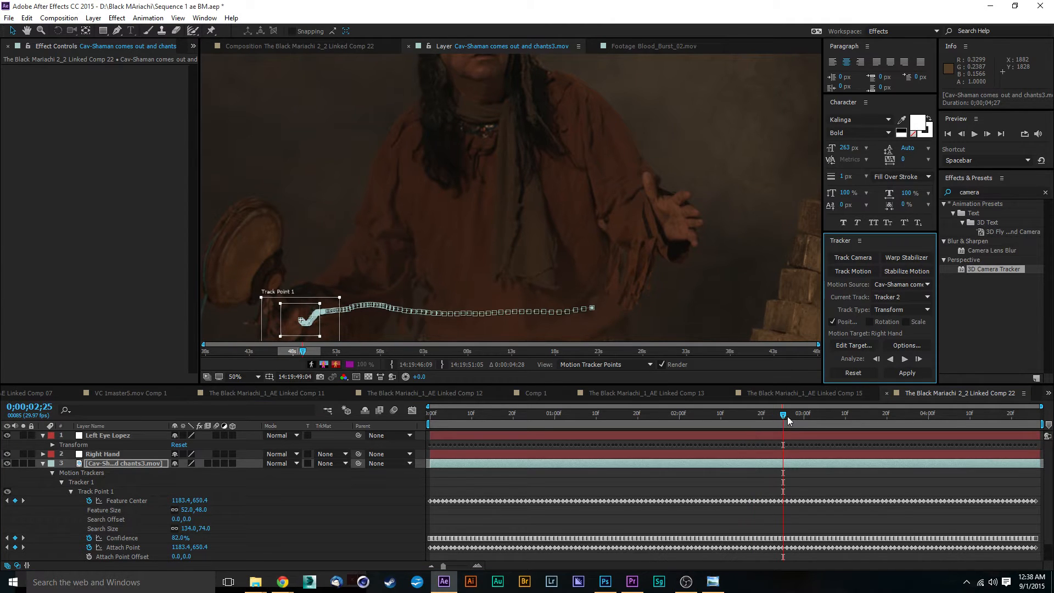
pyautogui.moveTo(783, 417); pyautogui.dragTo(778, 418)
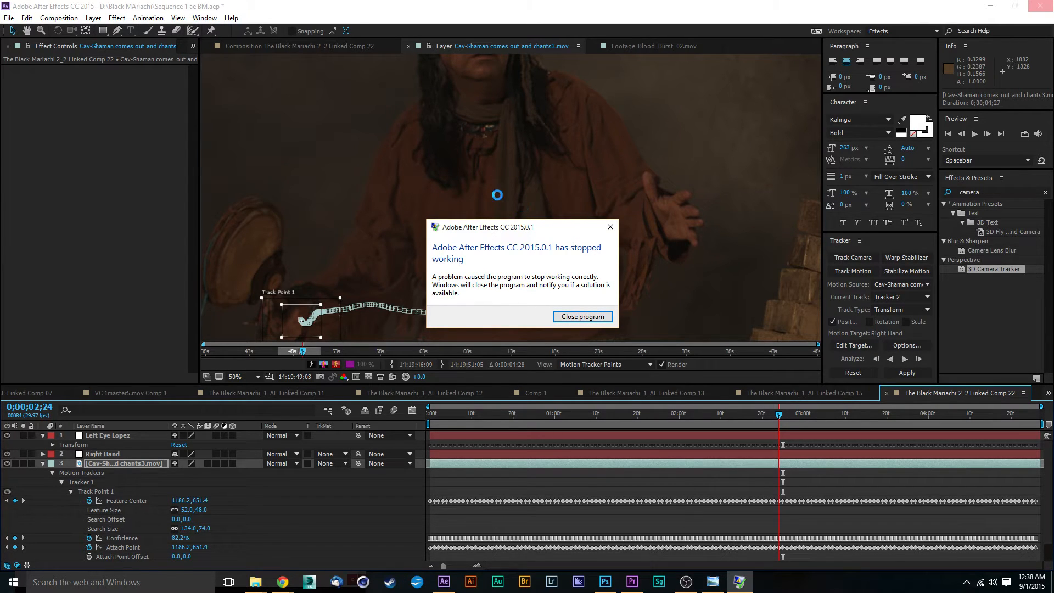
# Close the crashed After Effects program.
pyautogui.moveTo(486, 227); pyautogui.dragTo(434, 196)
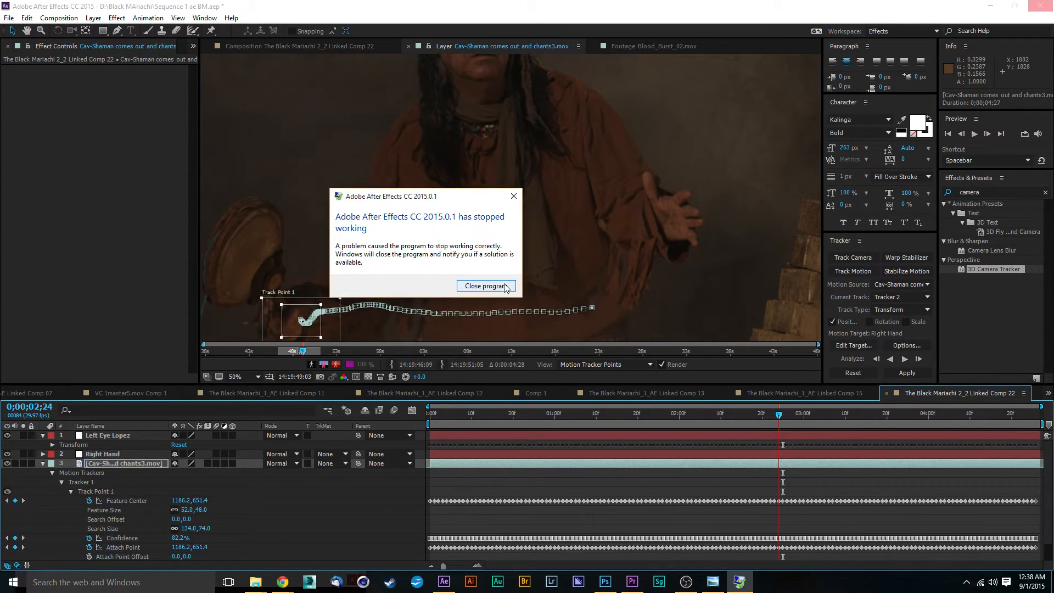
pyautogui.click(486, 286)
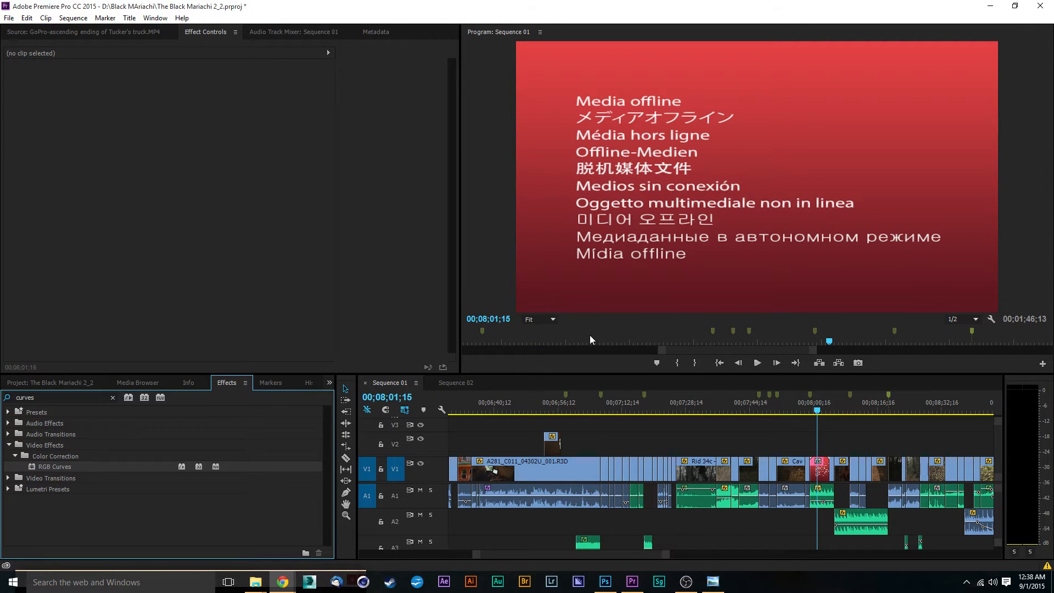
# Switch to Premiere Pro and select the shaman clip in the sequence timeline.
pyautogui.click(800, 430)
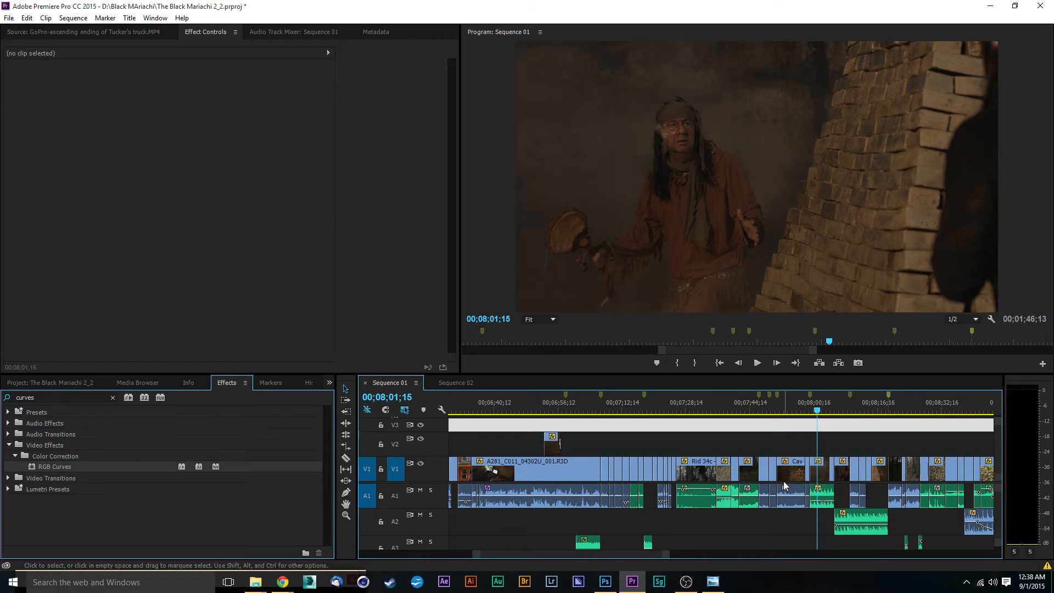
pyautogui.moveTo(817, 414); pyautogui.dragTo(816, 413)
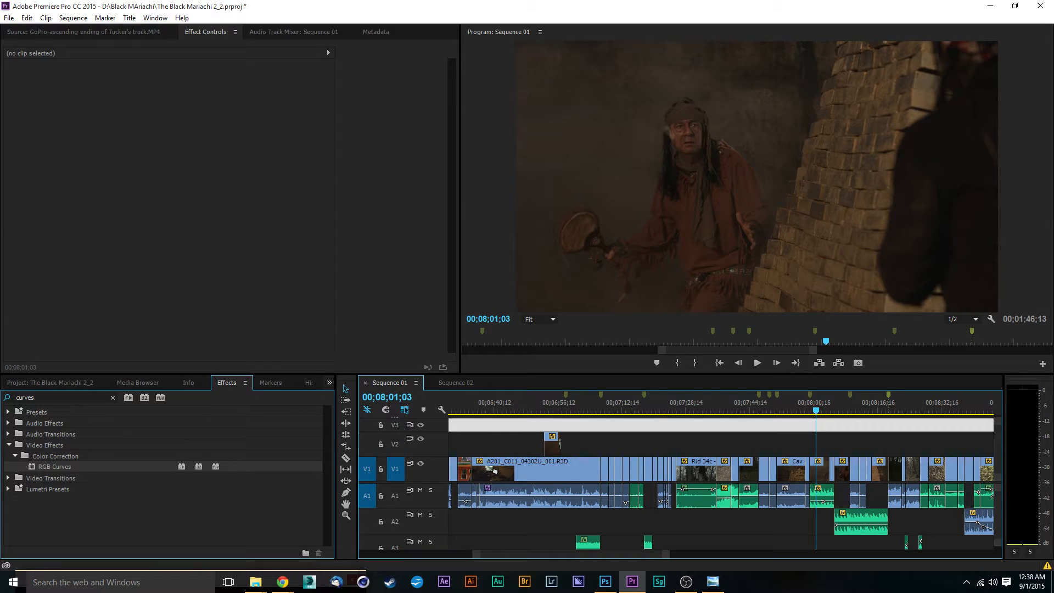
pyautogui.hotkey('alt', 'Tab')
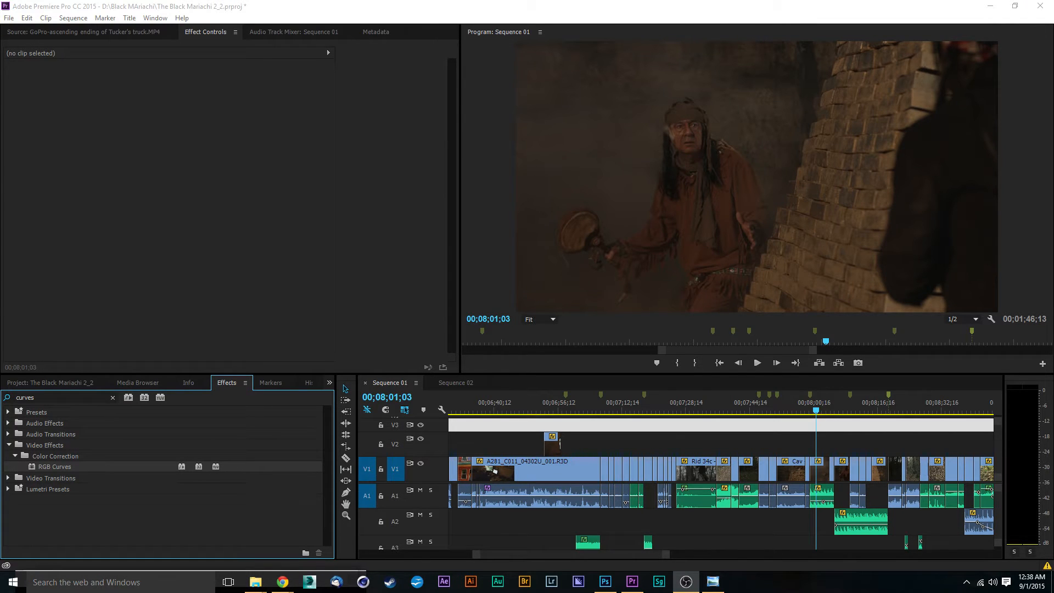
pyautogui.hotkey('alt', 'Tab')
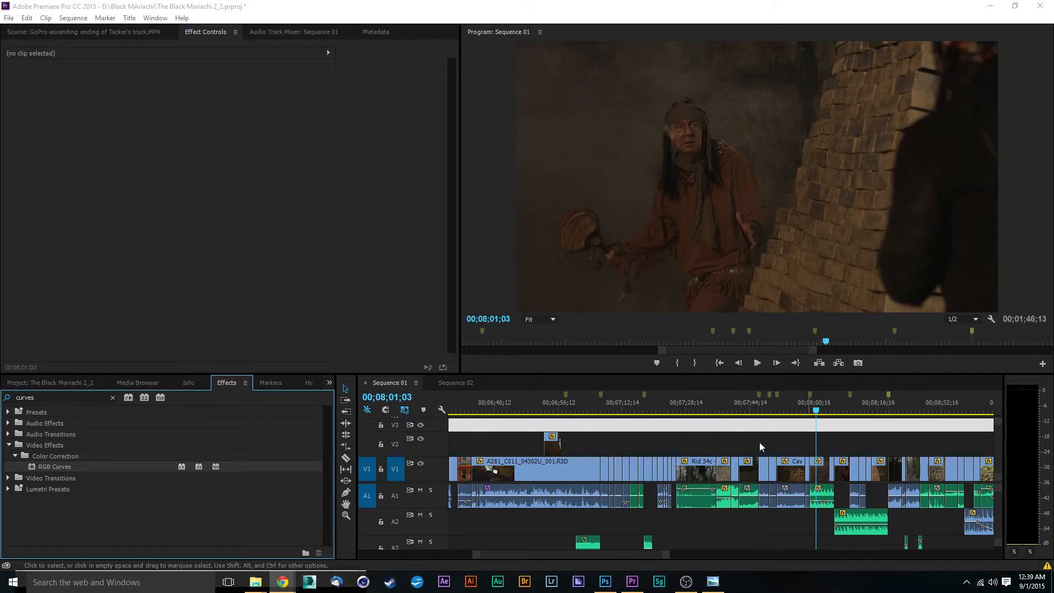
pyautogui.click(817, 474)
pyautogui.click(818, 474)
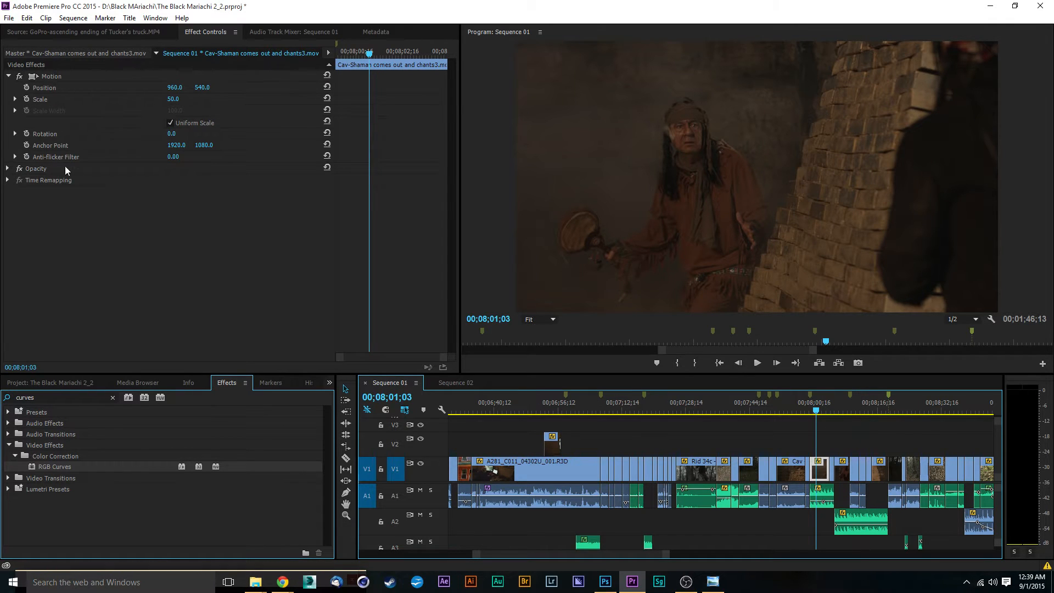
pyautogui.click(13, 146)
pyautogui.click(9, 77)
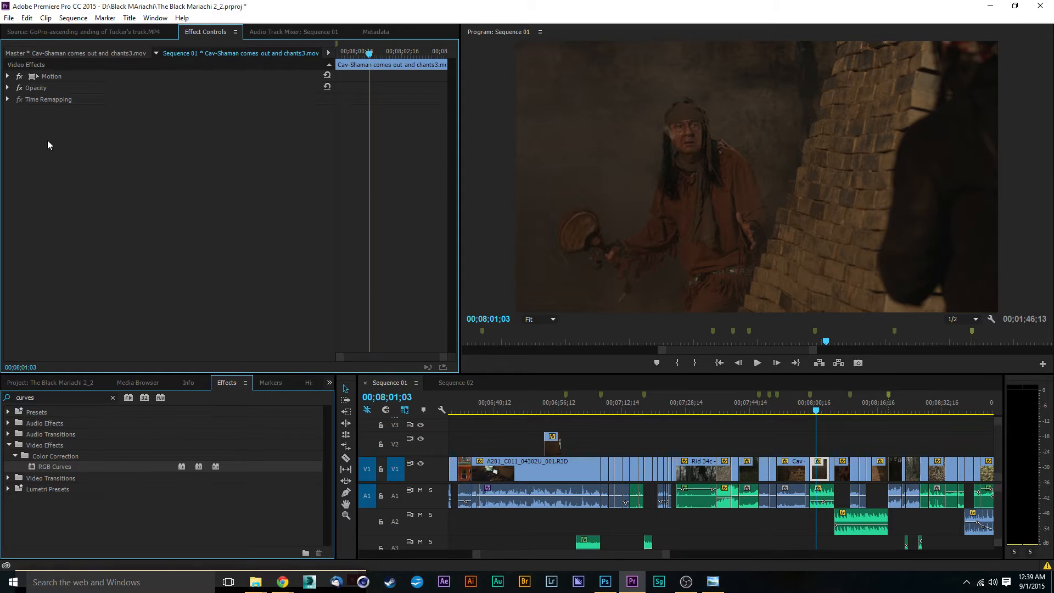
# Try to replace the shaman clip with an After Effects composition.
pyautogui.rightClick(822, 471)
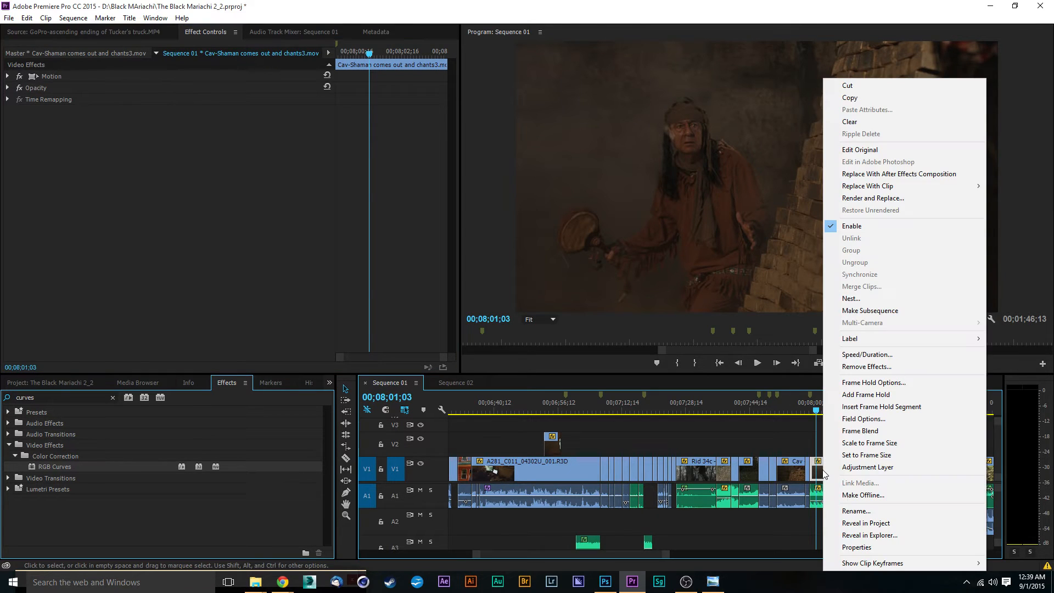
pyautogui.click(885, 176)
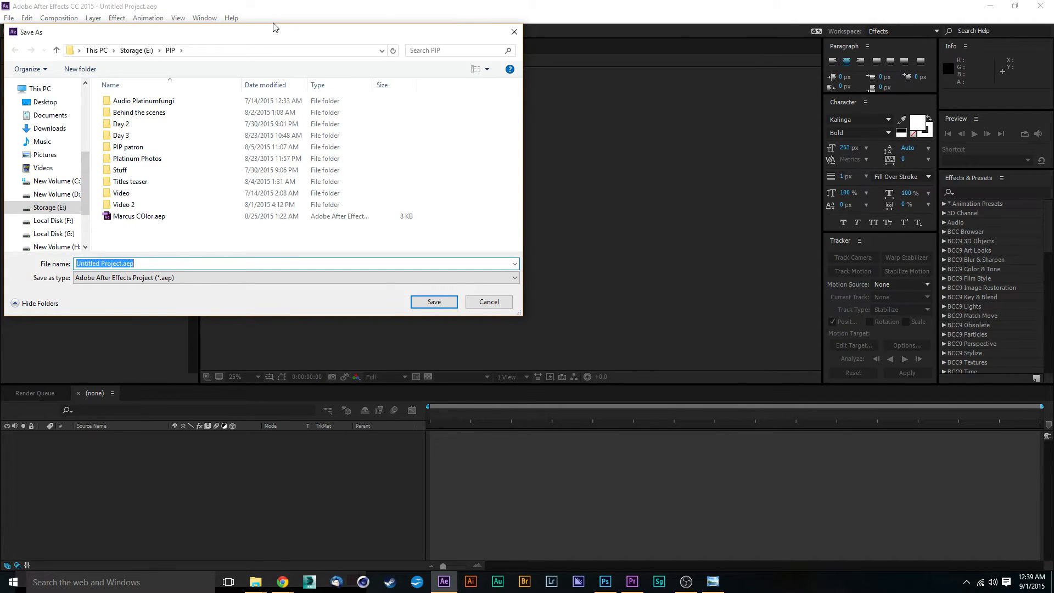
pyautogui.click(488, 302)
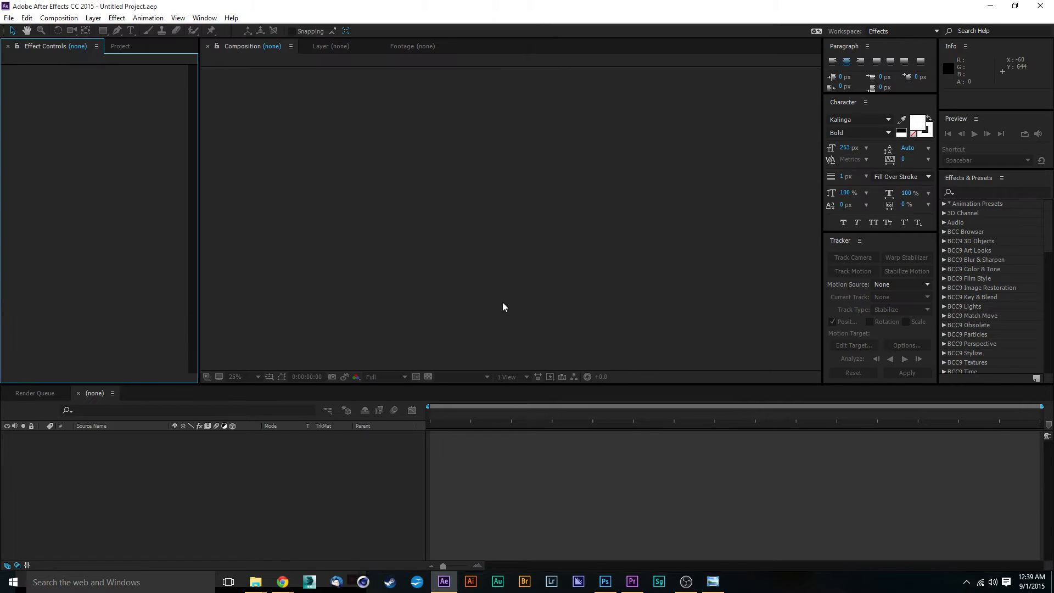
# Open the recent After Effects project Sequence 2 ae BM.aep.
pyautogui.click(12, 18)
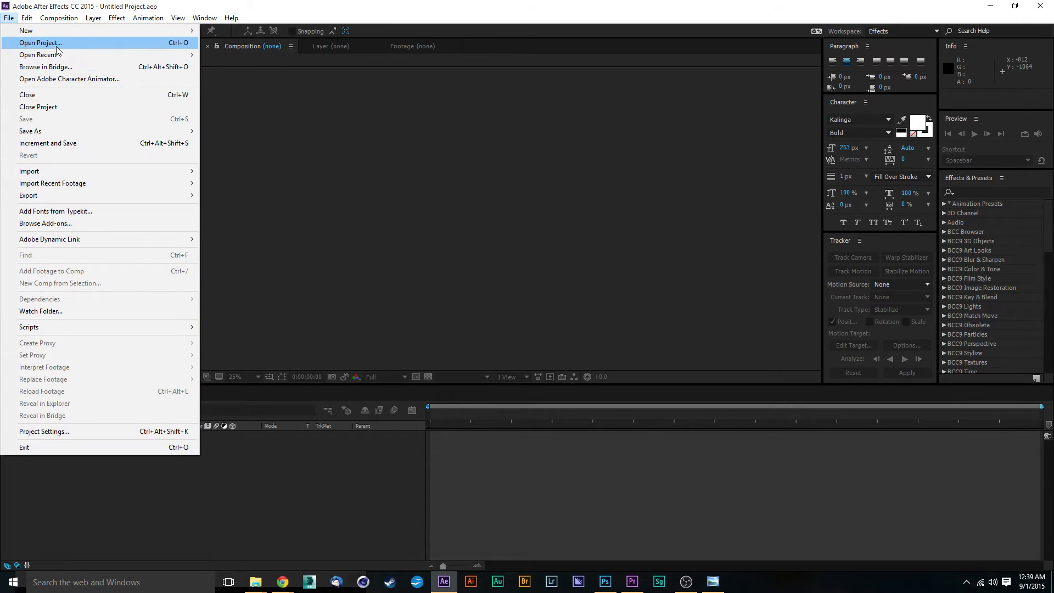
pyautogui.moveTo(57, 57)
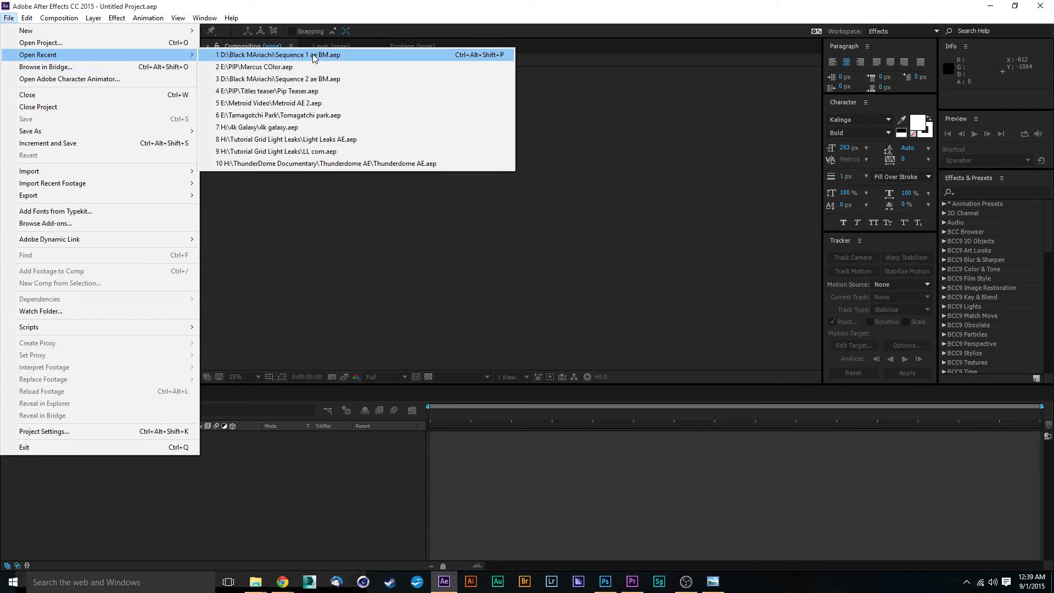
pyautogui.click(324, 80)
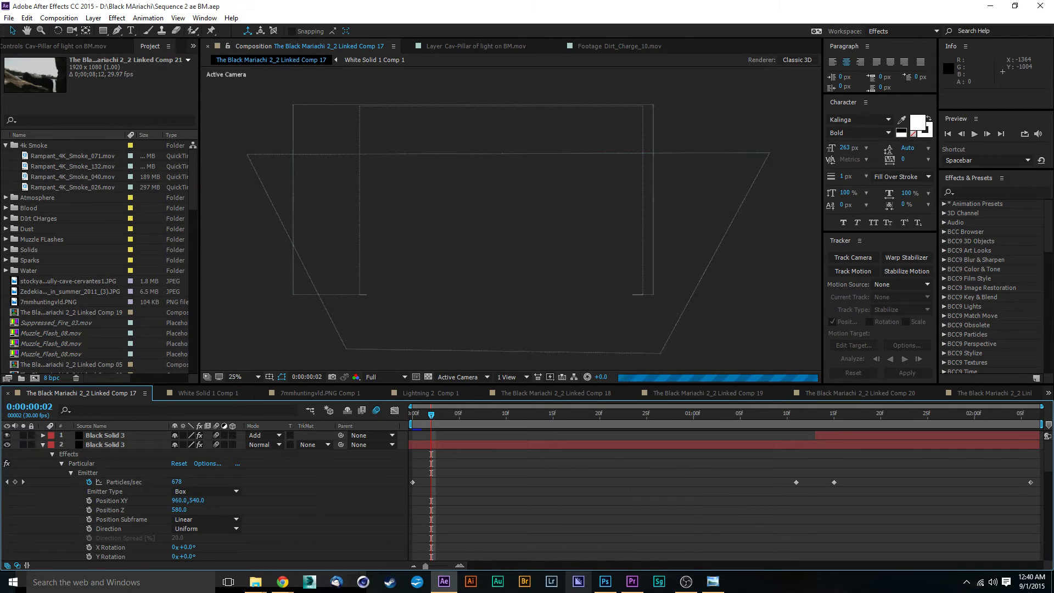
# Replace the shaman clip in Premiere Pro with an After Effects composition again and return to After Effects.
pyautogui.click(630, 583)
pyautogui.click(573, 305)
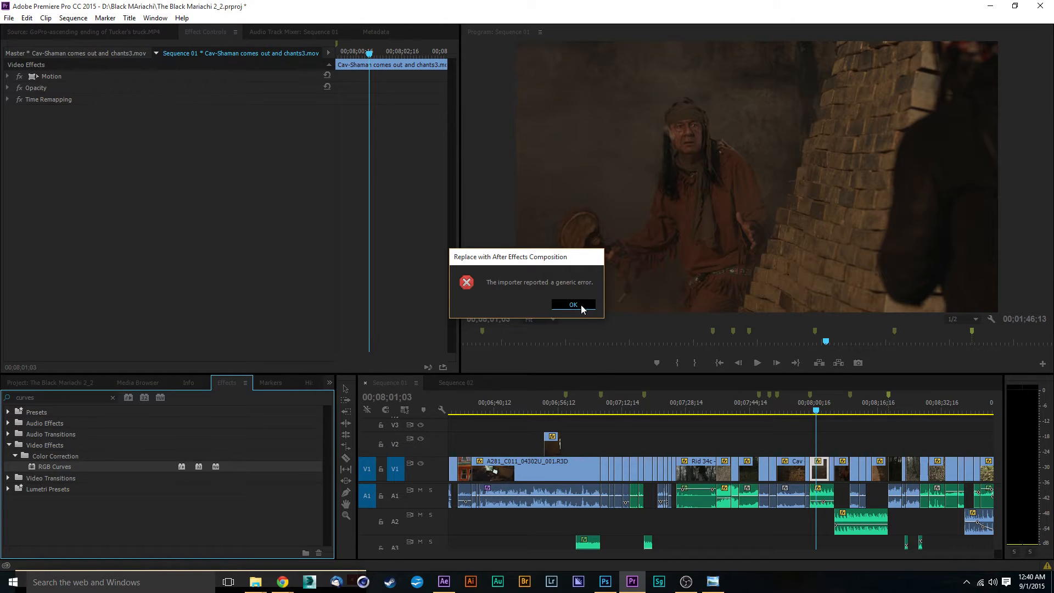
pyautogui.rightClick(823, 471)
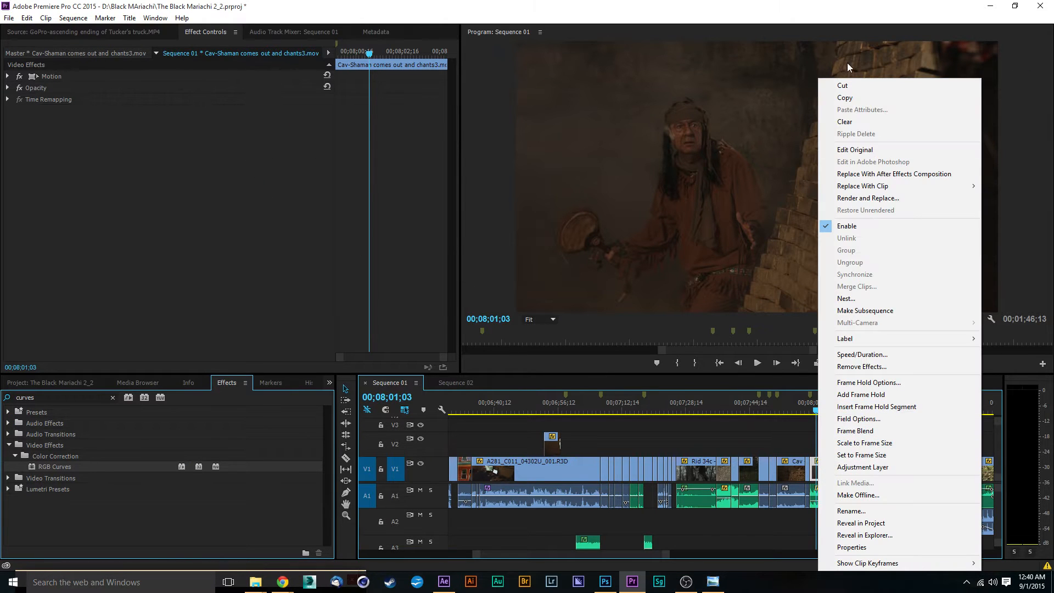
pyautogui.click(862, 174)
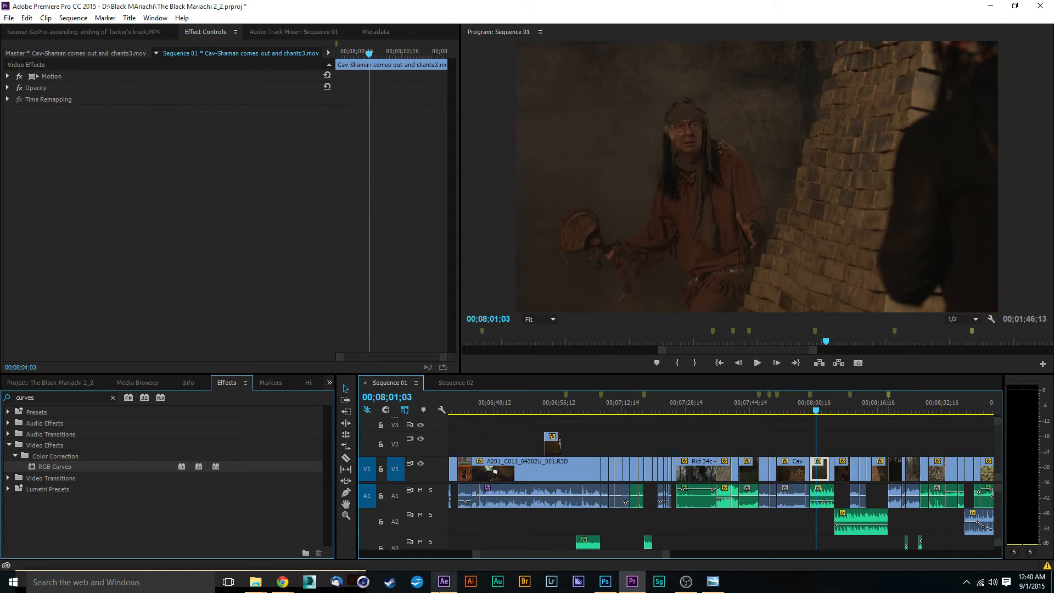
pyautogui.click(444, 582)
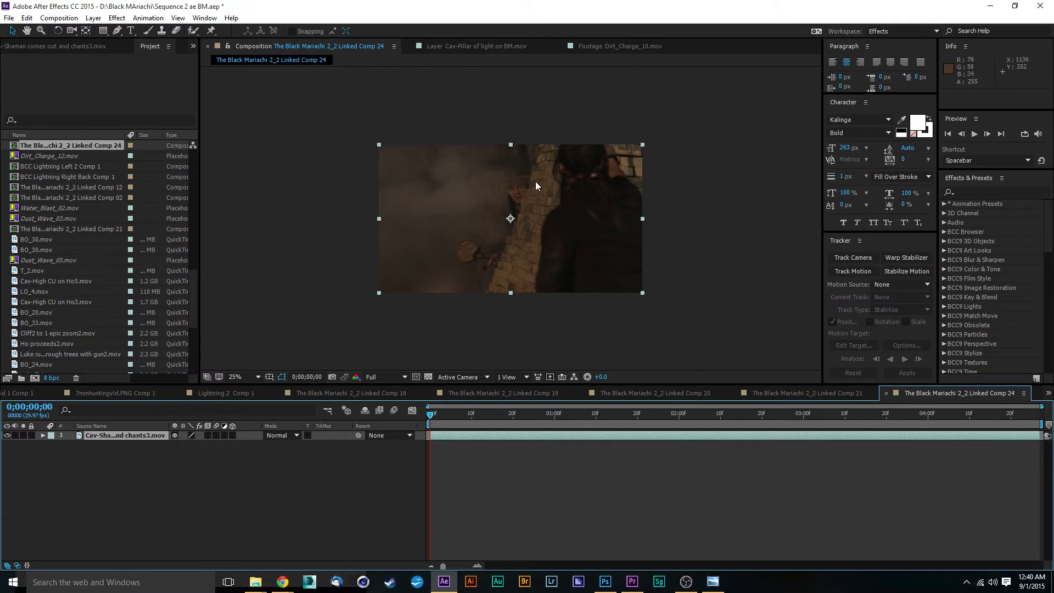
# Add a new null object to the new shaman composition.
pyautogui.scroll(3, 533, 196)
pyautogui.scroll(-1, 534, 197)
pyautogui.scroll(1, 537, 201)
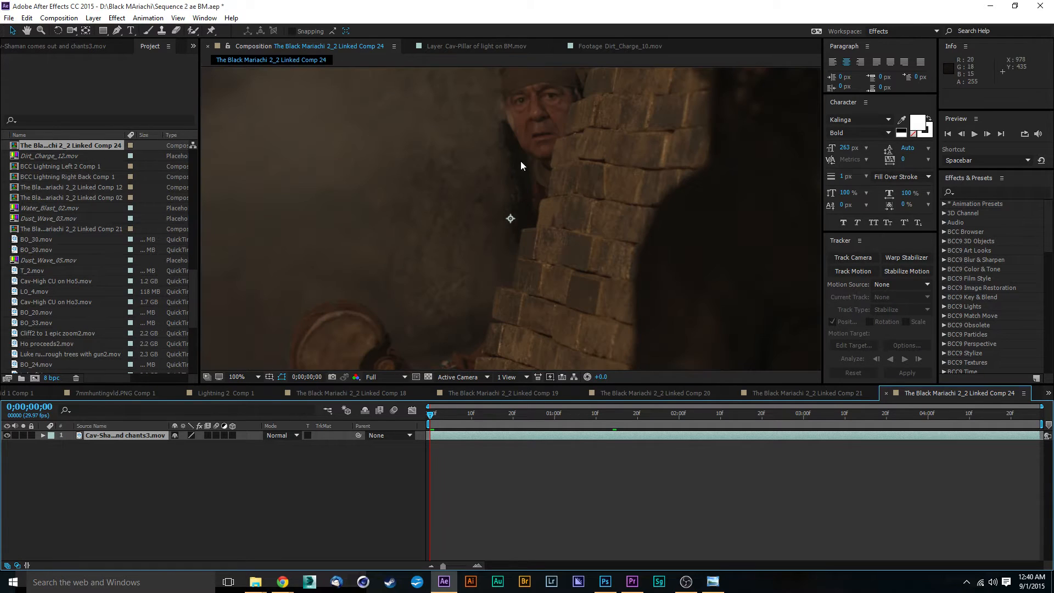
pyautogui.click(94, 17)
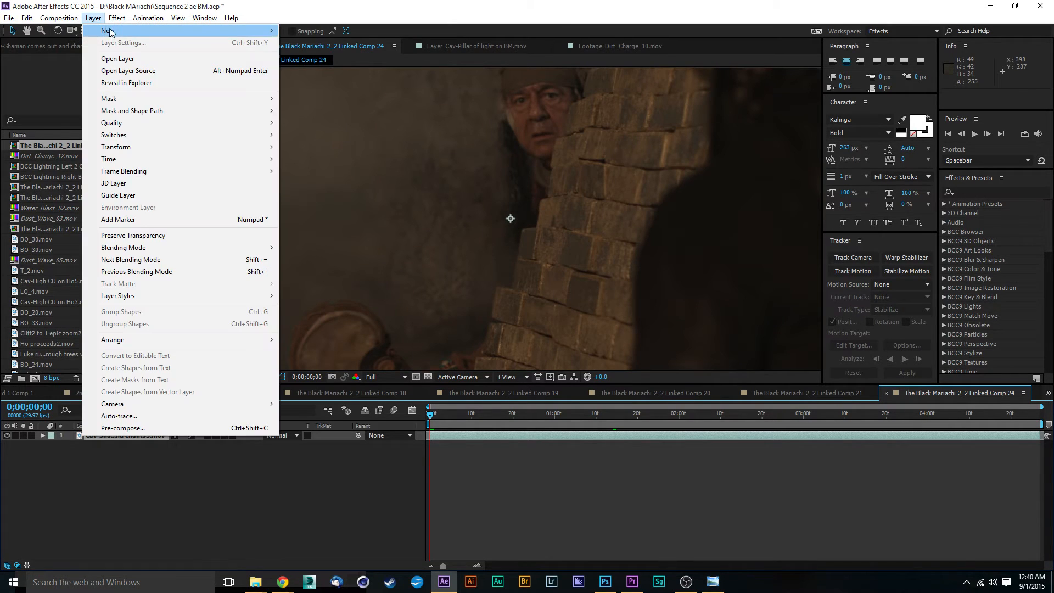
pyautogui.moveTo(122, 32)
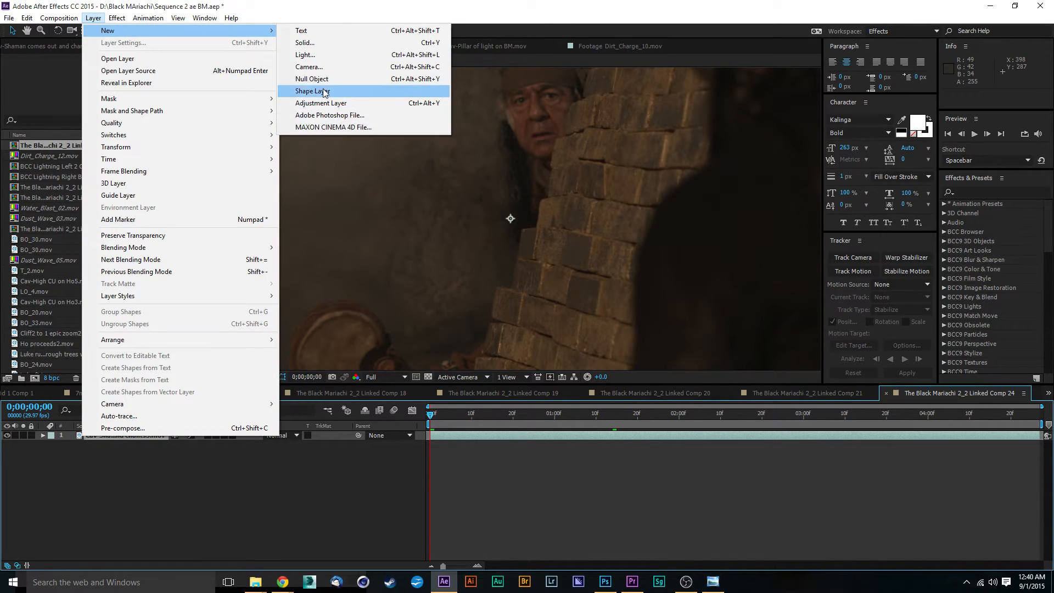
pyautogui.click(311, 78)
# Rename the null layer to Left Eye Lopez.
pyautogui.click(196, 474)
pyautogui.click(117, 434)
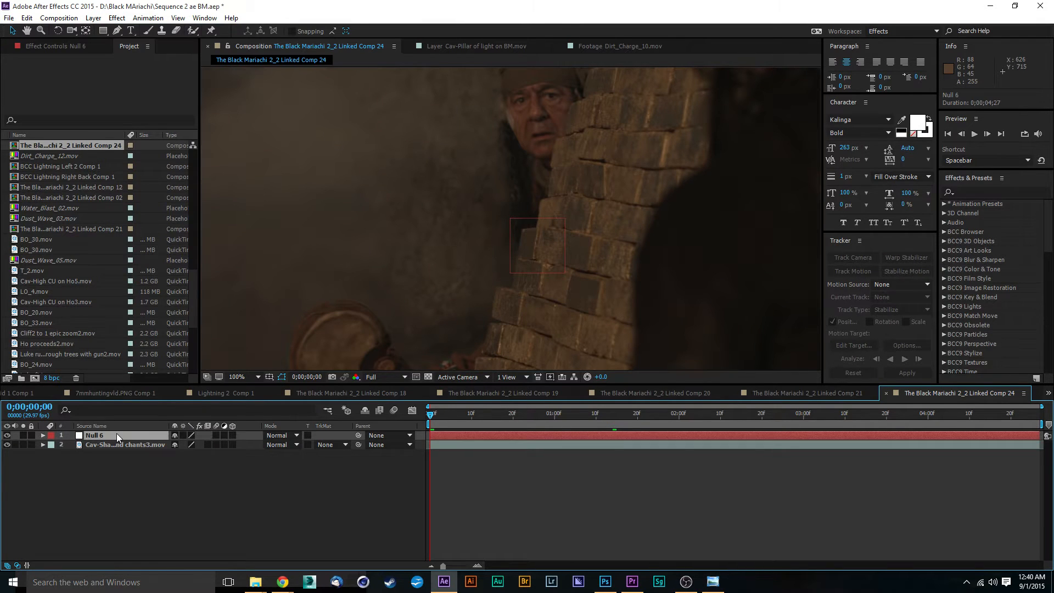
pyautogui.rightClick(116, 434)
pyautogui.click(168, 426)
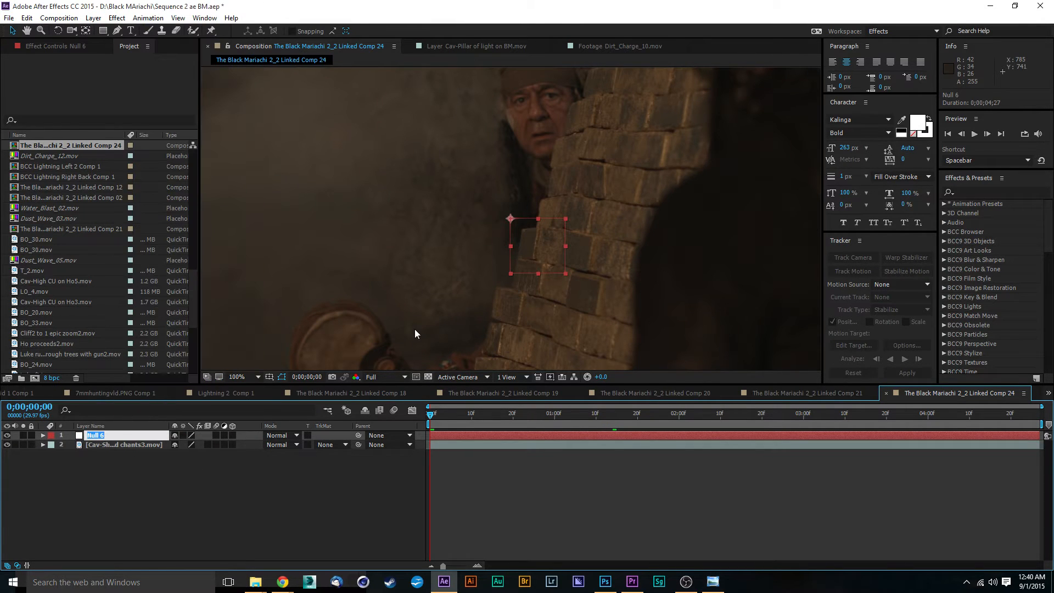
pyautogui.write('Left Eye Lopez')
pyautogui.press('Return')
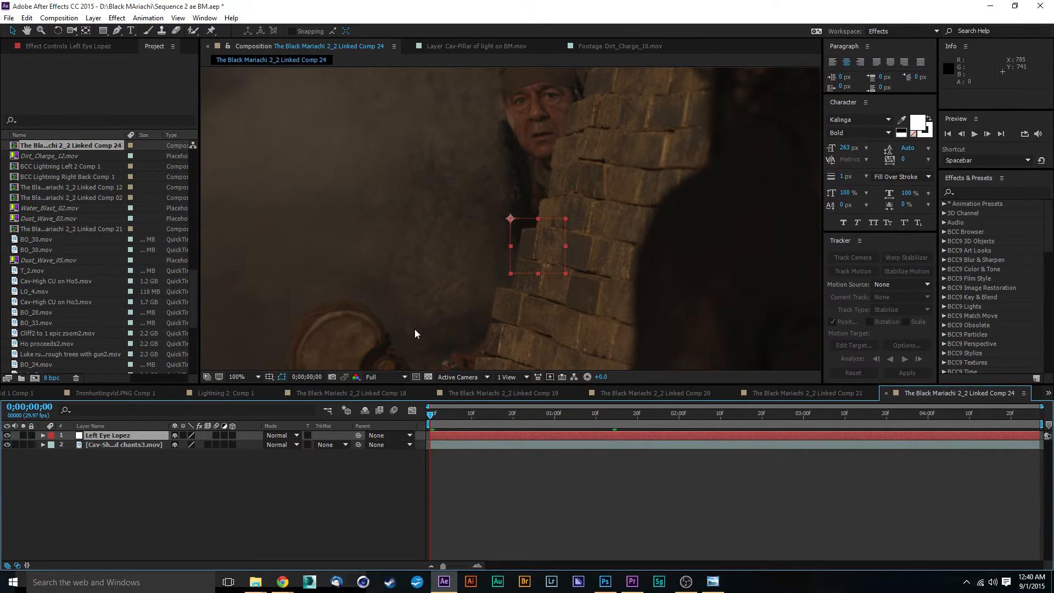
pyautogui.click(94, 17)
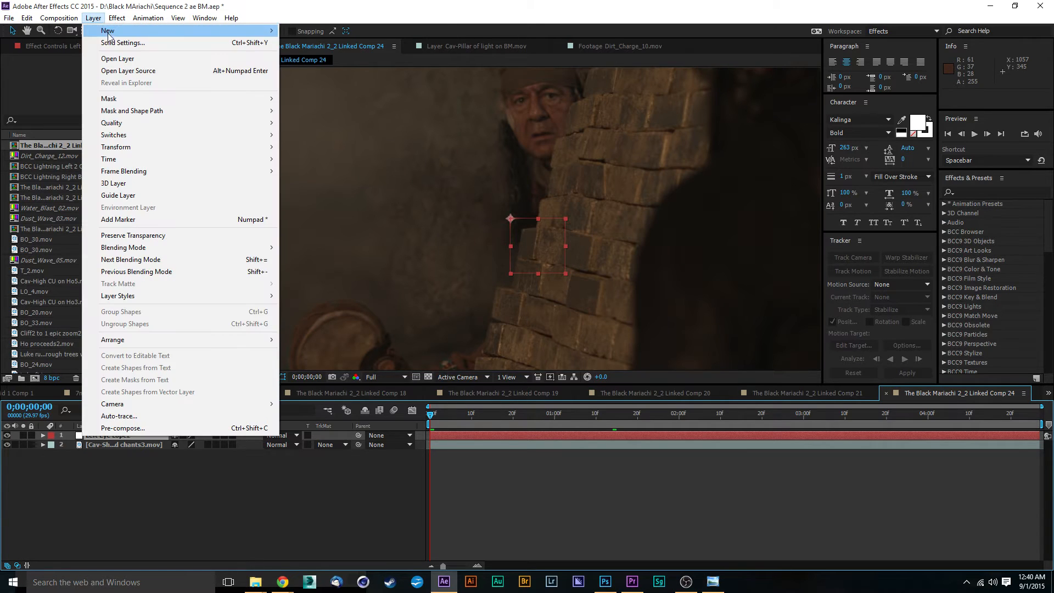
pyautogui.moveTo(108, 32)
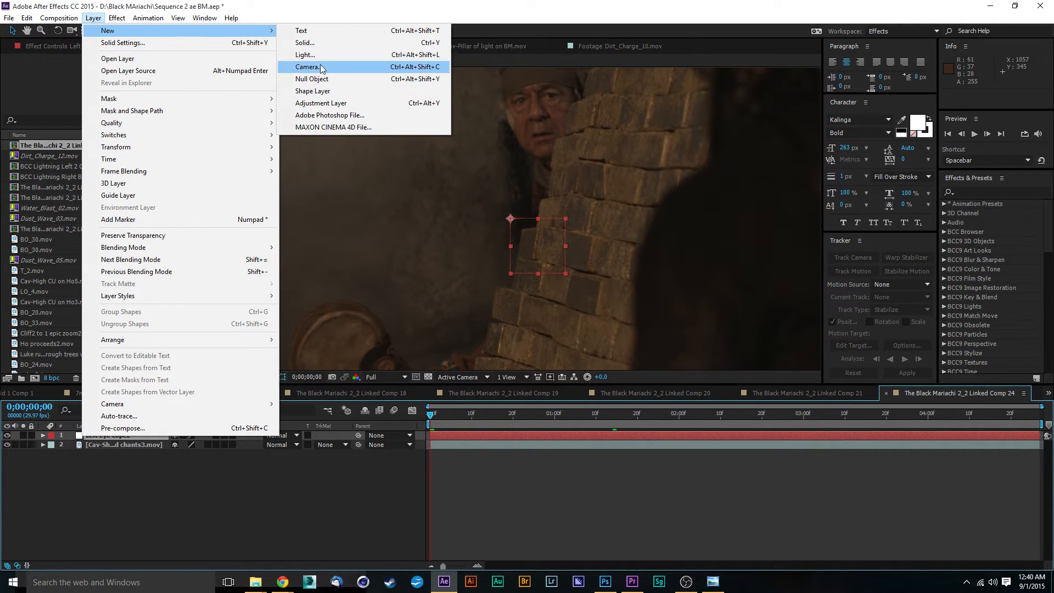
pyautogui.click(336, 104)
pyautogui.click(103, 474)
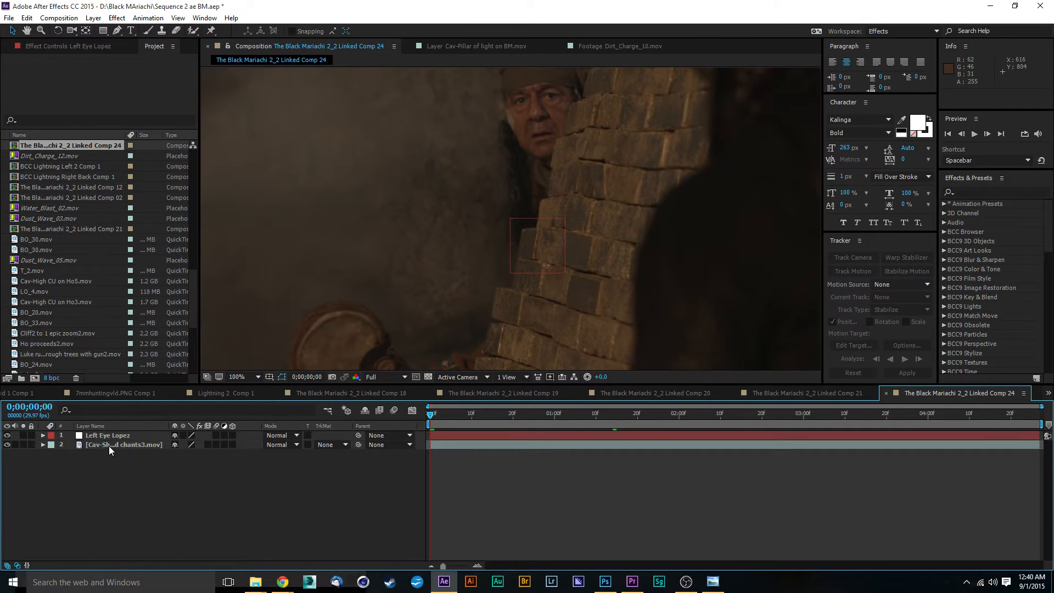
# Start a motion track on the shaman footage and place the track point on the shaman's eye.
pyautogui.click(109, 444)
pyautogui.click(856, 271)
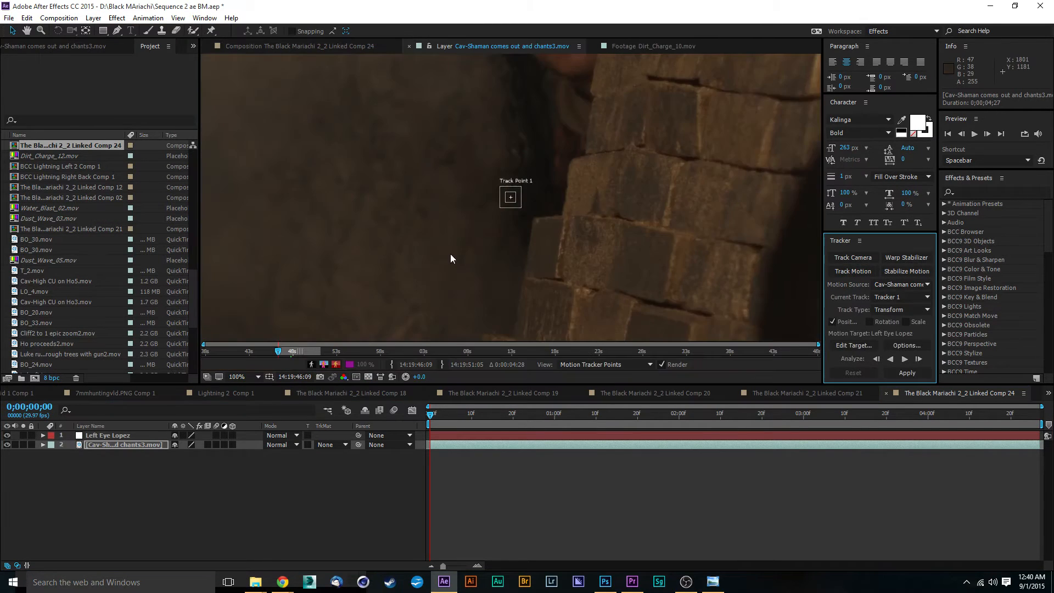
pyautogui.scroll(1, 525, 218)
pyautogui.moveTo(560, 189); pyautogui.dragTo(607, 88)
pyautogui.moveTo(676, 135); pyautogui.dragTo(656, 492)
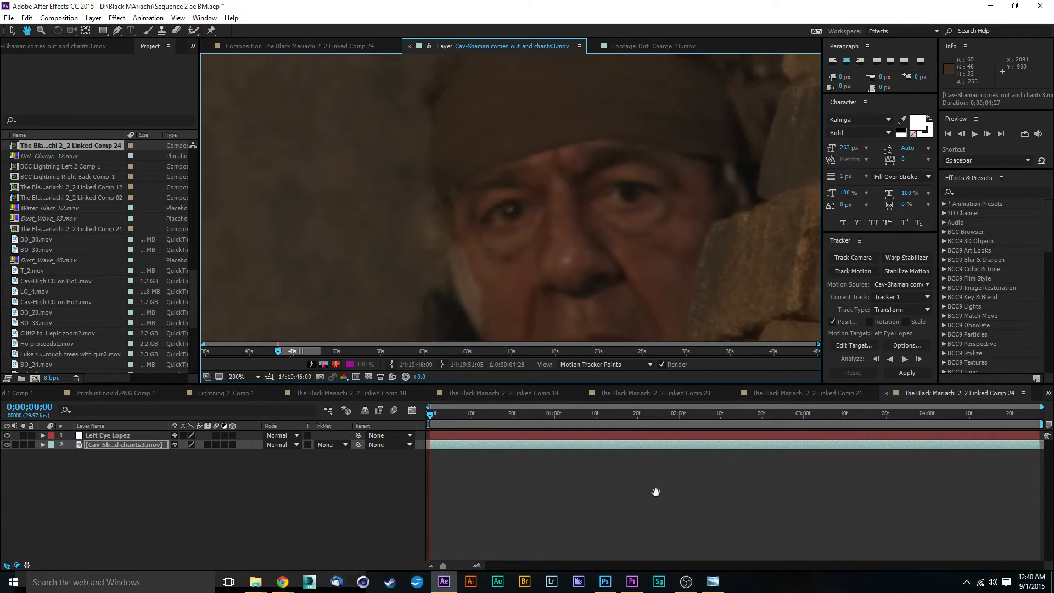
pyautogui.moveTo(600, 290); pyautogui.dragTo(537, 102)
pyautogui.moveTo(674, 169); pyautogui.dragTo(675, 325)
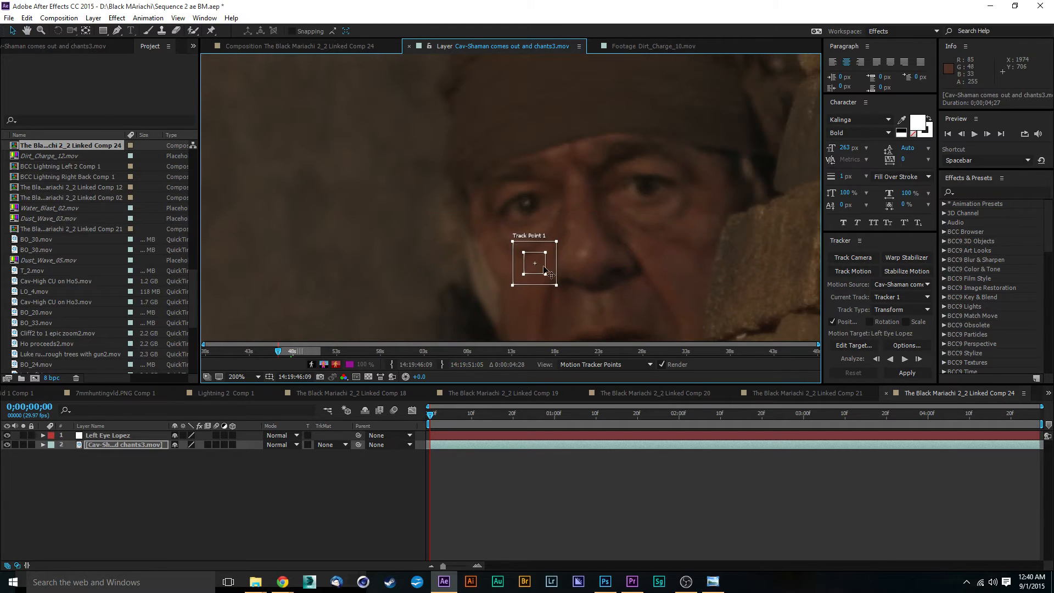
# Position the track point on the shaman's eye and analyze the track forward through the clip.
pyautogui.moveTo(544, 267); pyautogui.dragTo(544, 187)
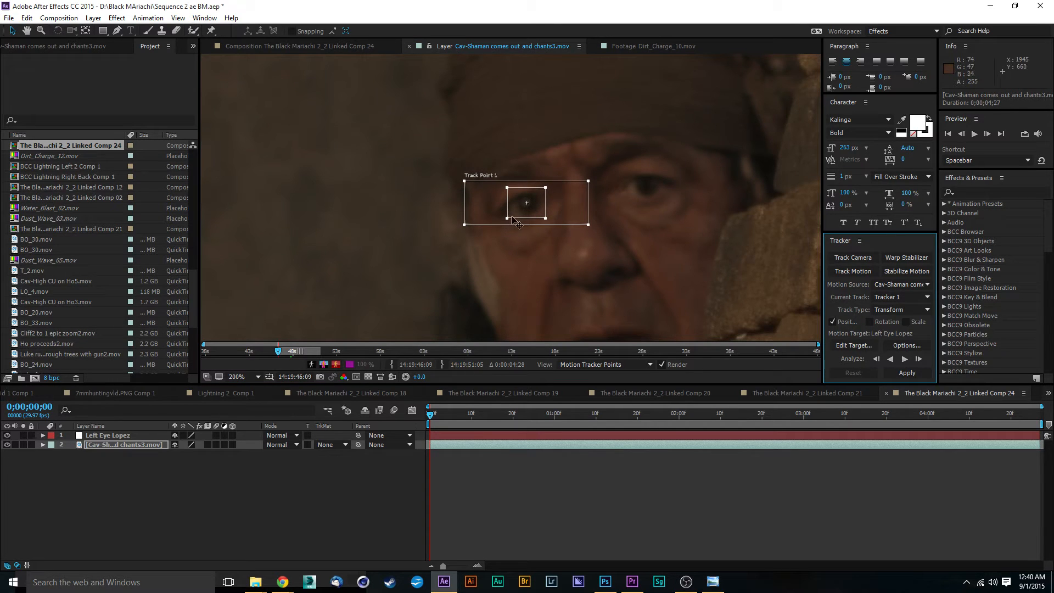
pyautogui.press(',')
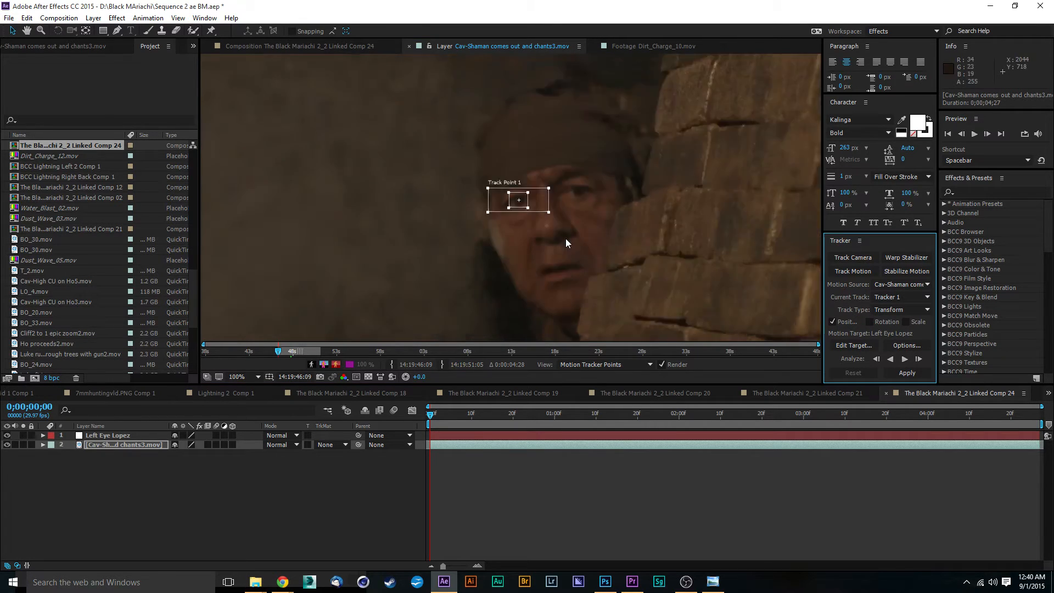
pyautogui.press(',')
pyautogui.press(',')
pyautogui.press(',')
pyautogui.press(',')
pyautogui.press(',')
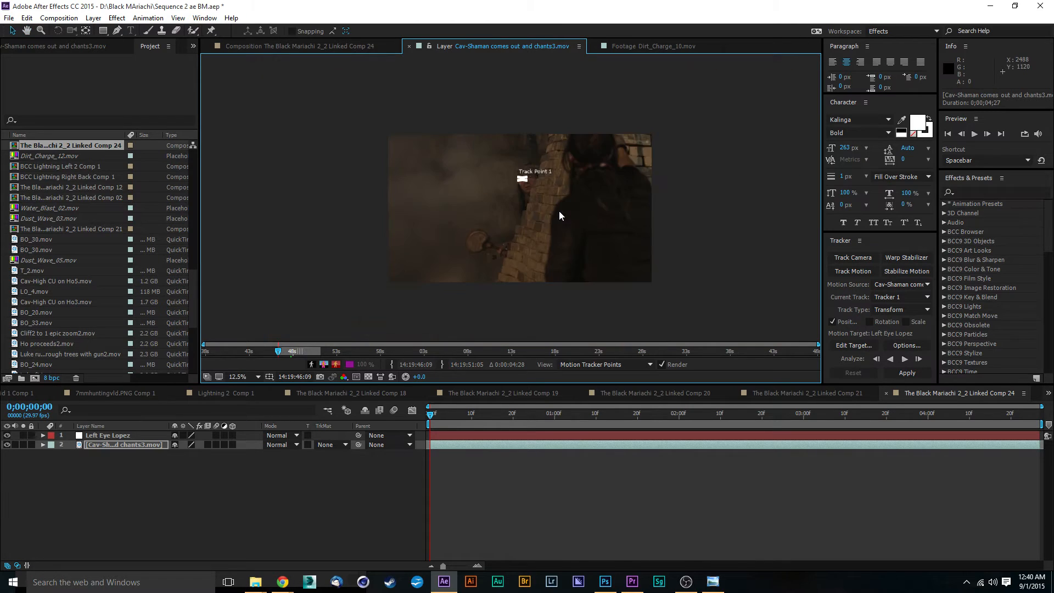
pyautogui.press('.')
pyautogui.press('.')
pyautogui.press('.')
pyautogui.press('.')
pyautogui.press('.')
pyautogui.press(',')
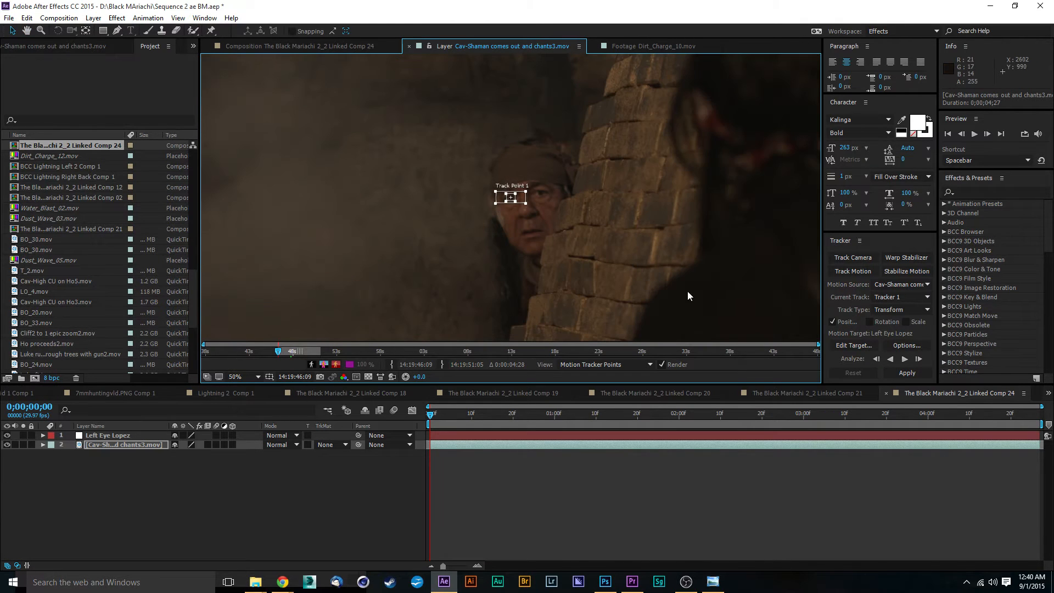
pyautogui.click(904, 359)
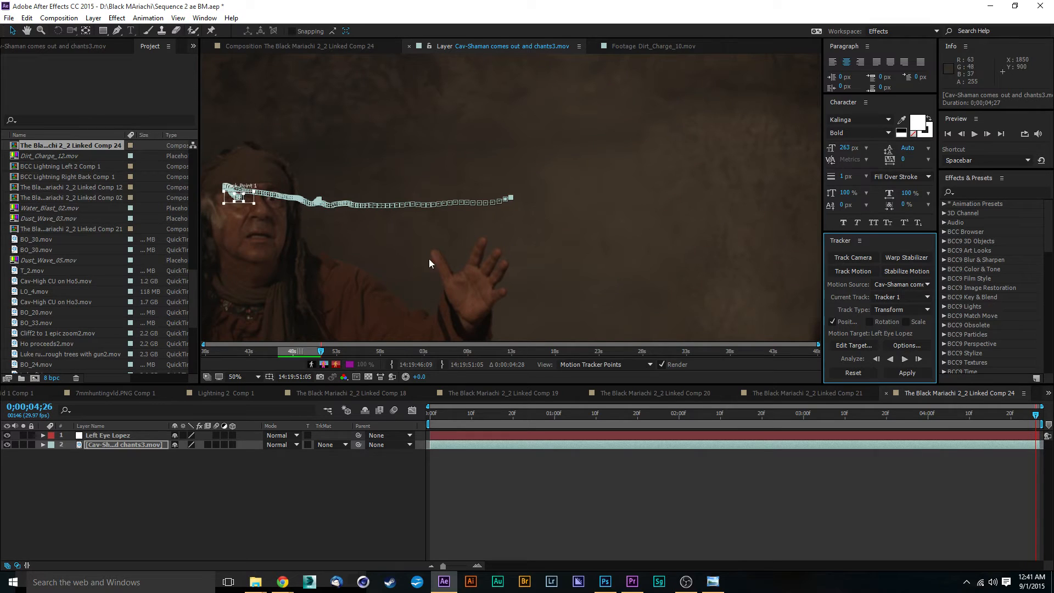
# Review the eye tracking path across the footage.
pyautogui.moveTo(315, 246); pyautogui.dragTo(607, 257)
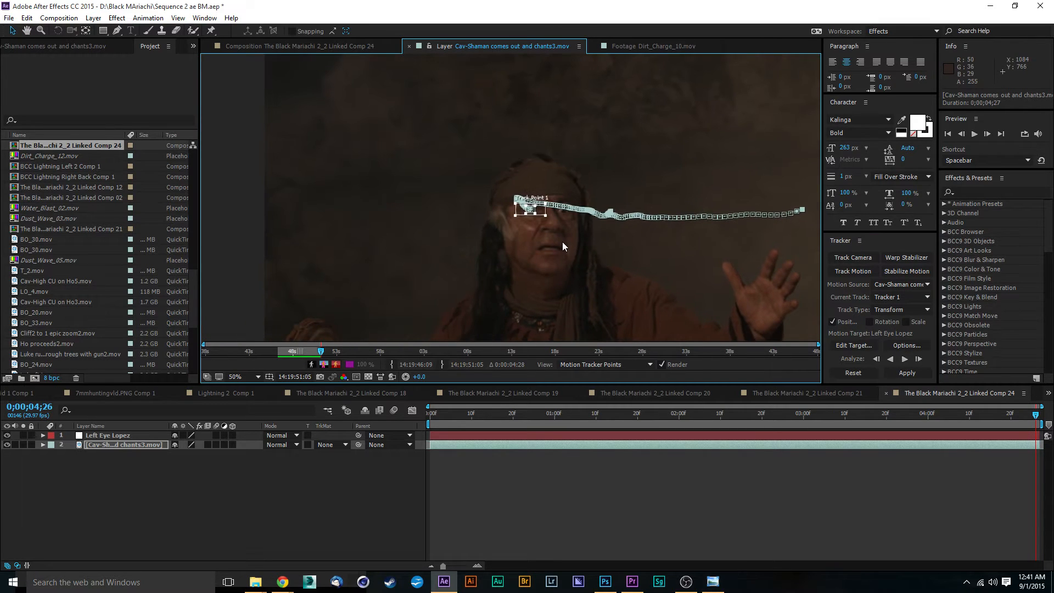
pyautogui.scroll(2, 564, 246)
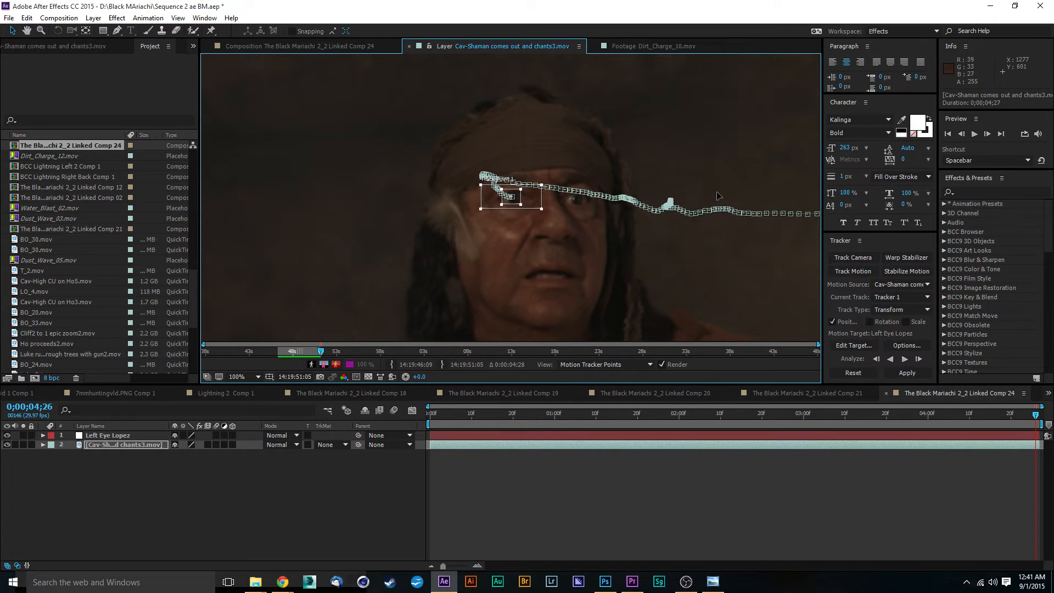
pyautogui.scroll(-2, 523, 197)
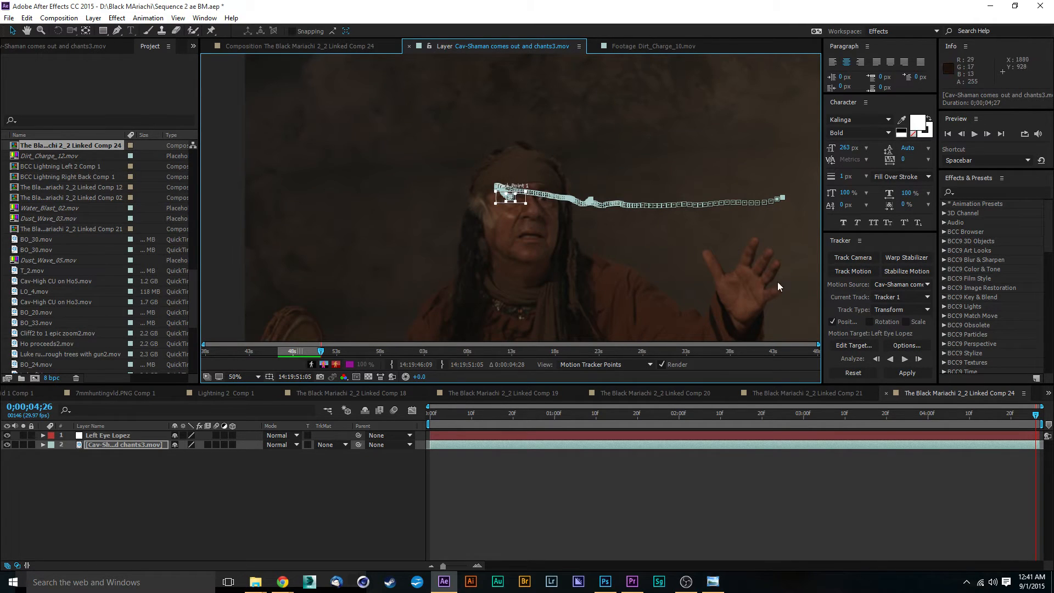
pyautogui.scroll(-2, 774, 281)
pyautogui.moveTo(729, 242); pyautogui.dragTo(688, 143)
pyautogui.scroll(2, 591, 134)
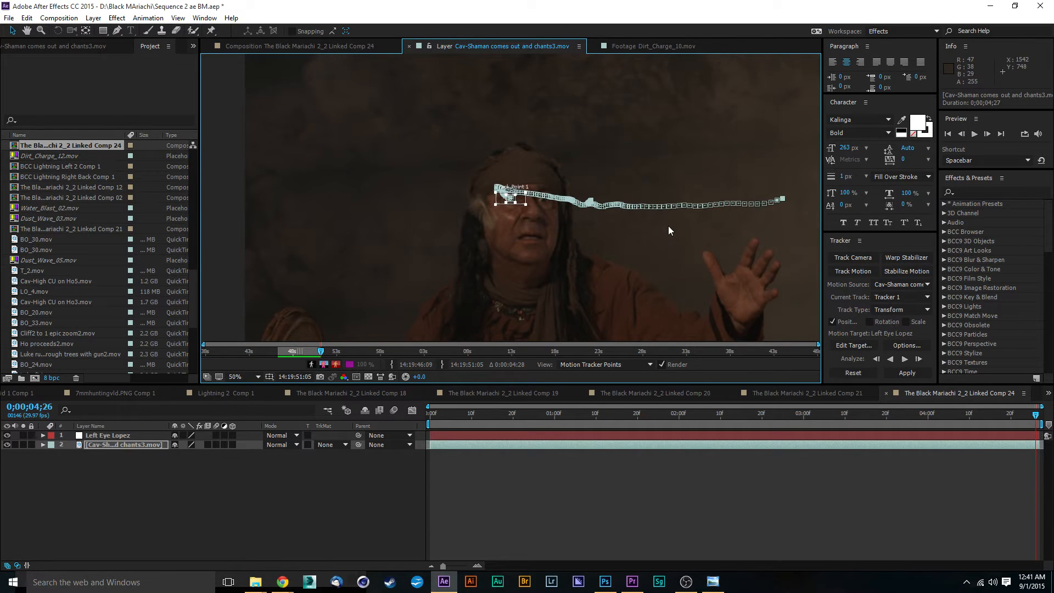
pyautogui.scroll(-3, 668, 226)
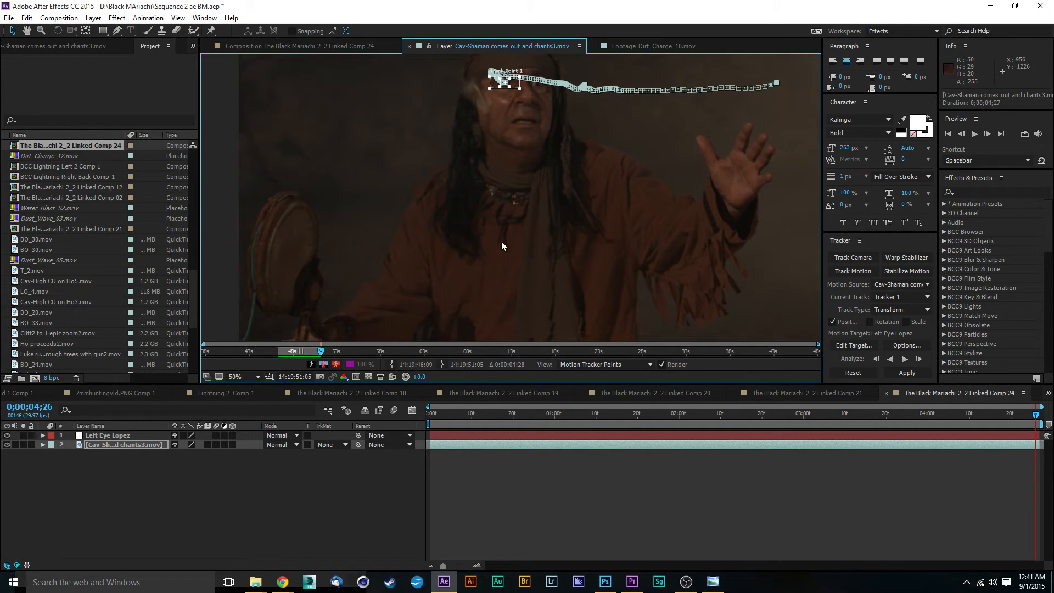
pyautogui.scroll(2, 502, 246)
pyautogui.scroll(4, 632, 209)
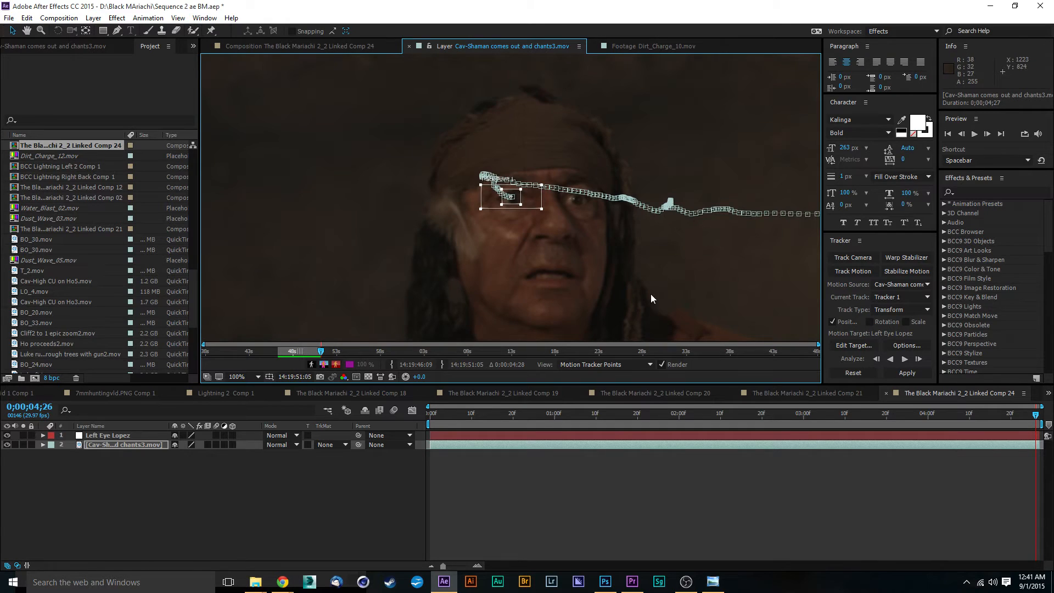
pyautogui.scroll(-1, 629, 266)
pyautogui.scroll(-3, 647, 279)
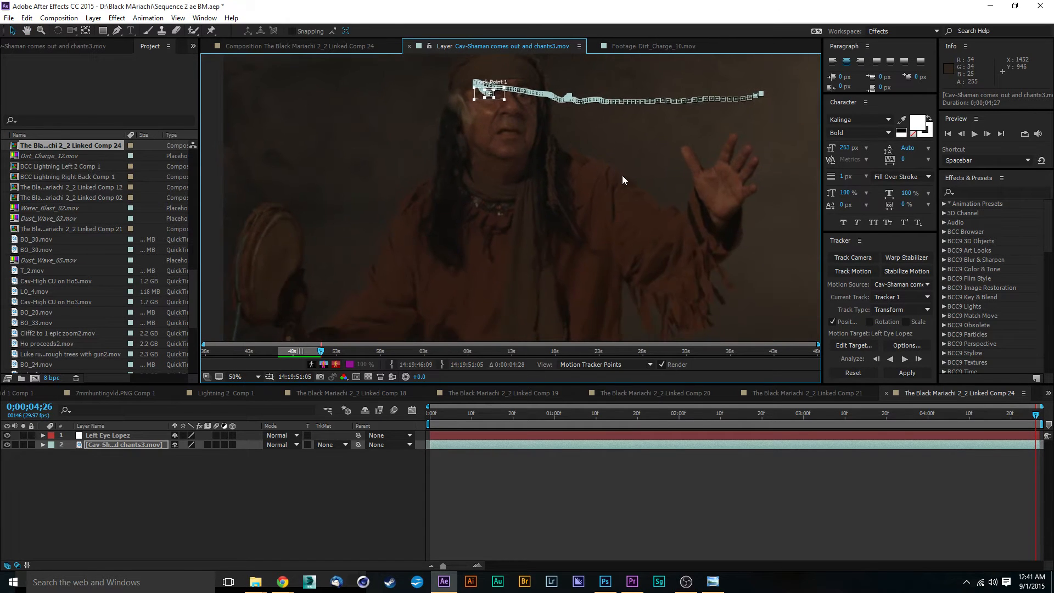
pyautogui.scroll(2, 623, 180)
pyautogui.scroll(-2, 655, 298)
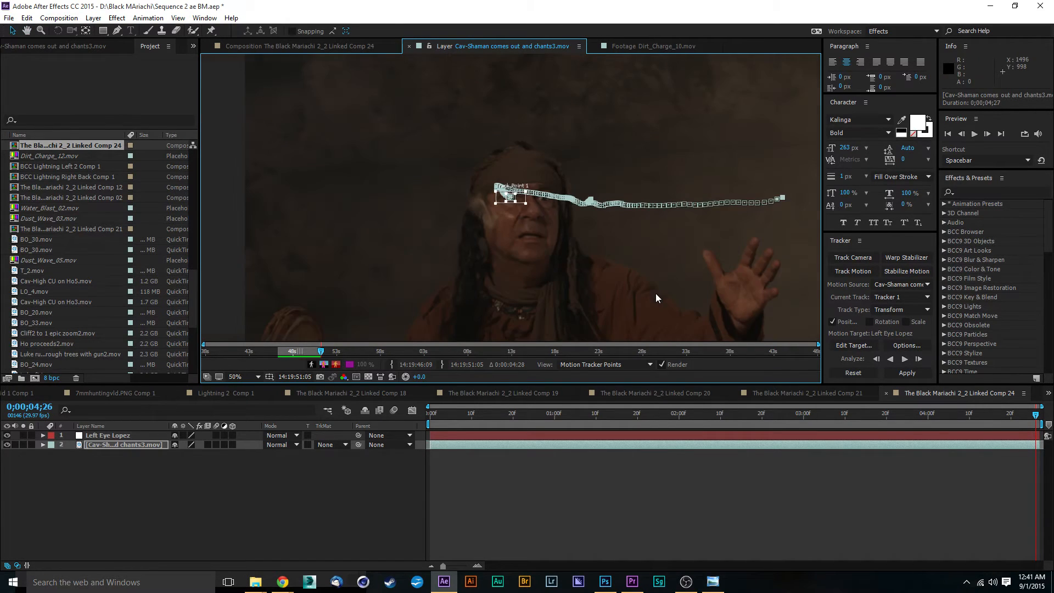
pyautogui.moveTo(655, 293); pyautogui.dragTo(588, 141)
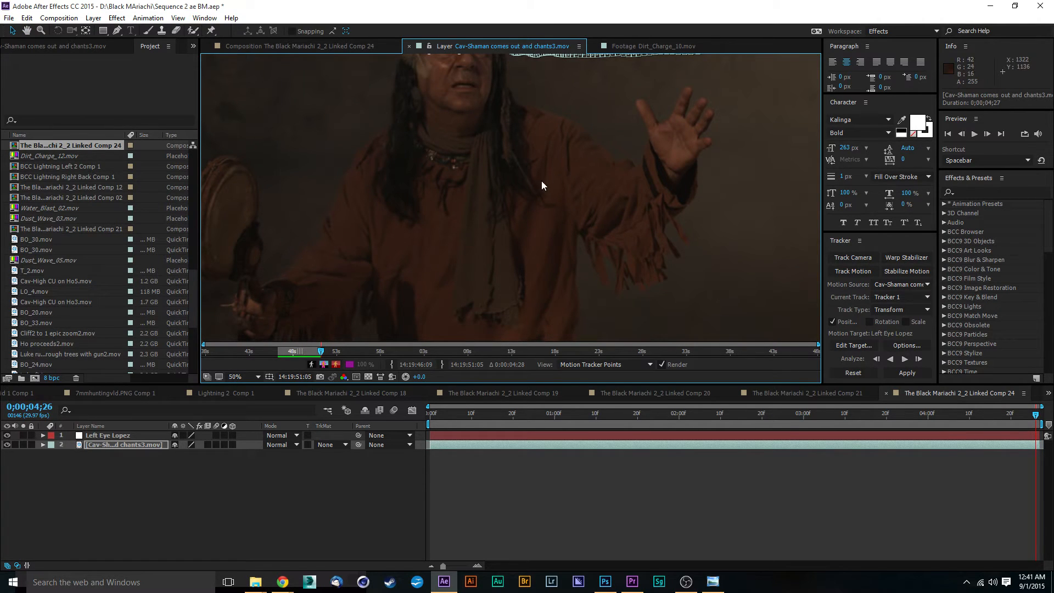
pyautogui.scroll(-1, 541, 186)
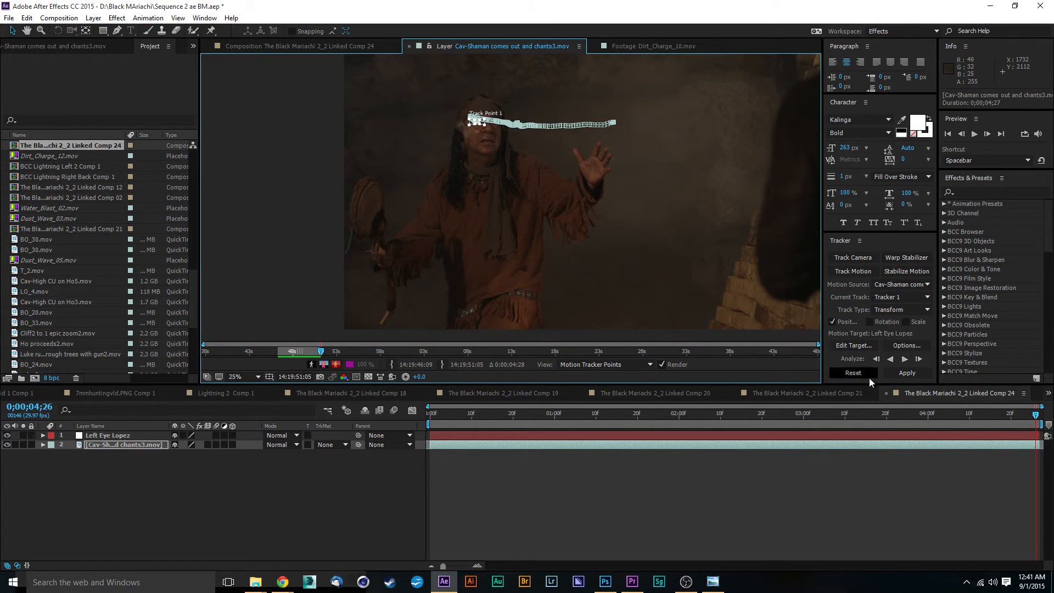
# Apply the eye track to the Left Eye Lopez null in X and Y.
pyautogui.click(908, 373)
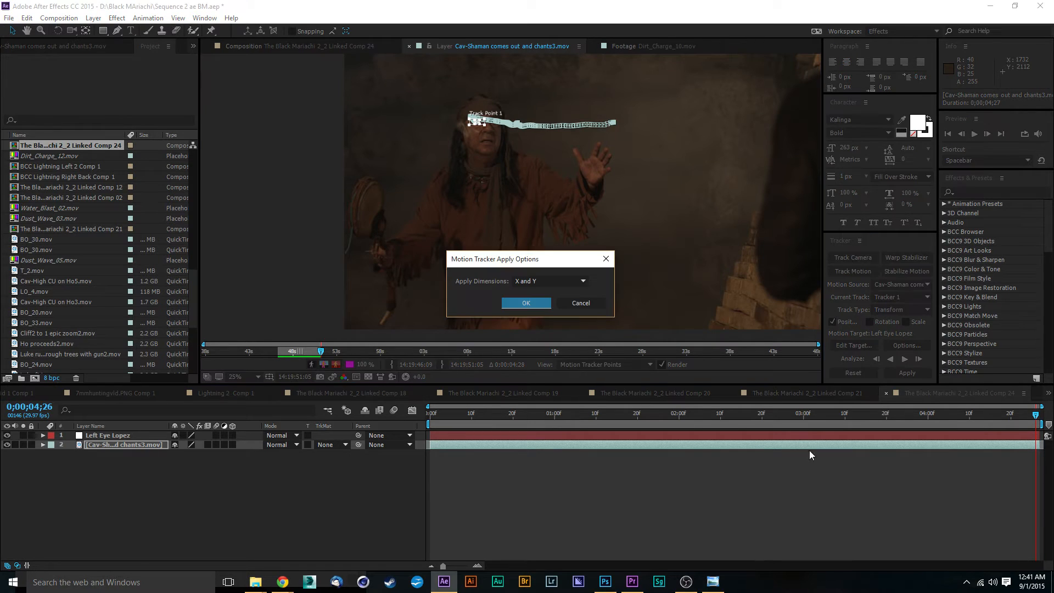
pyautogui.click(520, 303)
pyautogui.click(118, 435)
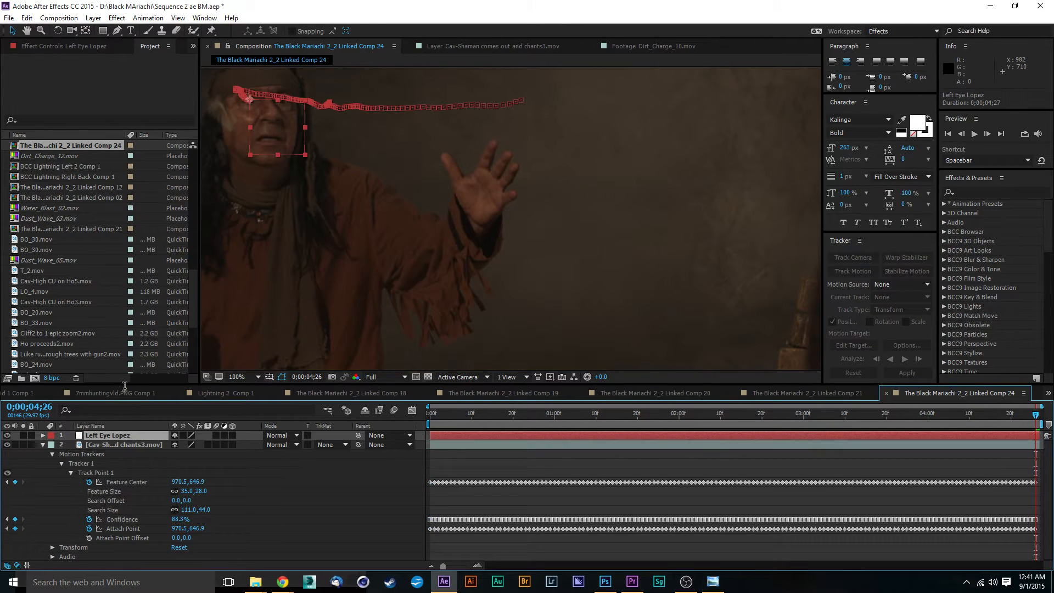
# Add a new null object to the composition and rename it Right Hand.
pyautogui.click(93, 18)
pyautogui.moveTo(117, 34)
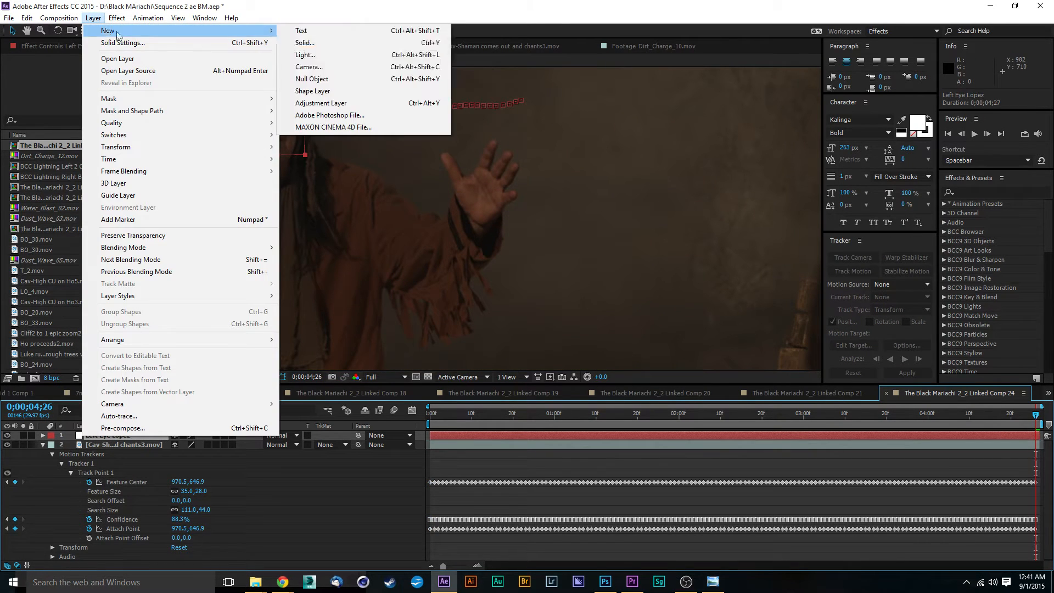
pyautogui.click(323, 79)
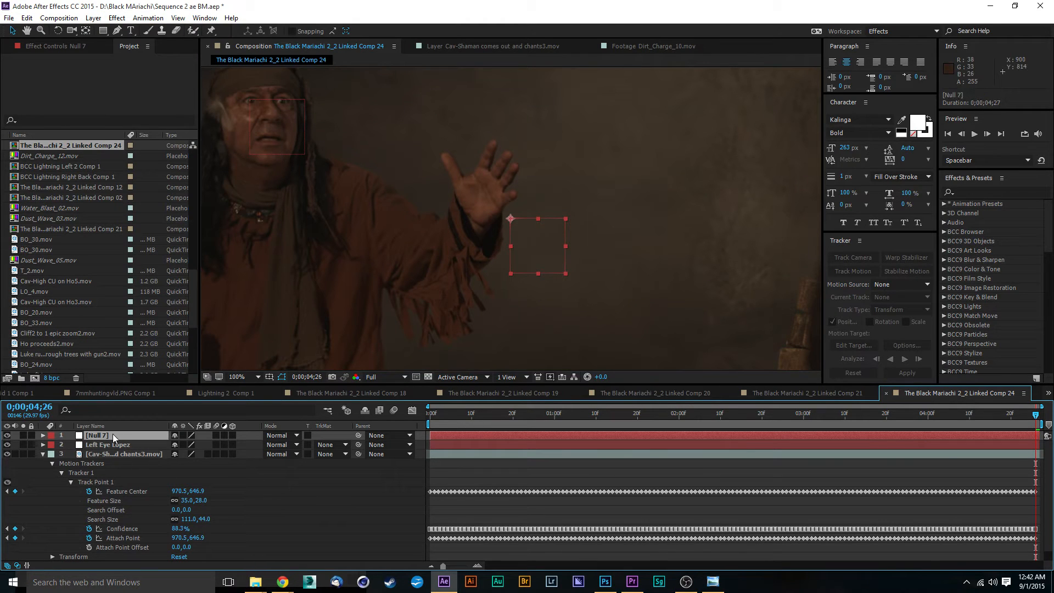
pyautogui.rightClick(113, 434)
pyautogui.click(211, 426)
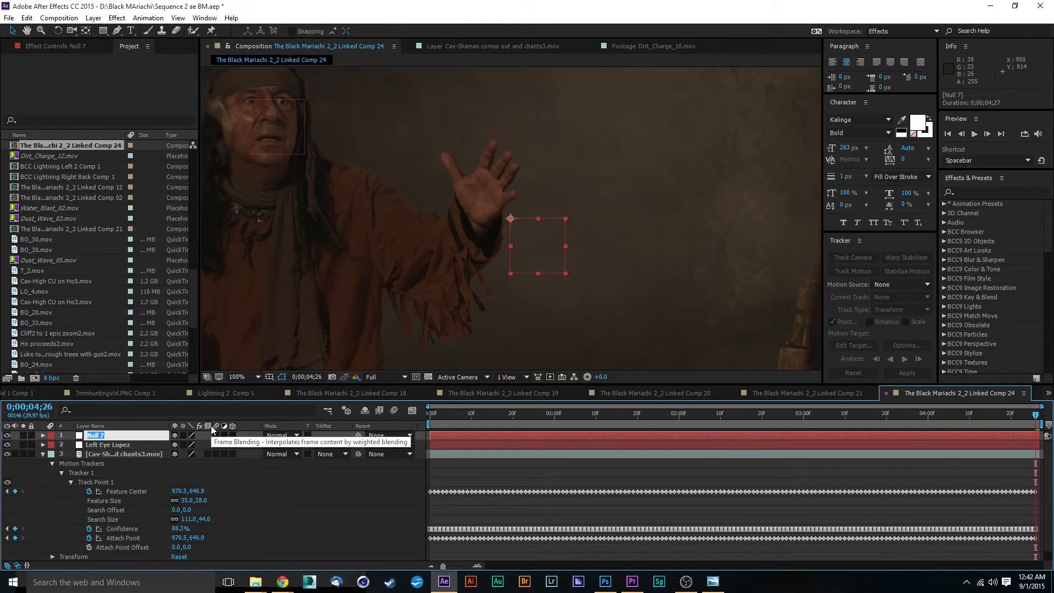
pyautogui.write('Right Hand')
pyautogui.press('Return')
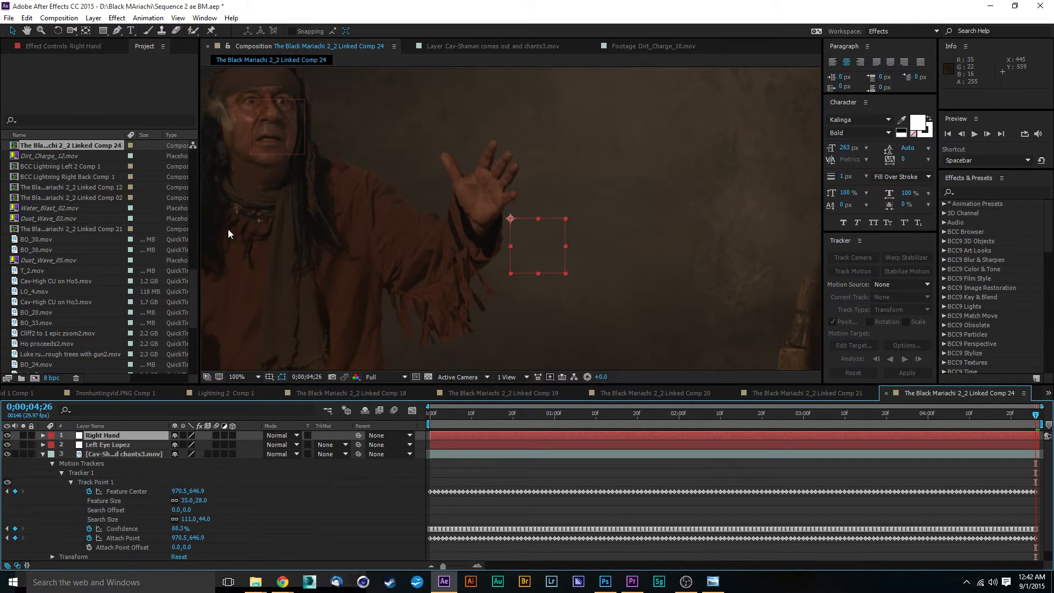
# Move the Right Hand null beside the shaman's raised hand and start a second motion track on the shaman footage.
pyautogui.moveTo(422, 218); pyautogui.dragTo(541, 228)
pyautogui.click(116, 454)
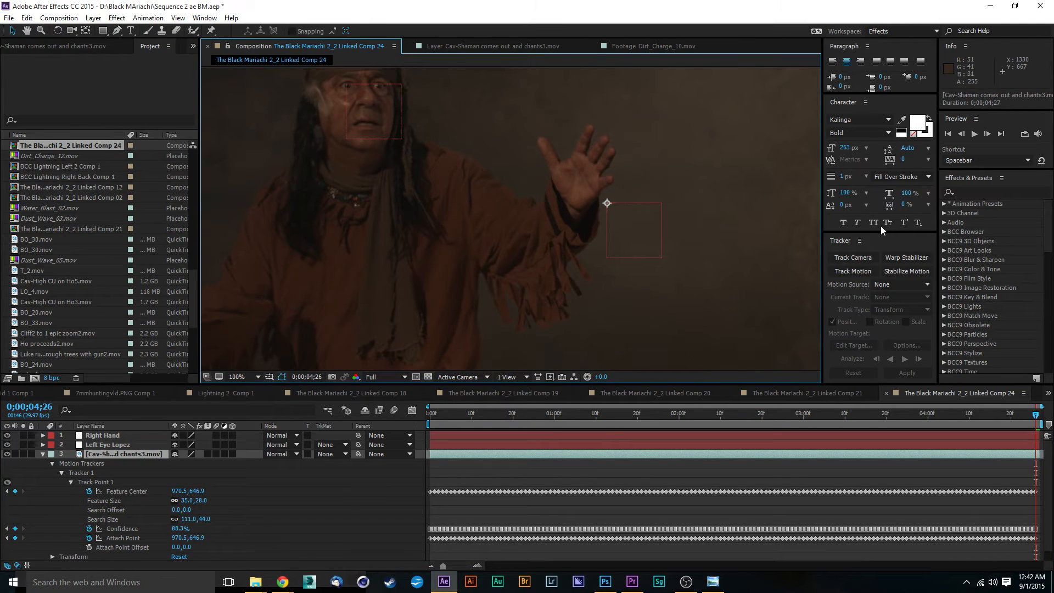
pyautogui.click(867, 274)
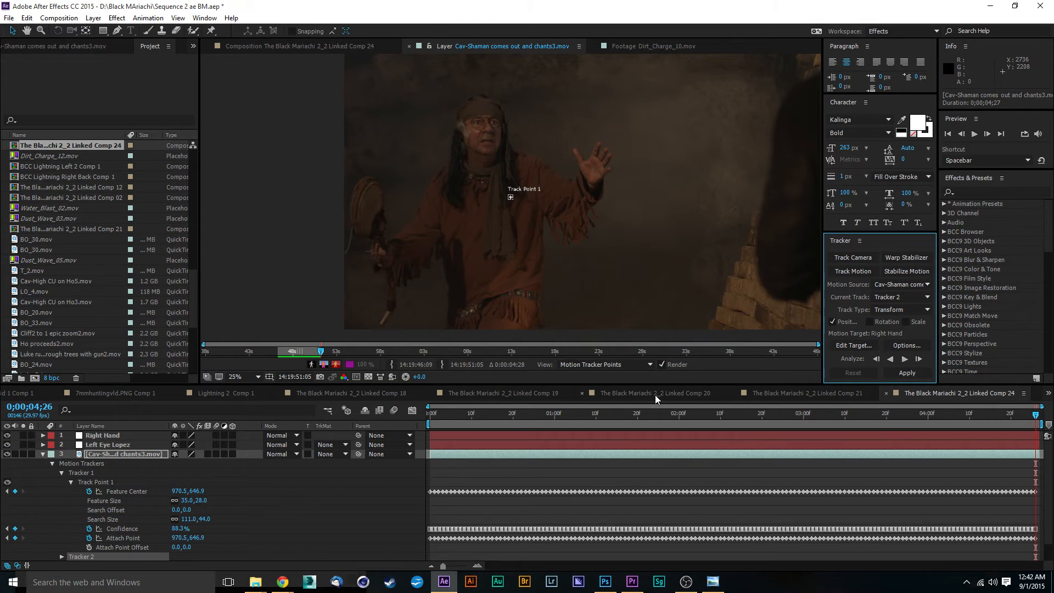
# Place the second track point on the shaman's hand at the clip start and analyze forward, stopping partway.
pyautogui.moveTo(646, 415); pyautogui.dragTo(404, 438)
pyautogui.scroll(2, 477, 213)
pyautogui.moveTo(510, 196); pyautogui.dragTo(631, 307)
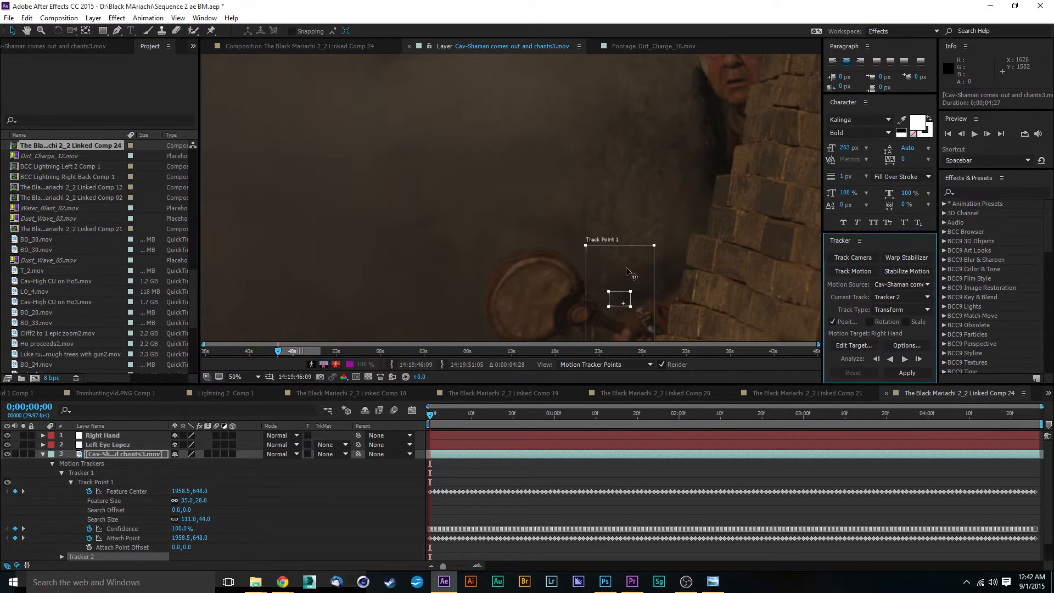
pyautogui.moveTo(635, 201); pyautogui.dragTo(582, 65)
pyautogui.scroll(1, 590, 167)
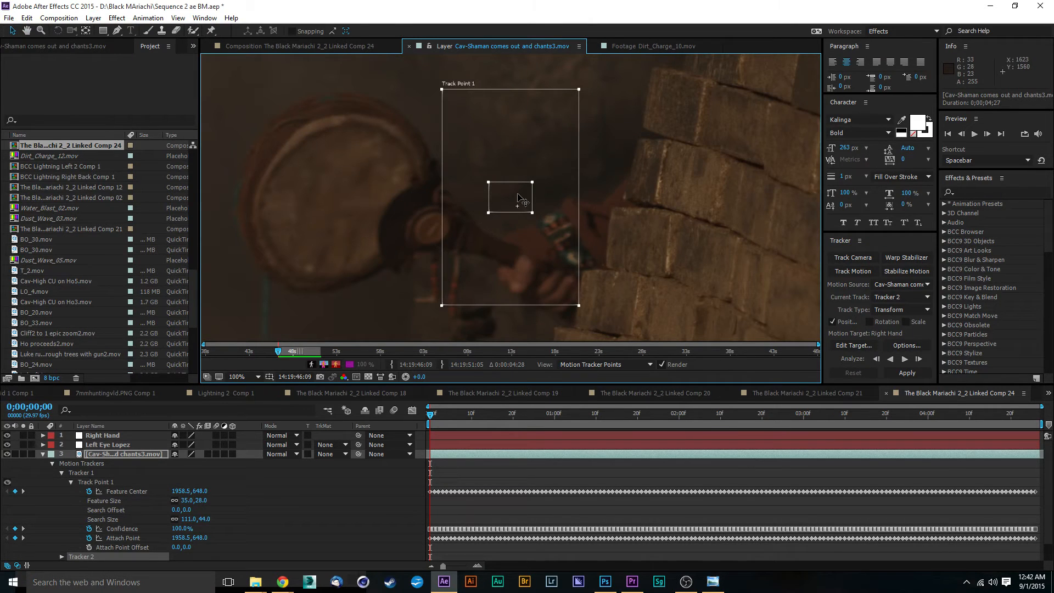
pyautogui.moveTo(519, 199); pyautogui.dragTo(523, 291)
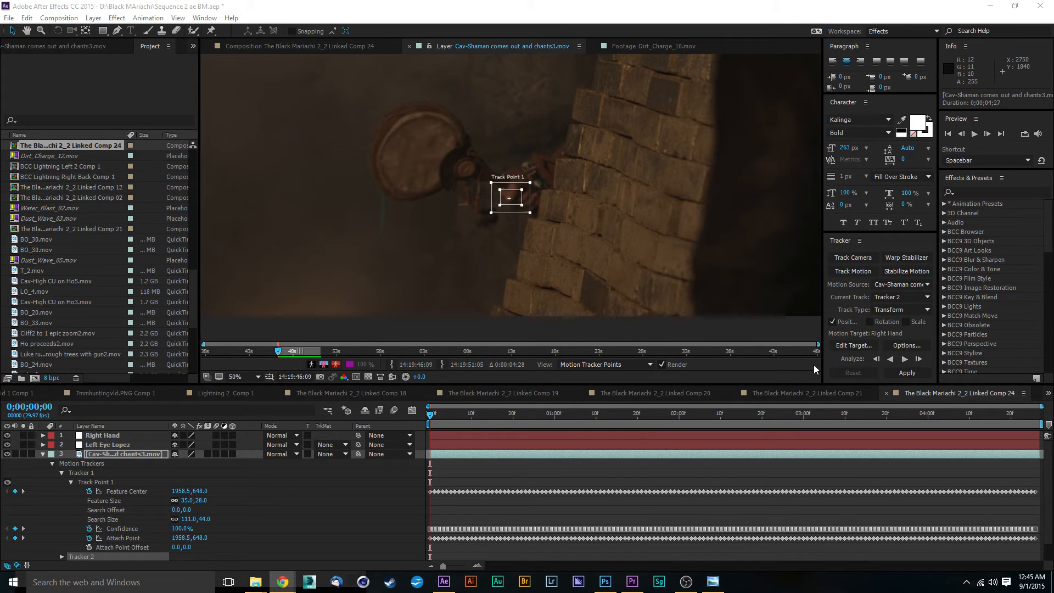
pyautogui.click(905, 360)
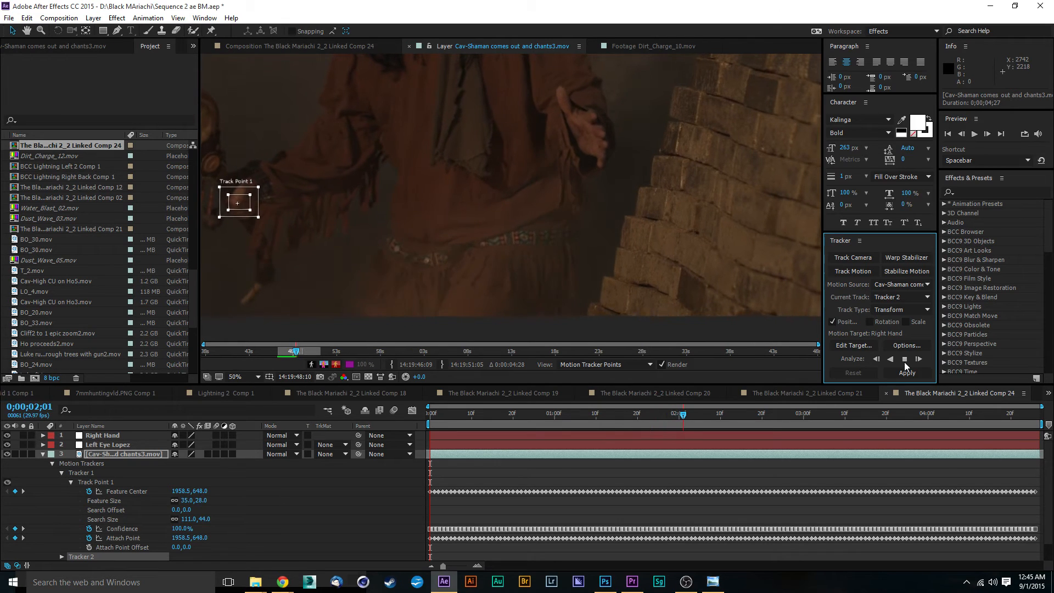
pyautogui.click(905, 360)
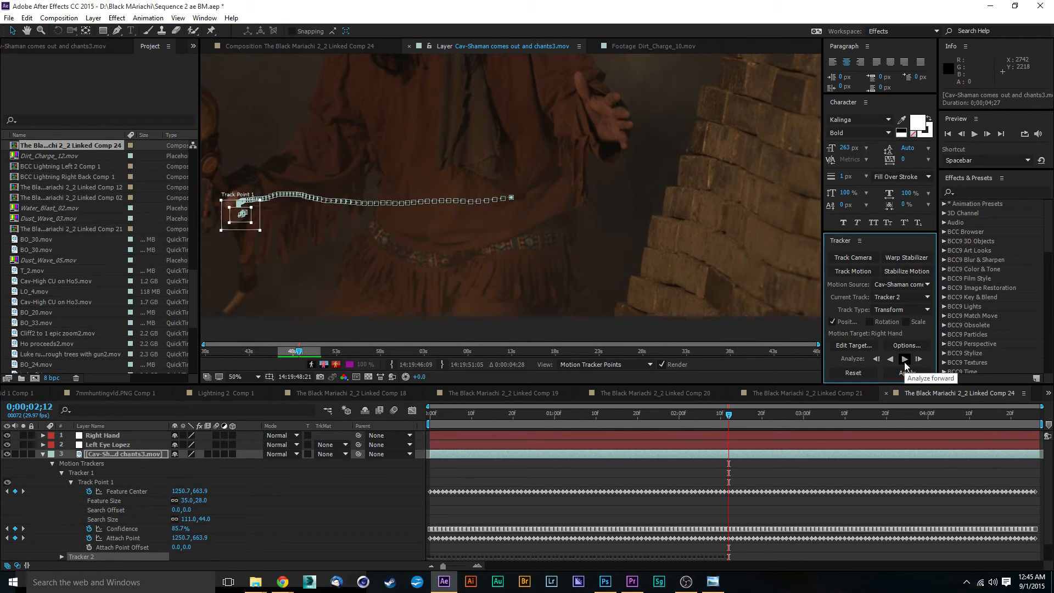
# Return to the frame where the hand track drifted, nudge the track point back onto the hand, and analyze forward again briefly.
pyautogui.moveTo(729, 421); pyautogui.dragTo(690, 431)
pyautogui.scroll(1, 272, 161)
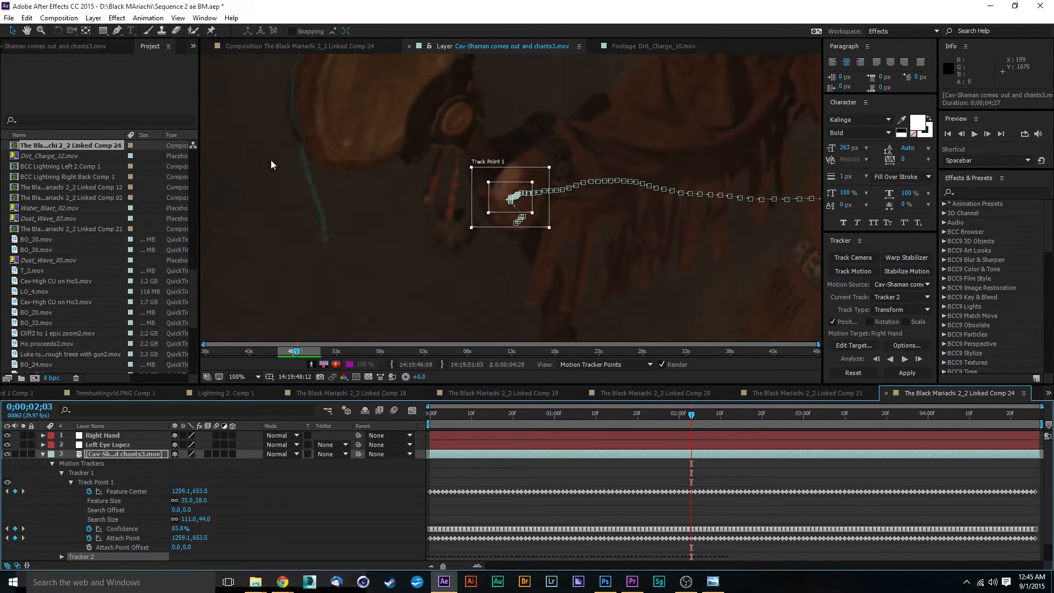
pyautogui.scroll(1, 513, 206)
pyautogui.scroll(1, 512, 207)
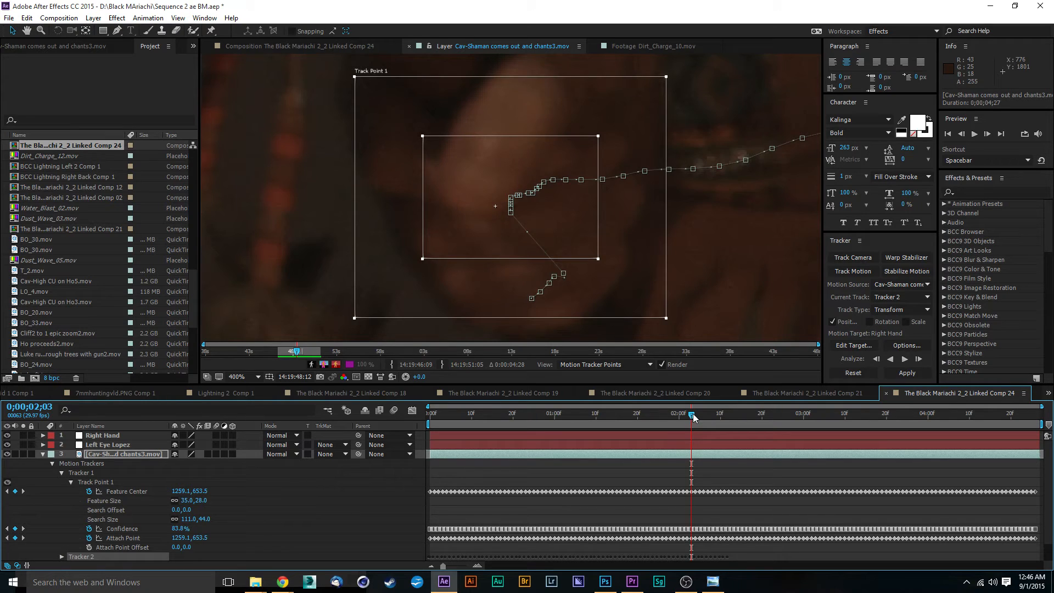
pyautogui.moveTo(693, 417)
pyautogui.mouseDown()
pyautogui.moveTo(708, 421)
pyautogui.moveTo(662, 418)
pyautogui.moveTo(679, 415)
pyautogui.mouseUp()
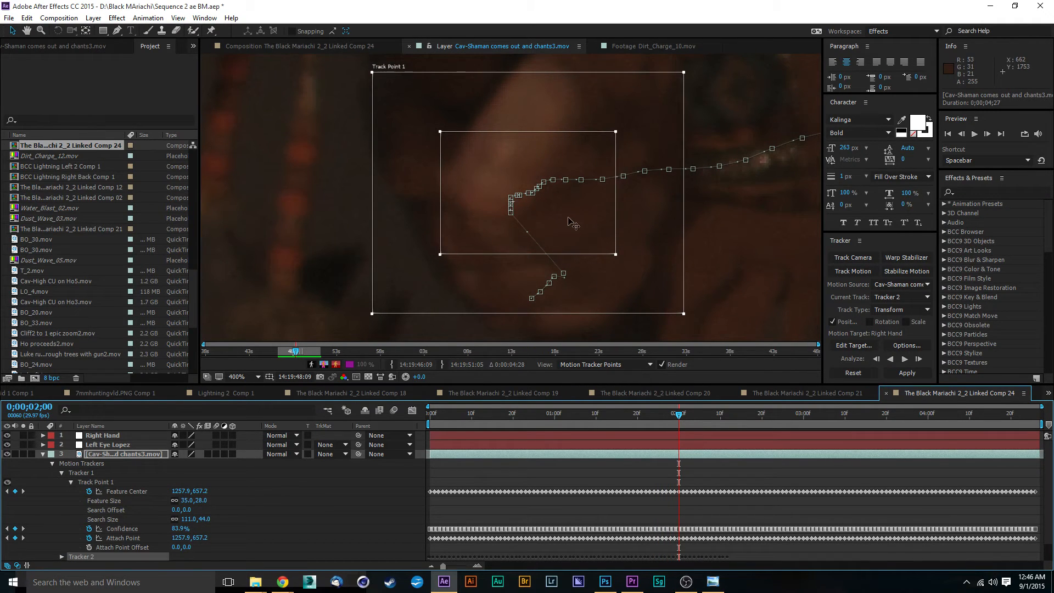
pyautogui.moveTo(568, 220); pyautogui.dragTo(560, 220)
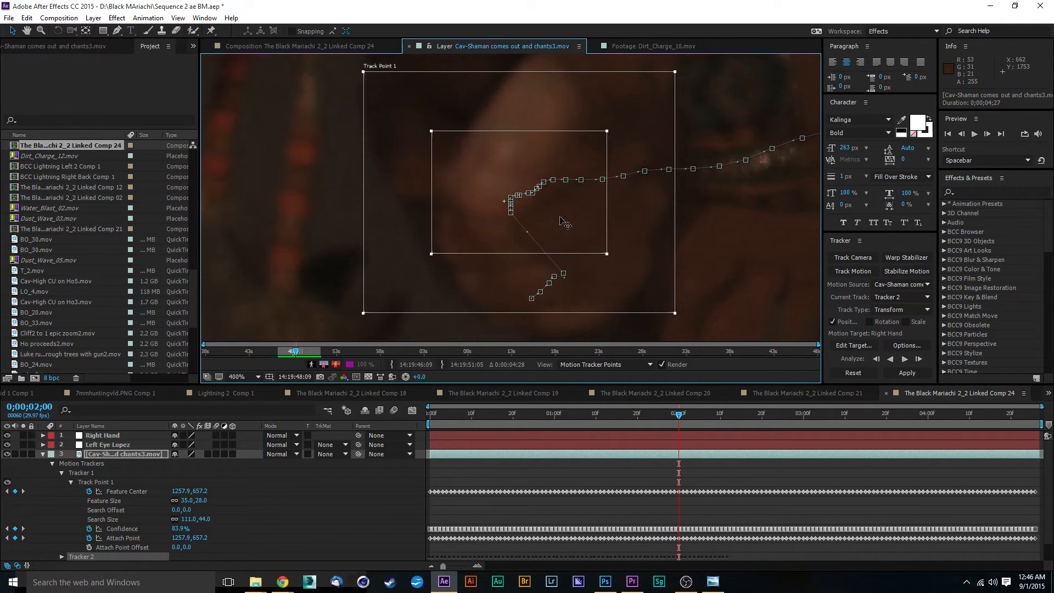
pyautogui.click(905, 359)
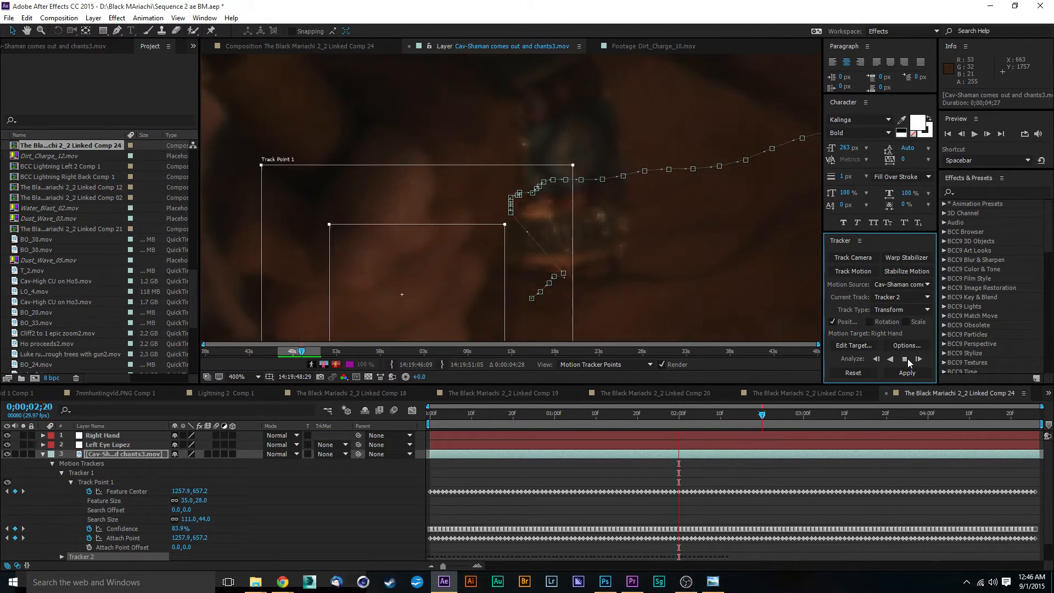
pyautogui.click(908, 361)
# Step back to frame 2;16, re-centre the track point on the hand, and analyze forward again, stopping shortly after.
pyautogui.click(760, 414)
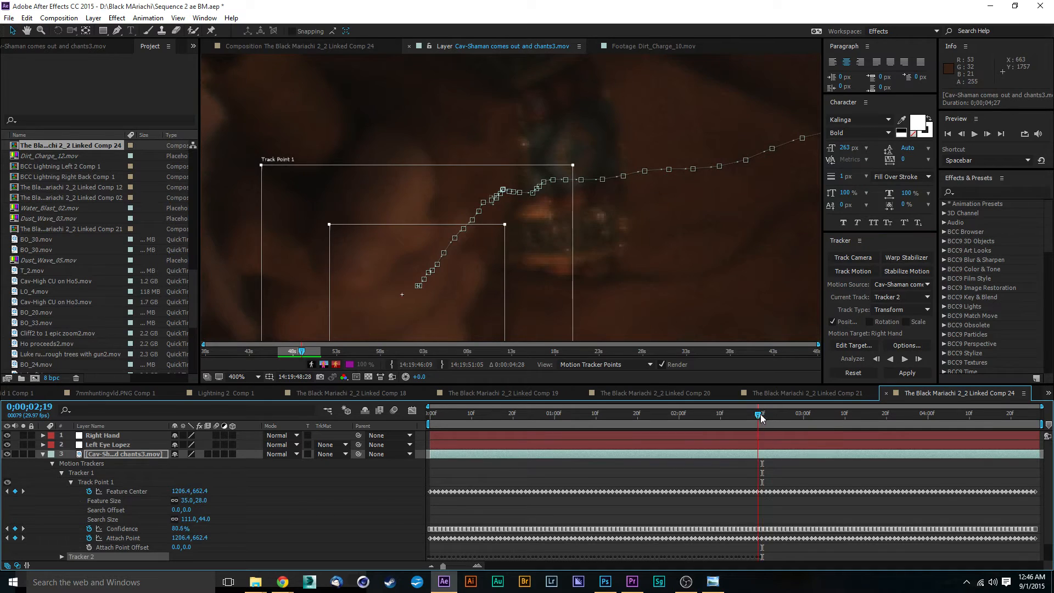
pyautogui.moveTo(759, 414)
pyautogui.mouseDown()
pyautogui.moveTo(734, 414)
pyautogui.moveTo(745, 416)
pyautogui.mouseUp()
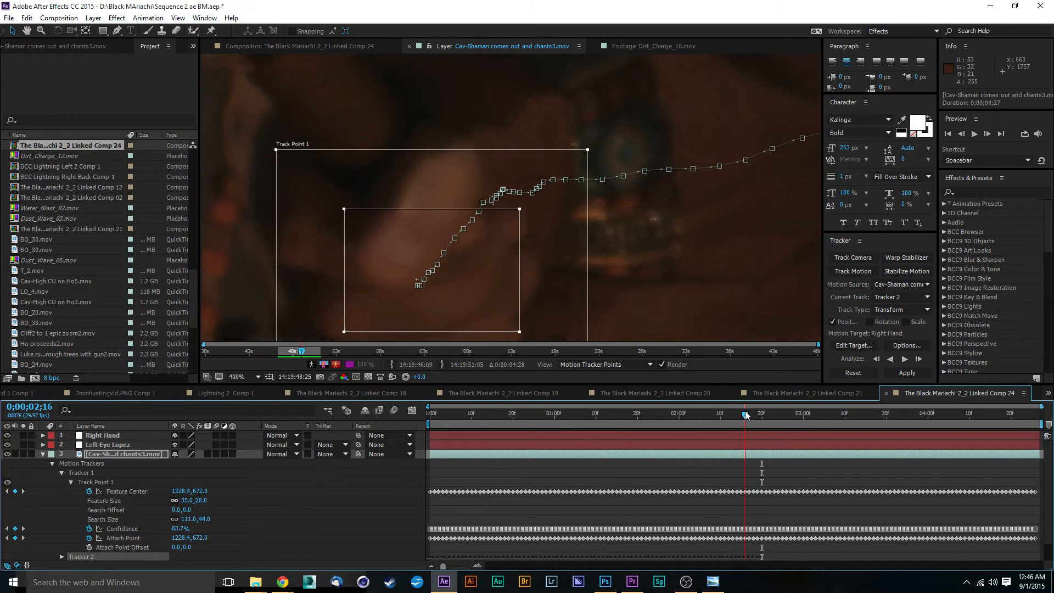
pyautogui.moveTo(499, 306); pyautogui.dragTo(494, 299)
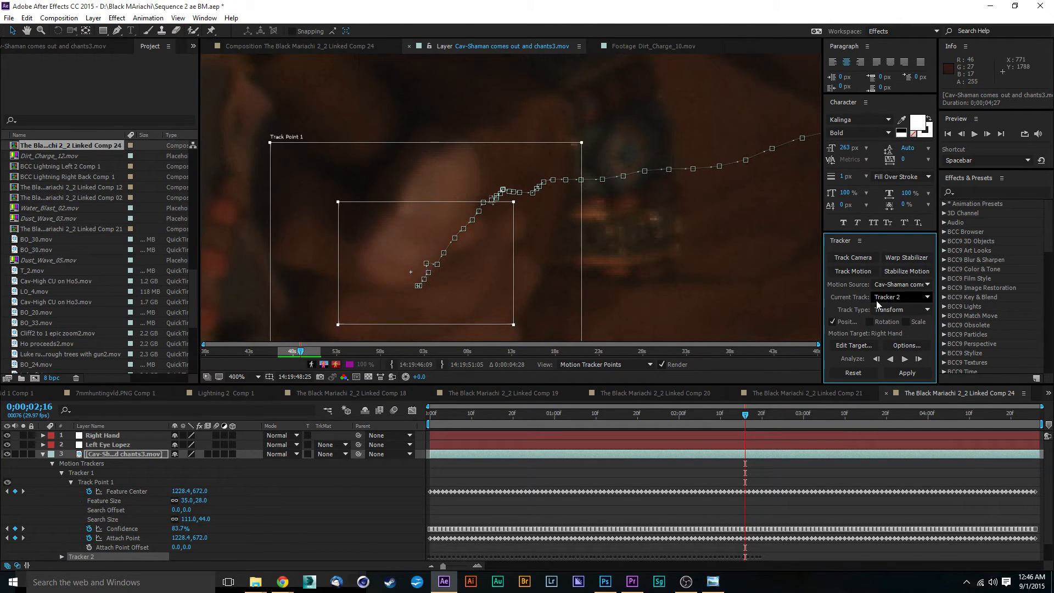
pyautogui.click(905, 360)
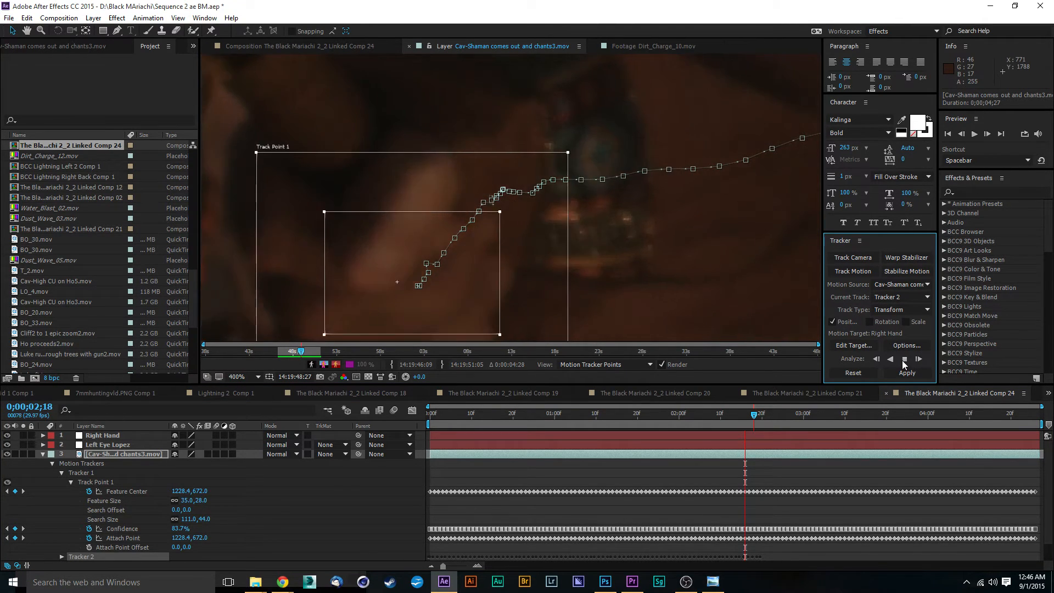
pyautogui.click(904, 363)
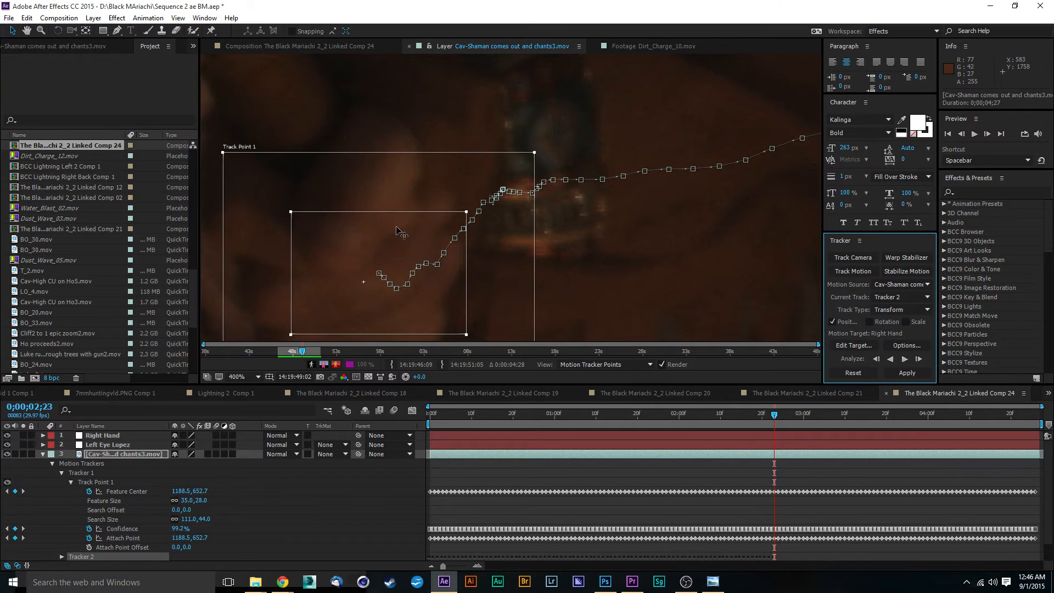
# Correct the track point's position on the hand at frames 2;23, 2;22 and 2;18, then resume analyzing forward.
pyautogui.moveTo(403, 232); pyautogui.dragTo(392, 210)
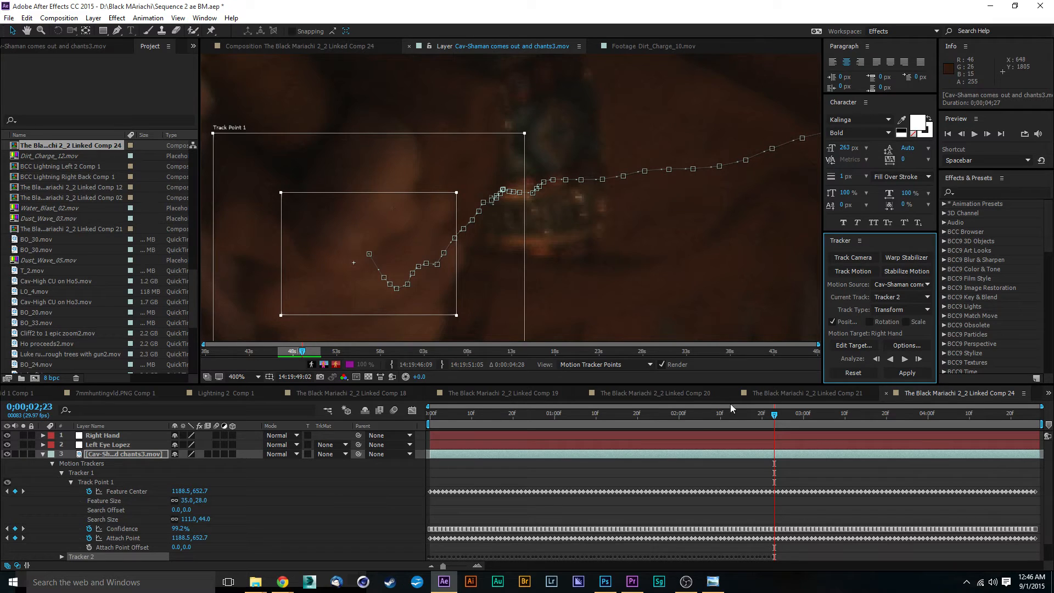
pyautogui.moveTo(774, 420); pyautogui.dragTo(770, 418)
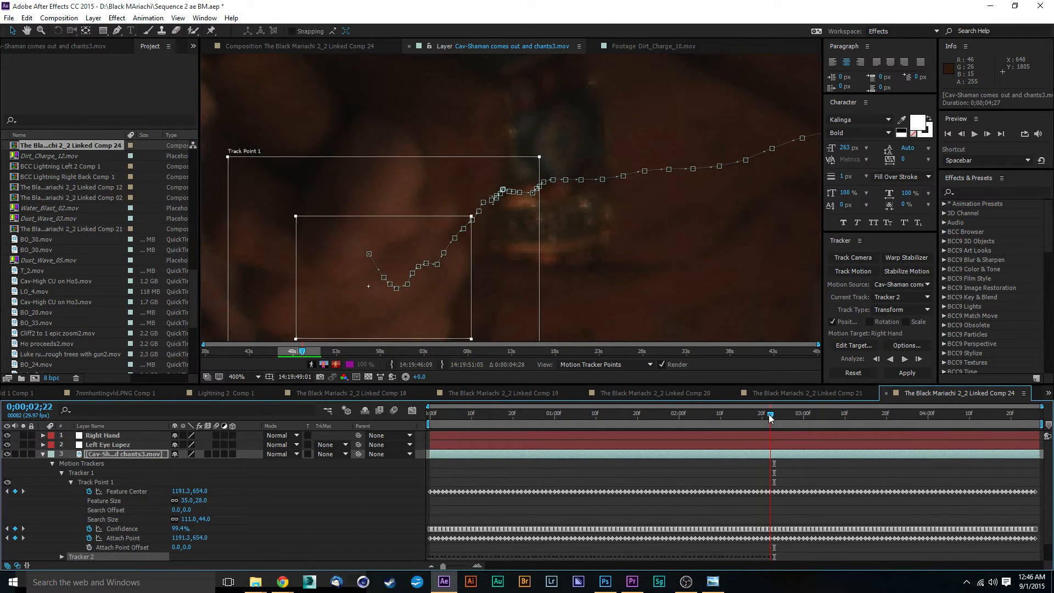
pyautogui.moveTo(443, 303); pyautogui.dragTo(437, 272)
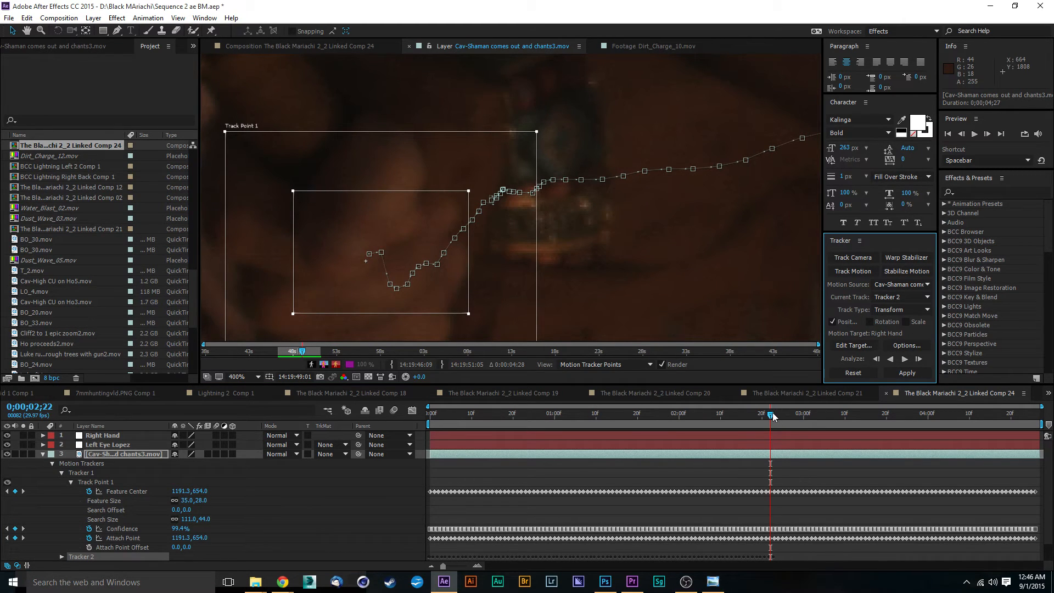
pyautogui.moveTo(773, 418); pyautogui.dragTo(755, 416)
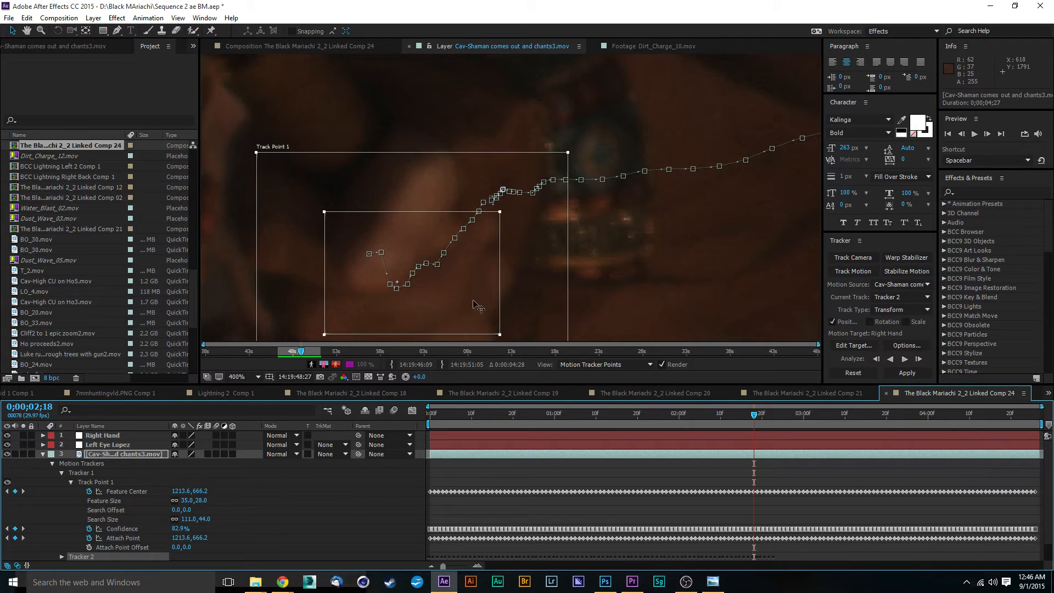
pyautogui.moveTo(455, 287); pyautogui.dragTo(448, 286)
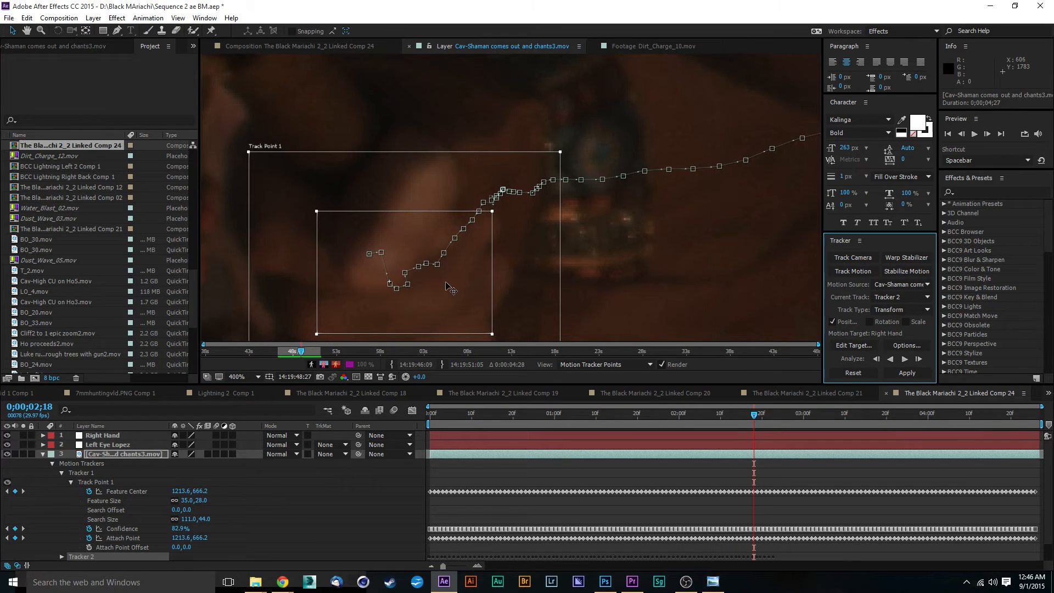
pyautogui.click(904, 358)
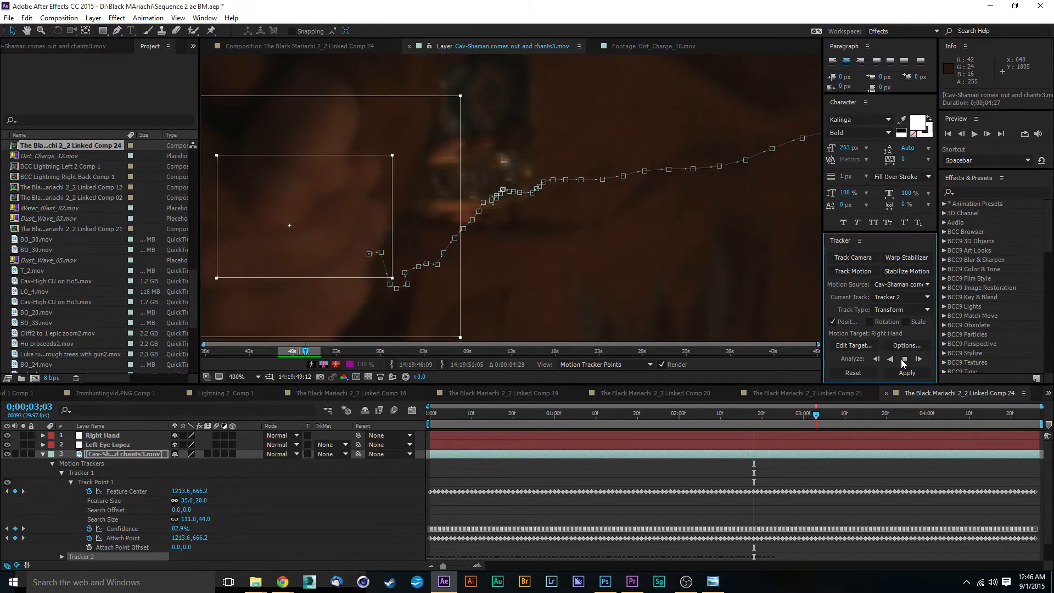
pyautogui.click(905, 360)
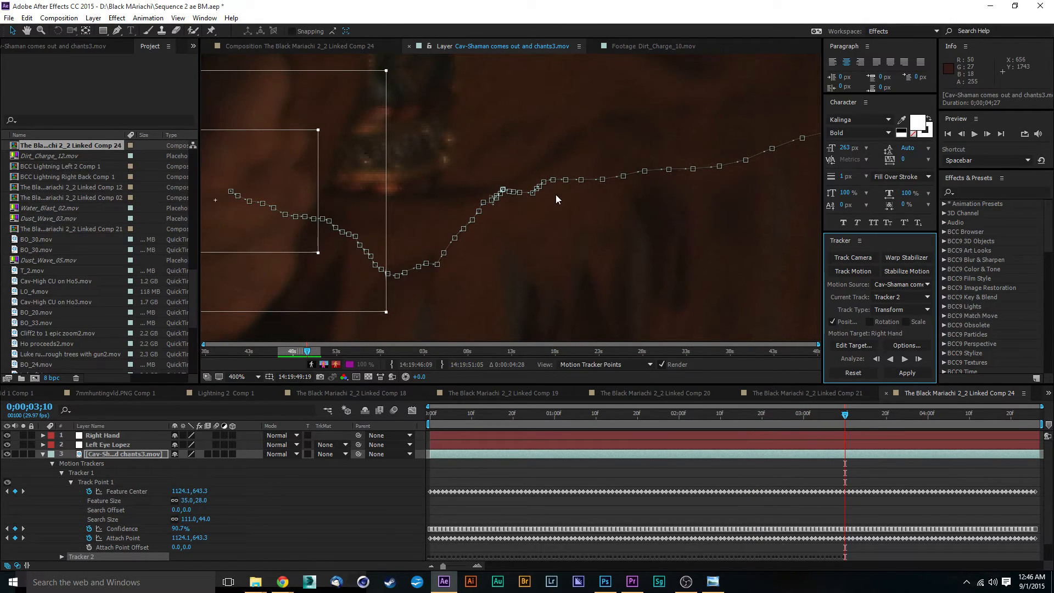
# Enlarge the track point's search region and feature box around the hand, then resume analyzing forward.
pyautogui.scroll(-4, 556, 199)
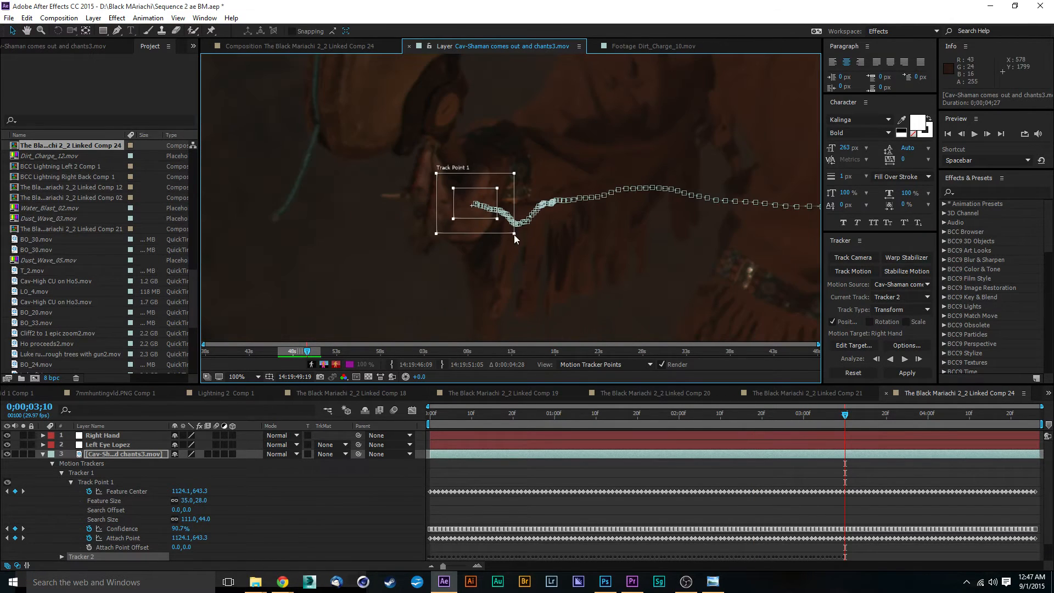
pyautogui.moveTo(515, 237); pyautogui.dragTo(542, 243)
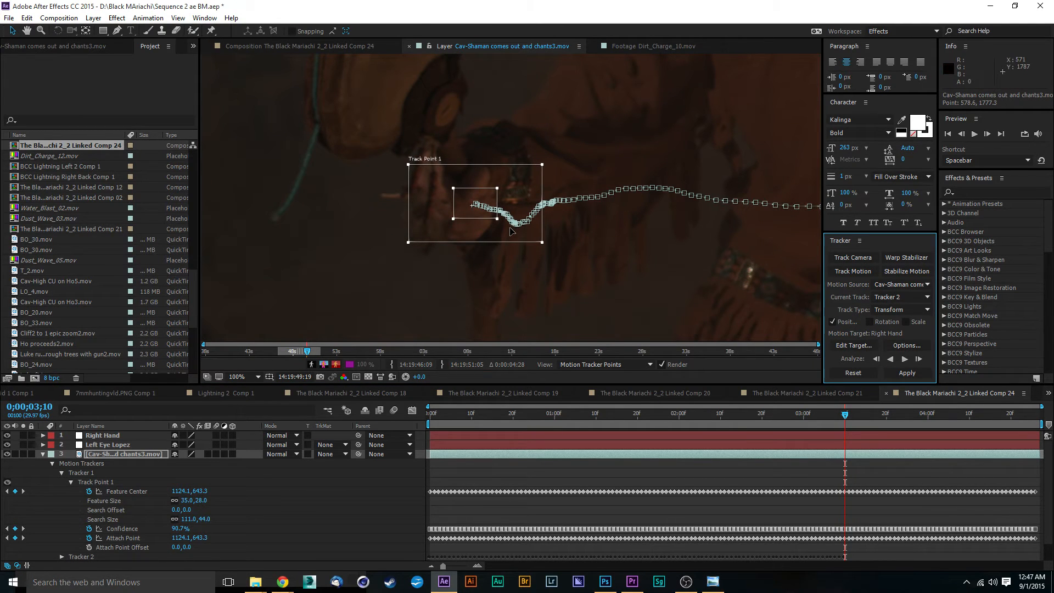
pyautogui.click(504, 225)
pyautogui.hotkey('ctrl', 'z')
pyautogui.moveTo(497, 219); pyautogui.dragTo(505, 226)
pyautogui.click(903, 364)
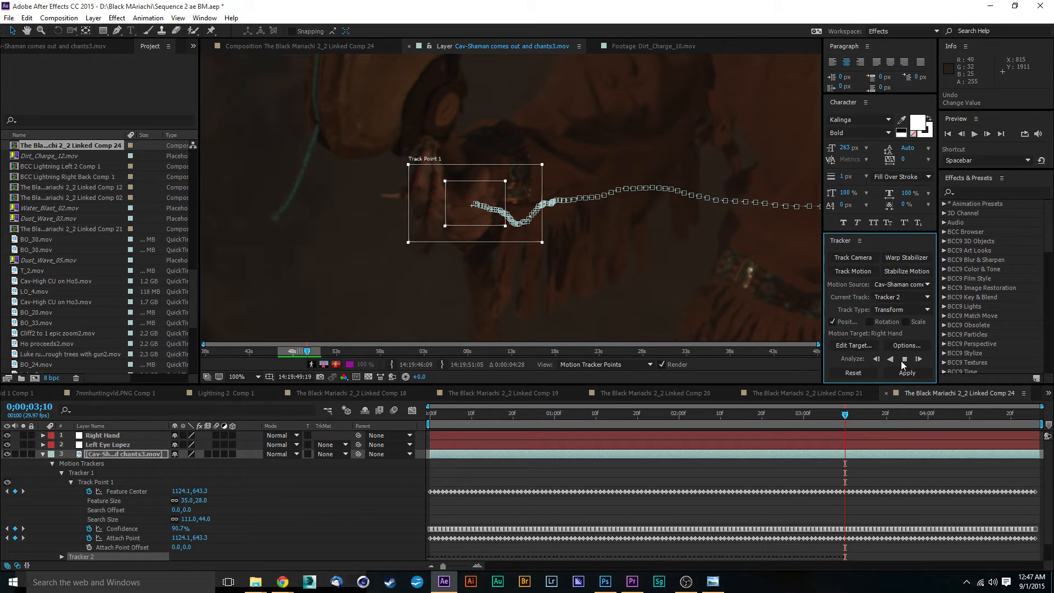
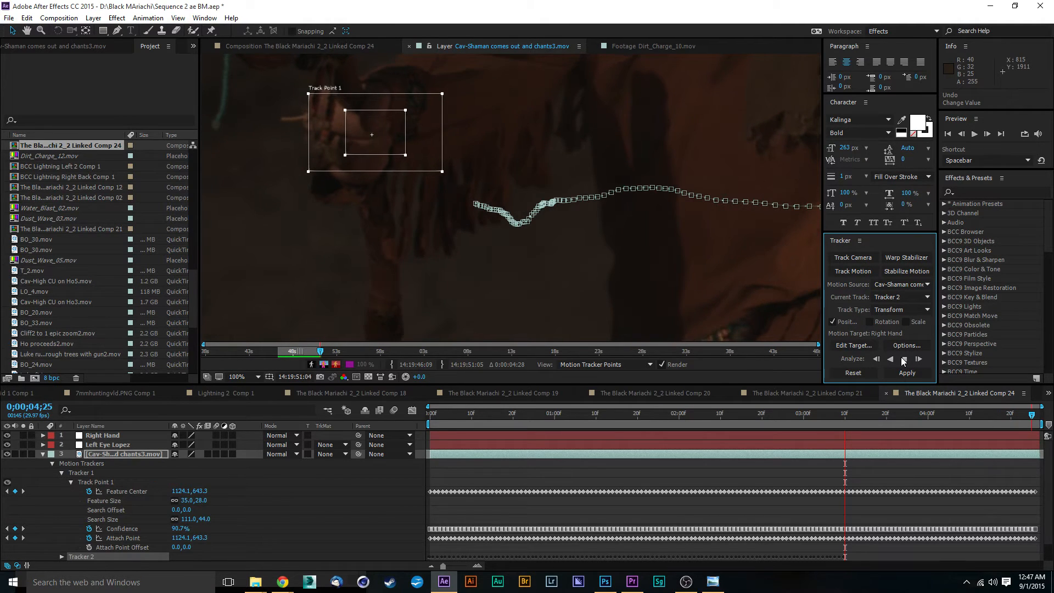
# Finish analyzing the right-hand track and apply it to the Right Hand null in both X and Y dimensions.
pyautogui.click(903, 361)
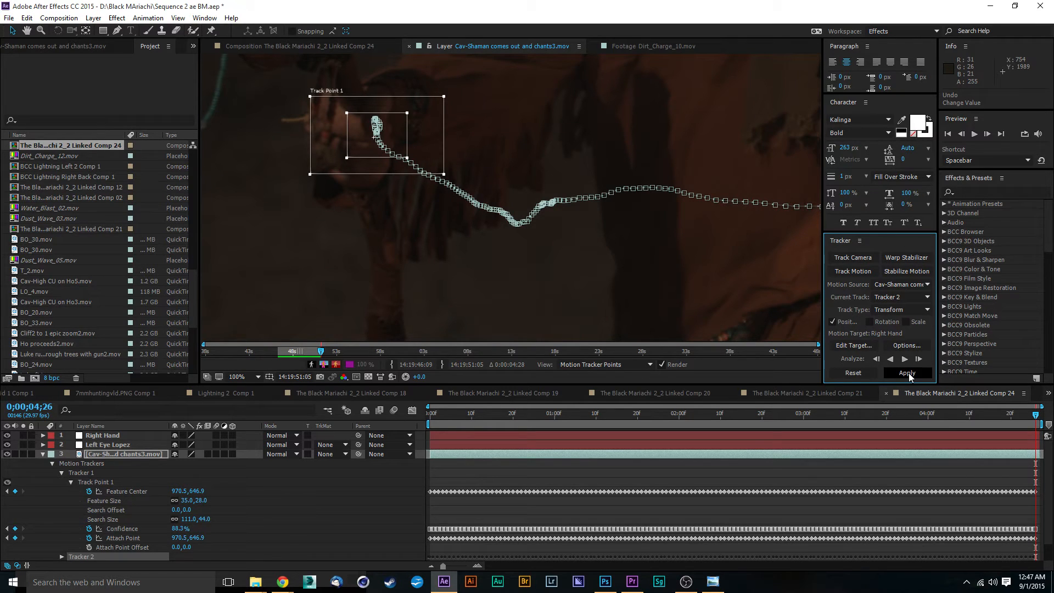
pyautogui.click(907, 373)
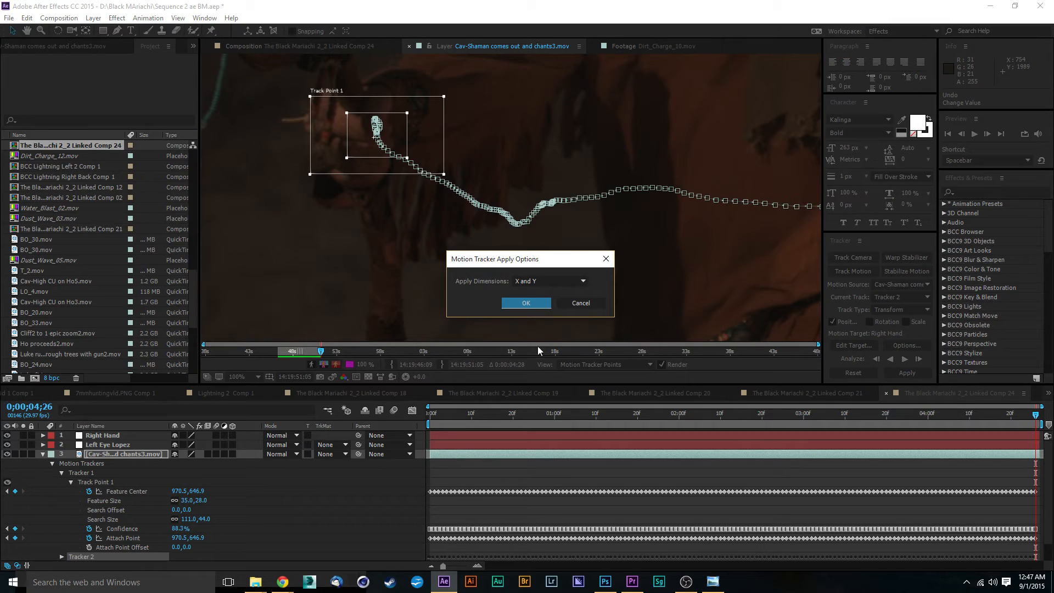
pyautogui.click(527, 303)
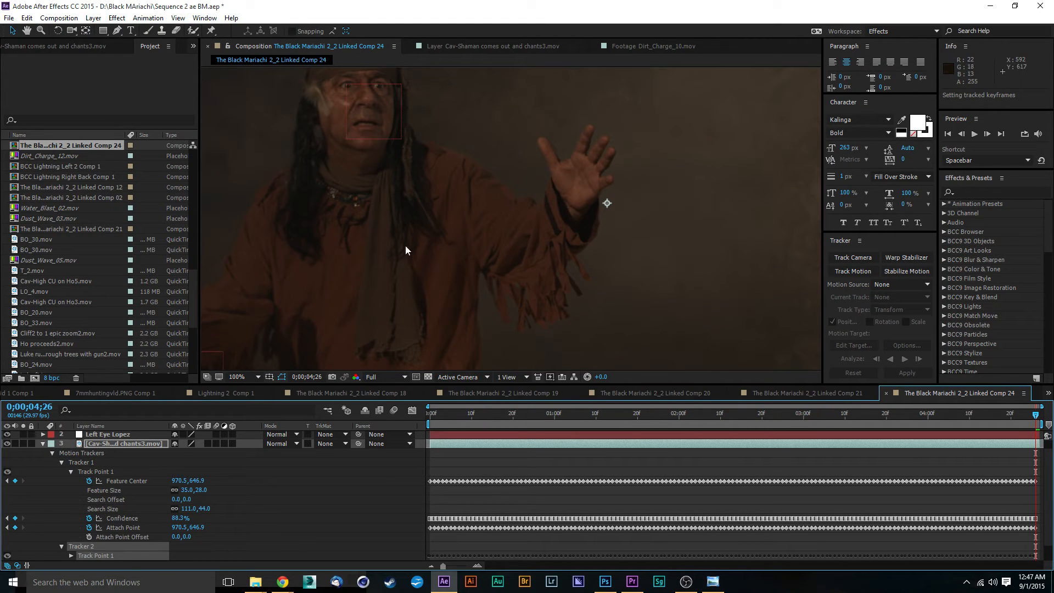
# Go to frame 0;20 in the composition and add a new null object layer.
pyautogui.moveTo(405, 246); pyautogui.dragTo(666, 212)
pyautogui.scroll(-1, 610, 198)
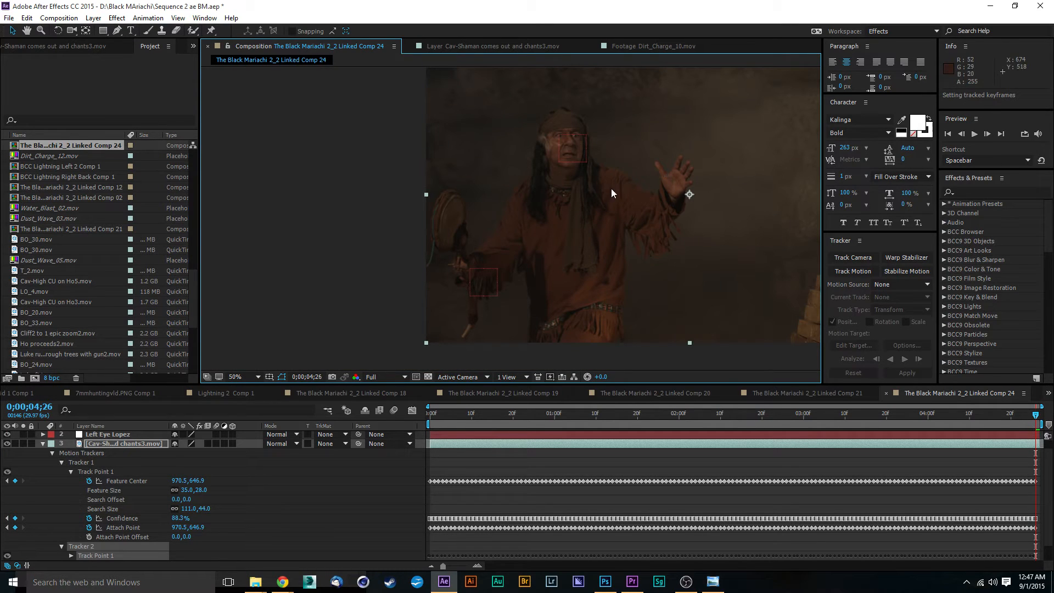
pyautogui.moveTo(557, 245); pyautogui.dragTo(425, 249)
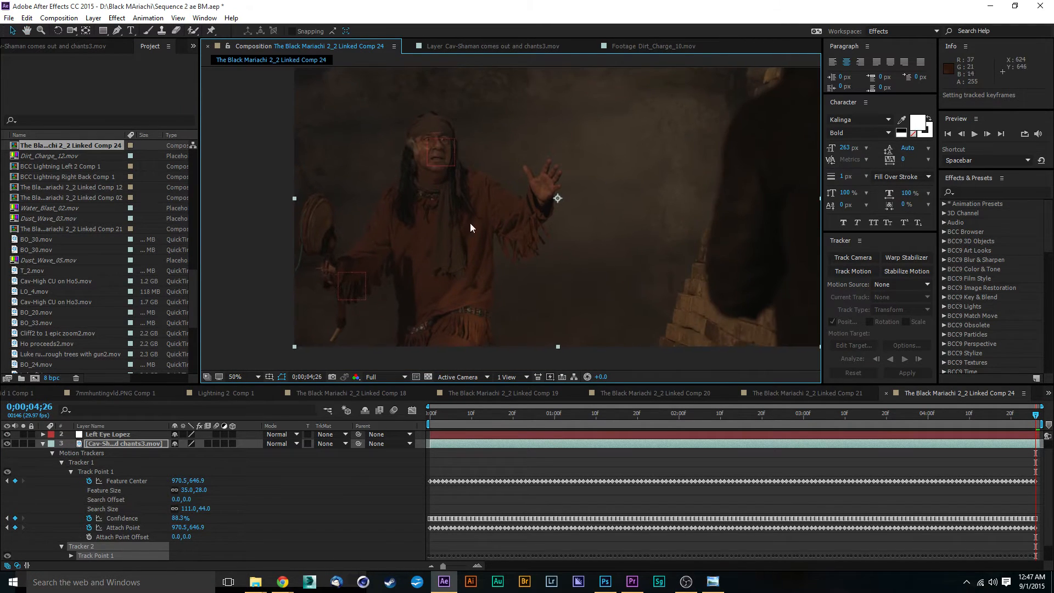
pyautogui.scroll(1, 506, 195)
pyautogui.click(590, 415)
pyautogui.moveTo(590, 415); pyautogui.dragTo(515, 418)
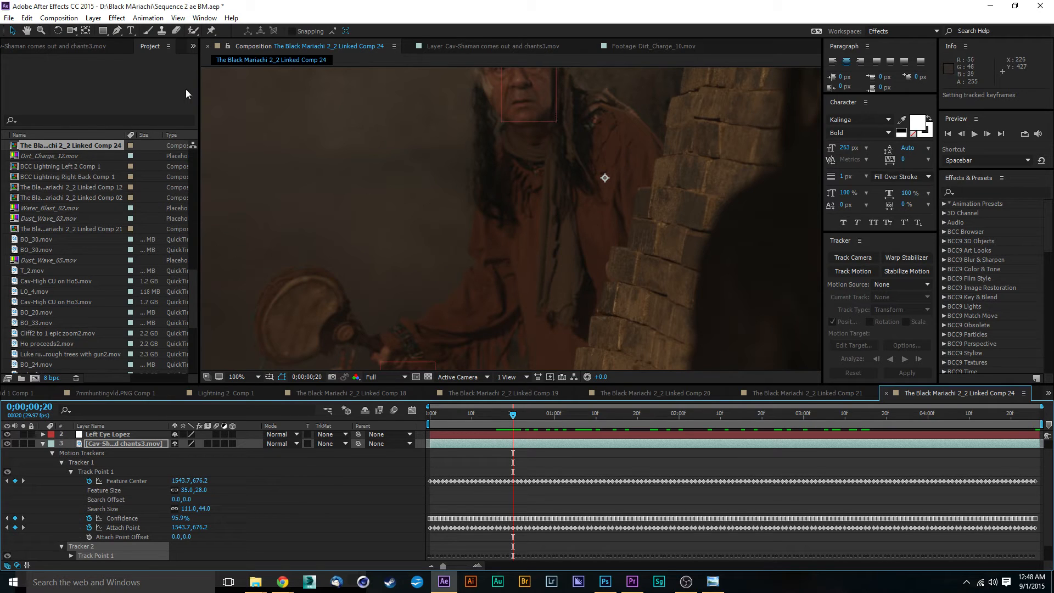
pyautogui.click(94, 18)
pyautogui.moveTo(247, 31)
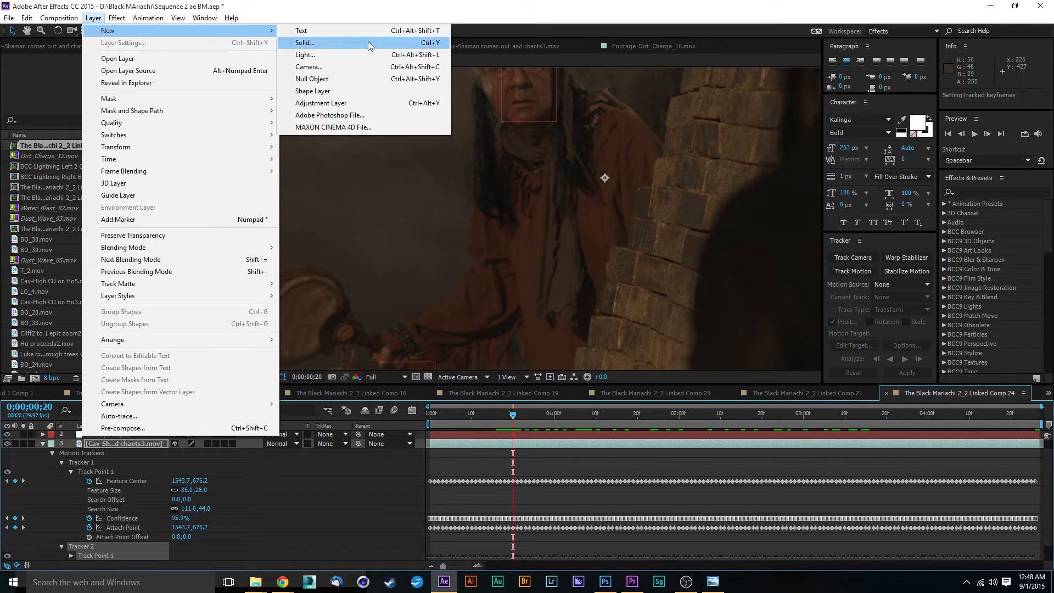
pyautogui.click(324, 79)
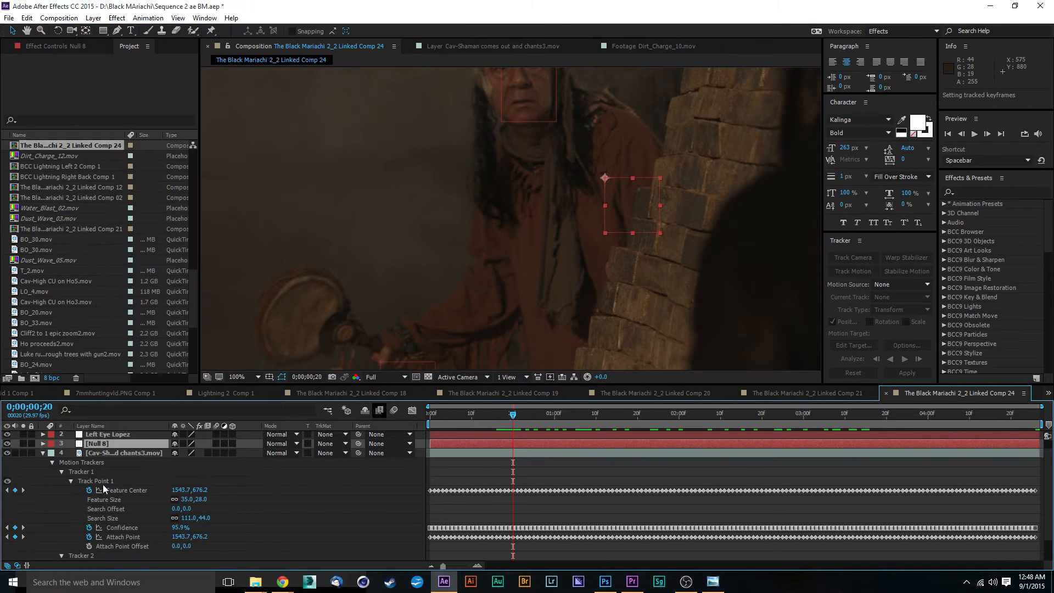
# Rename the new null layer to "Left hand Banana".
pyautogui.rightClick(104, 444)
pyautogui.click(129, 439)
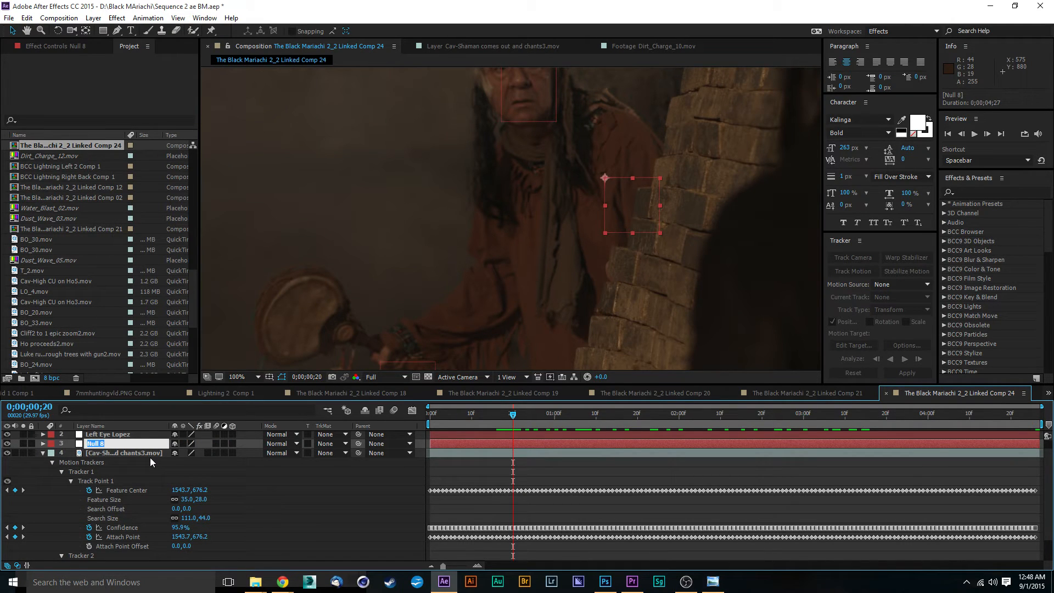
pyautogui.write('Left hnd Banana')
pyautogui.press('Return')
pyautogui.click(301, 488)
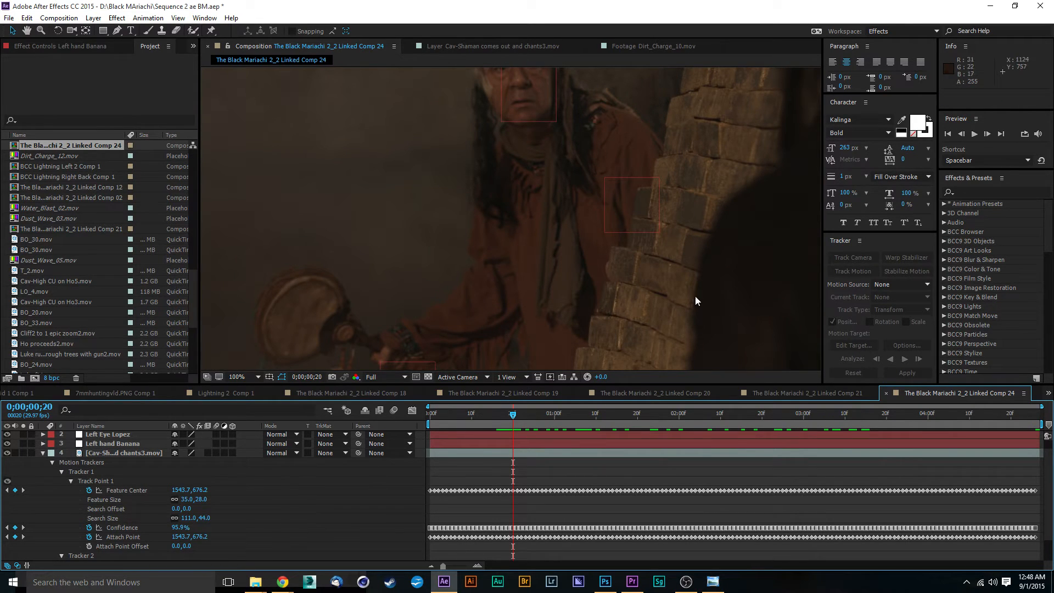
# Select the shaman footage layer and start a new motion track for the left hand.
pyautogui.click(121, 443)
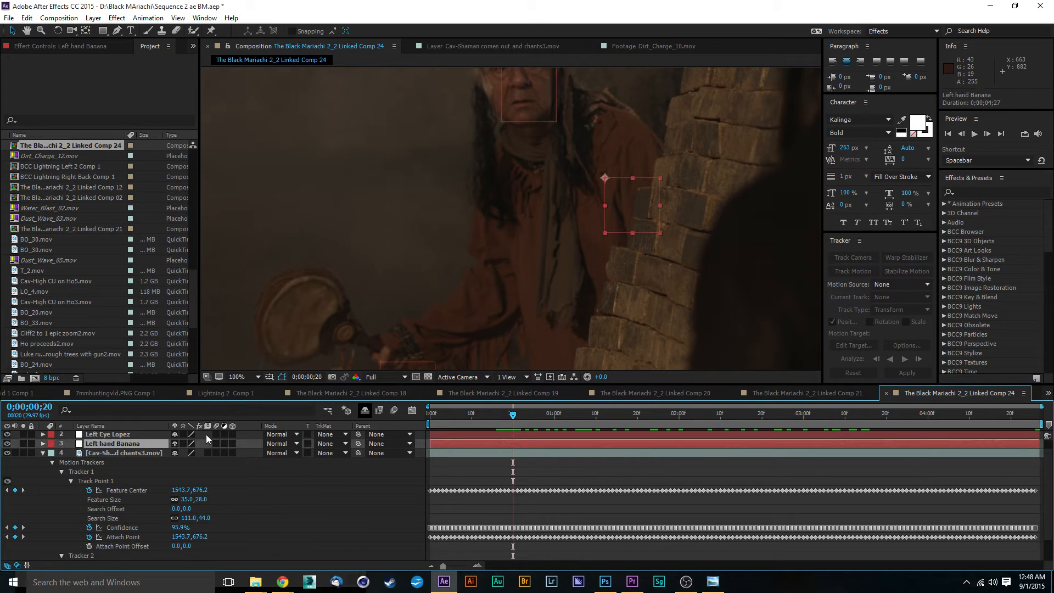
pyautogui.click(104, 453)
pyautogui.scroll(1, 93, 464)
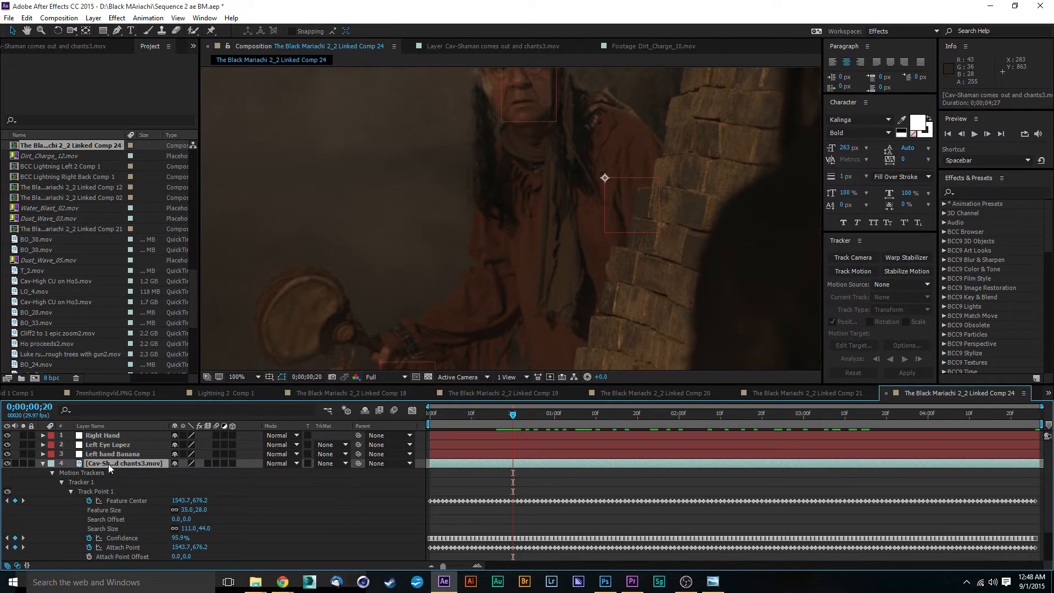
pyautogui.click(852, 272)
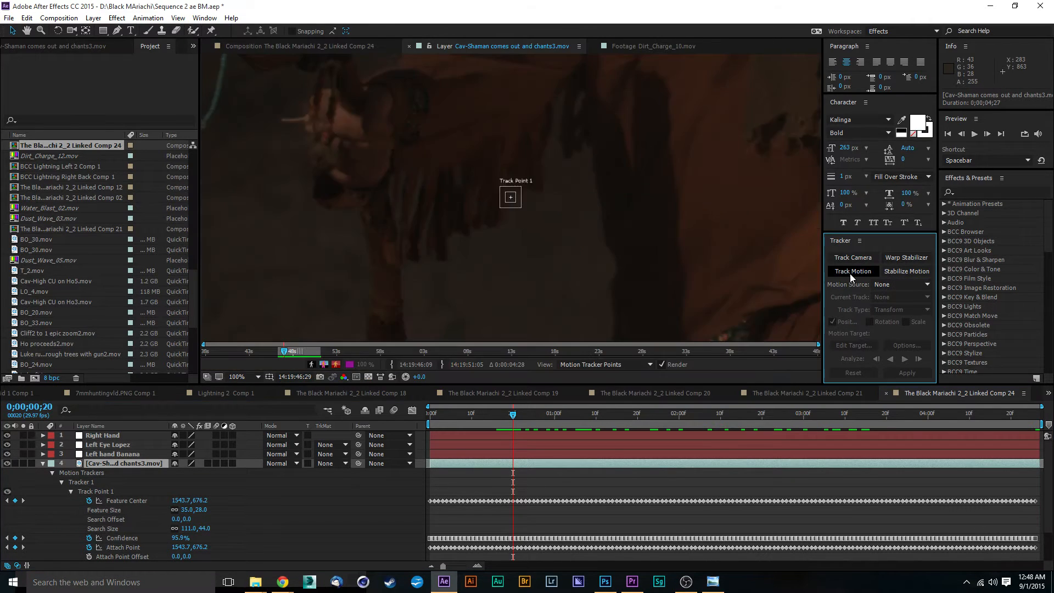
# Move the new track point onto the shaman's left hand at frame 0;20.
pyautogui.click(511, 198)
pyautogui.moveTo(512, 201); pyautogui.dragTo(766, 241)
pyautogui.scroll(2, 783, 251)
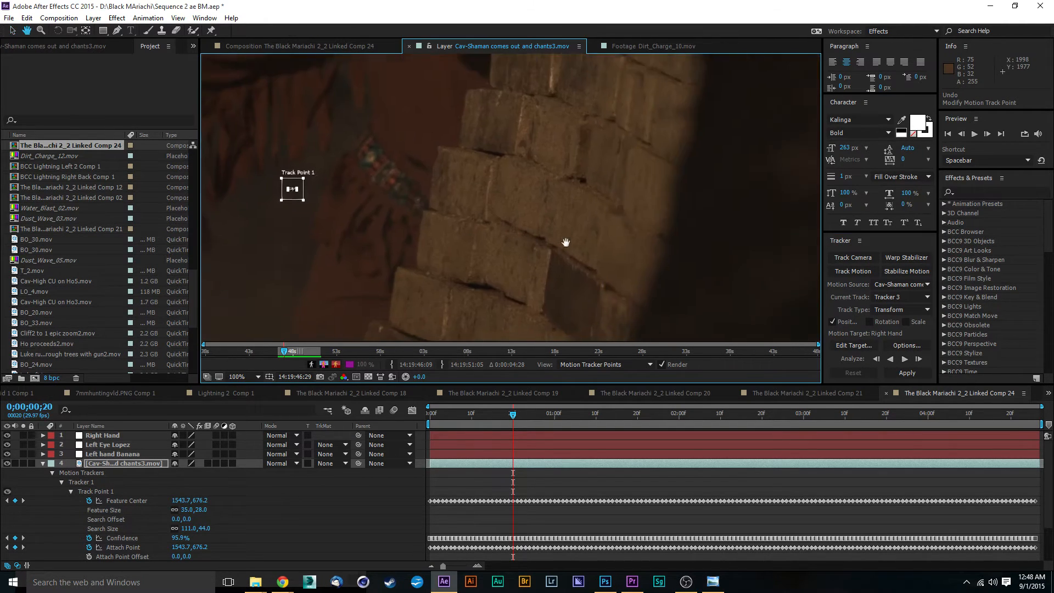
pyautogui.moveTo(298, 191); pyautogui.dragTo(458, 121)
# Resize the track point's search region and feature box so they frame the left hand's fingertip.
pyautogui.moveTo(663, 174); pyautogui.dragTo(657, 321)
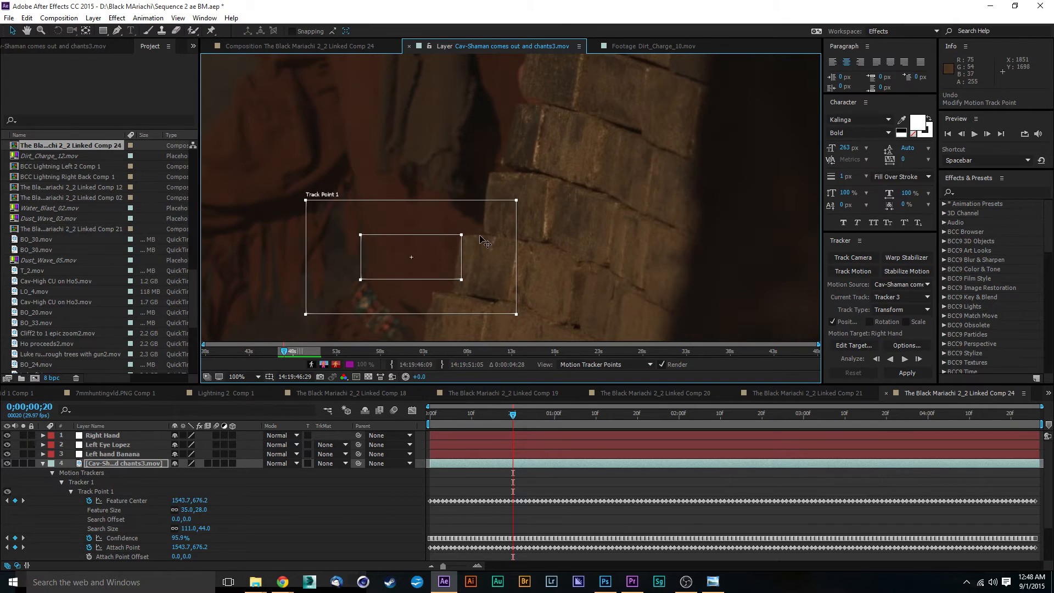
pyautogui.moveTo(417, 258); pyautogui.dragTo(525, 117)
pyautogui.moveTo(667, 180); pyautogui.dragTo(668, 292)
pyautogui.moveTo(551, 213); pyautogui.dragTo(553, 176)
pyautogui.scroll(1, 559, 189)
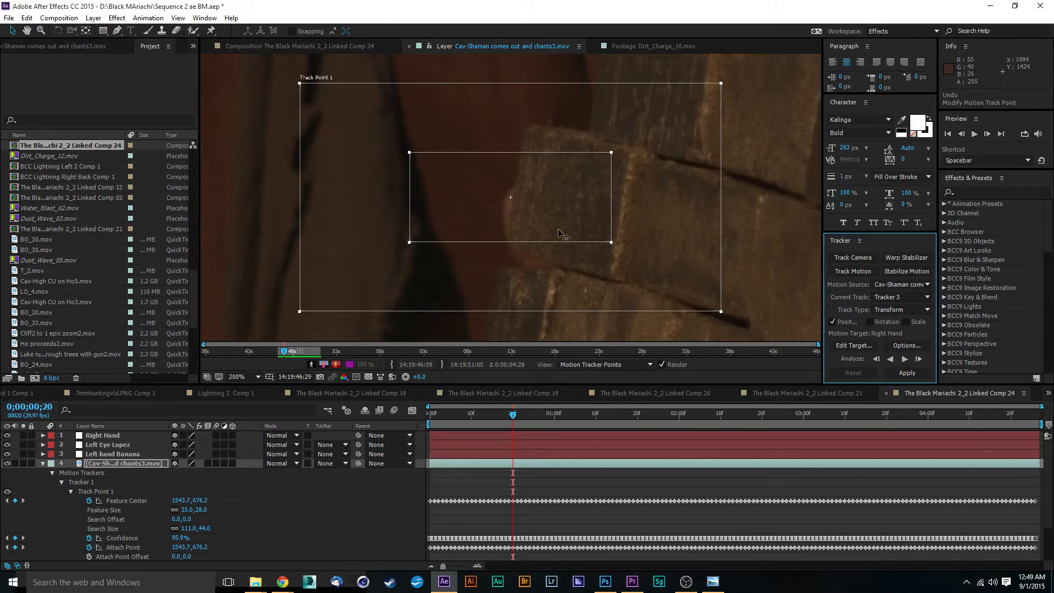
pyautogui.moveTo(612, 242); pyautogui.dragTo(534, 228)
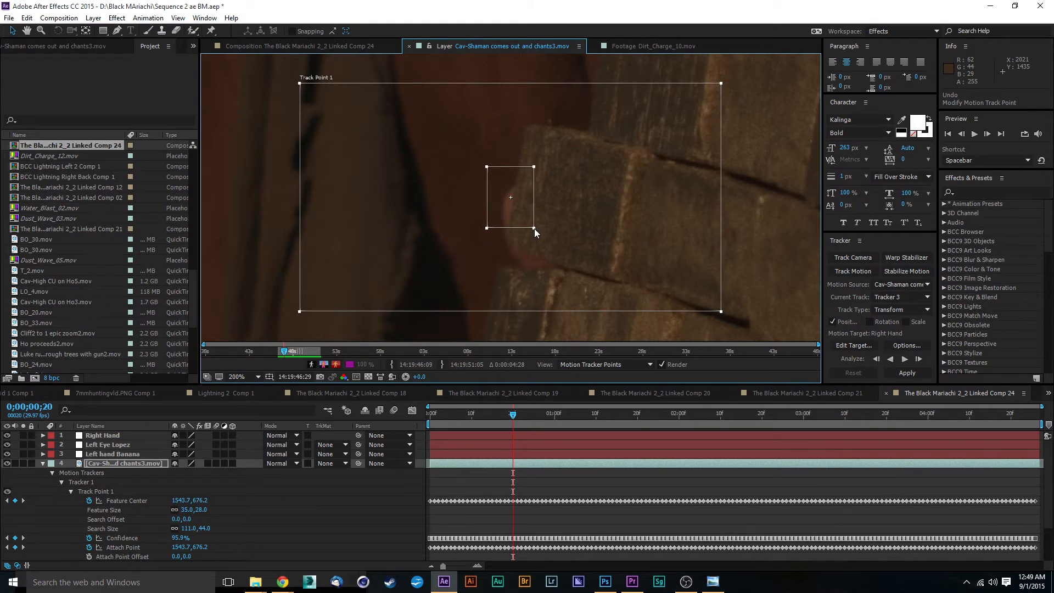
pyautogui.moveTo(721, 311); pyautogui.dragTo(563, 268)
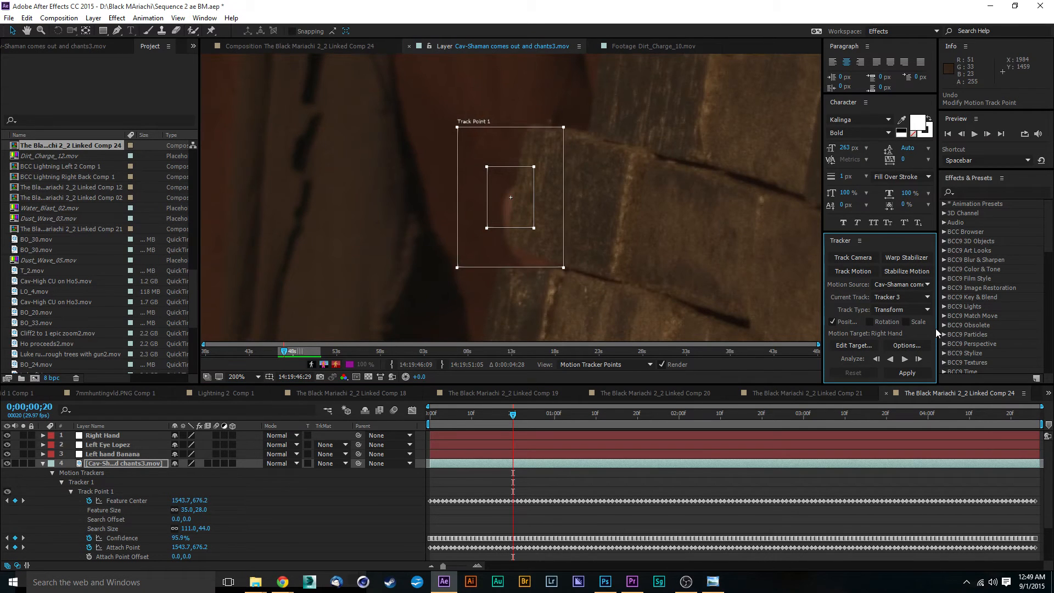
# Analyze forward briefly, then return to frame 0;21 and re-centre the track point on the hand.
pyautogui.click(905, 360)
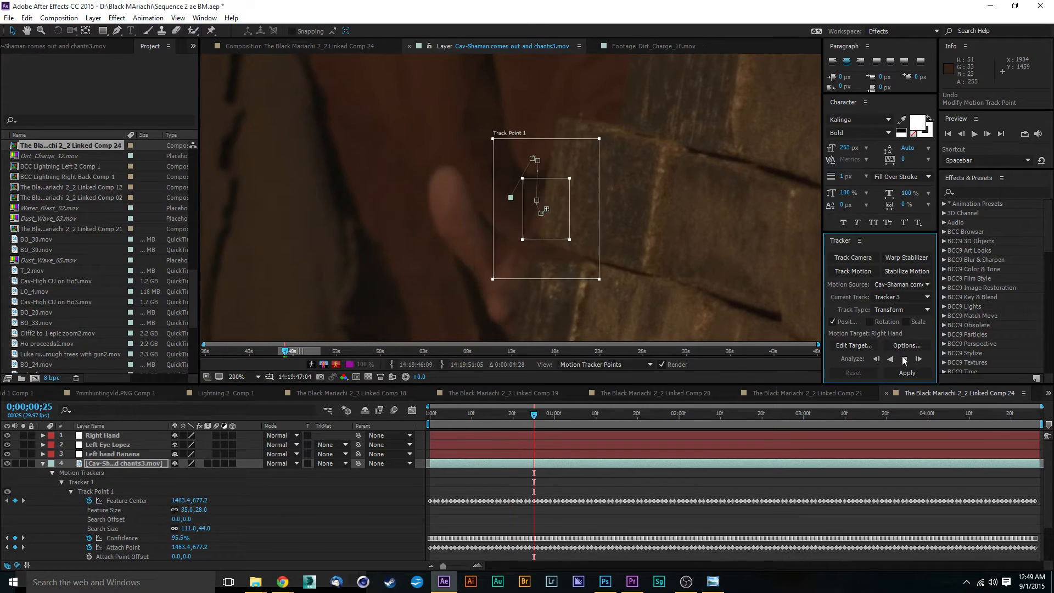
pyautogui.moveTo(533, 415); pyautogui.dragTo(517, 415)
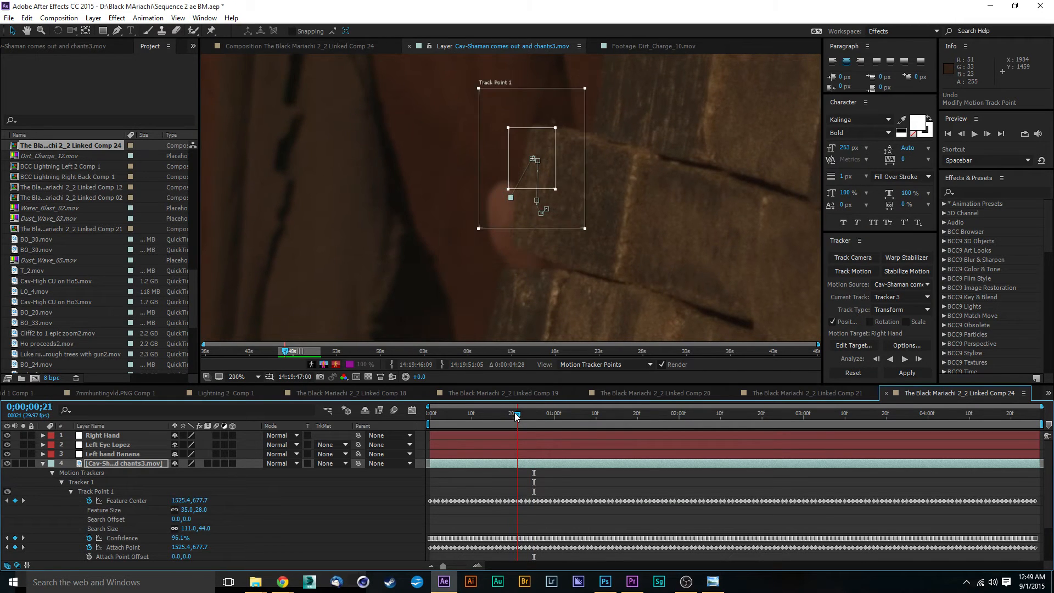
pyautogui.click(547, 143)
pyautogui.moveTo(547, 141); pyautogui.dragTo(526, 178)
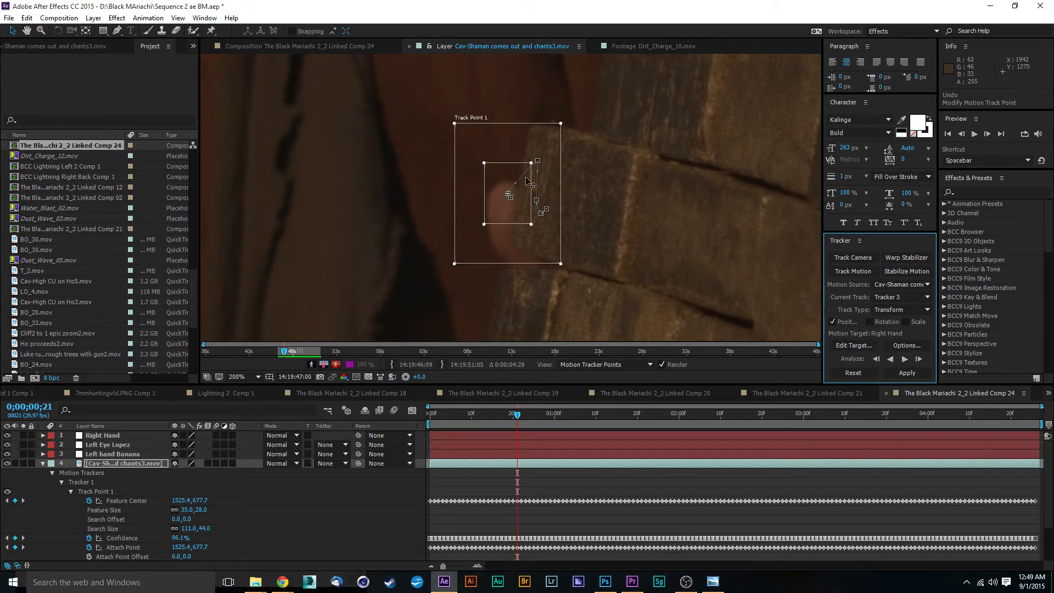
# Correct the track point's position on the hand at frames 0;22, 0;23, 0;24 and 0;25.
pyautogui.click(520, 416)
pyautogui.moveTo(517, 172)
pyautogui.mouseDown()
pyautogui.moveTo(492, 174)
pyautogui.moveTo(509, 184)
pyautogui.mouseUp()
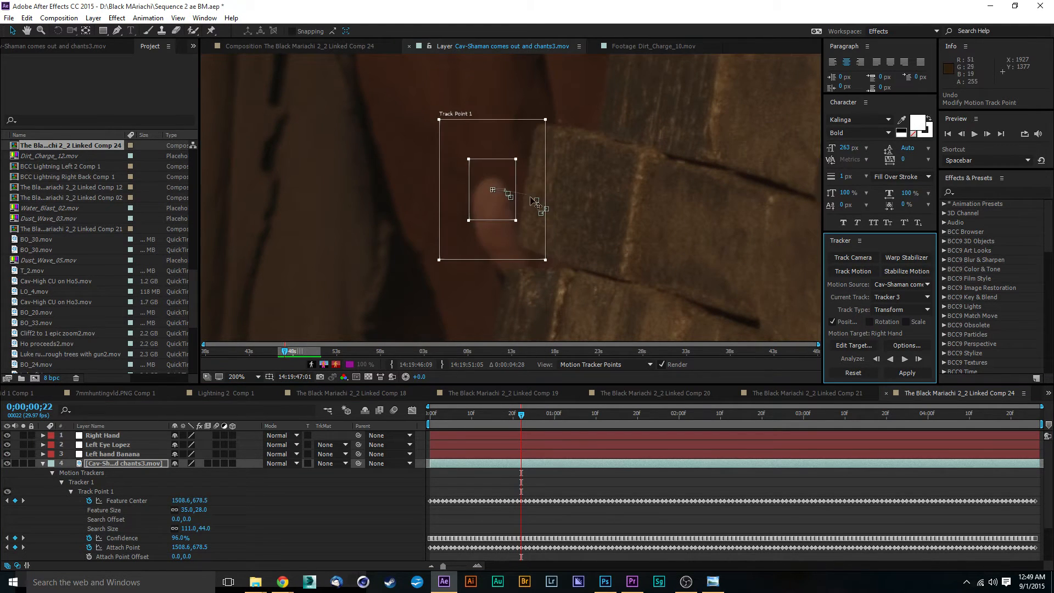
pyautogui.click(524, 417)
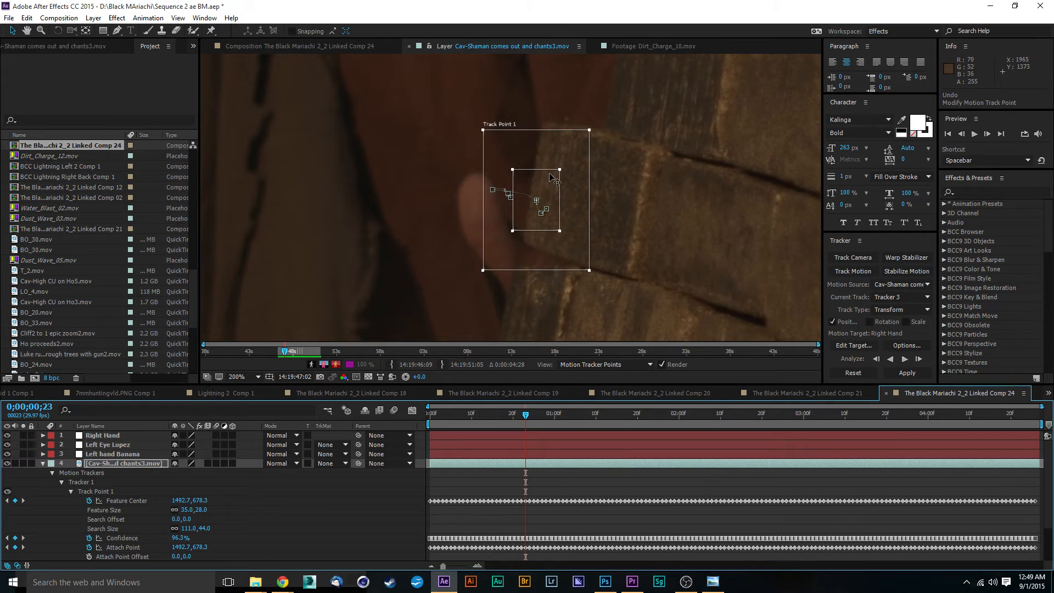
pyautogui.moveTo(551, 177); pyautogui.dragTo(491, 172)
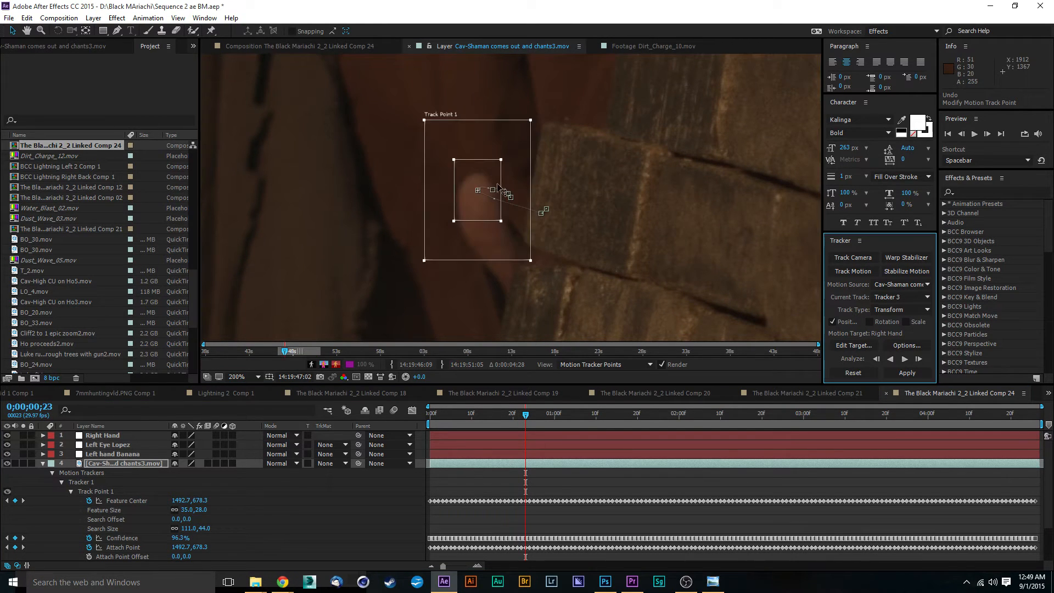
pyautogui.click(529, 415)
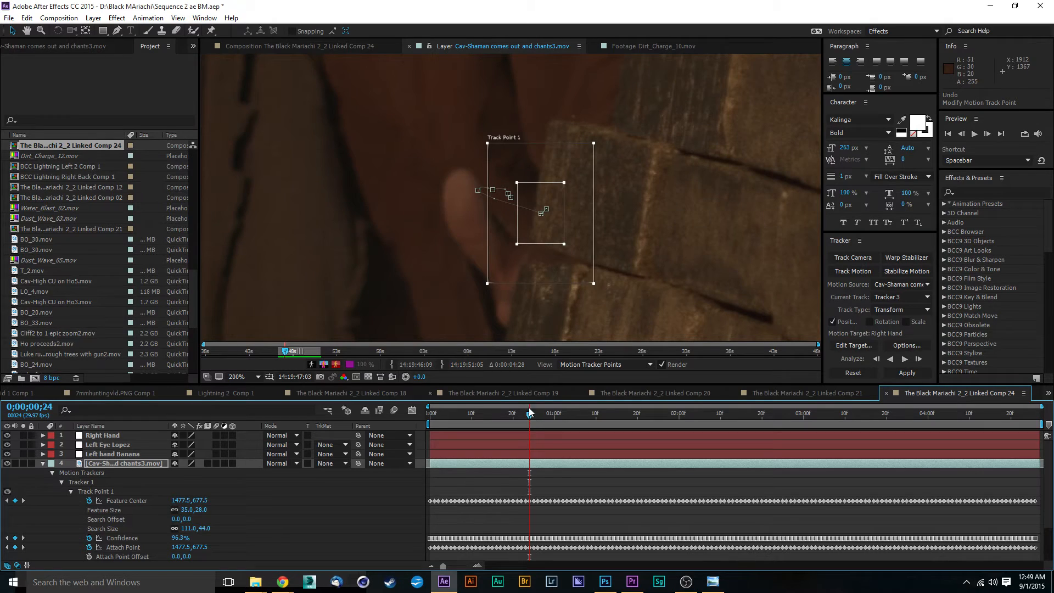
pyautogui.click(554, 201)
pyautogui.moveTo(552, 196); pyautogui.dragTo(473, 171)
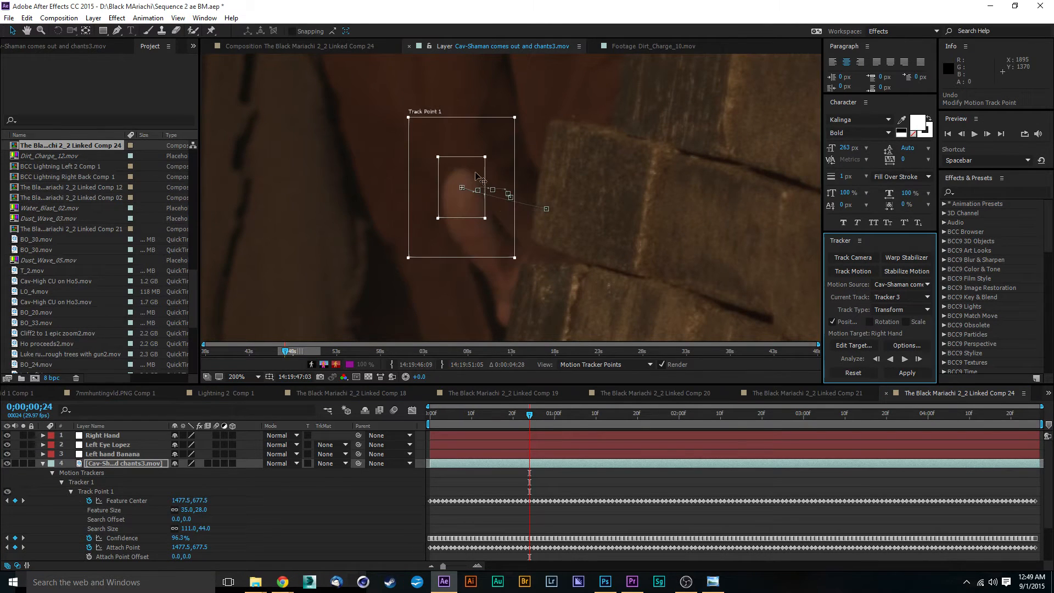
pyautogui.click(531, 414)
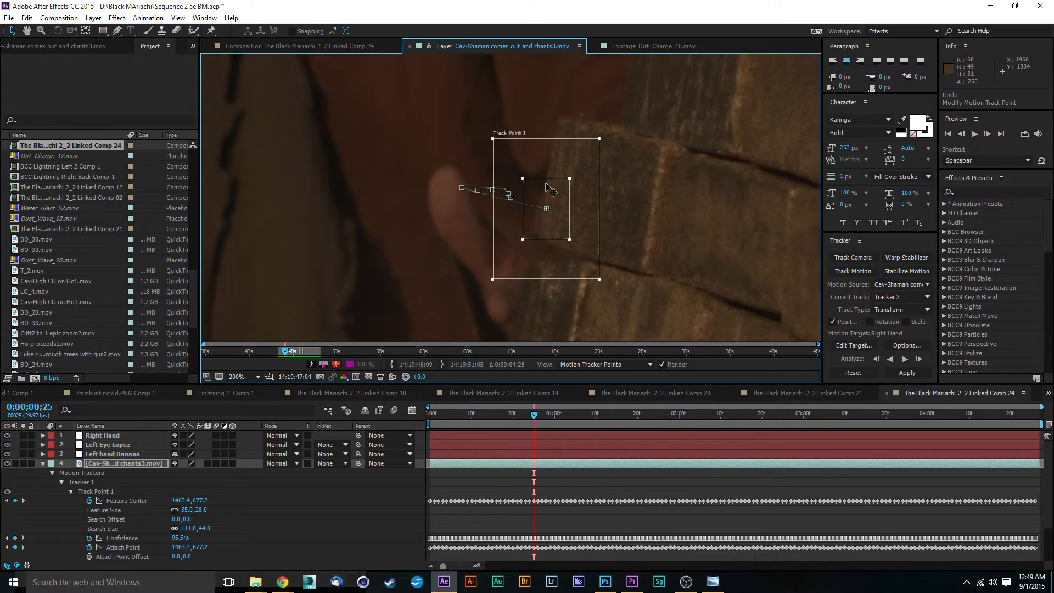
pyautogui.moveTo(547, 209); pyautogui.dragTo(447, 182)
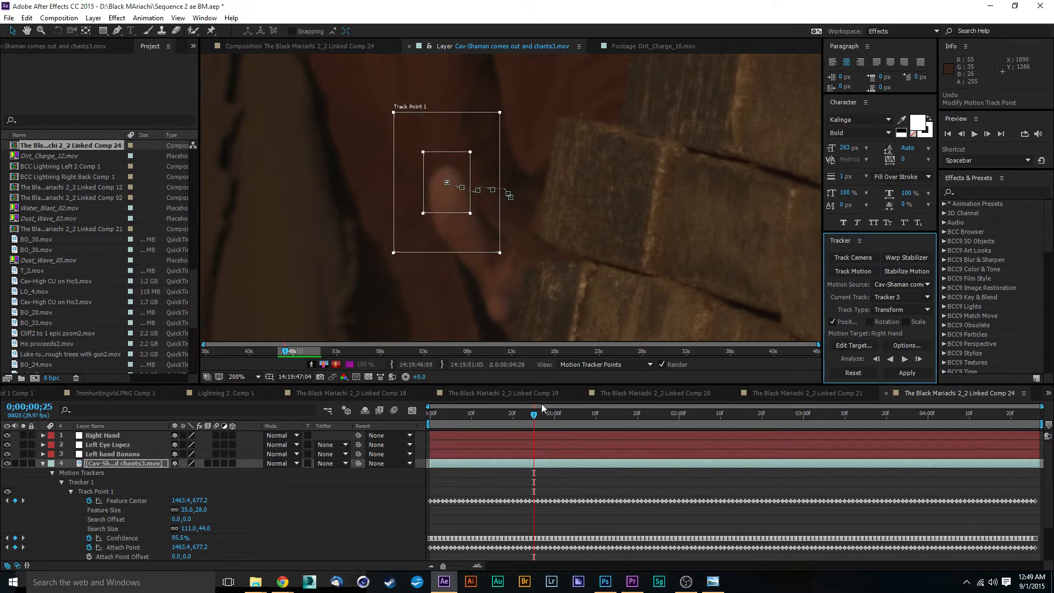
# Enlarge the feature box around the hand and analyze forward, stopping partway.
pyautogui.moveTo(536, 417)
pyautogui.mouseDown()
pyautogui.moveTo(514, 417)
pyautogui.moveTo(537, 418)
pyautogui.mouseUp()
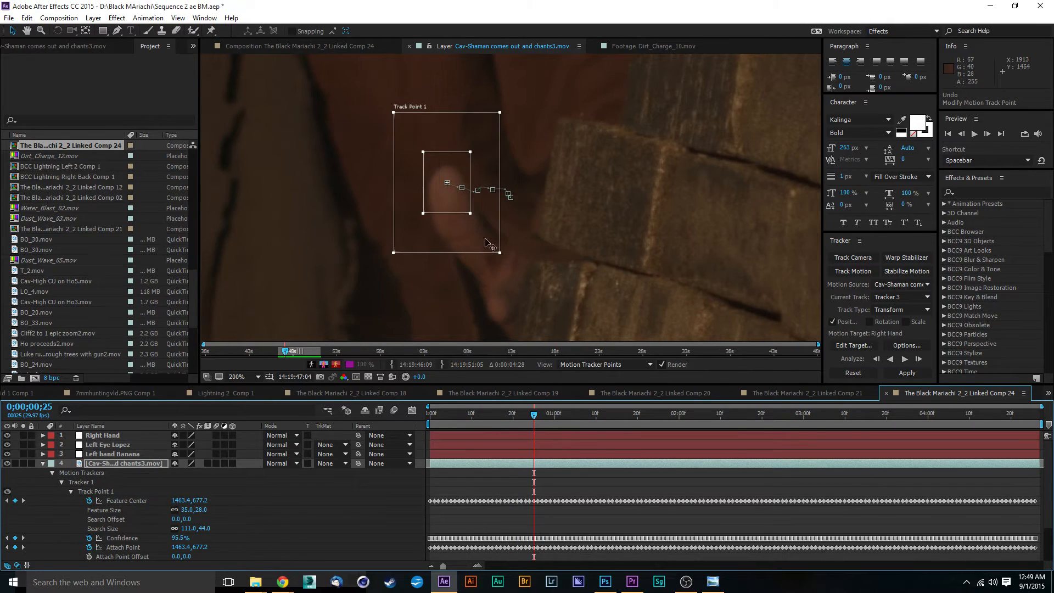
pyautogui.moveTo(470, 213); pyautogui.dragTo(504, 246)
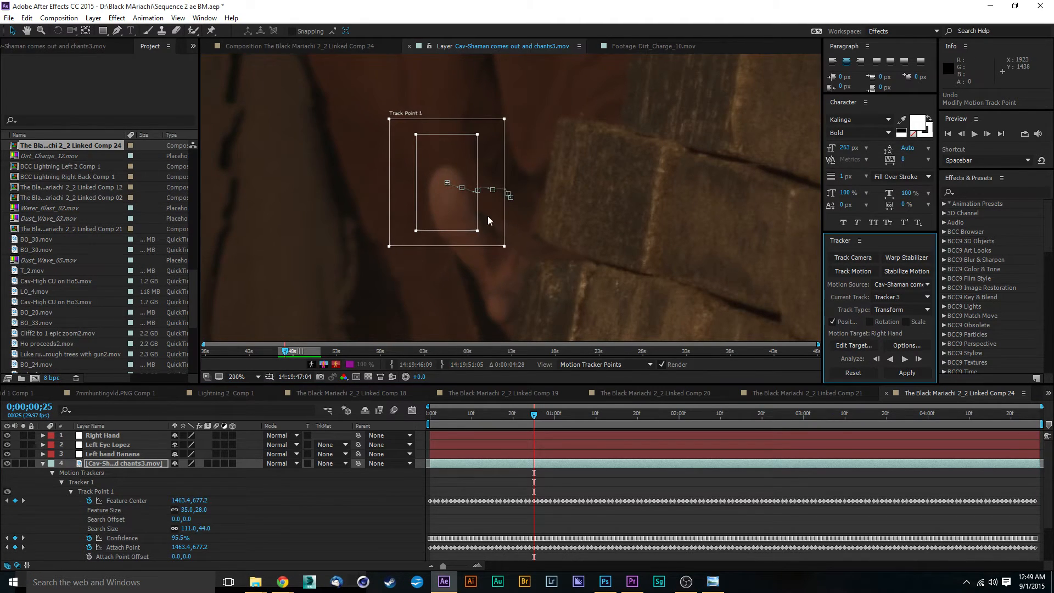
pyautogui.press(',')
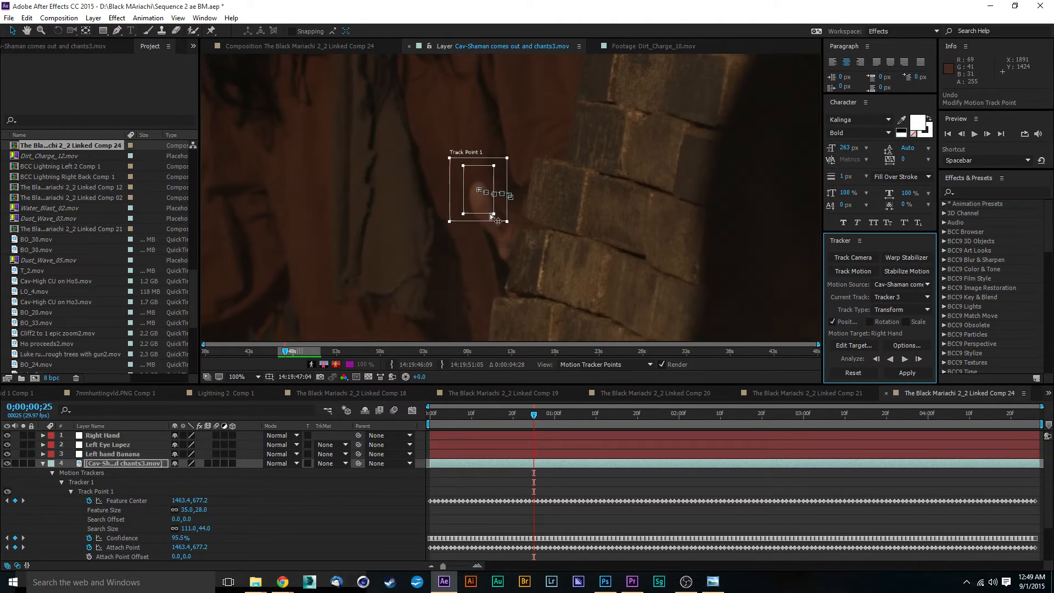
pyautogui.click(905, 359)
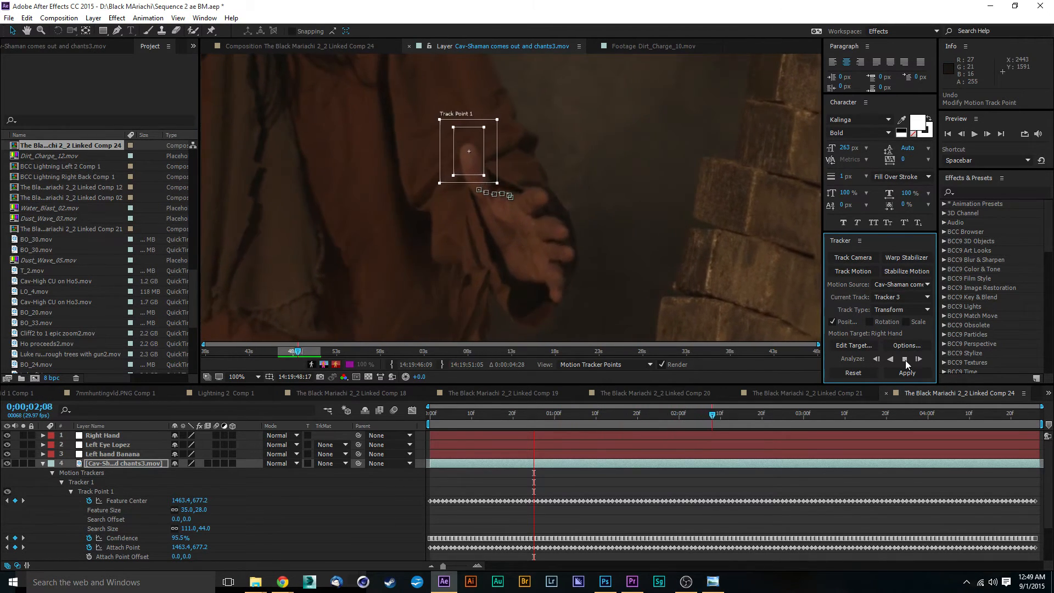
pyautogui.click(906, 360)
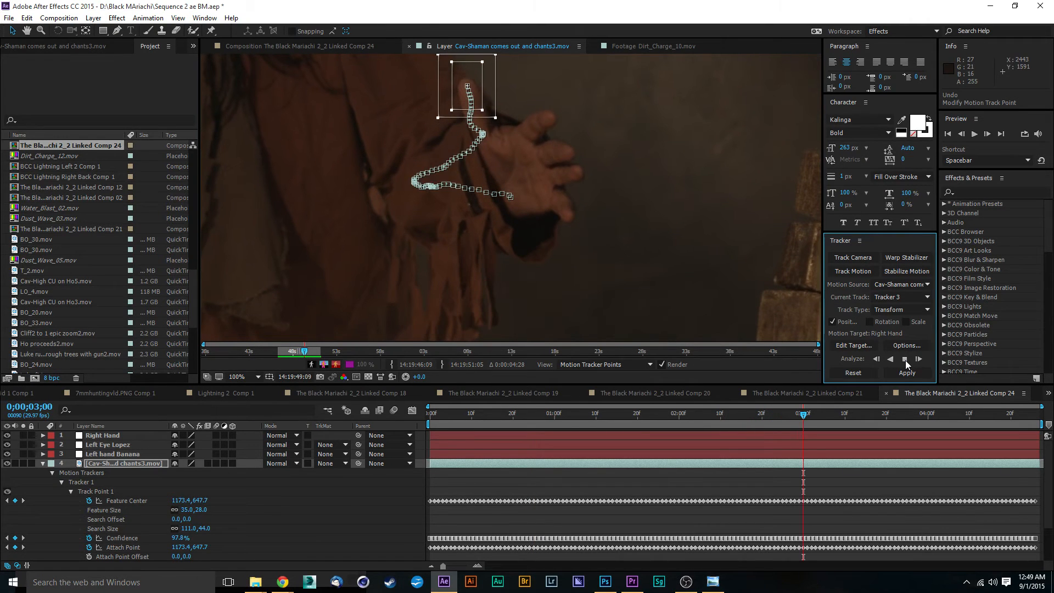
# Nudge the track point back onto the hand at frame 3;00 and resume analyzing forward.
pyautogui.moveTo(664, 209); pyautogui.dragTo(675, 315)
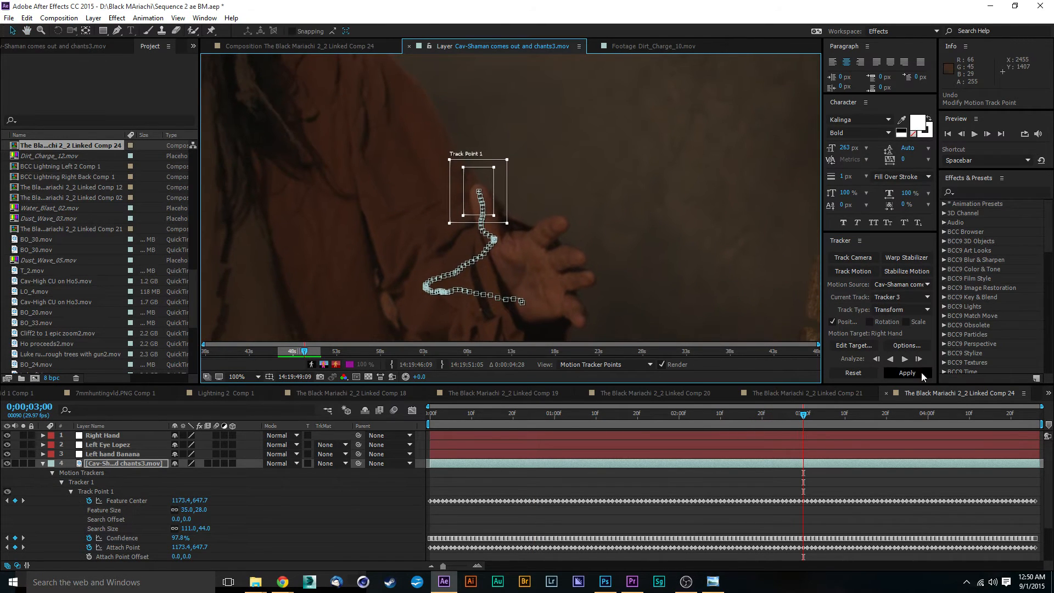
pyautogui.click(905, 359)
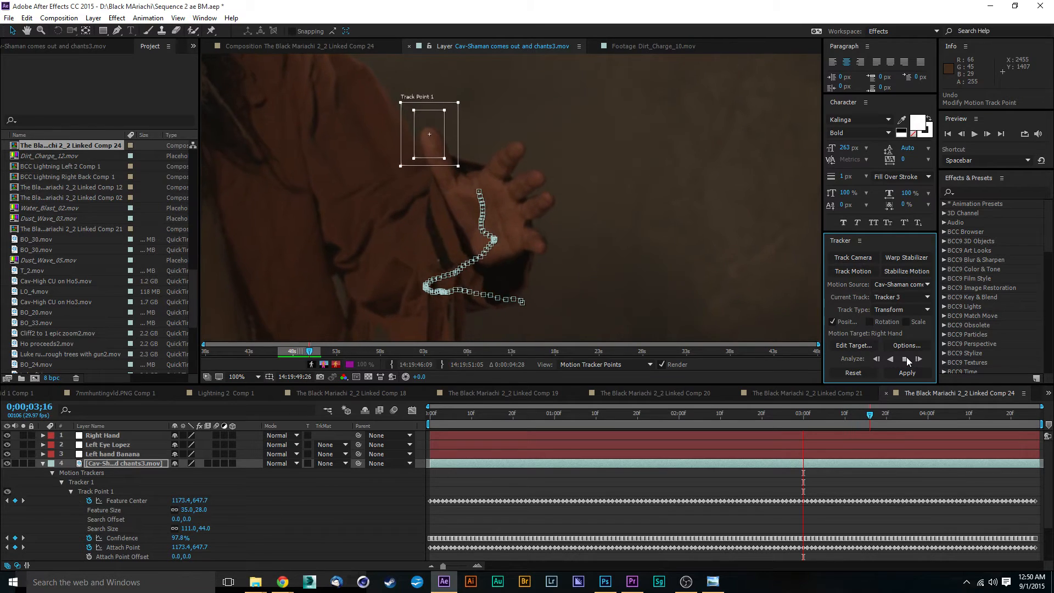
# Continue analyzing the hand track forward through to the end of the clip.
pyautogui.click(906, 359)
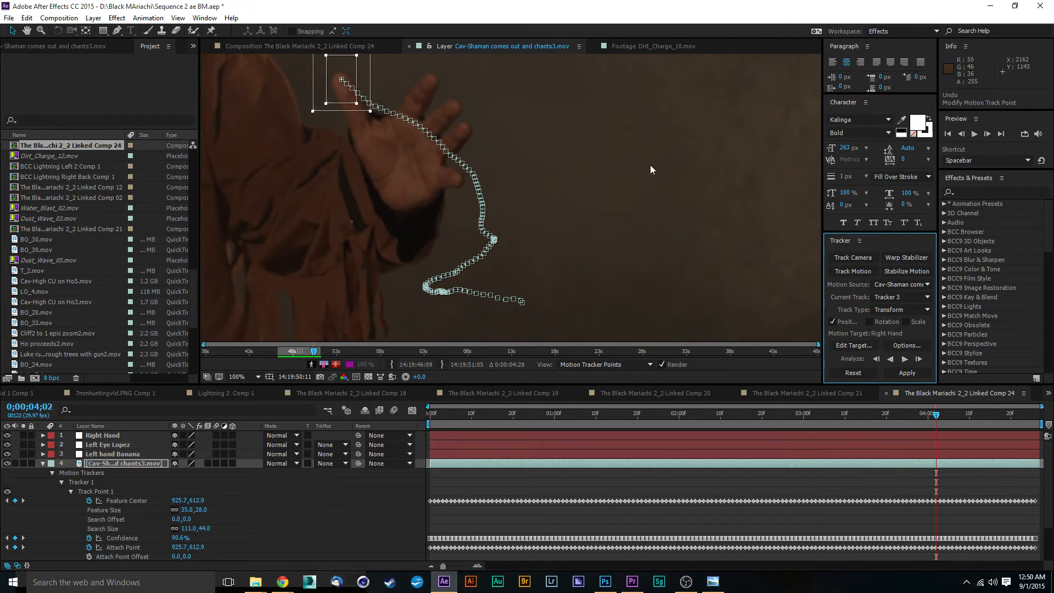
pyautogui.moveTo(651, 169); pyautogui.dragTo(776, 278)
pyautogui.click(904, 359)
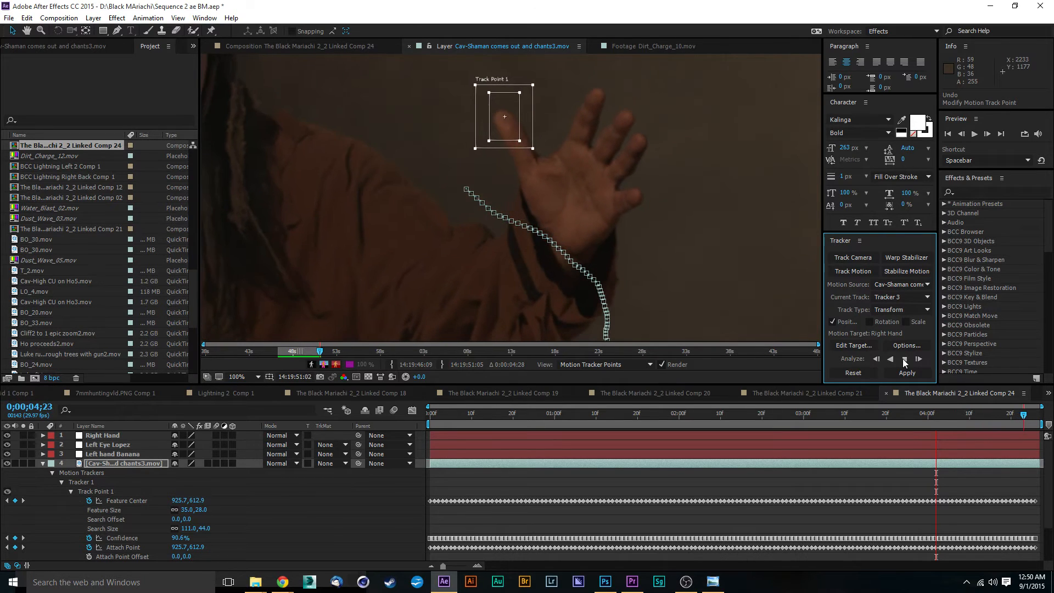
pyautogui.scroll(-2, 581, 223)
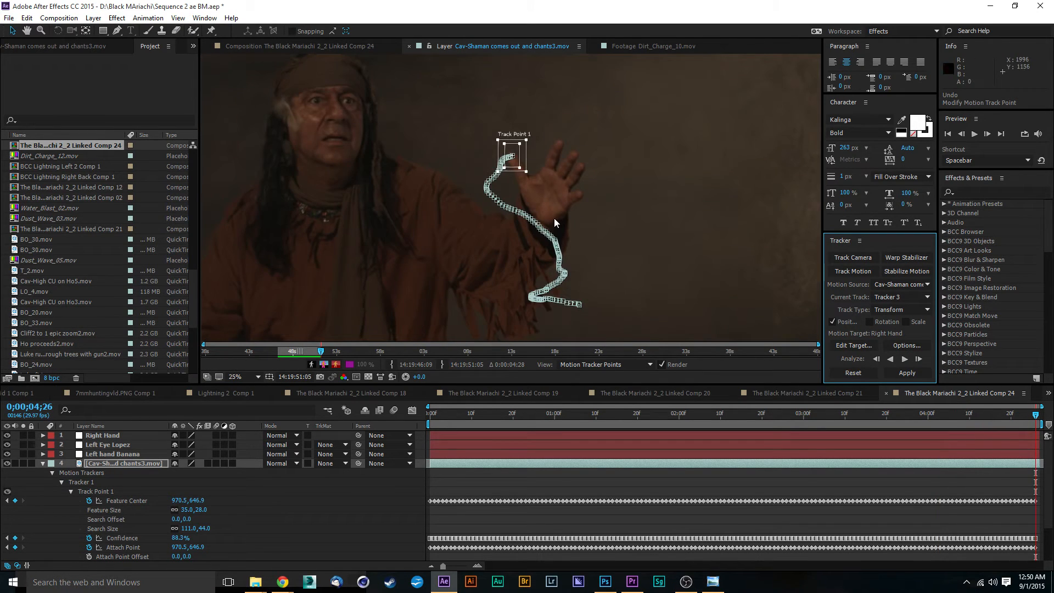
# Set the tracker's motion target to the Left hand Banana layer and apply the track in X and Y.
pyautogui.press(',')
pyautogui.click(321, 532)
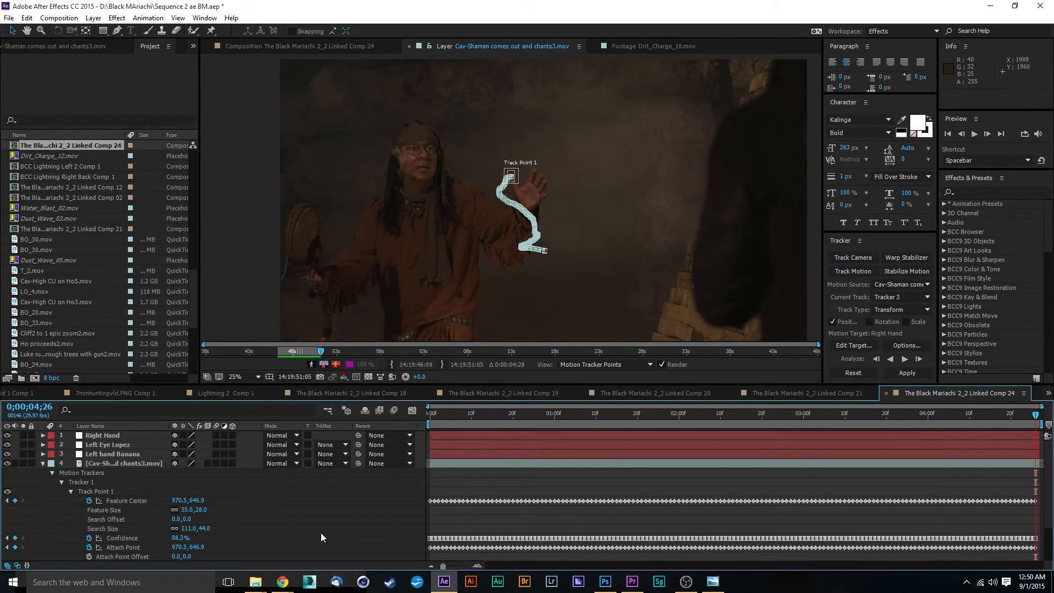
pyautogui.click(237, 285)
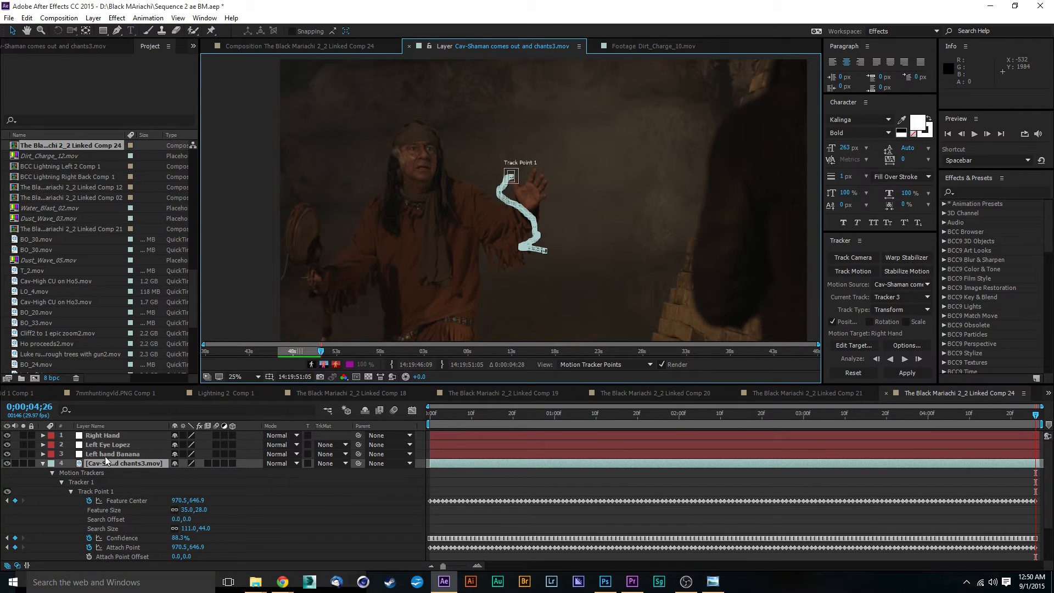
pyautogui.click(117, 466)
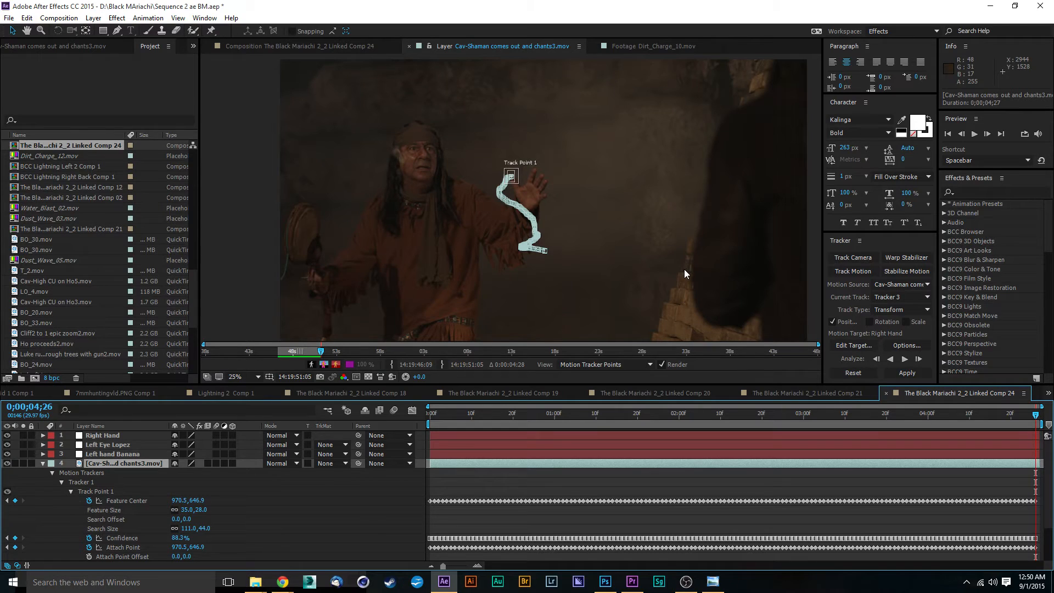
pyautogui.click(866, 347)
pyautogui.click(536, 275)
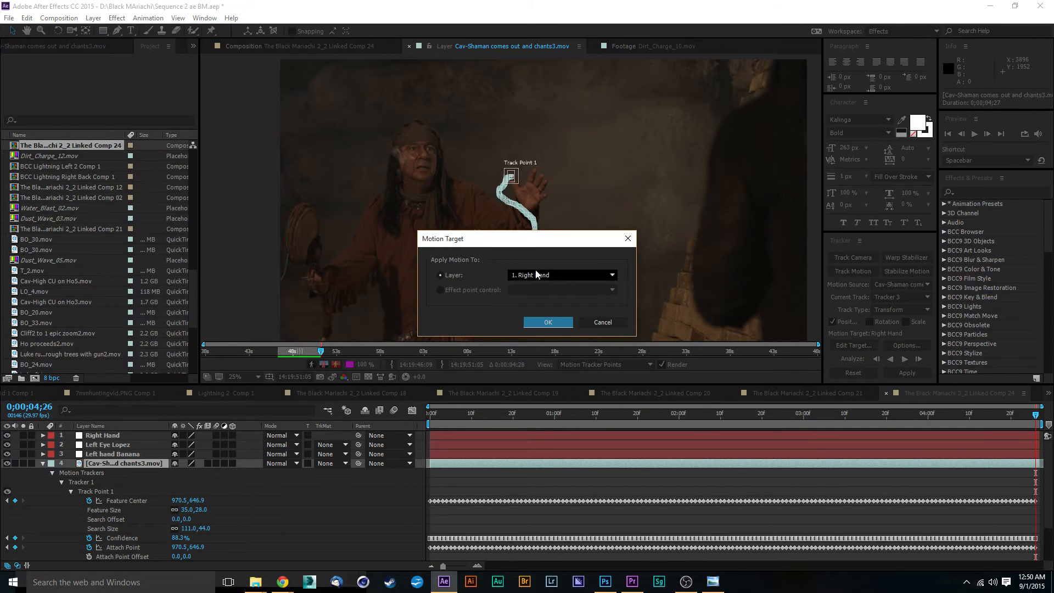
pyautogui.click(542, 317)
pyautogui.click(547, 323)
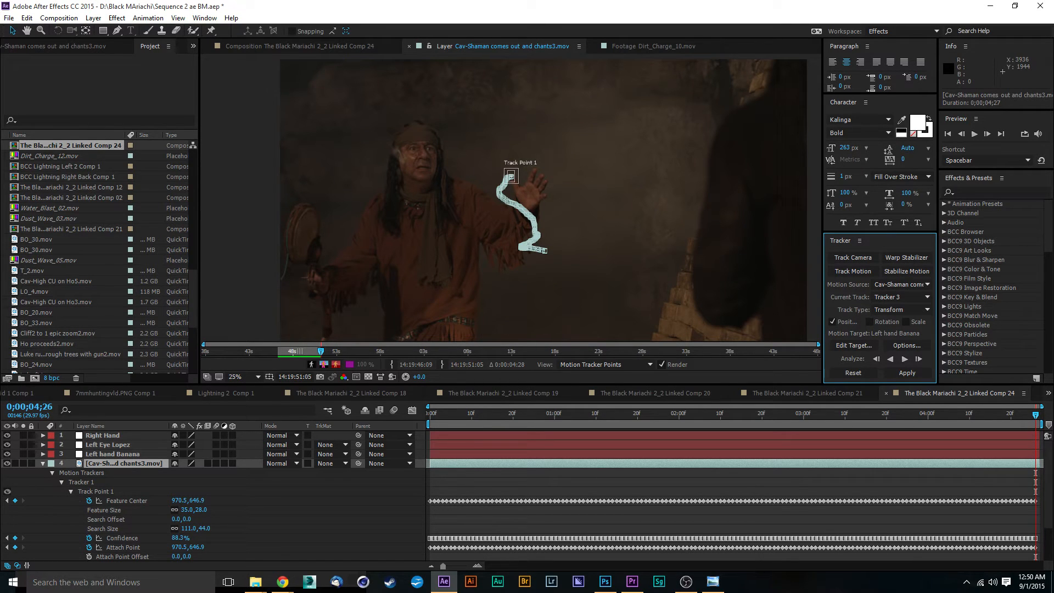
pyautogui.click(907, 373)
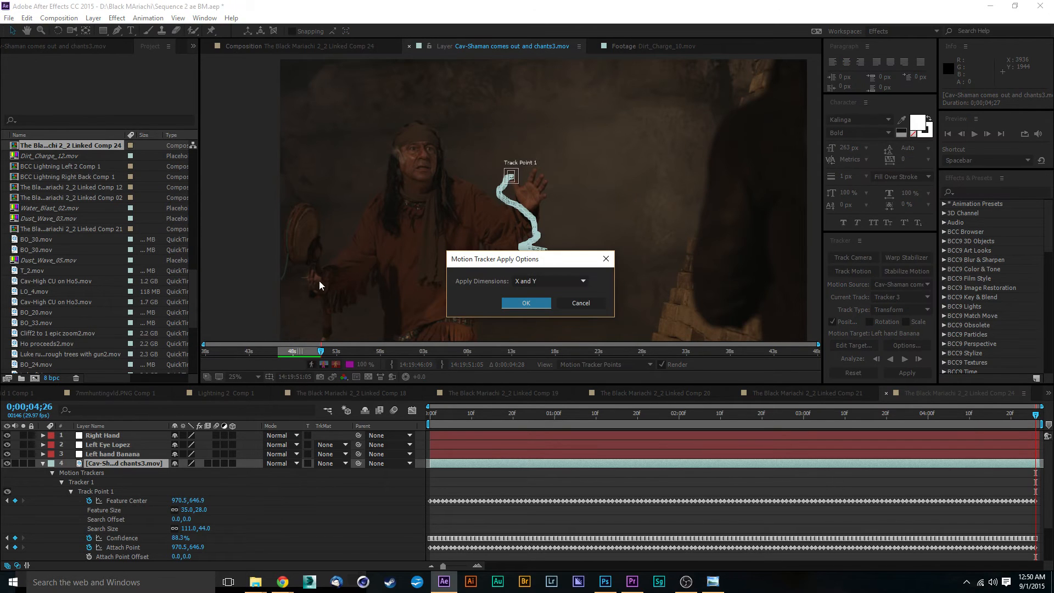
pyautogui.click(526, 303)
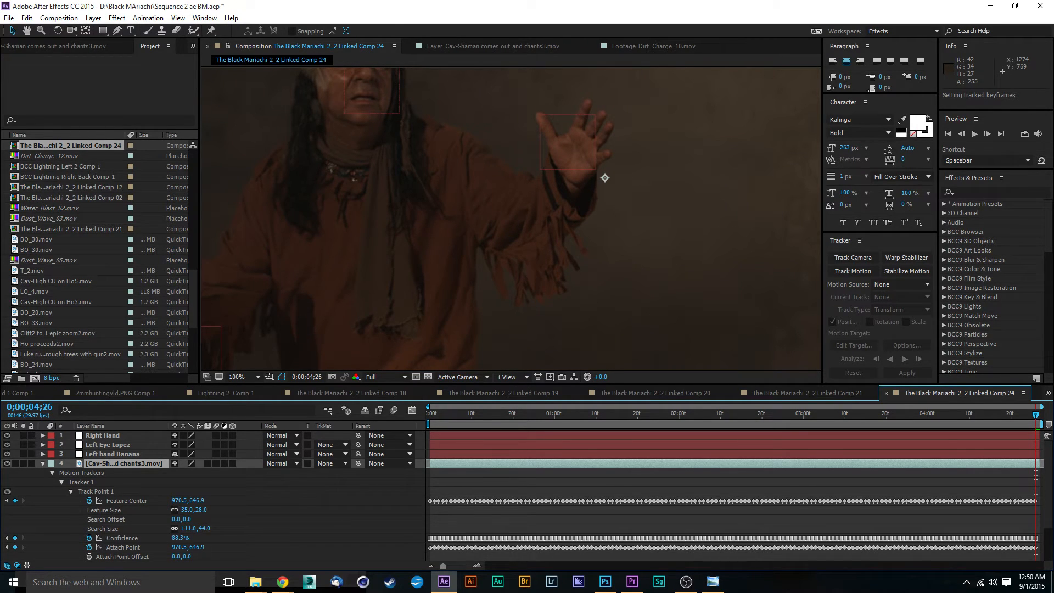
# Create a new 1920 x 1080 px black solid layer in the composition.
pyautogui.hotkey('alt', 'Tab')
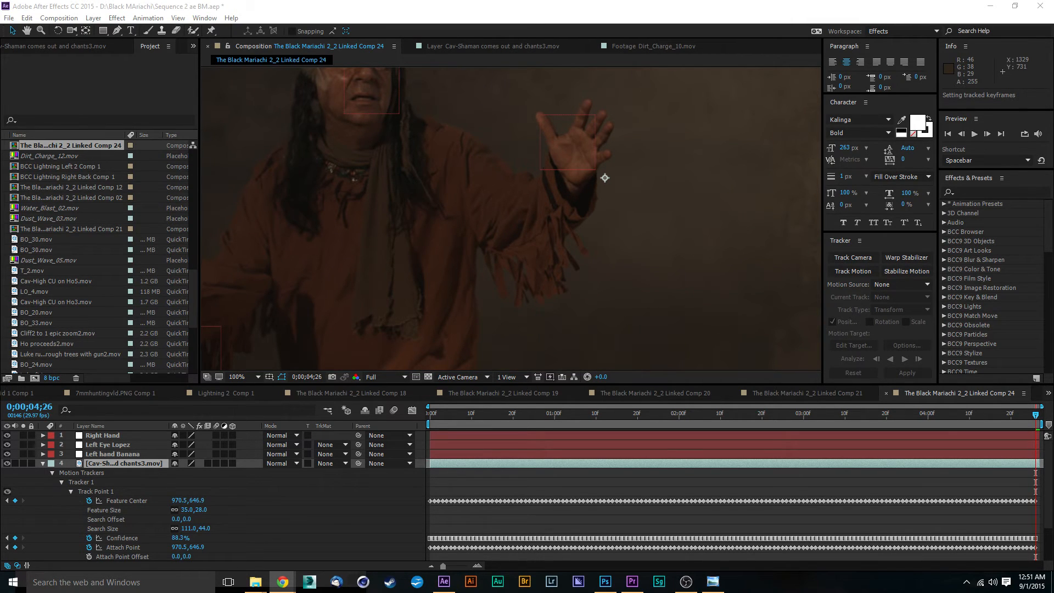
pyautogui.moveTo(384, 232); pyautogui.dragTo(765, 219)
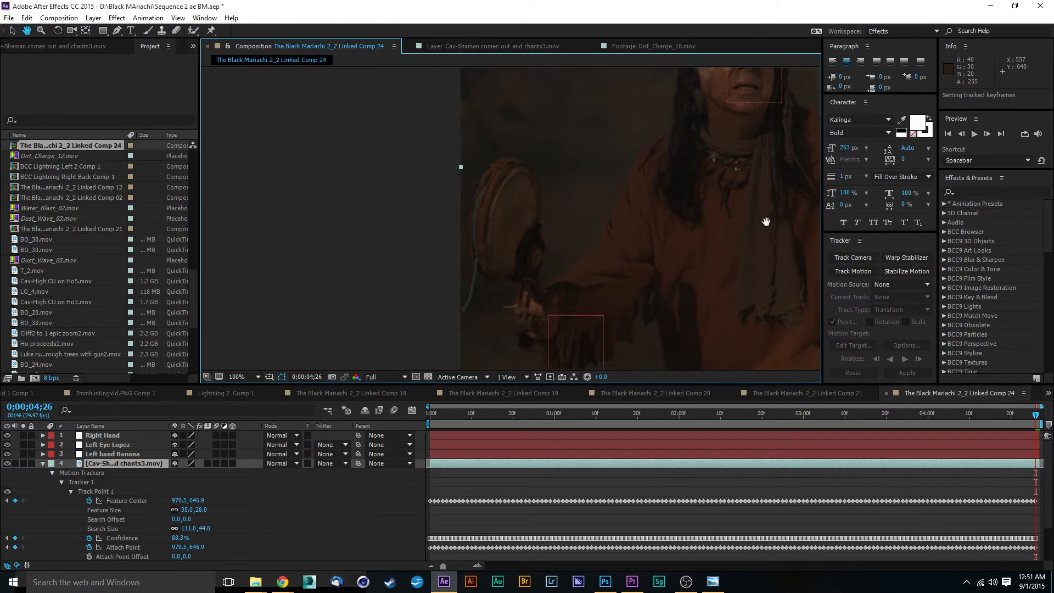
pyautogui.scroll(-2, 675, 240)
pyautogui.moveTo(683, 237); pyautogui.dragTo(520, 230)
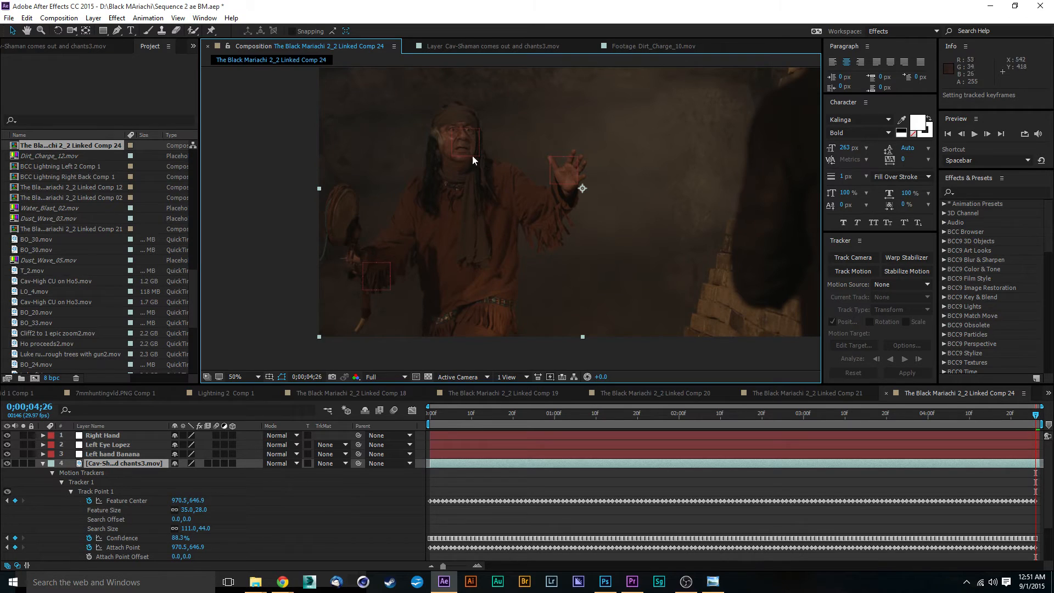
pyautogui.click(44, 467)
pyautogui.click(43, 465)
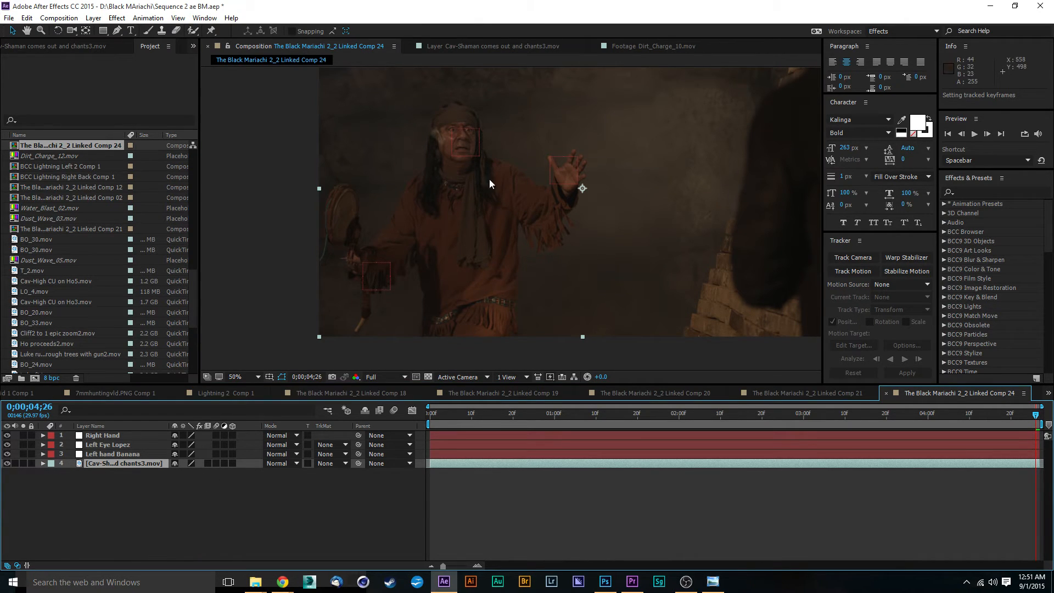
pyautogui.moveTo(647, 196); pyautogui.dragTo(575, 255)
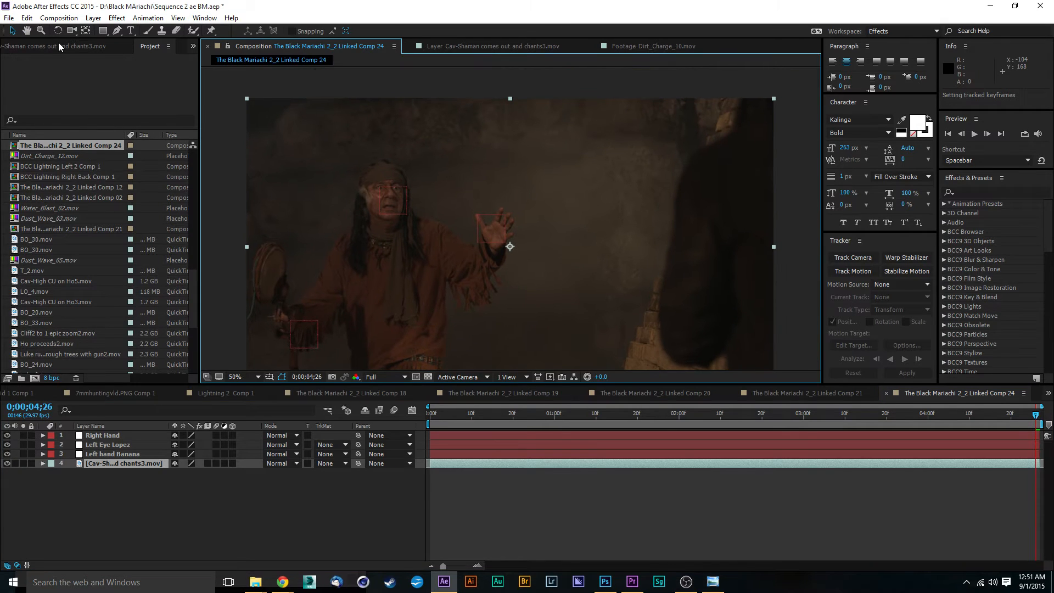
pyautogui.click(93, 17)
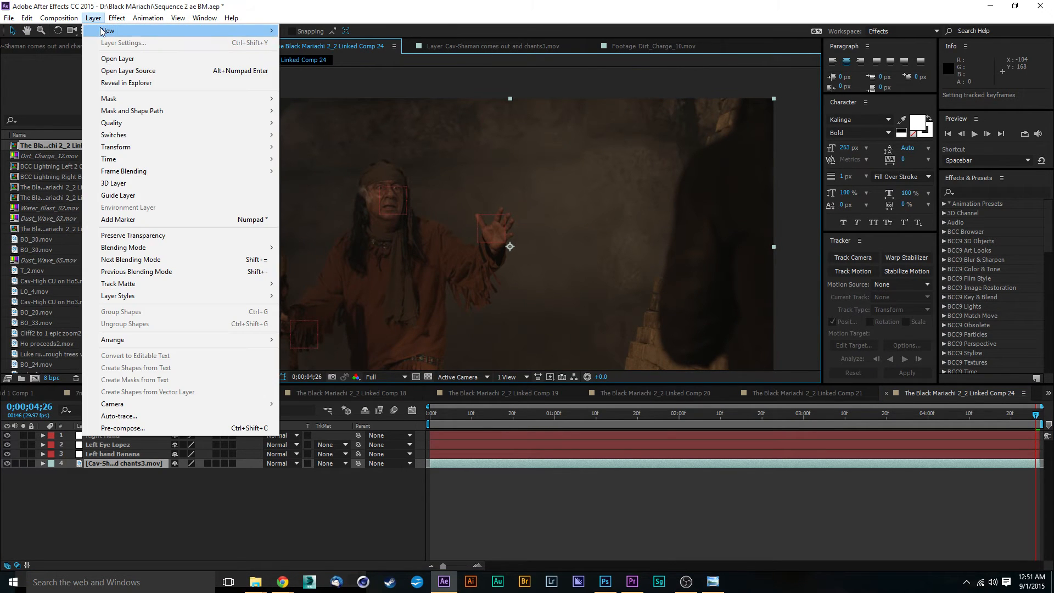
pyautogui.moveTo(105, 31)
pyautogui.click(322, 44)
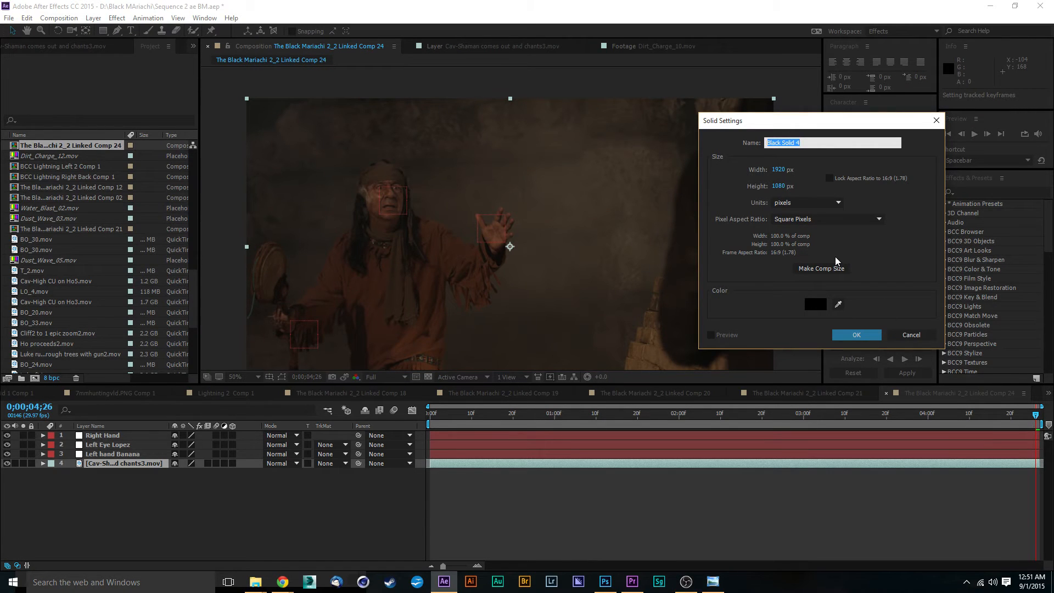
pyautogui.click(850, 337)
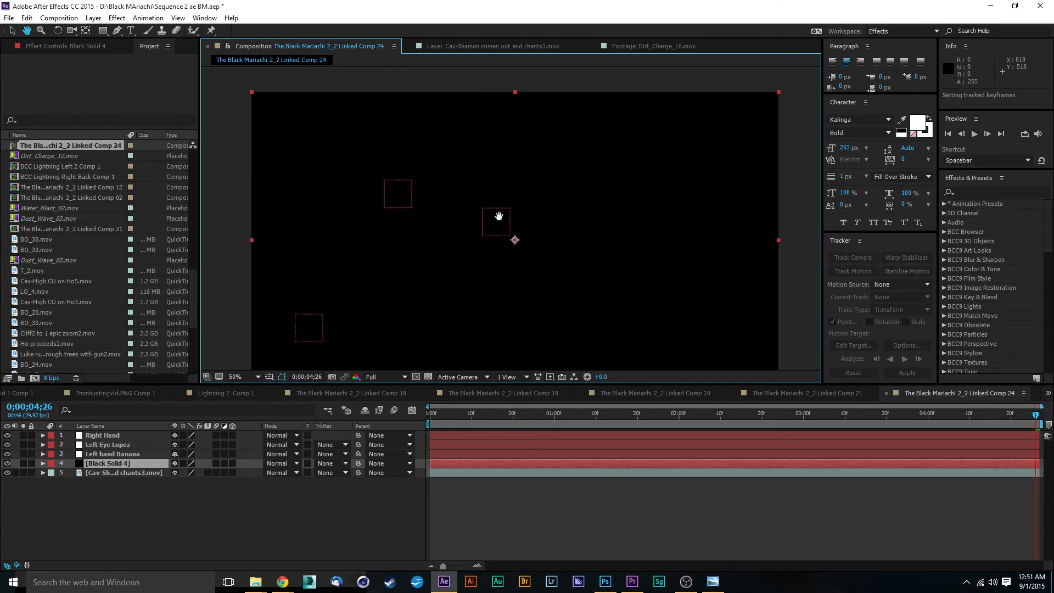
# Search the effects list for fracta.
pyautogui.moveTo(499, 216); pyautogui.dragTo(622, 173)
pyautogui.moveTo(547, 210); pyautogui.dragTo(489, 249)
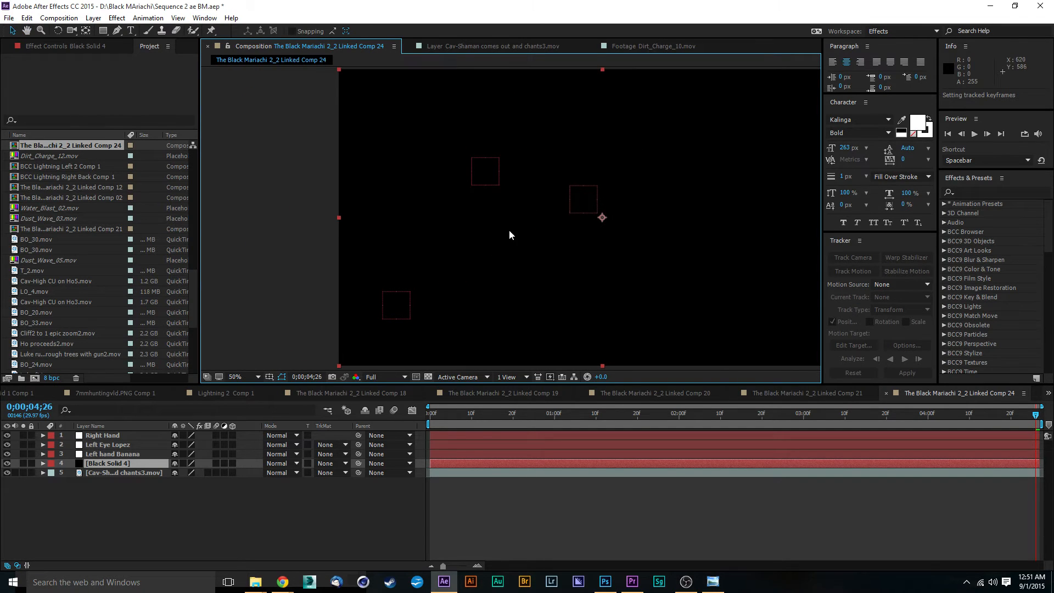
pyautogui.click(975, 193)
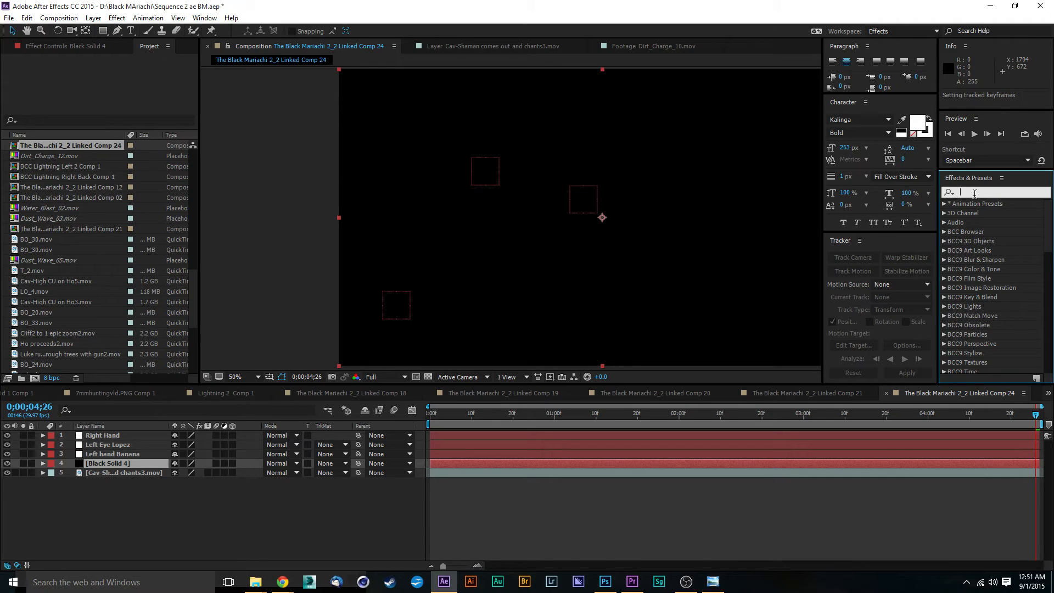
pyautogui.write('fractal')
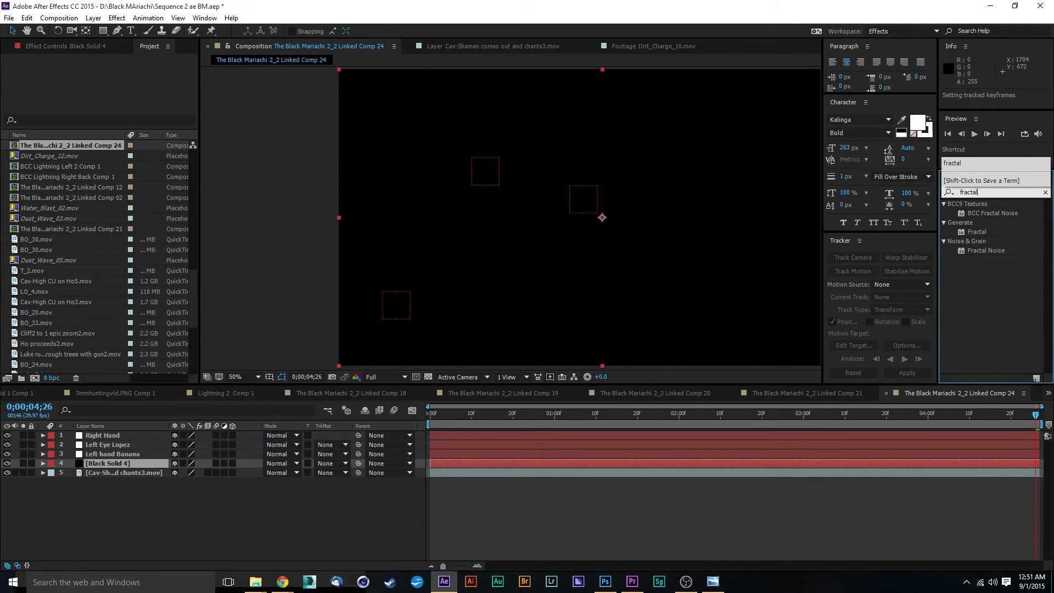
pyautogui.click(977, 283)
pyautogui.moveTo(969, 238); pyautogui.dragTo(522, 464)
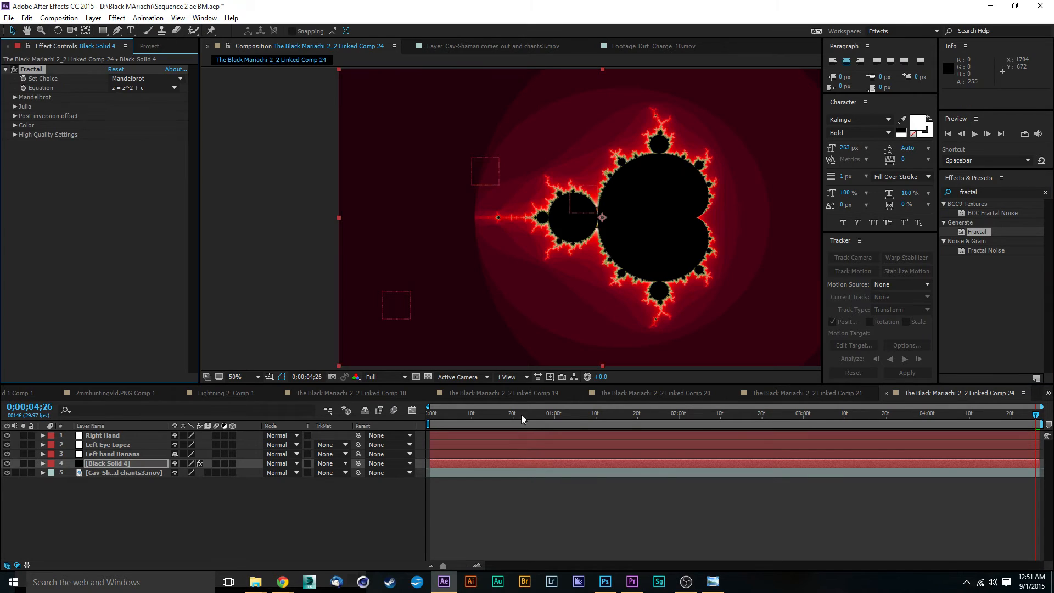
pyautogui.hotkey('ctrl', 'z')
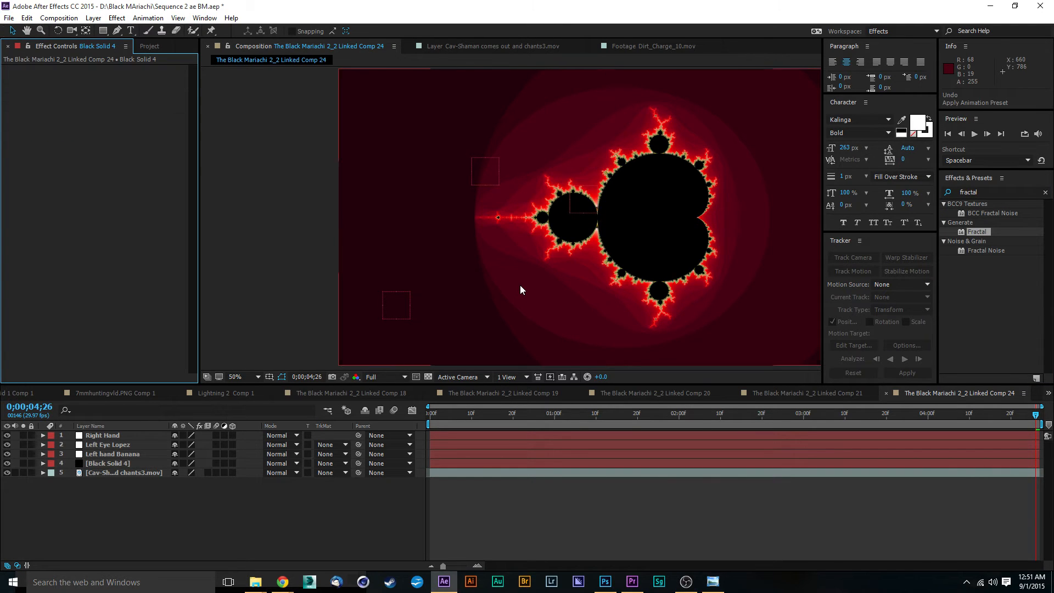
pyautogui.moveTo(968, 251); pyautogui.dragTo(455, 477)
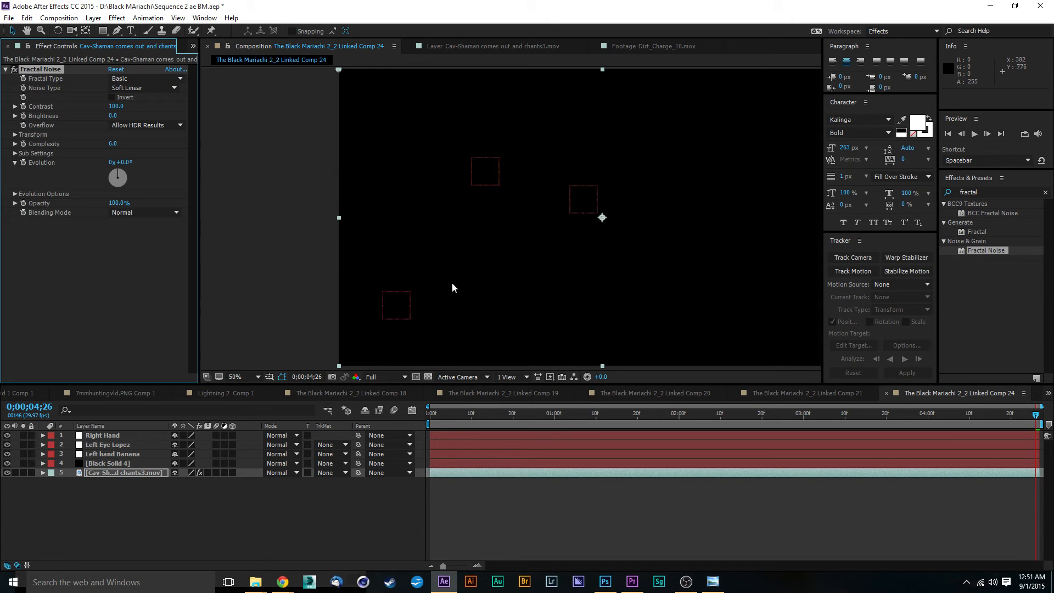
pyautogui.hotkey('ctrl', 'z')
# Apply the Fractal Noise effect to the black solid layer.
pyautogui.moveTo(969, 251); pyautogui.dragTo(474, 465)
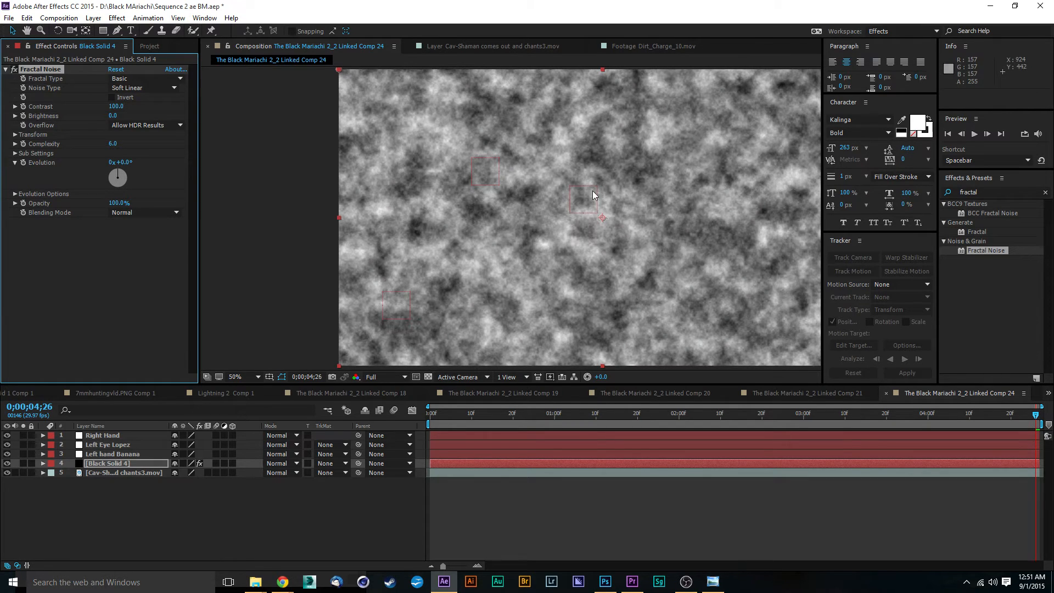
pyautogui.moveTo(681, 251); pyautogui.dragTo(658, 257)
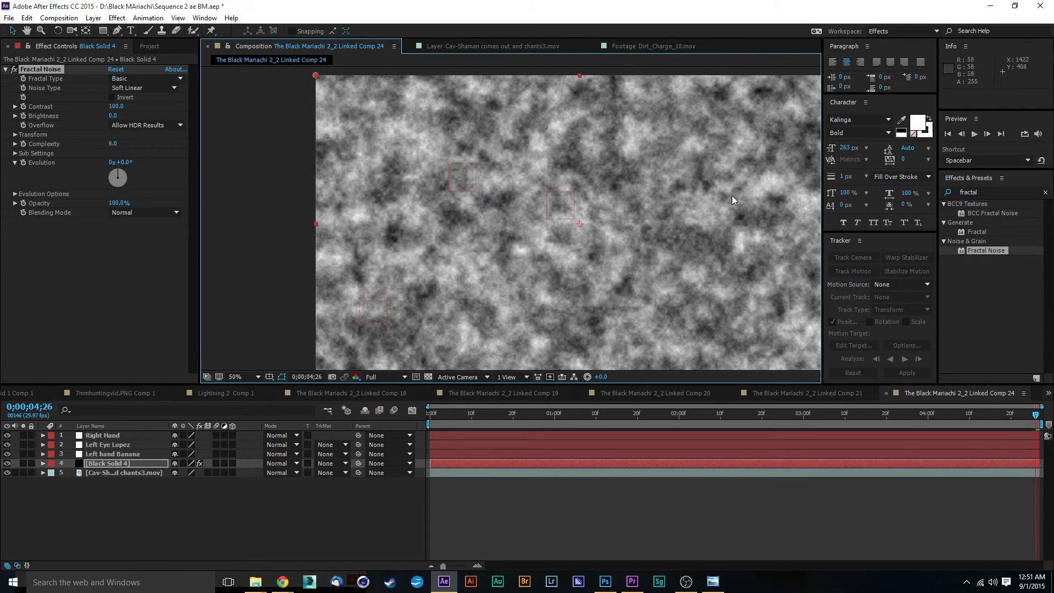
pyautogui.hotkey('alt', 'Tab')
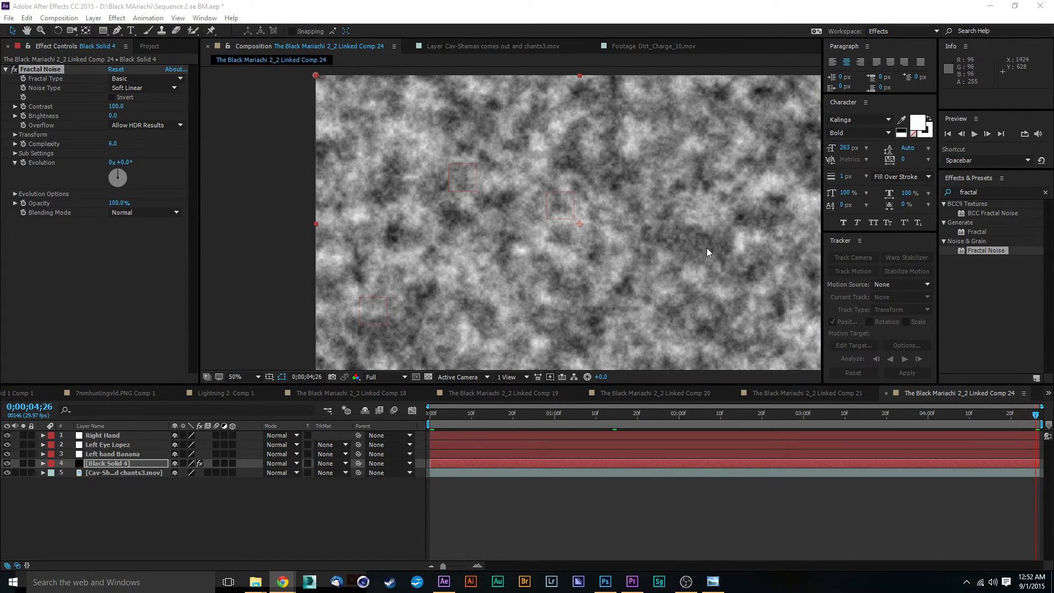
pyautogui.moveTo(707, 248); pyautogui.dragTo(618, 207)
pyautogui.press('v')
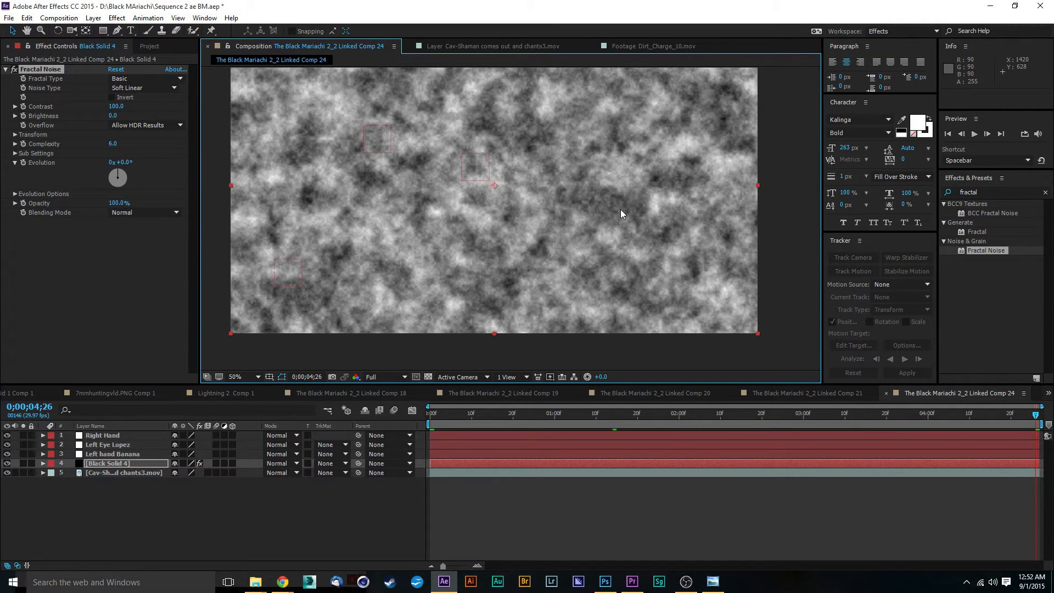
pyautogui.moveTo(489, 140); pyautogui.dragTo(549, 190)
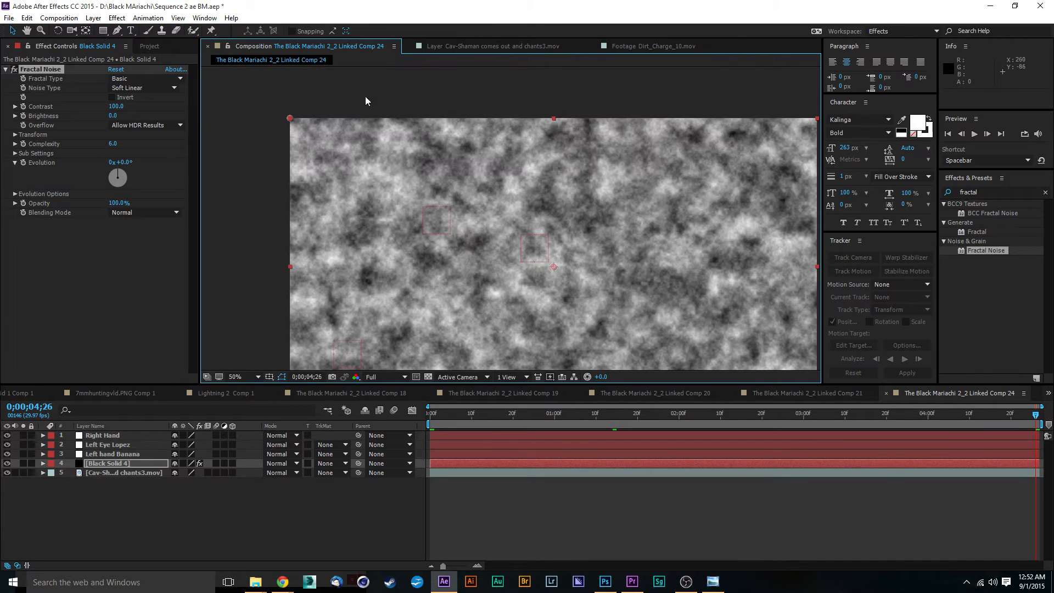
# Try the Turbulent Smooth, Turbulent Basic, Turbulent Sharp, Smeary and Swirly fractal types on the noise.
pyautogui.click(131, 80)
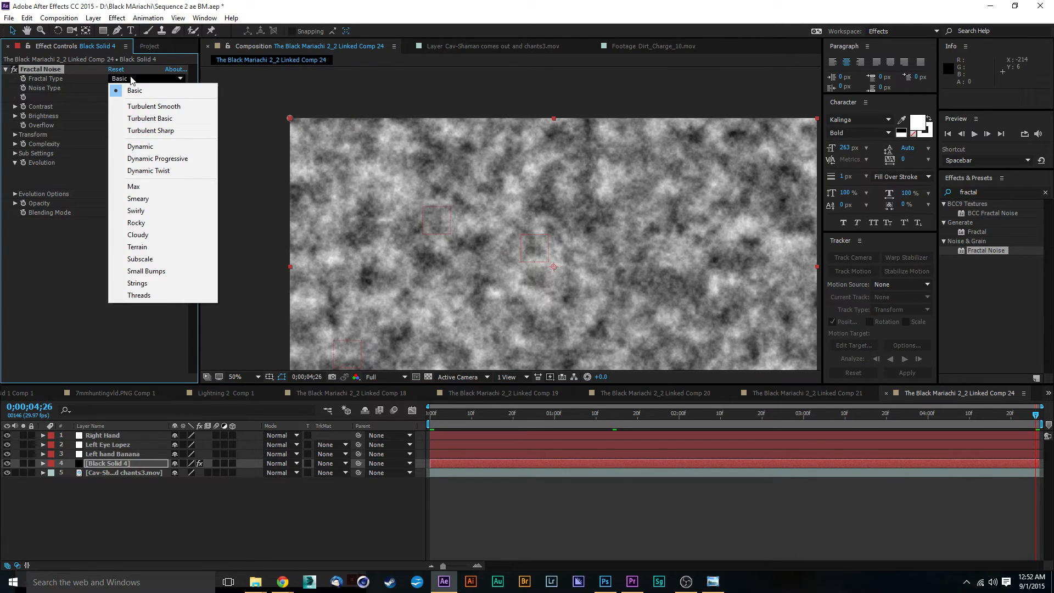
pyautogui.click(145, 110)
pyautogui.moveTo(611, 240); pyautogui.dragTo(538, 199)
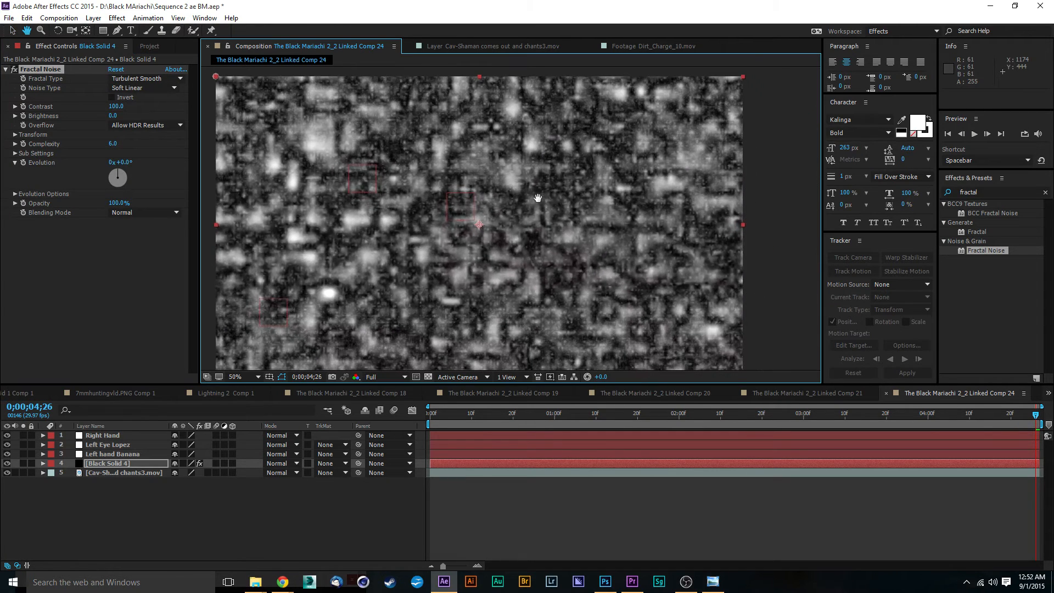
pyautogui.click(159, 80)
pyautogui.click(160, 118)
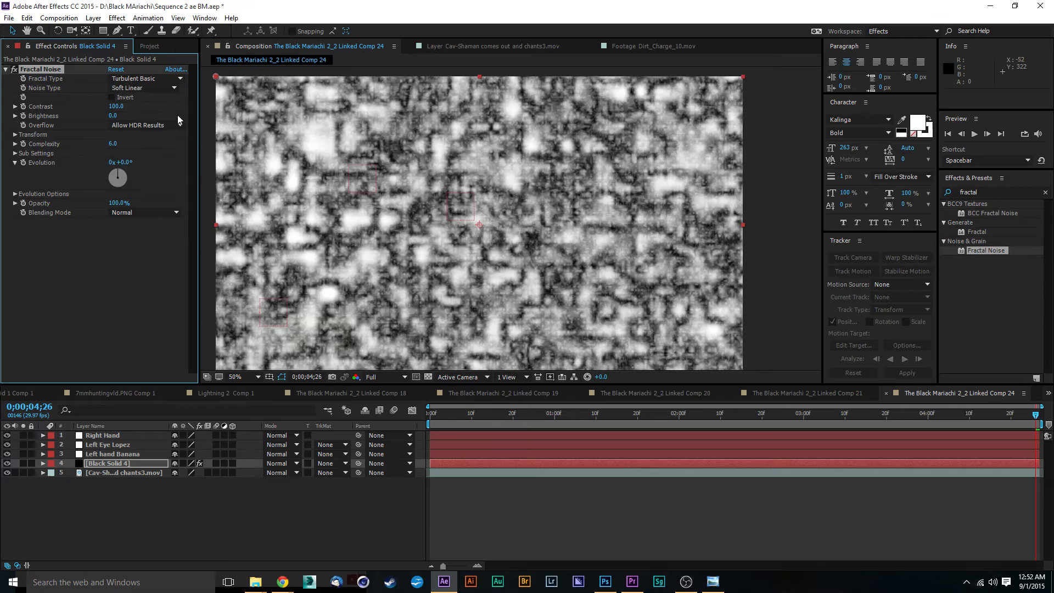
pyautogui.click(156, 80)
pyautogui.click(153, 130)
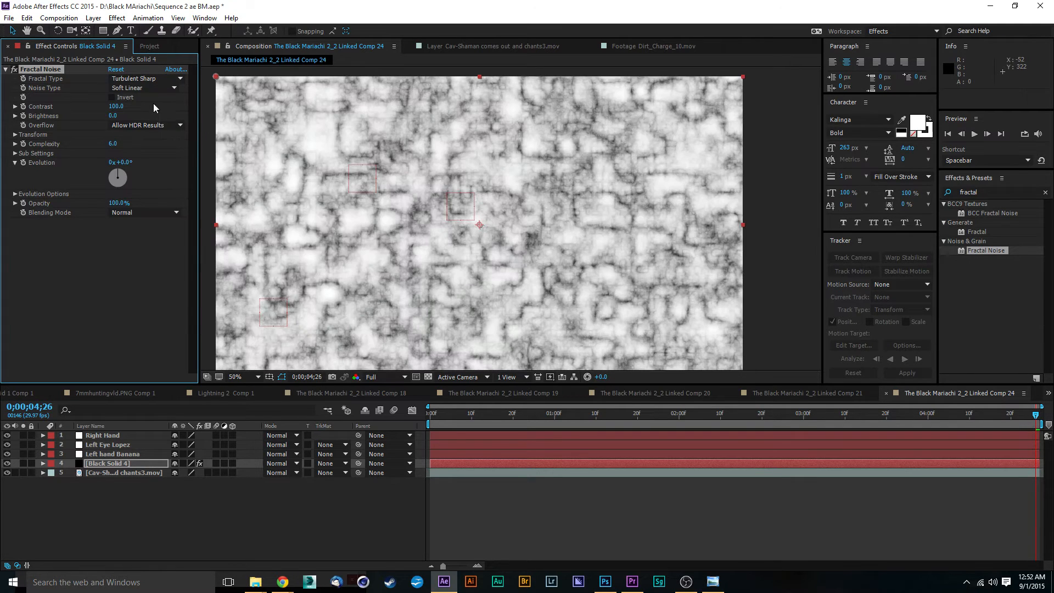
pyautogui.click(146, 82)
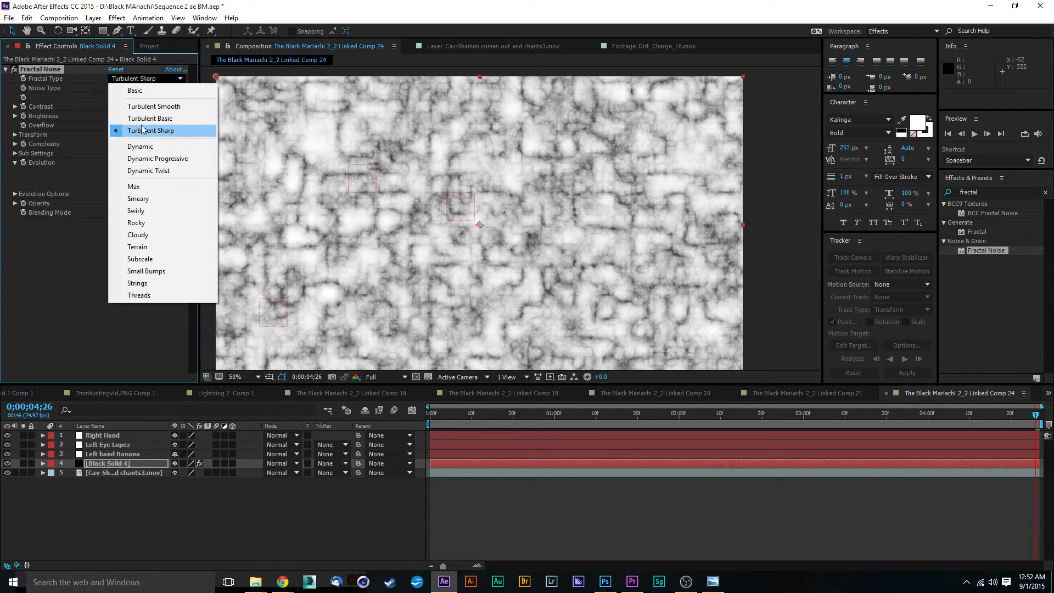
pyautogui.click(142, 199)
pyautogui.click(145, 78)
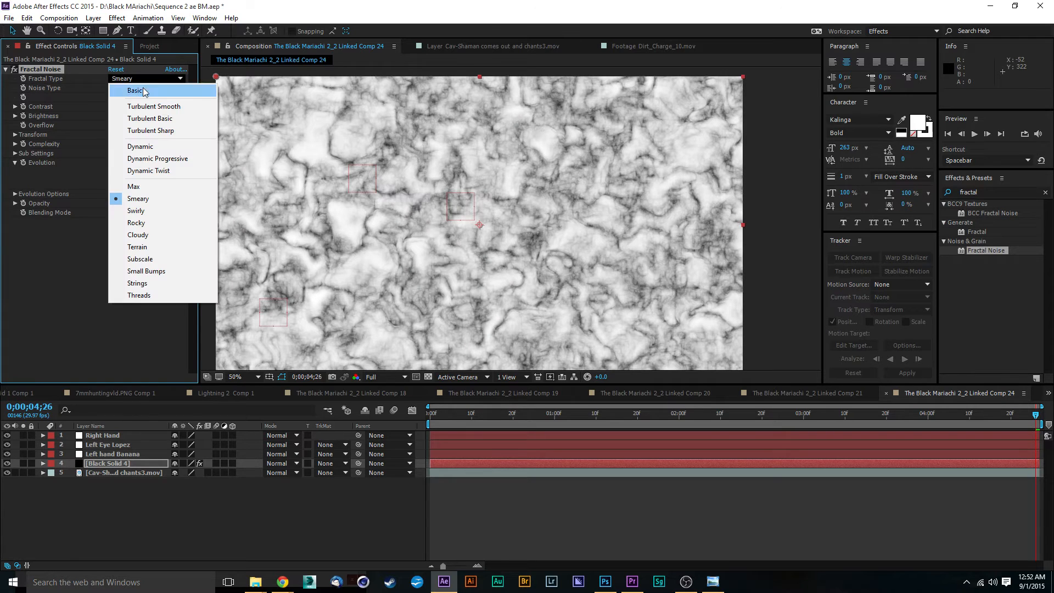
pyautogui.click(157, 211)
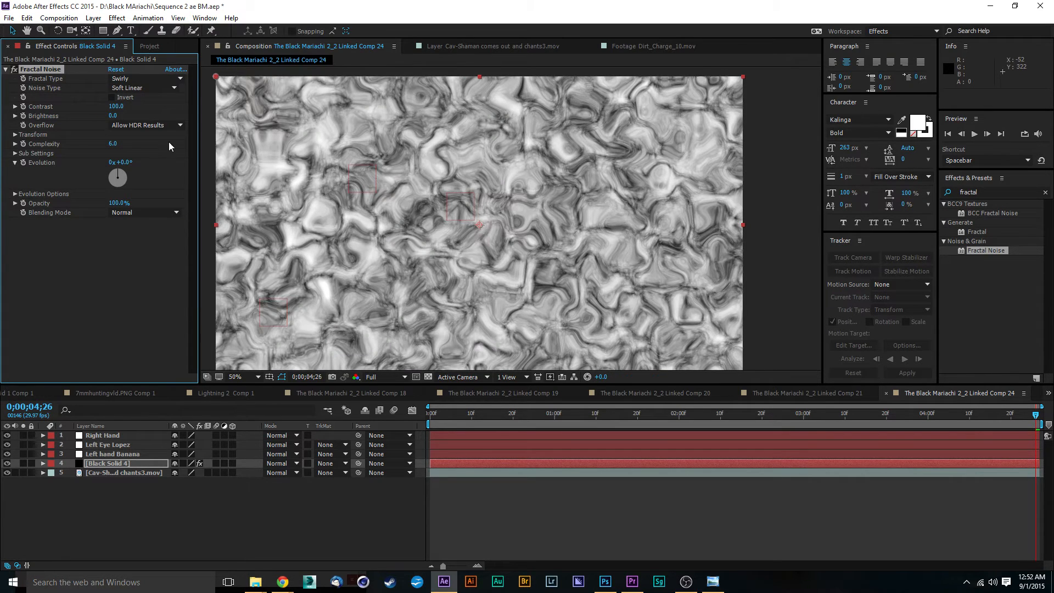
# Try the Cloudy, Terrain, Strings and Threads fractal types, finally setting Fractal Type to Swirly.
pyautogui.click(145, 78)
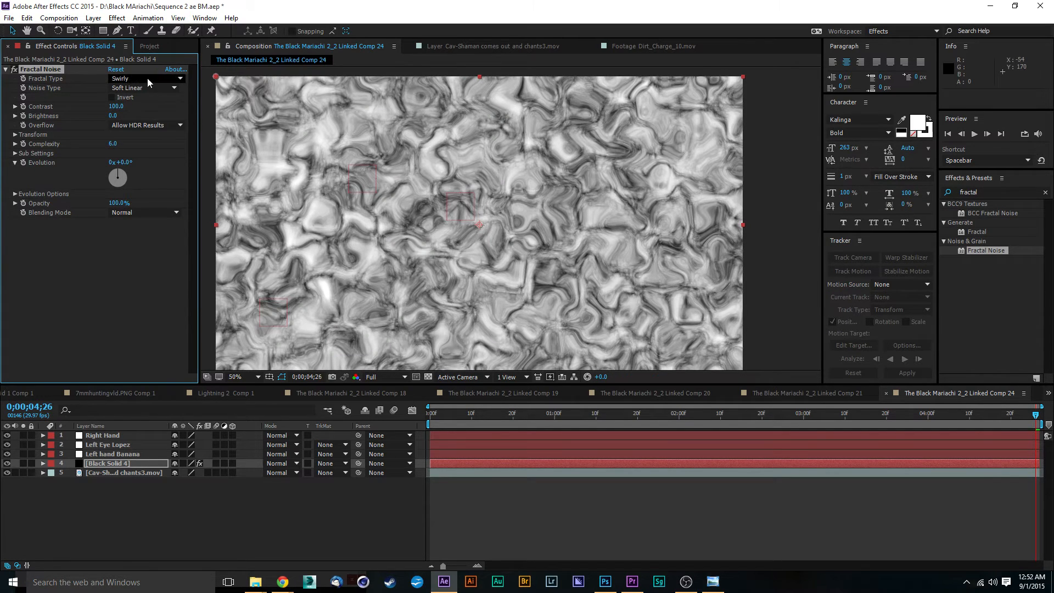
pyautogui.click(154, 237)
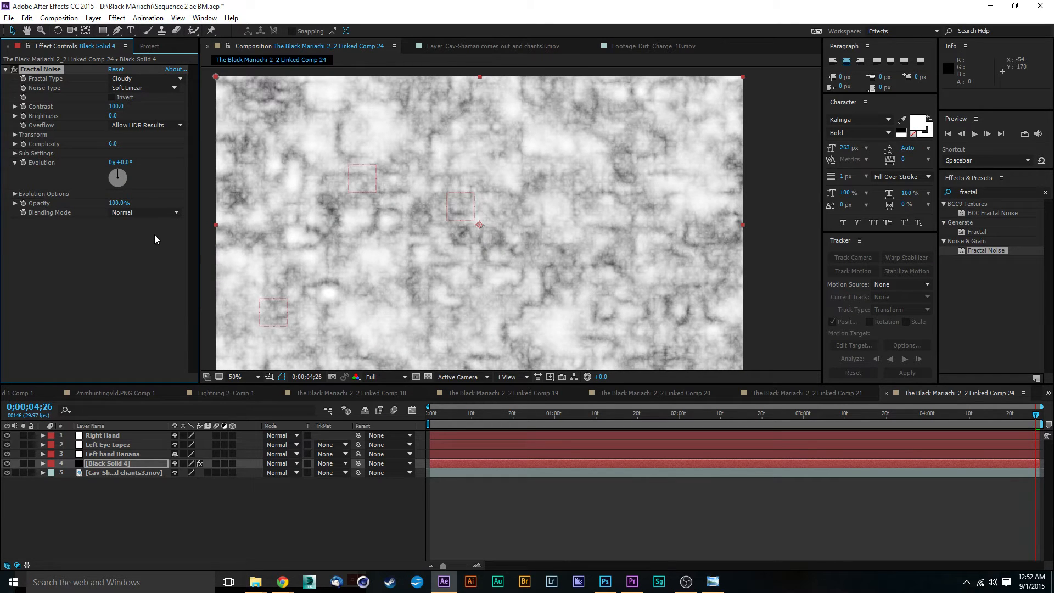
pyautogui.click(151, 80)
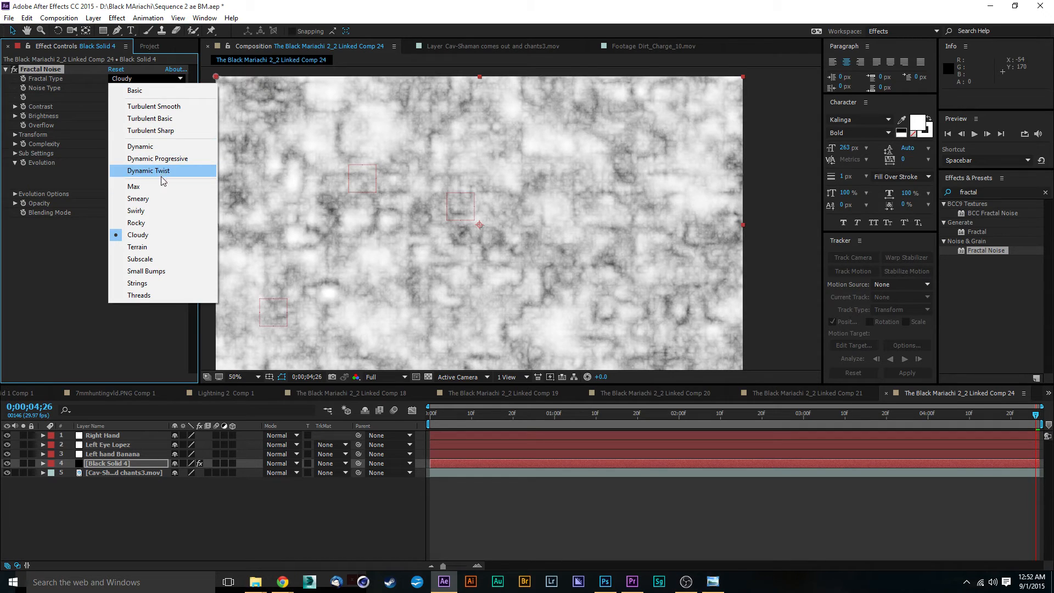
pyautogui.click(159, 246)
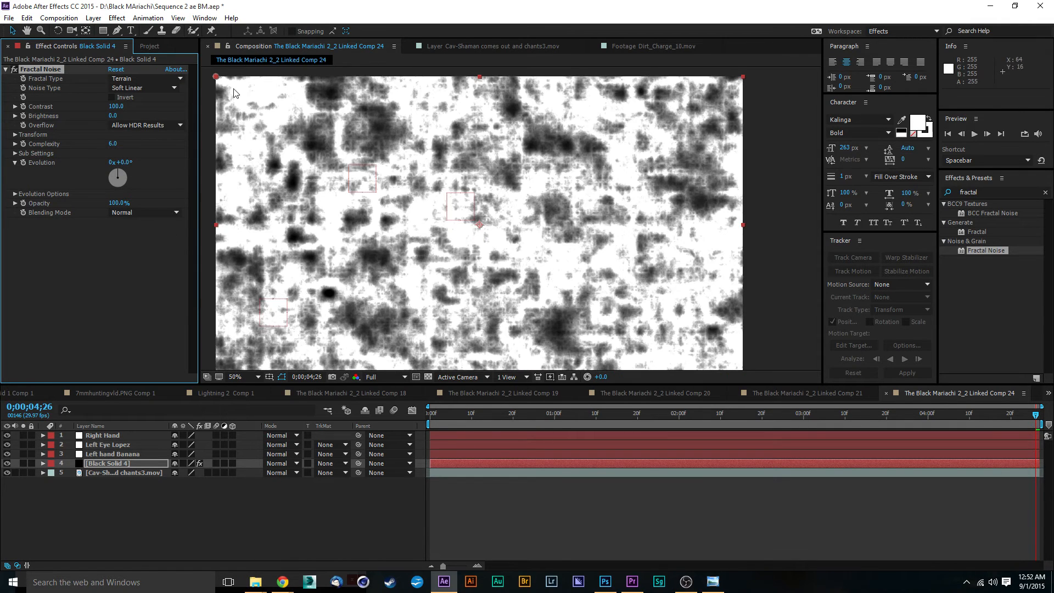
pyautogui.click(153, 79)
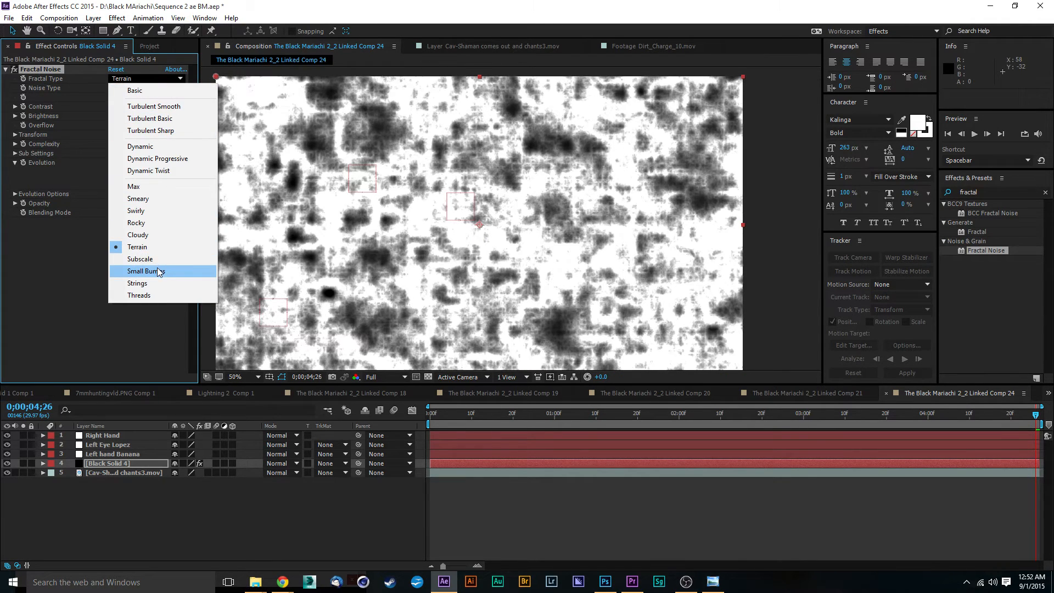
pyautogui.click(156, 283)
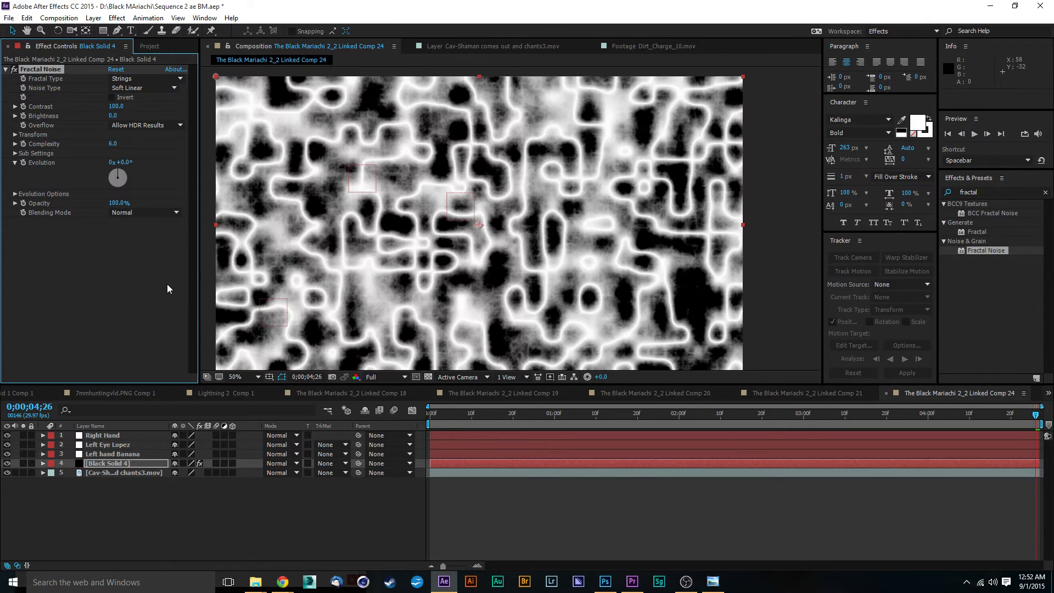
pyautogui.click(146, 78)
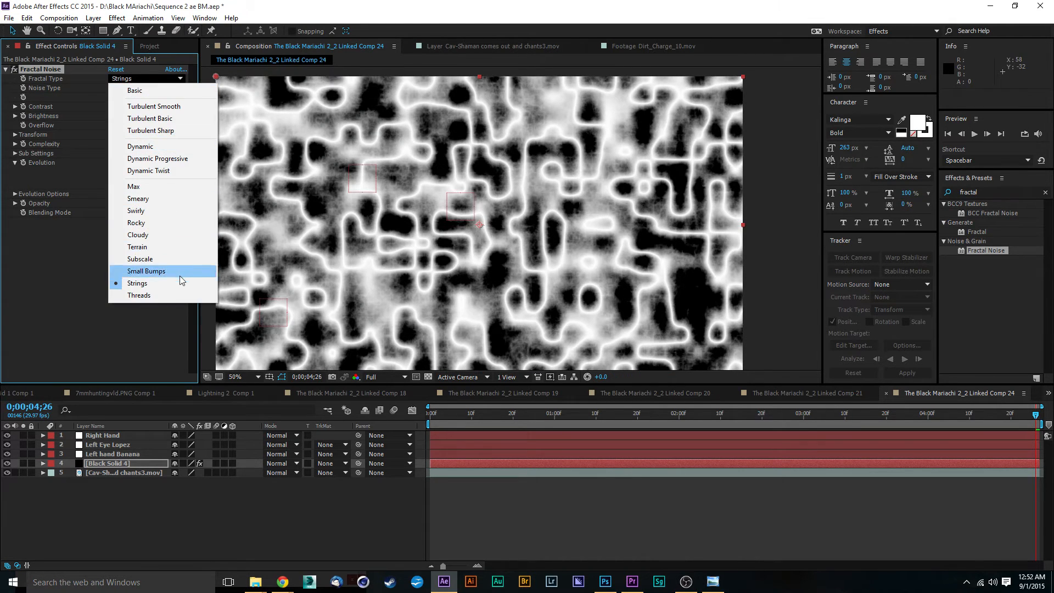
pyautogui.click(175, 295)
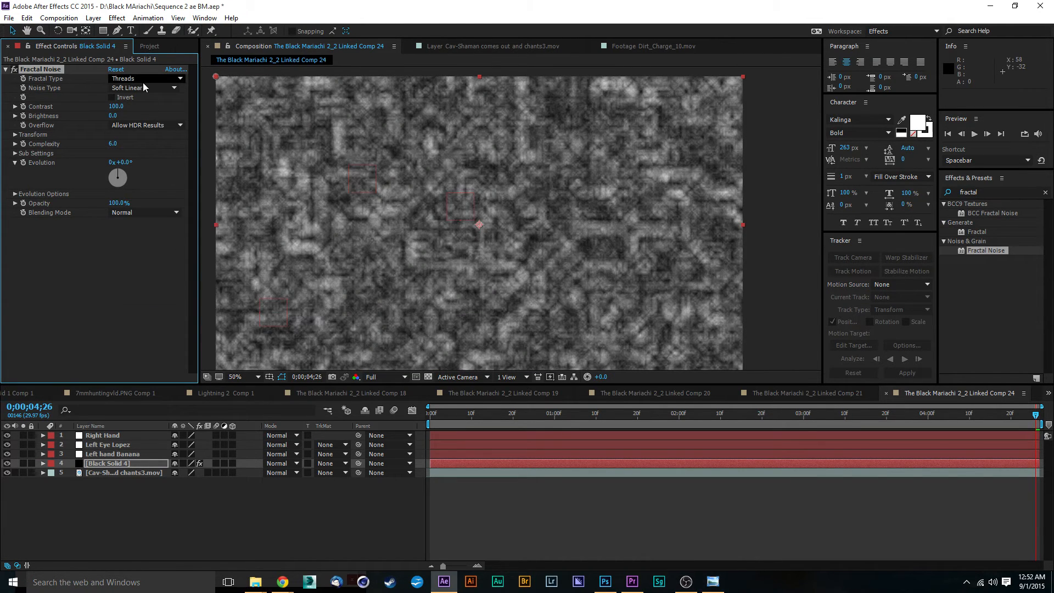
pyautogui.click(144, 79)
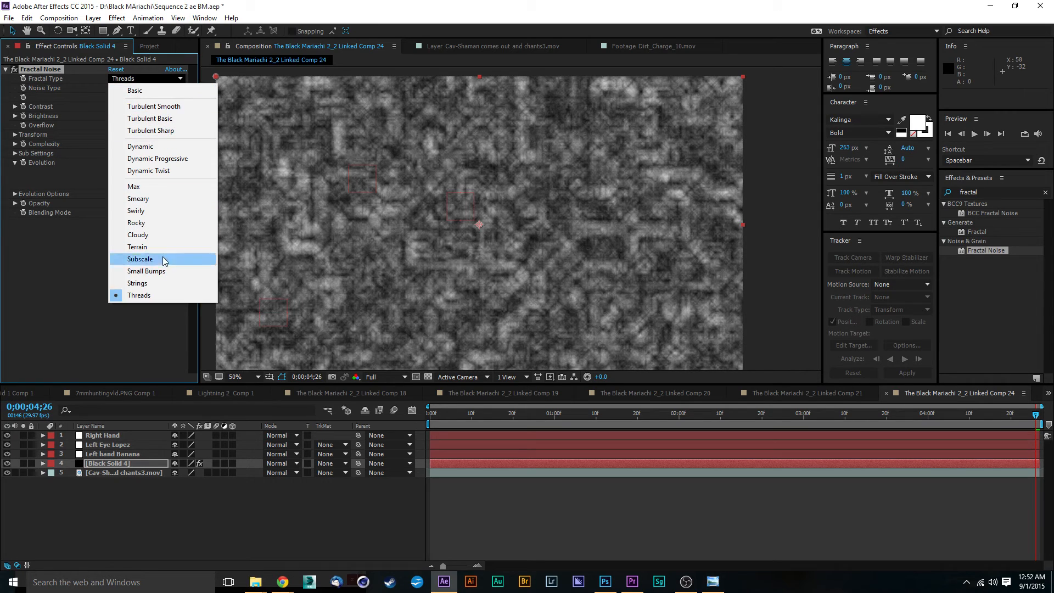
pyautogui.click(136, 213)
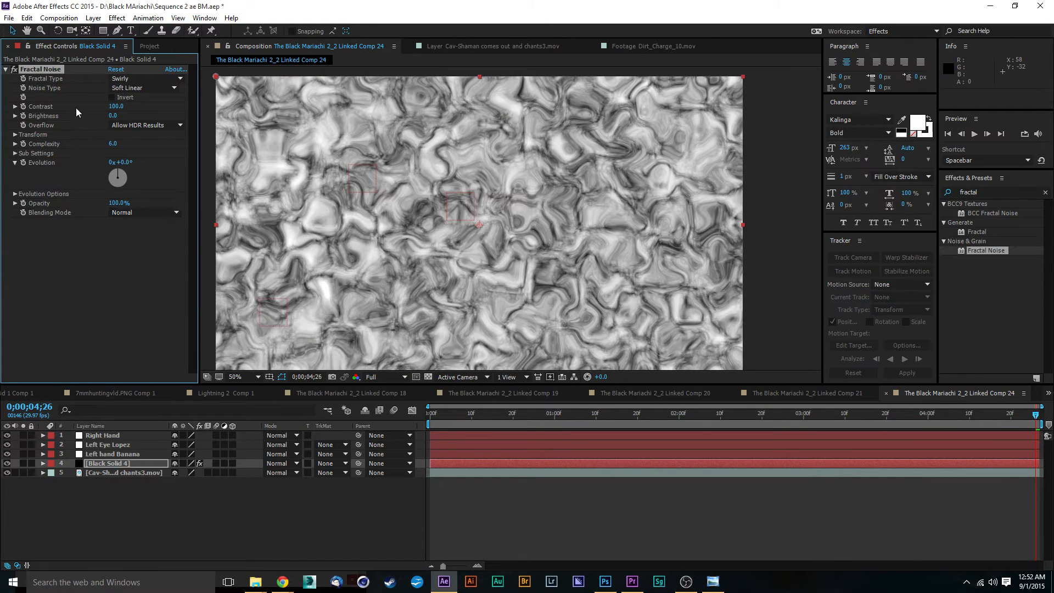
# Set the Fractal Noise Contrast to 121, Brightness to -21 and Complexity to 18.
pyautogui.moveTo(125, 108); pyautogui.dragTo(113, 106)
pyautogui.moveTo(112, 115)
pyautogui.mouseDown()
pyautogui.moveTo(94, 115)
pyautogui.moveTo(126, 106)
pyautogui.mouseUp()
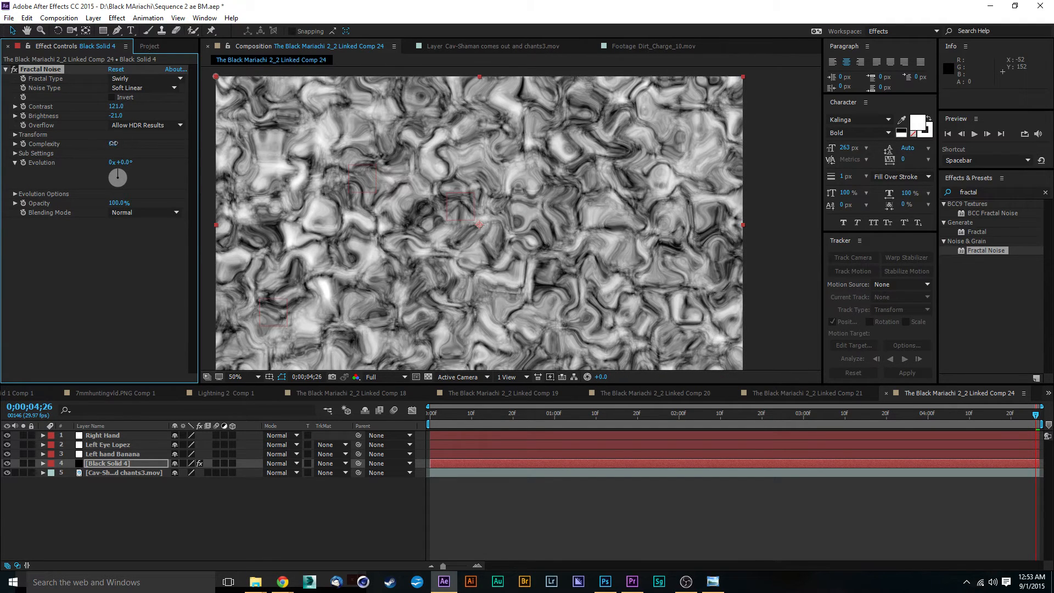
pyautogui.moveTo(113, 143); pyautogui.dragTo(764, 139)
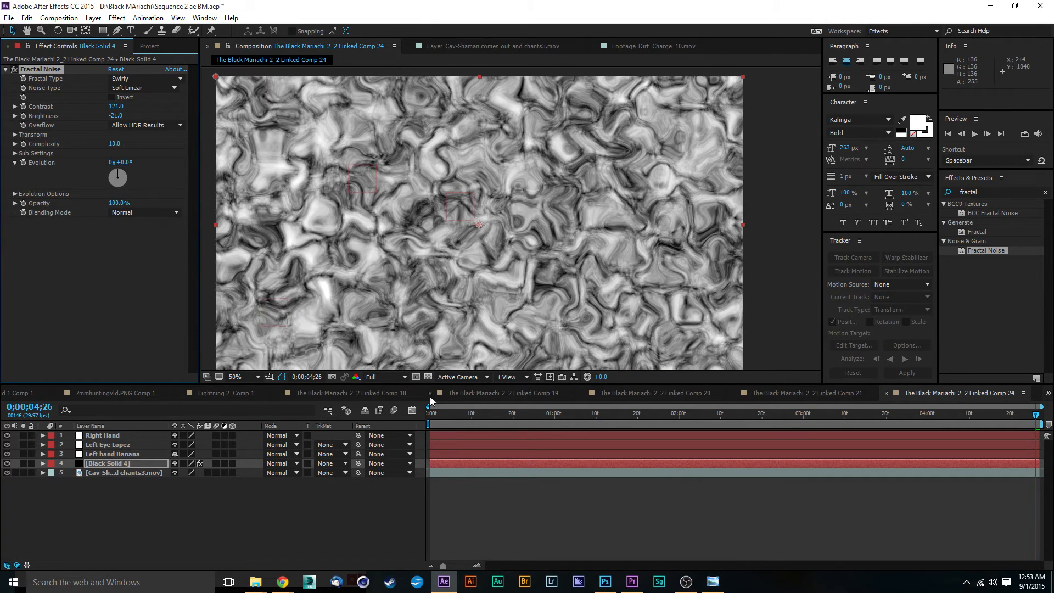
# Keyframe Evolution at 0x+0.0° at the start and 2x+0.0° at the end of the composition.
pyautogui.click(431, 412)
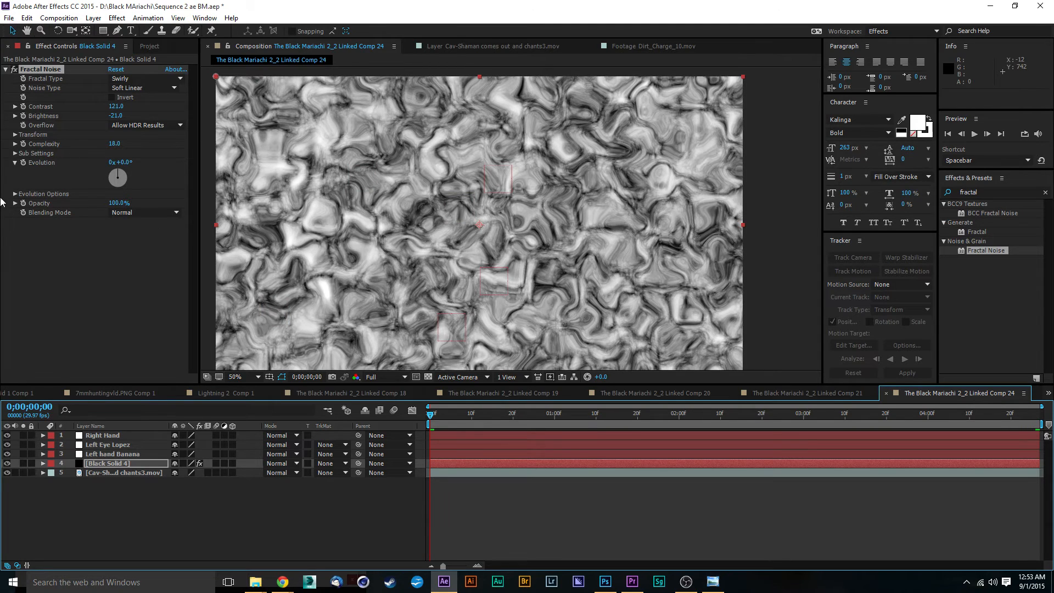
pyautogui.click(23, 163)
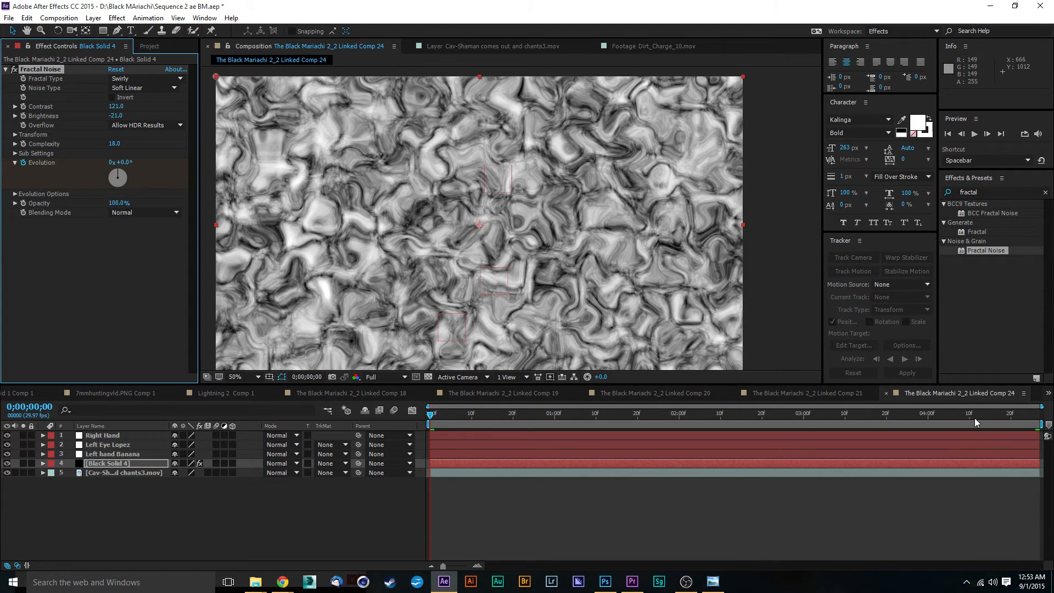
pyautogui.moveTo(980, 415); pyautogui.dragTo(1036, 415)
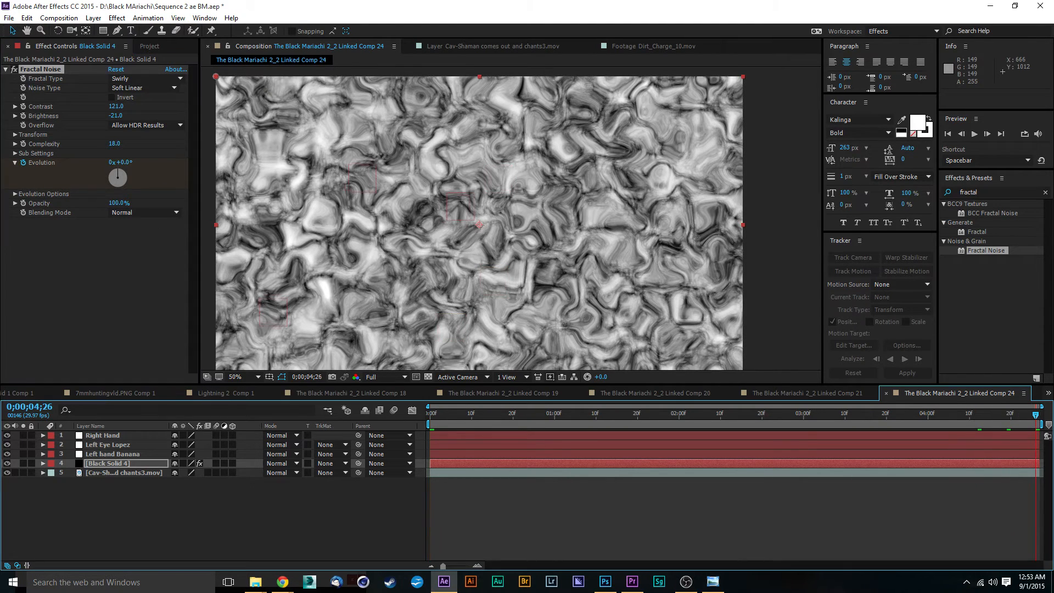
pyautogui.click(111, 168)
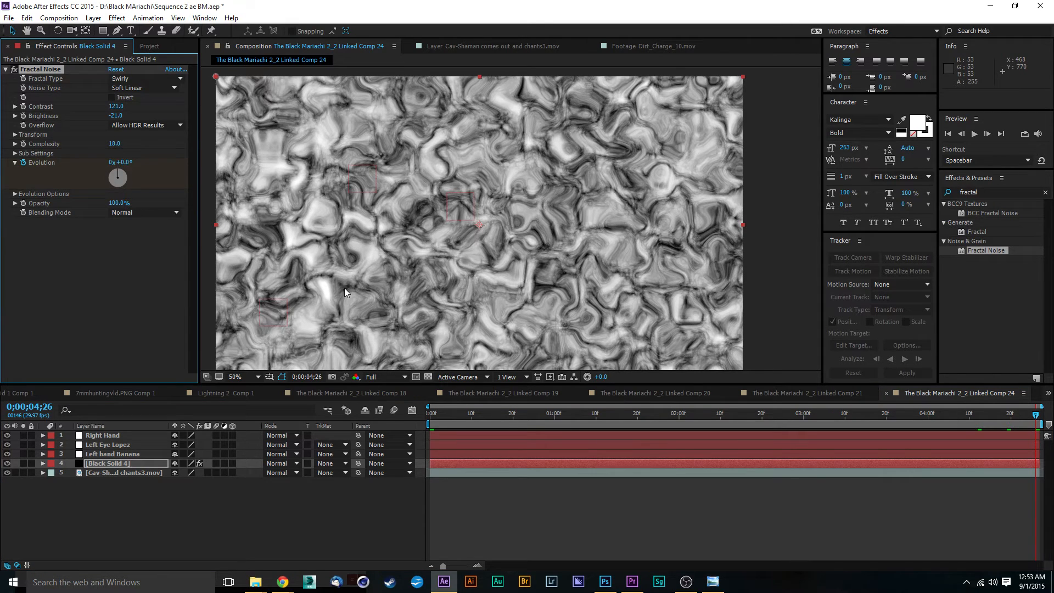
pyautogui.doubleClick(344, 288)
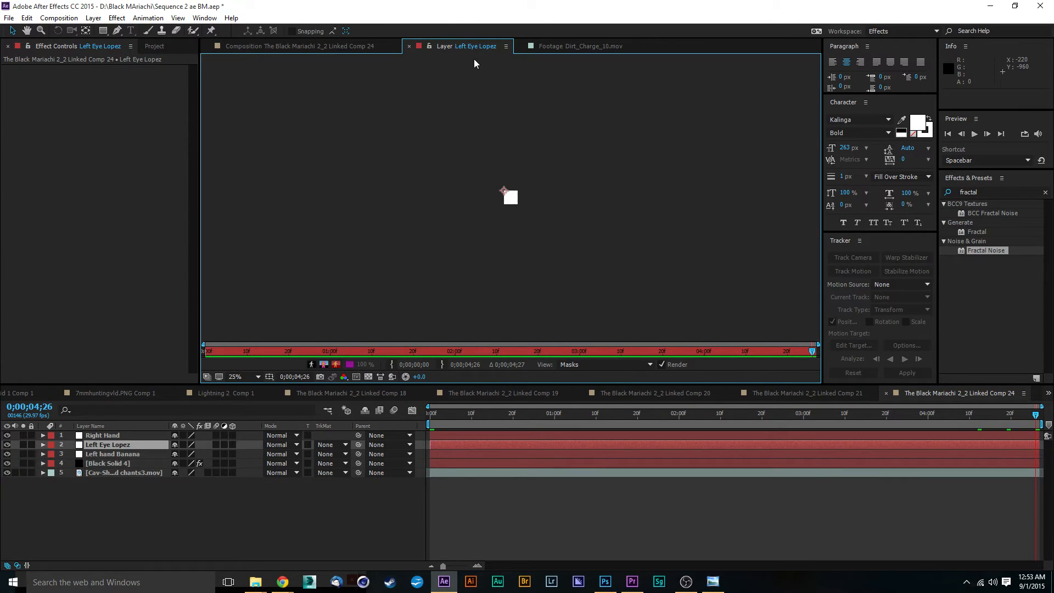
pyautogui.click(338, 46)
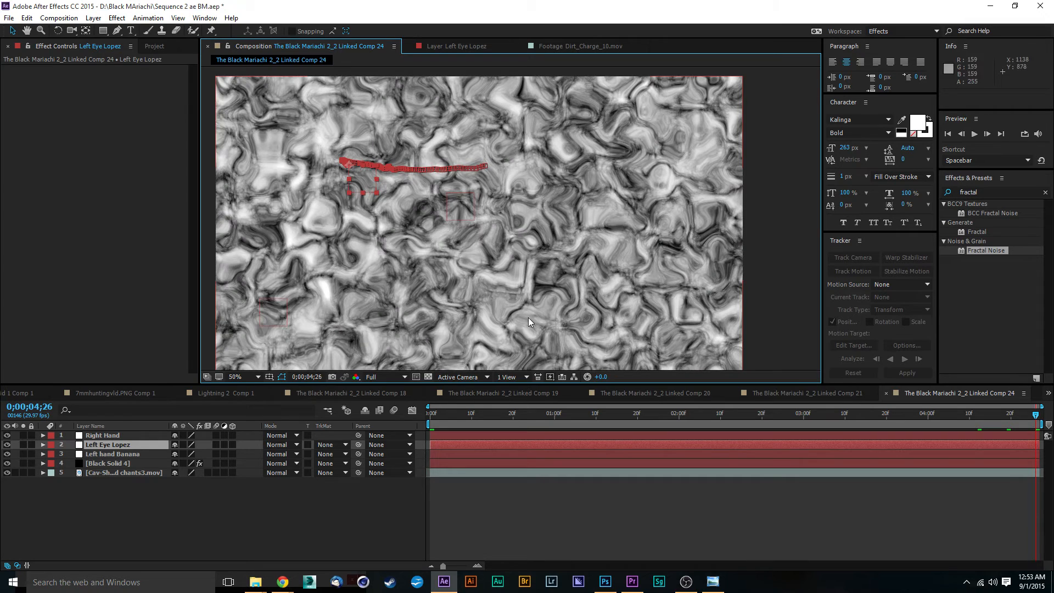
pyautogui.click(104, 463)
pyautogui.click(113, 162)
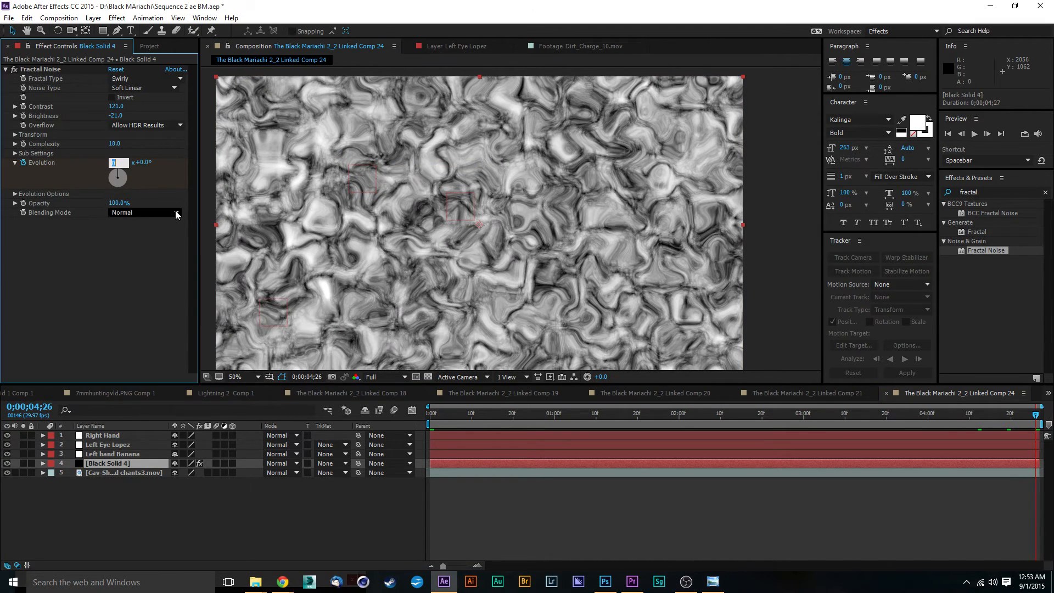
pyautogui.write('2')
pyautogui.press('Return')
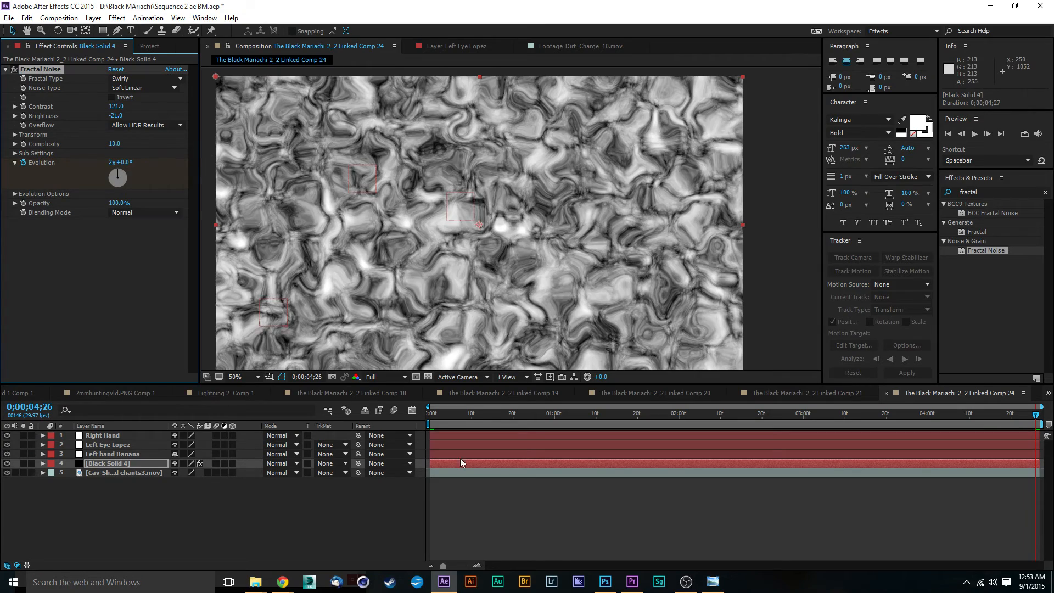
# Preview the evolving noise, then hide the Black Solid 4 layer.
pyautogui.press('space')
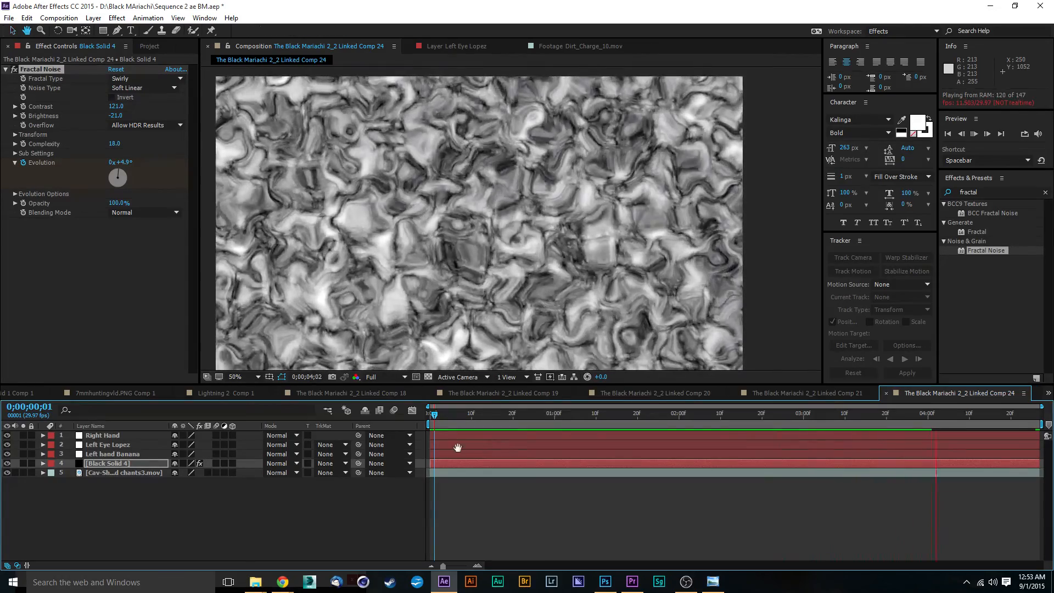
pyautogui.click(127, 524)
pyautogui.click(7, 463)
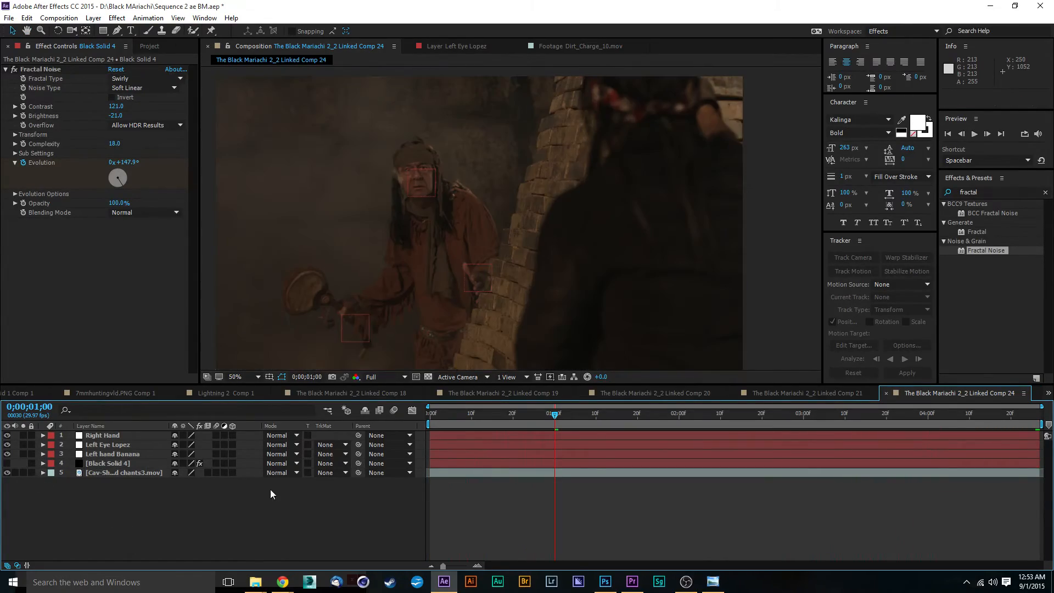
# Show the Position property of the Black Solid 4 layer.
pyautogui.scroll(4, 454, 254)
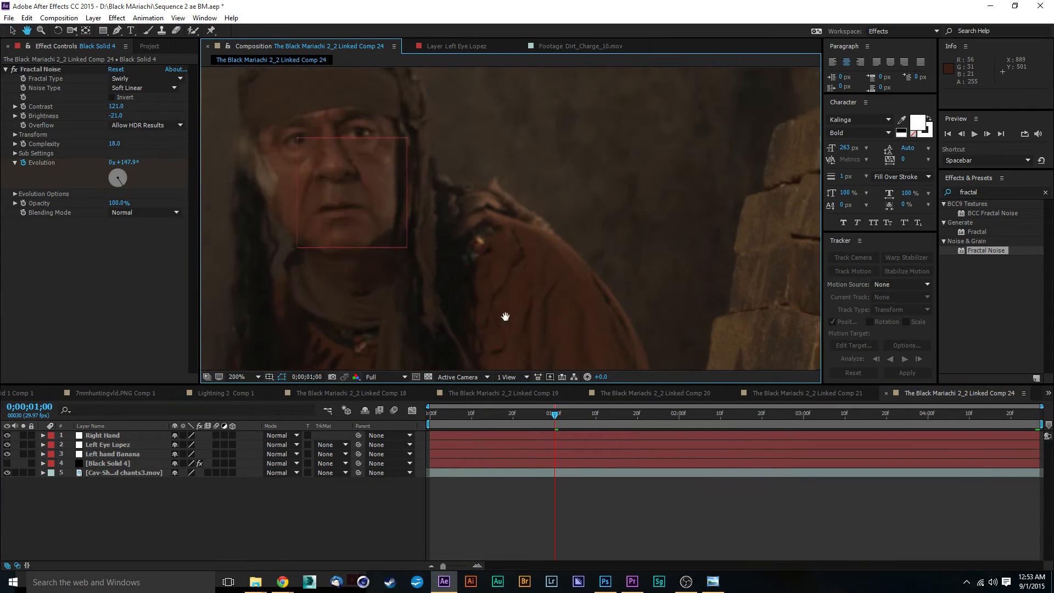
pyautogui.moveTo(394, 207); pyautogui.dragTo(515, 247)
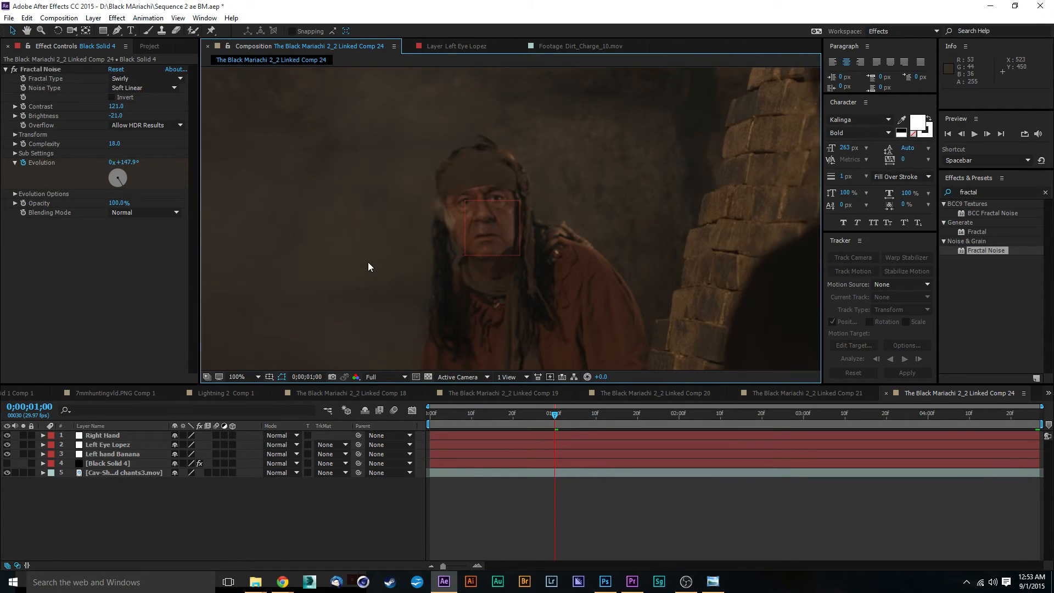
pyautogui.scroll(-4, 368, 262)
pyautogui.click(104, 466)
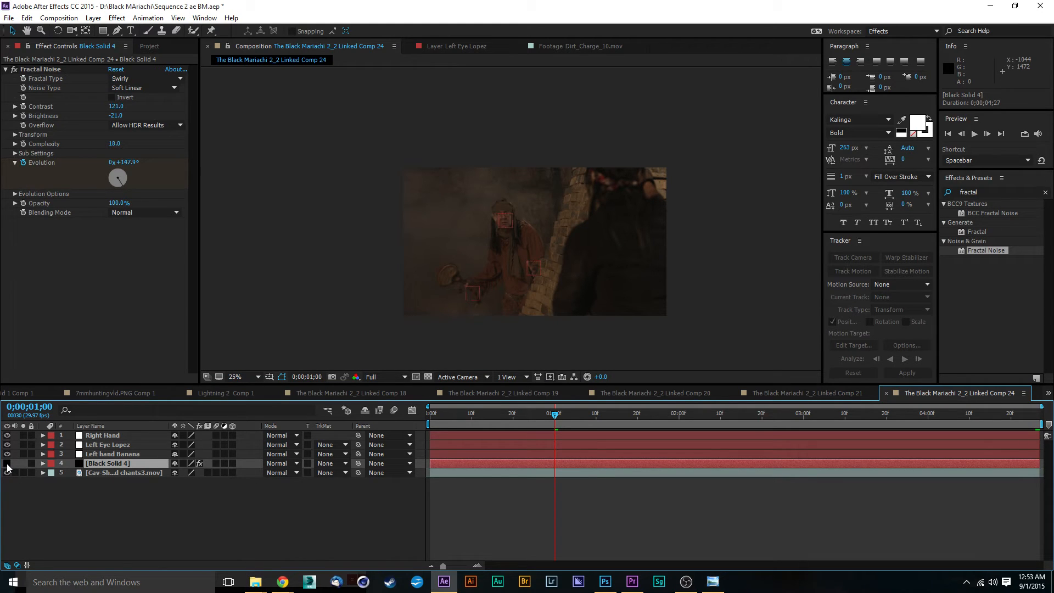
pyautogui.press('p')
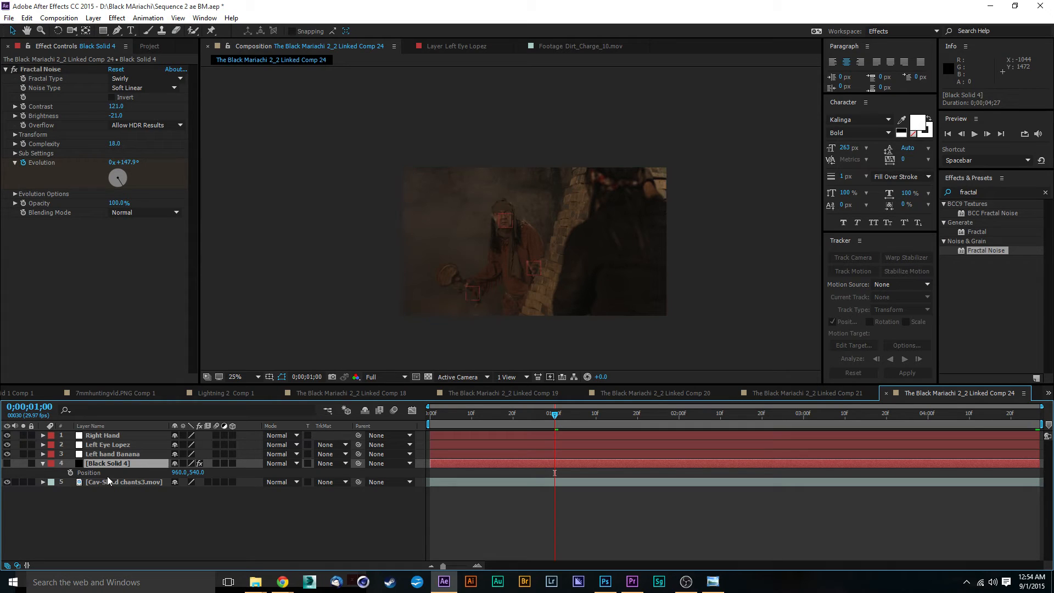
pyautogui.scroll(4, 512, 248)
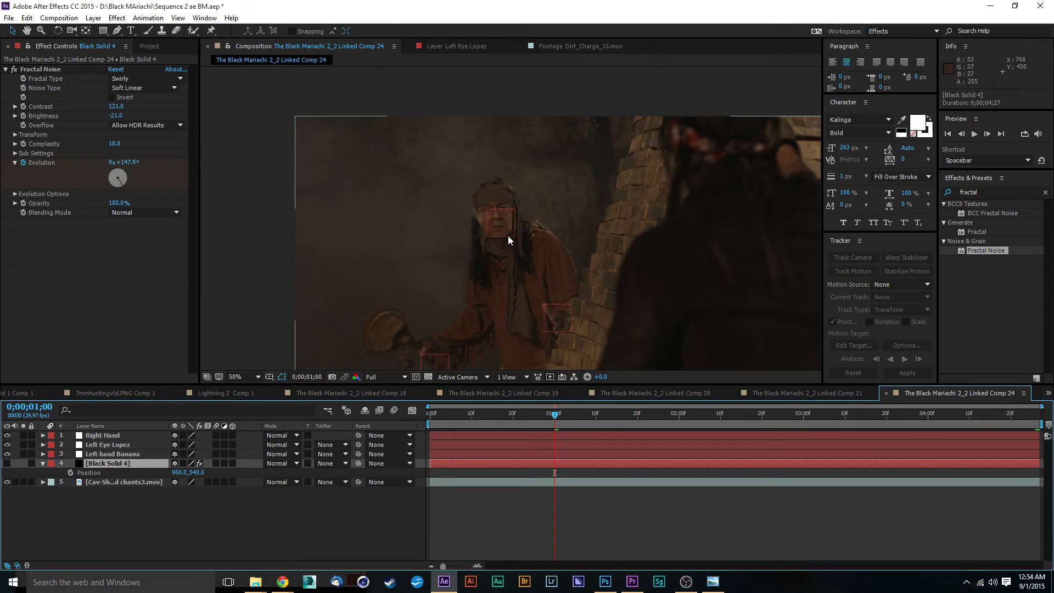
pyautogui.press('space')
pyautogui.moveTo(492, 225); pyautogui.dragTo(554, 320)
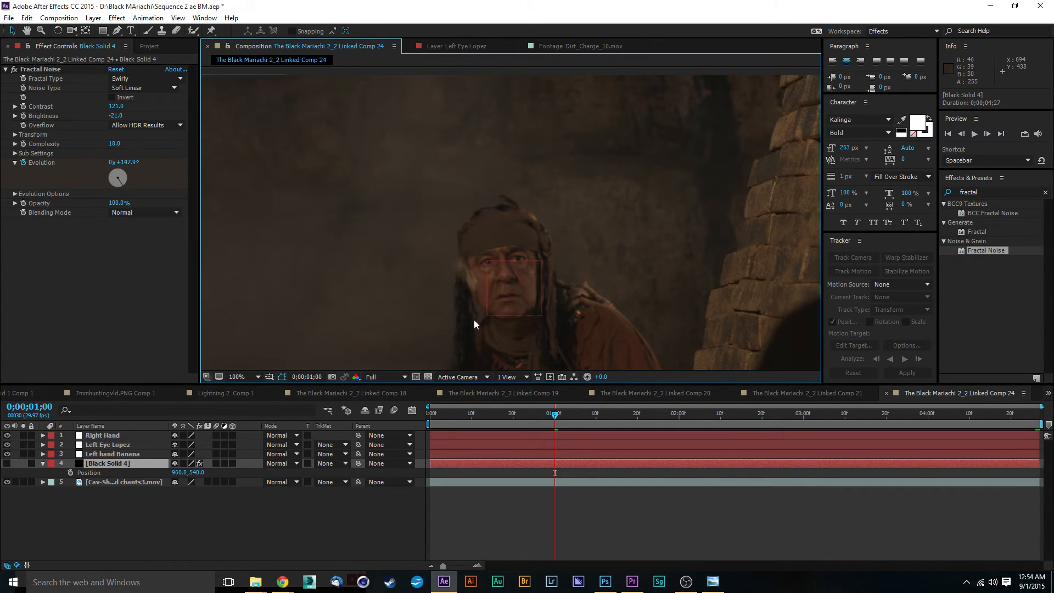
# Pan and zoom around the composition view to examine the shaman's face and hand tracking regions.
pyautogui.press('space')
pyautogui.moveTo(550, 318); pyautogui.dragTo(536, 192)
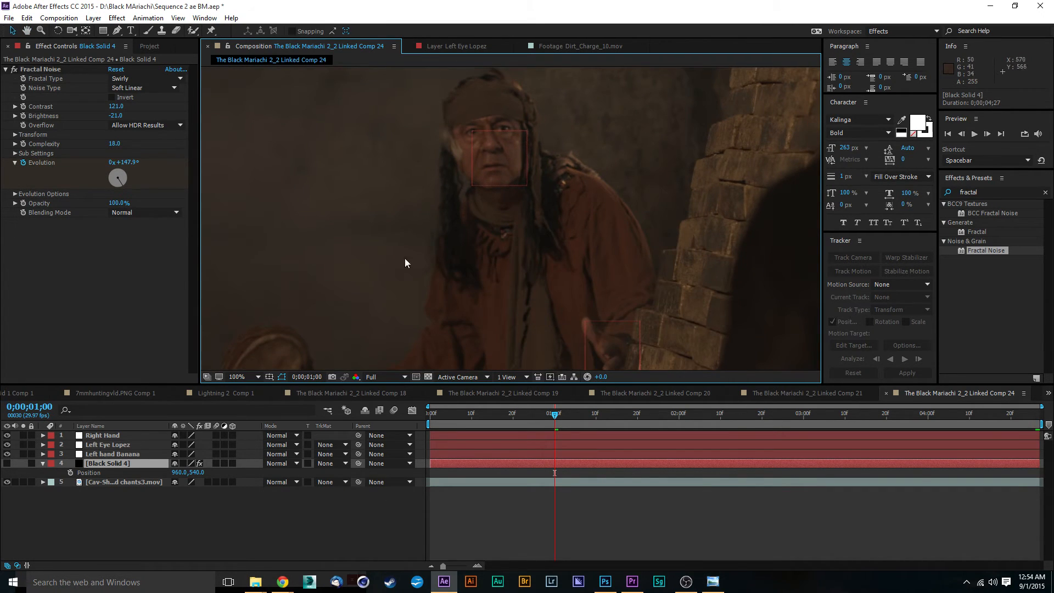
pyautogui.press('space')
pyautogui.moveTo(533, 298); pyautogui.dragTo(548, 207)
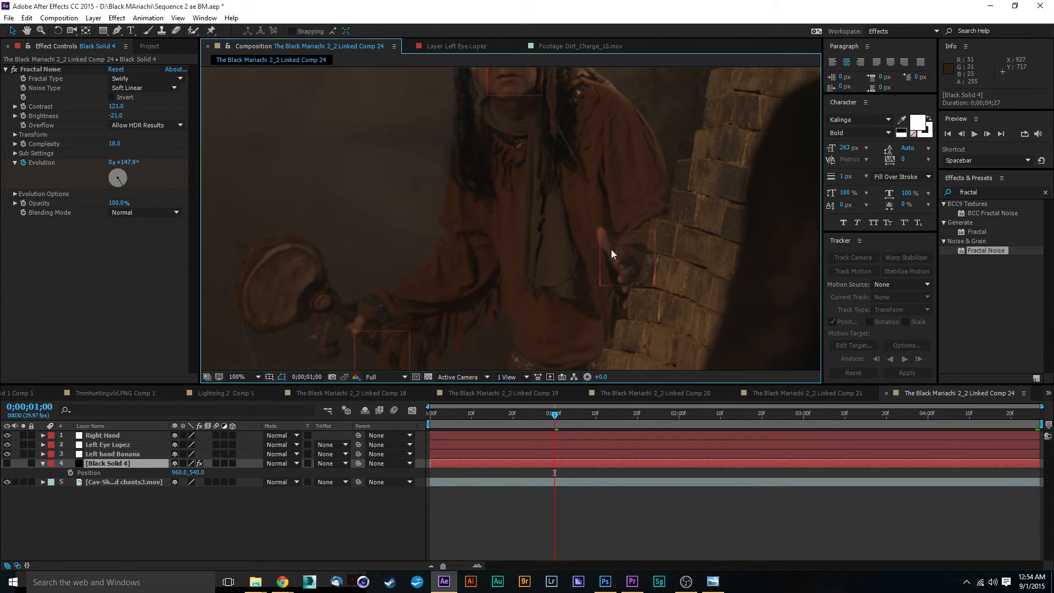
pyautogui.press('space')
pyautogui.moveTo(528, 132); pyautogui.dragTo(549, 294)
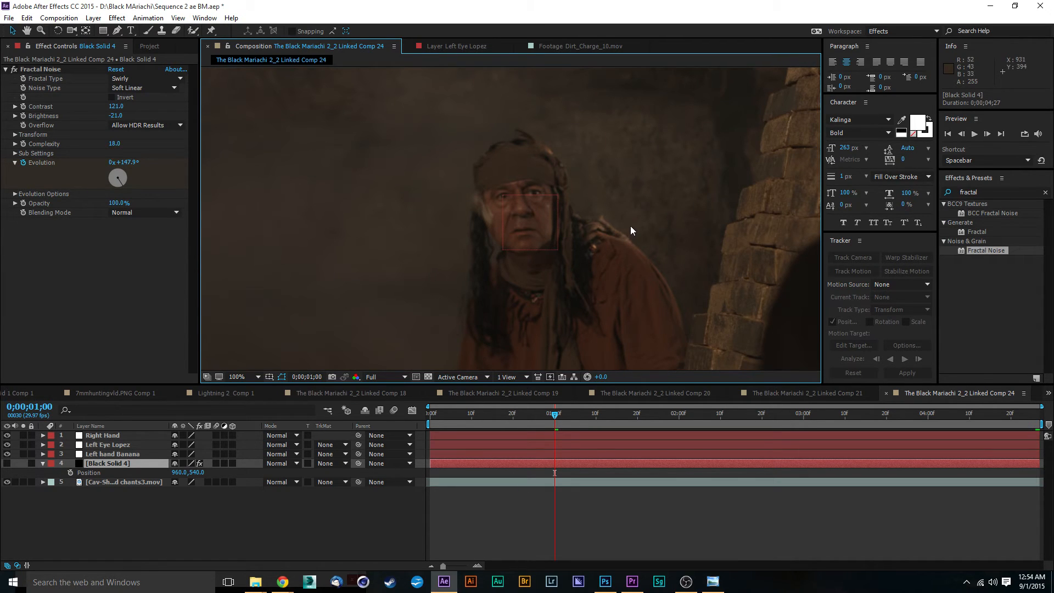
pyautogui.scroll(-2, 630, 226)
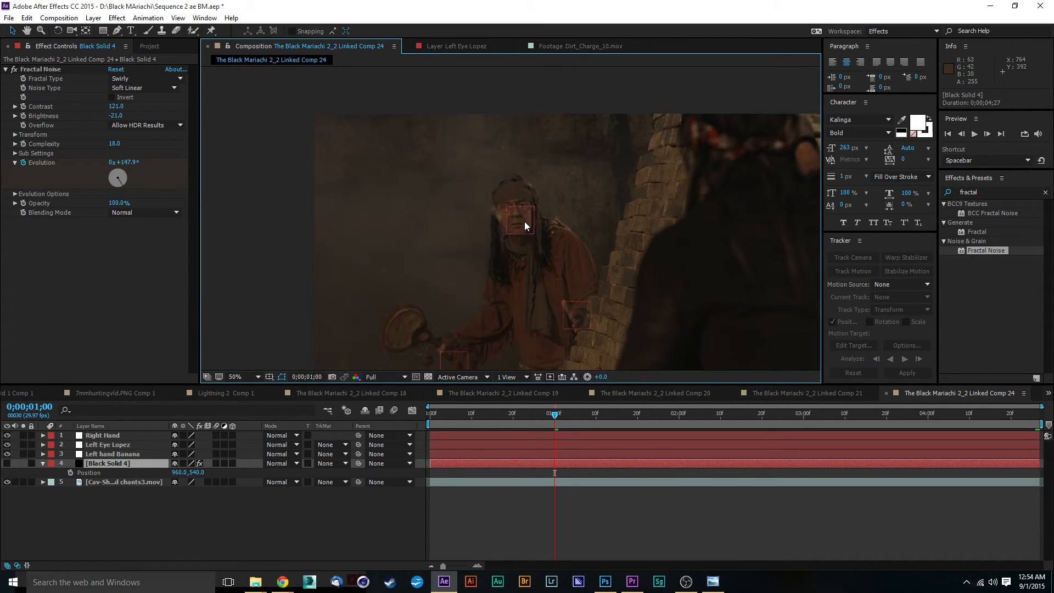
pyautogui.scroll(2, 522, 222)
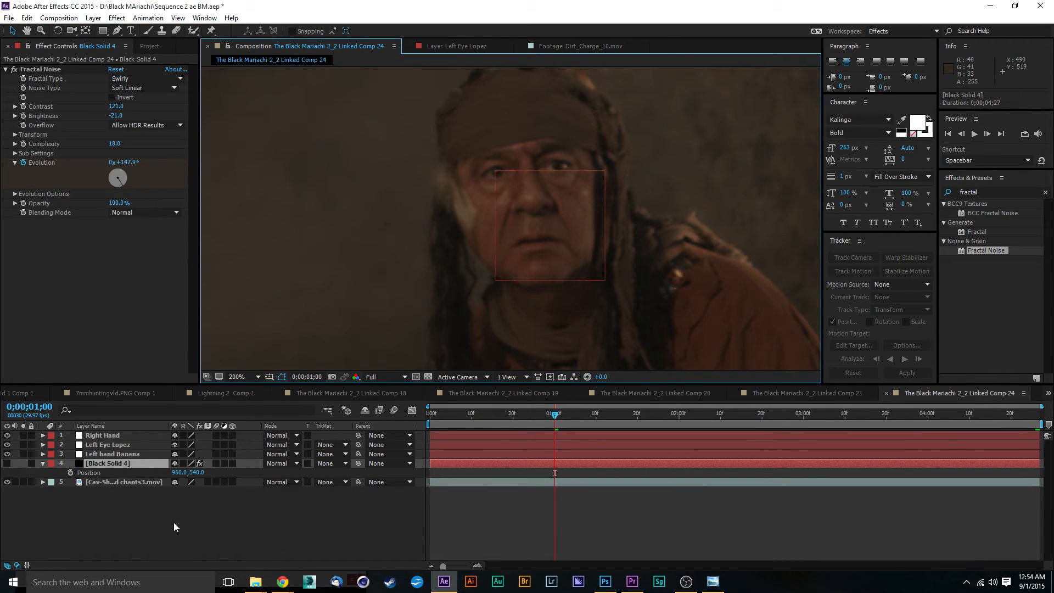
# Rename the Black Solid 4 layer as smeary.
pyautogui.rightClick(105, 465)
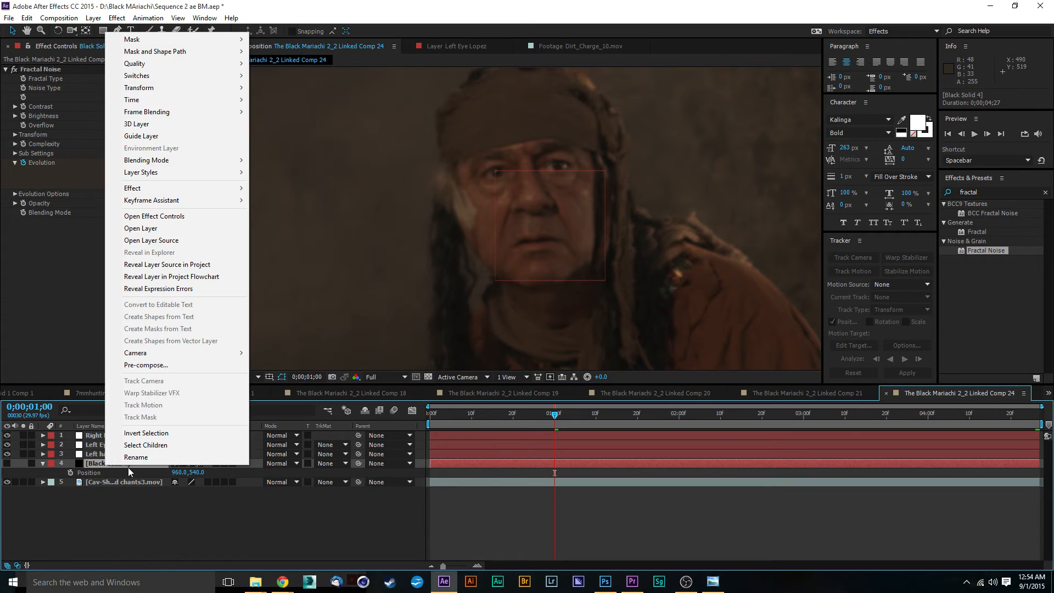
pyautogui.click(129, 462)
pyautogui.write('smeary')
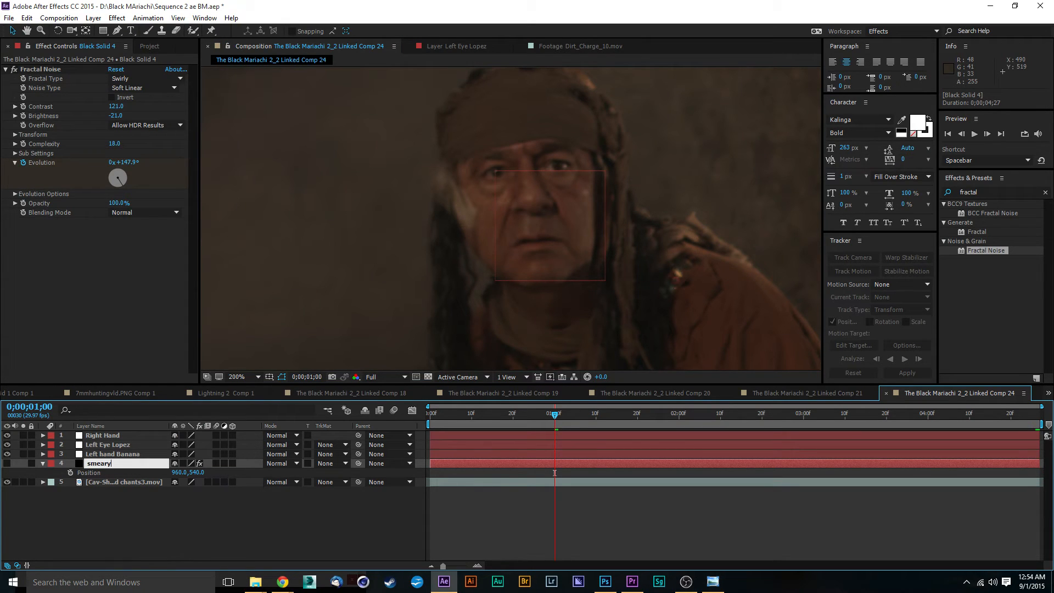
pyautogui.press('Return')
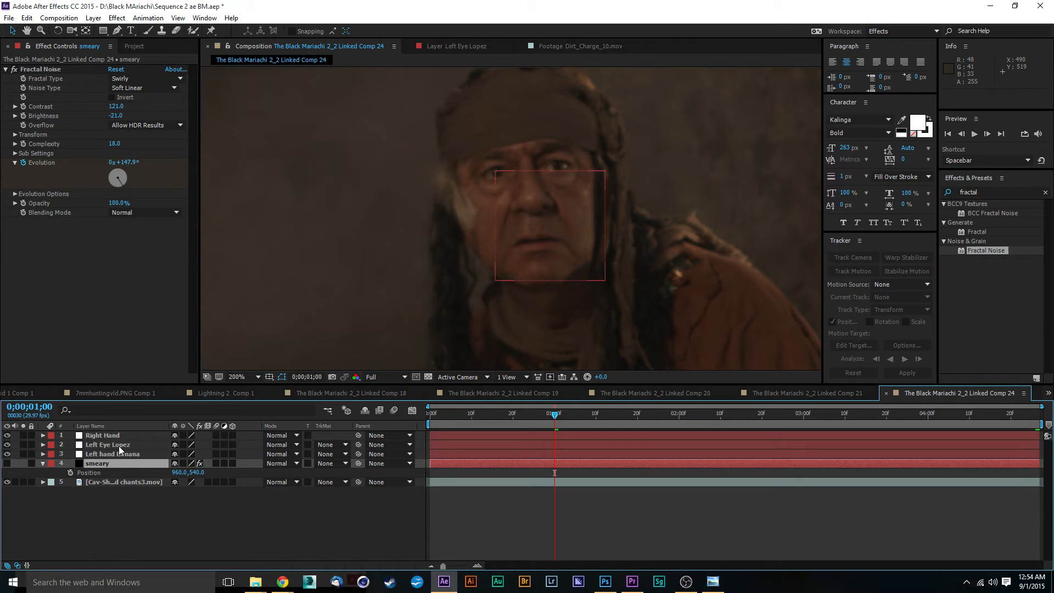
# Link the smeary layer's Position by expression to the Left Eye Lopez layer's Position.
pyautogui.click(100, 447)
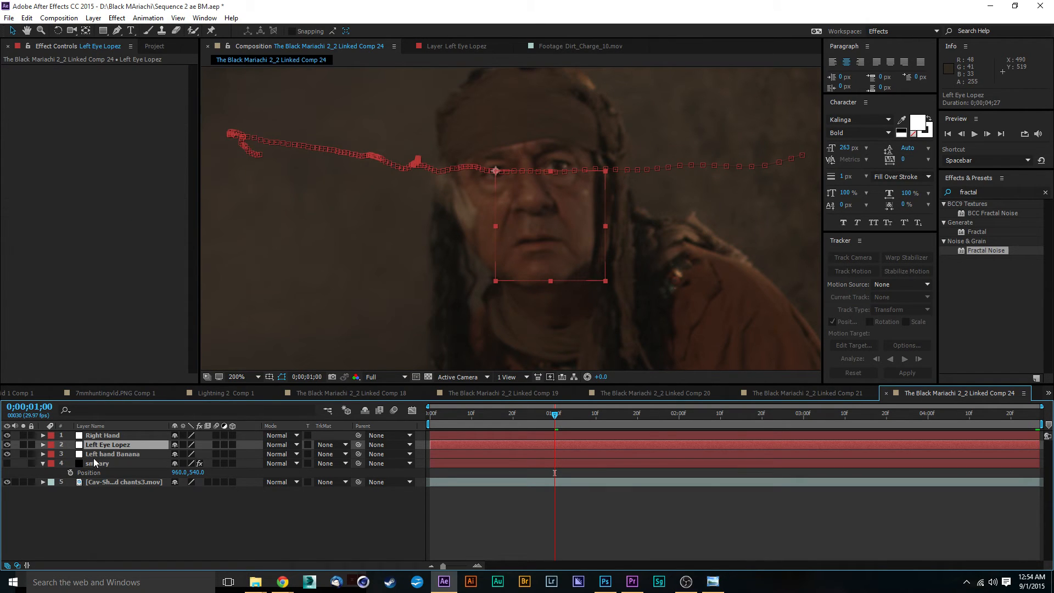
pyautogui.click(42, 444)
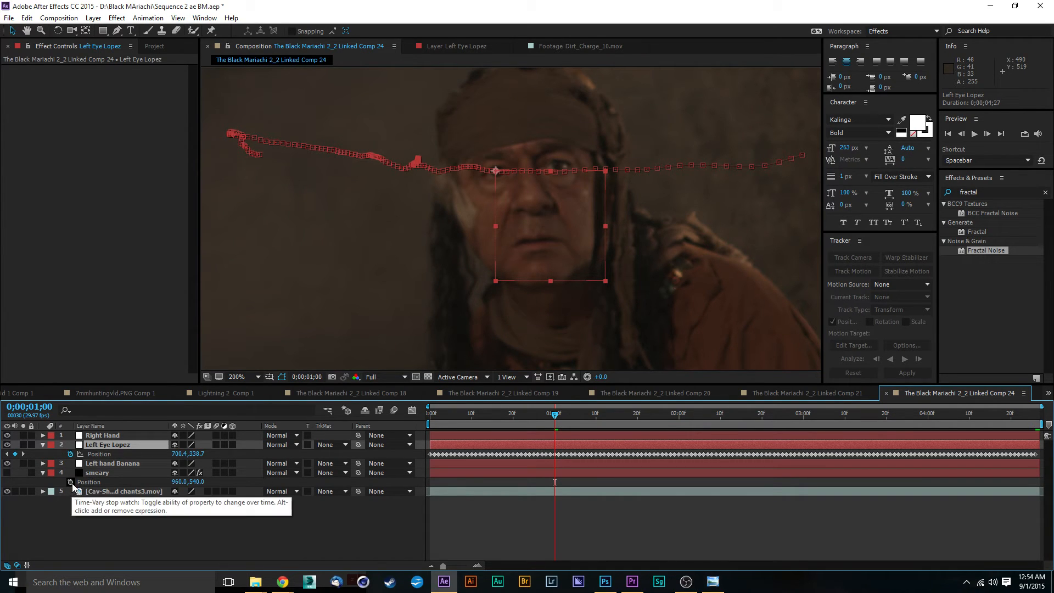
pyautogui.keyDown('alt'); pyautogui.click(70, 482); pyautogui.keyUp('alt')
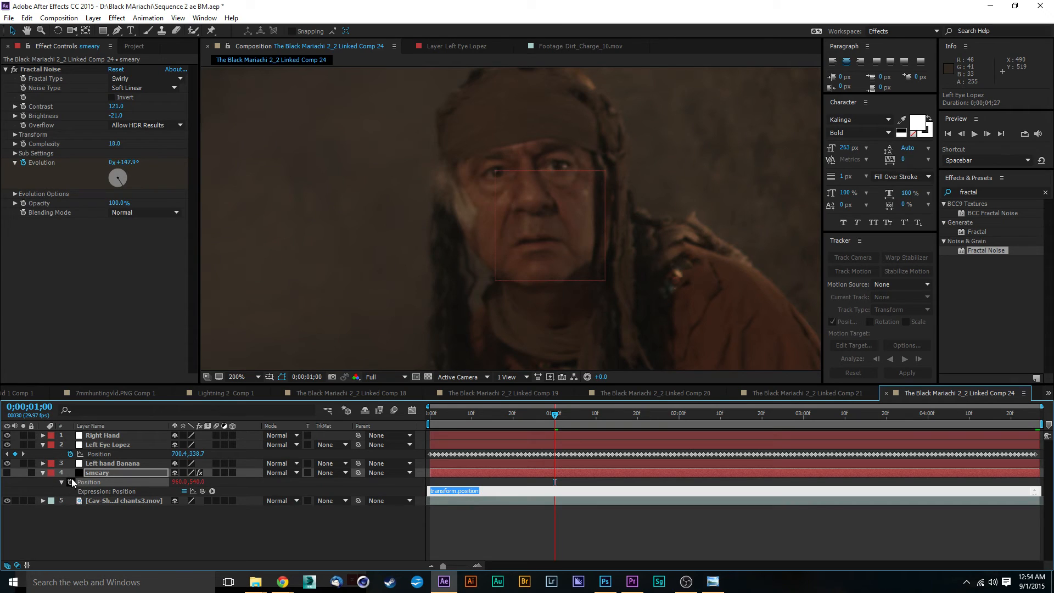
pyautogui.moveTo(203, 491); pyautogui.dragTo(99, 455)
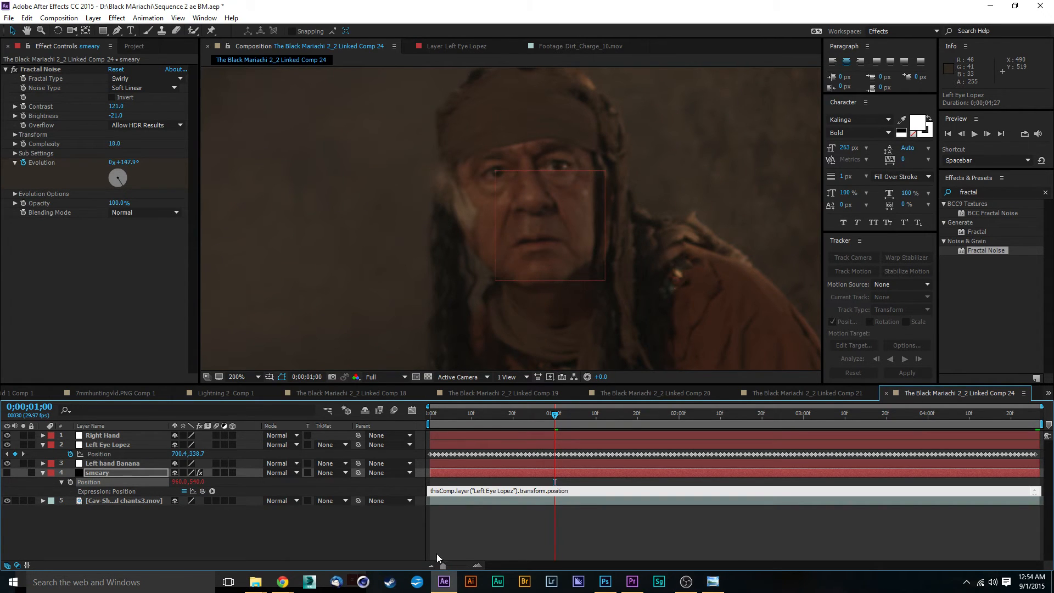
# Show the smeary layer and preview the noise following the tracked eye.
pyautogui.click(462, 546)
pyautogui.press('space')
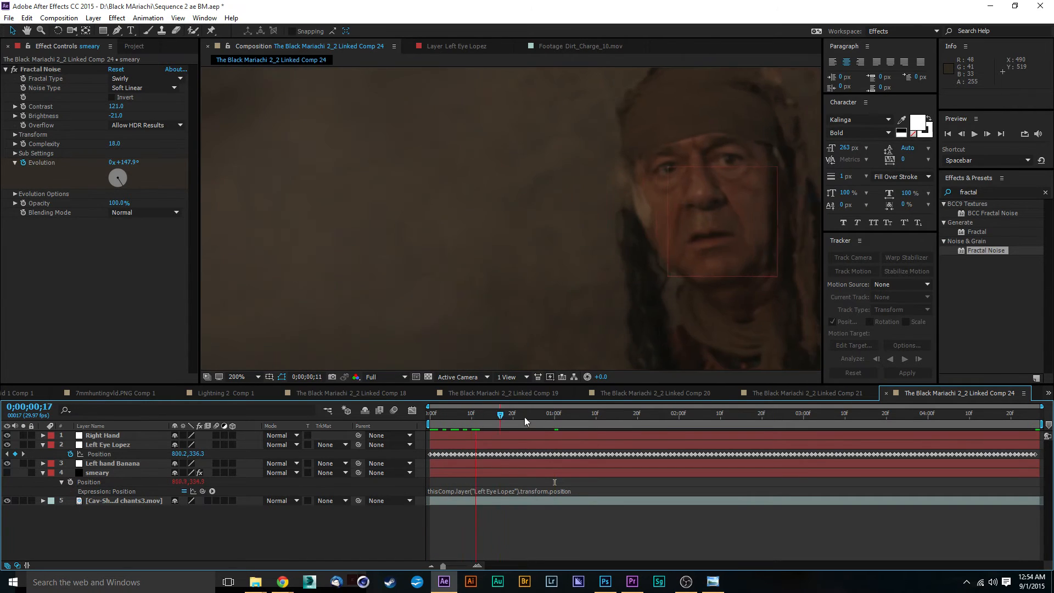
pyautogui.click(7, 472)
pyautogui.scroll(-8, 362, 313)
pyautogui.press('h')
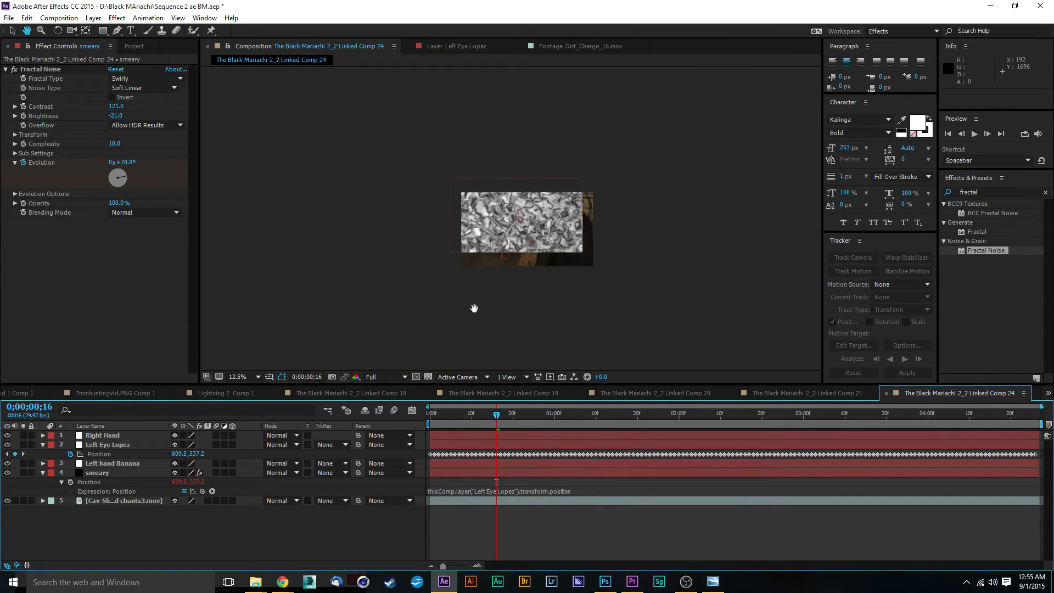
pyautogui.press('space')
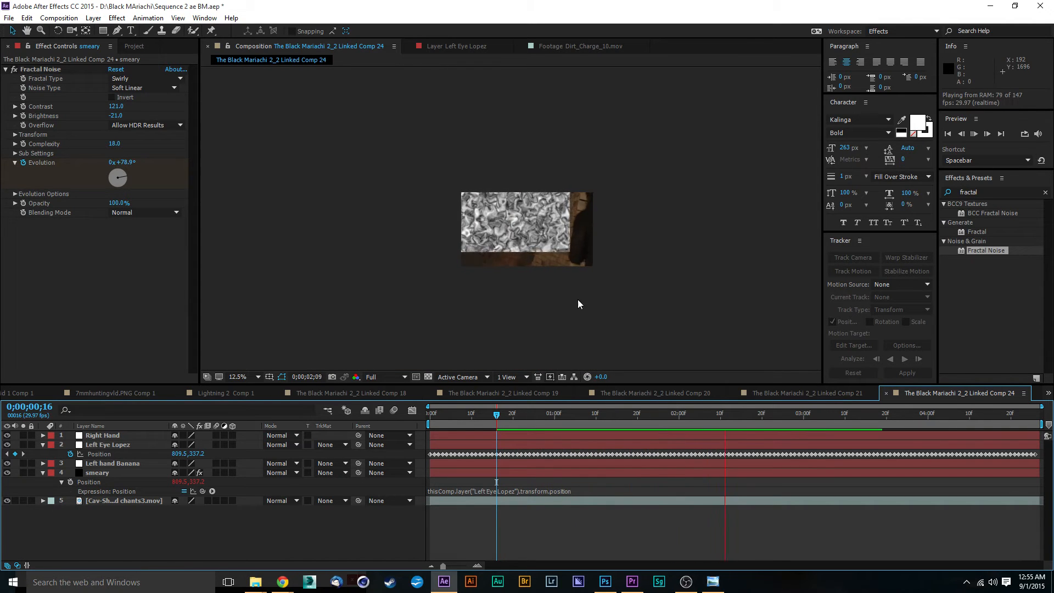
pyautogui.scroll(4, 516, 232)
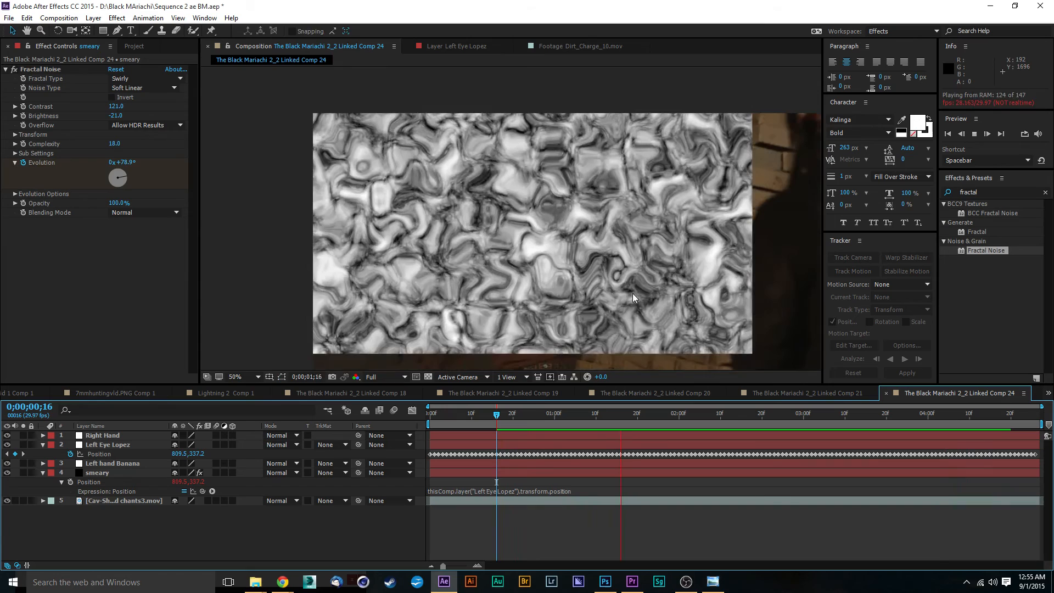
pyautogui.press('space')
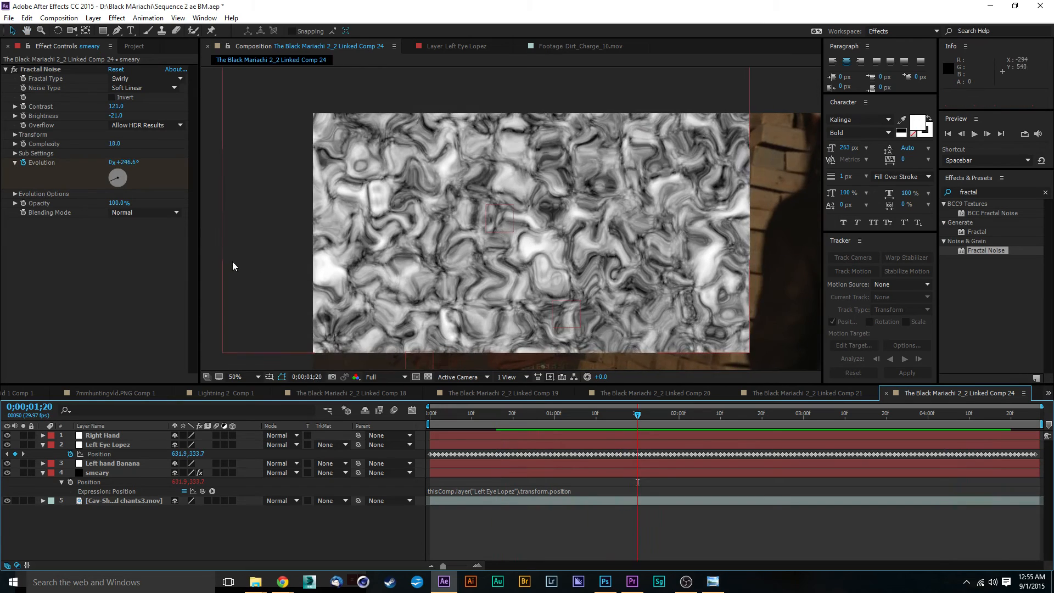
pyautogui.scroll(-2, 371, 249)
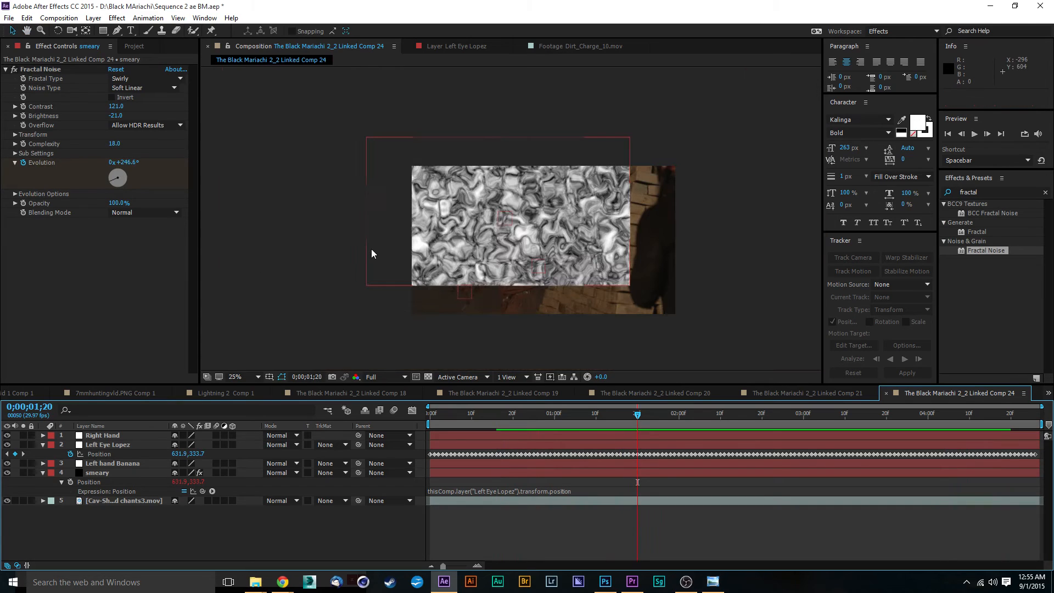
# Scale the smeary layer down to about 17.5% by dragging its corner handle.
pyautogui.click(104, 474)
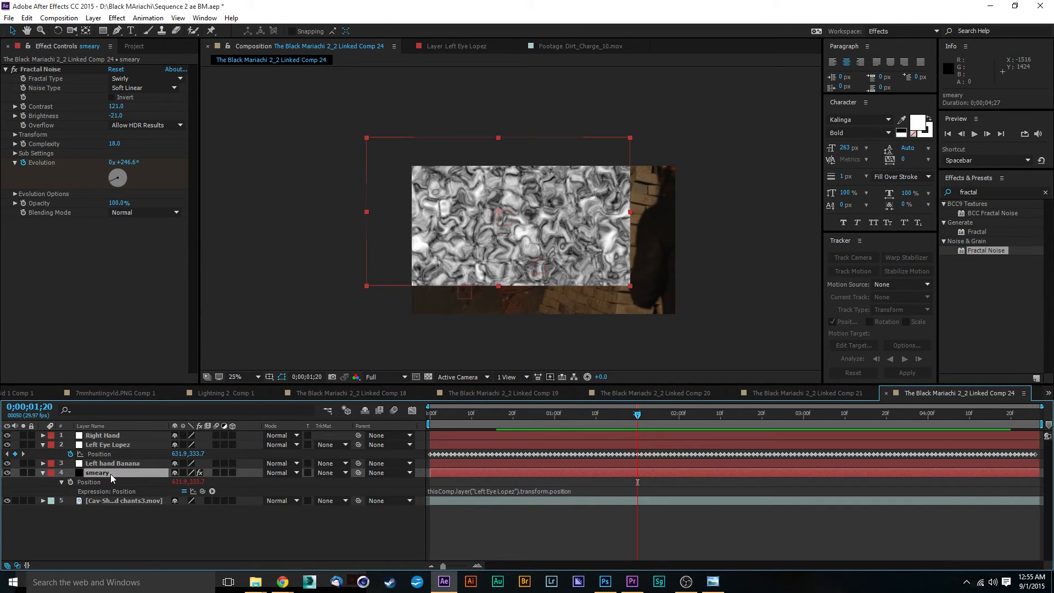
pyautogui.click(630, 286)
pyautogui.moveTo(631, 287)
pyautogui.mouseDown()
pyautogui.moveTo(484, 251)
pyautogui.moveTo(535, 259)
pyautogui.moveTo(489, 217)
pyautogui.mouseUp()
pyautogui.scroll(2, 510, 219)
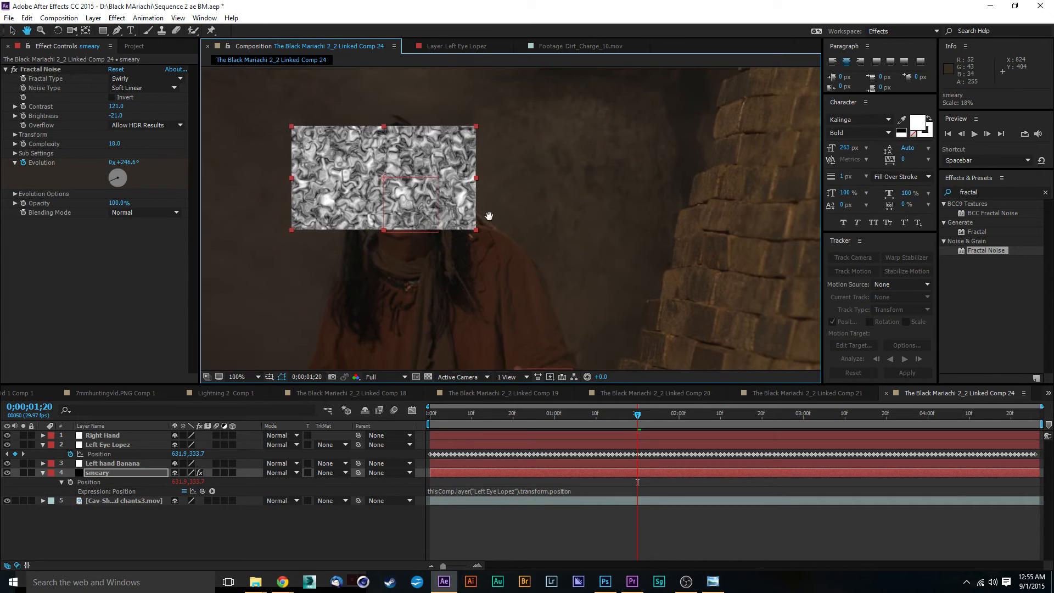
# Set the smeary layer's Anchor Point to 862.0, 176.0 to center the noise over the face.
pyautogui.click(43, 473)
pyautogui.click(43, 472)
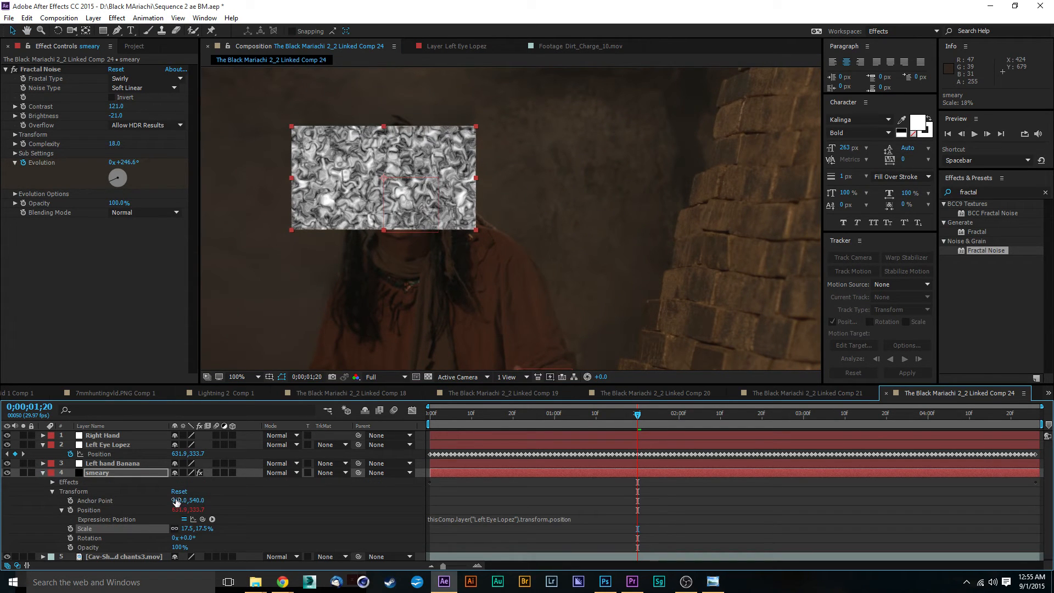
pyautogui.moveTo(176, 501)
pyautogui.mouseDown()
pyautogui.moveTo(113, 491)
pyautogui.moveTo(217, 528)
pyautogui.moveTo(239, 525)
pyautogui.mouseUp()
pyautogui.hotkey('ctrl', 'z')
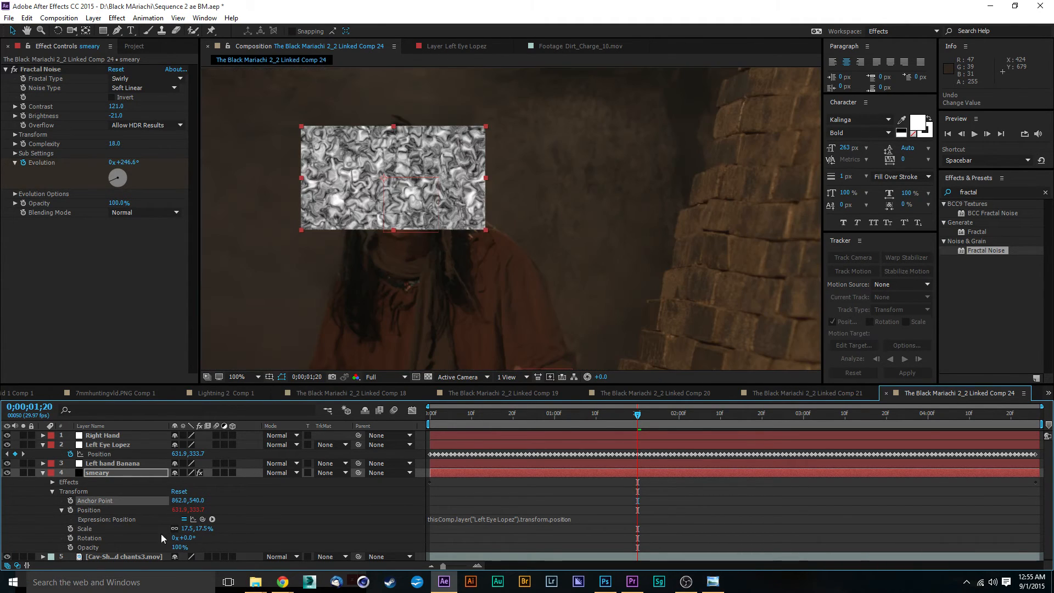
pyautogui.moveTo(211, 500); pyautogui.dragTo(2, 496)
pyautogui.scroll(2, 429, 219)
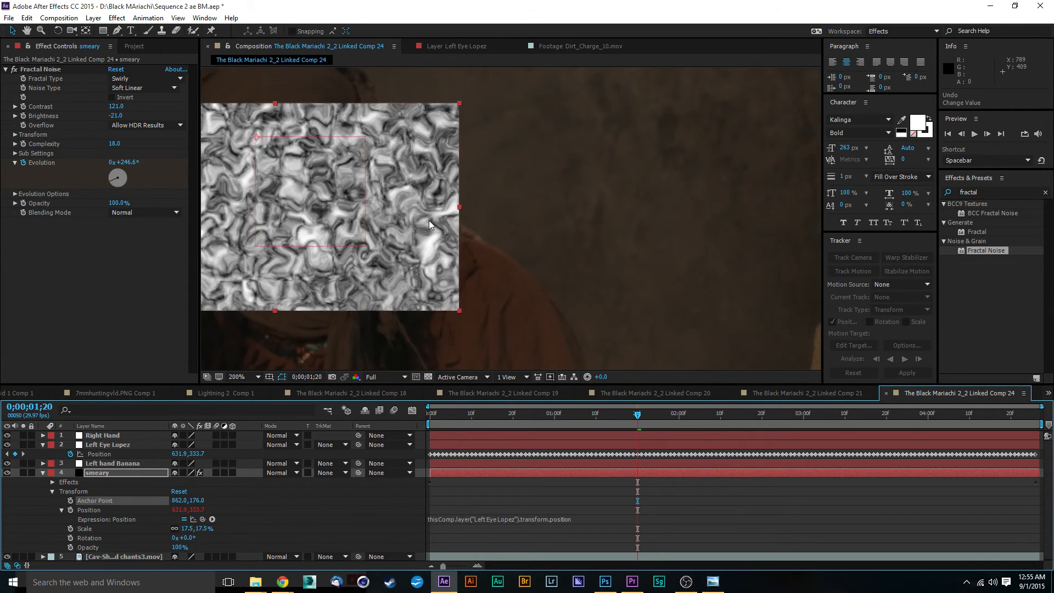
pyautogui.scroll(-3, 429, 220)
pyautogui.scroll(2, 483, 229)
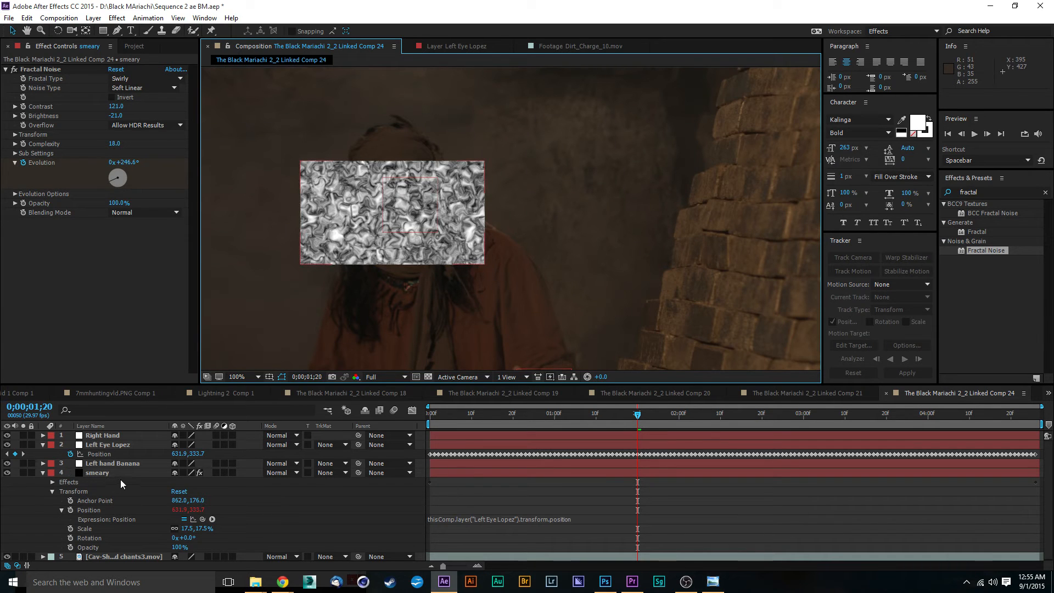
# Hide the smeary layer and duplicate the Cav-Shaman chants footage layer.
pyautogui.click(7, 473)
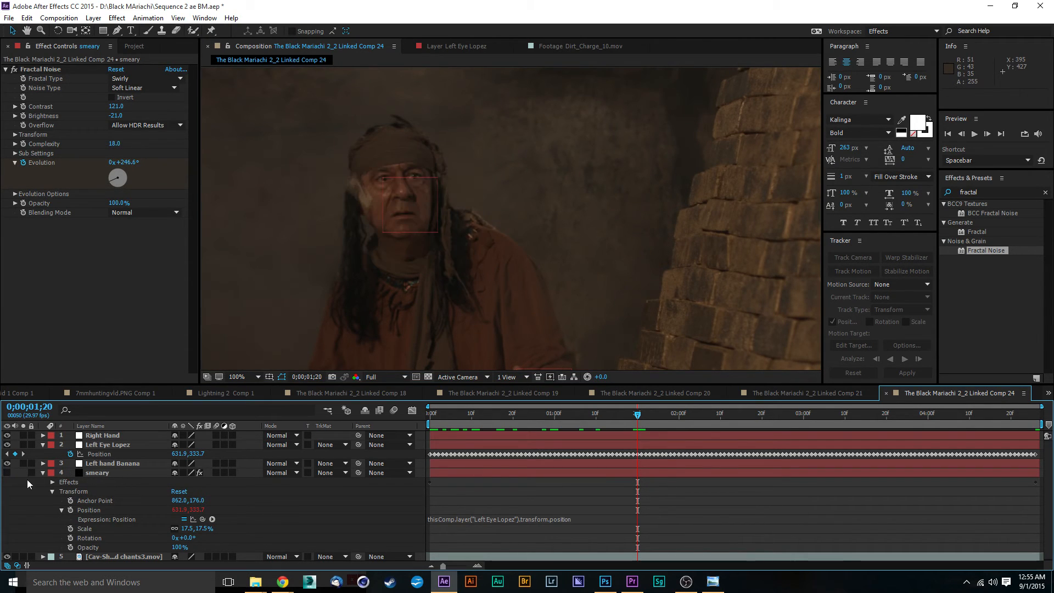
pyautogui.scroll(-1, 144, 481)
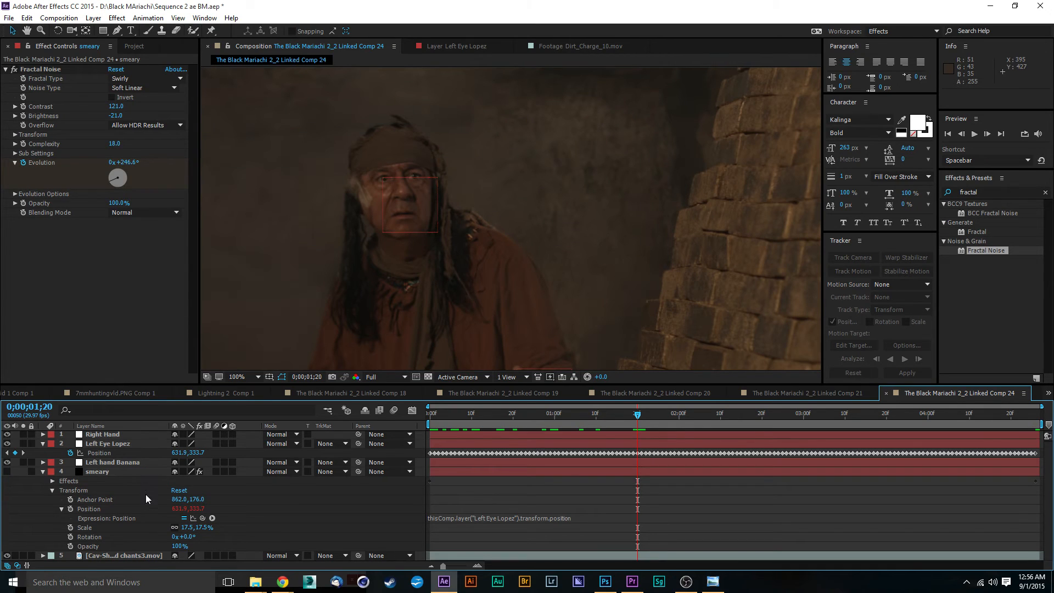
pyautogui.click(110, 556)
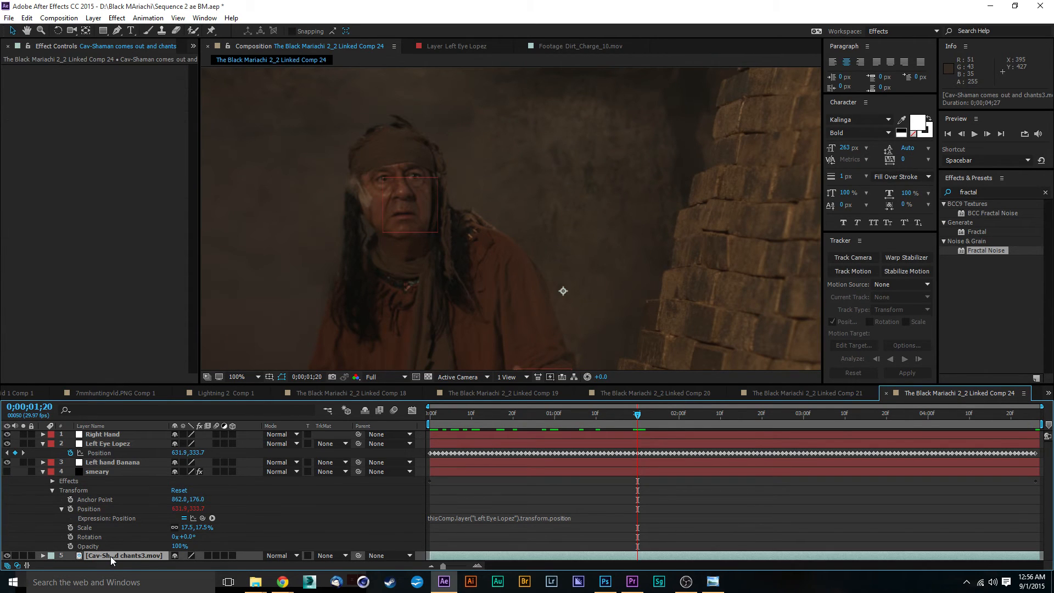
pyautogui.hotkey('ctrl', 'd')
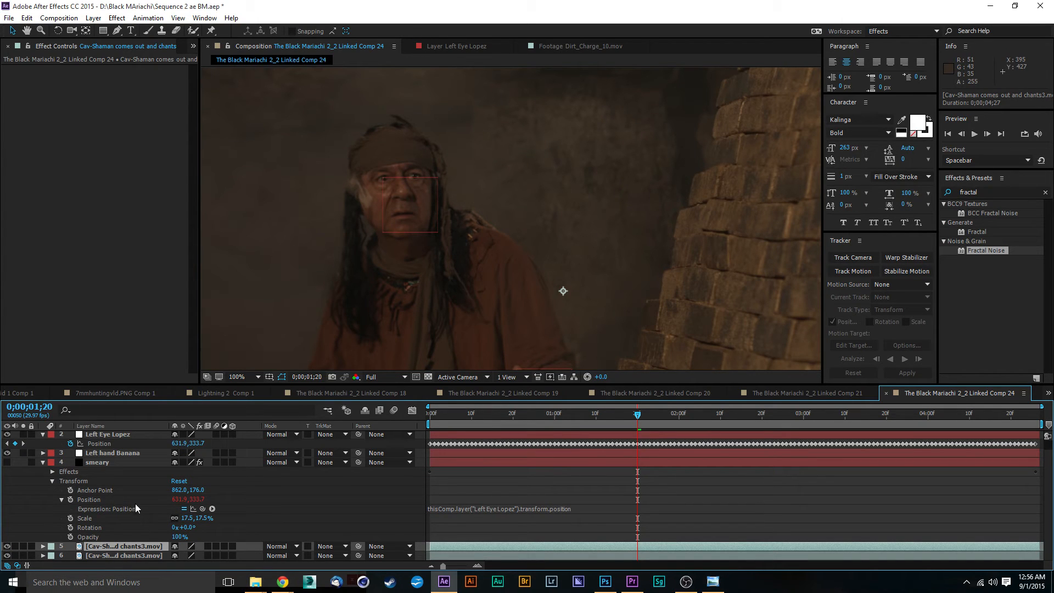
# Pick the Roto Brush tool, open the top shaman footage copy in its layer view, and go to the first frame.
pyautogui.click(193, 31)
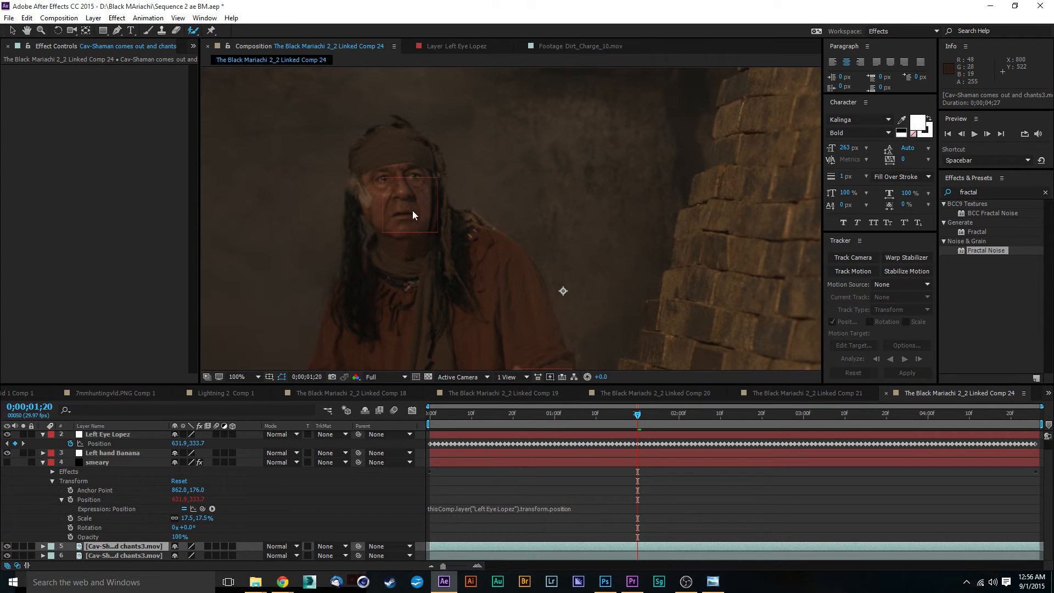
pyautogui.press('.')
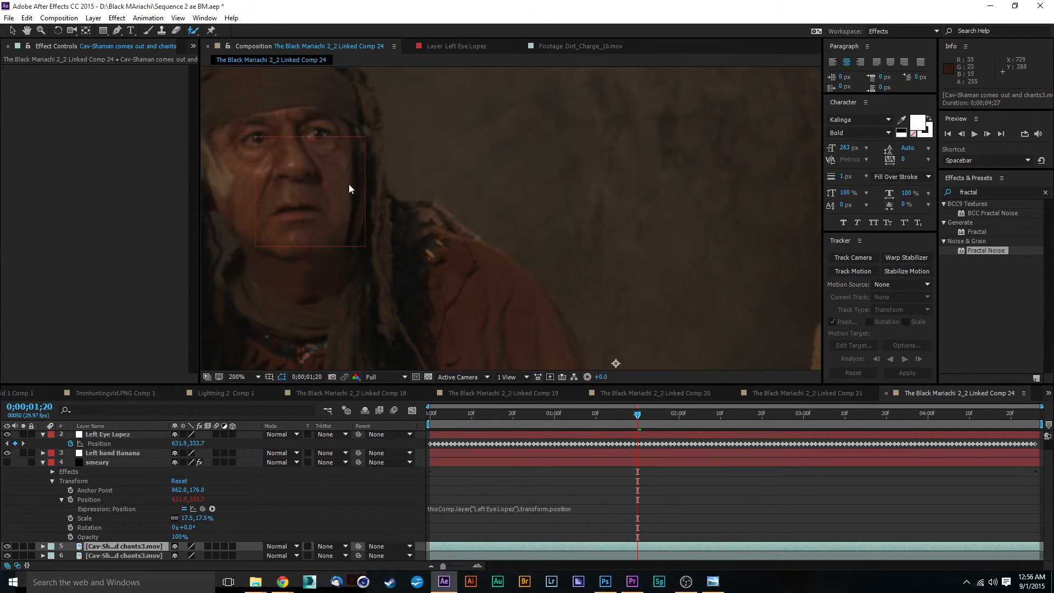
pyautogui.doubleClick(121, 545)
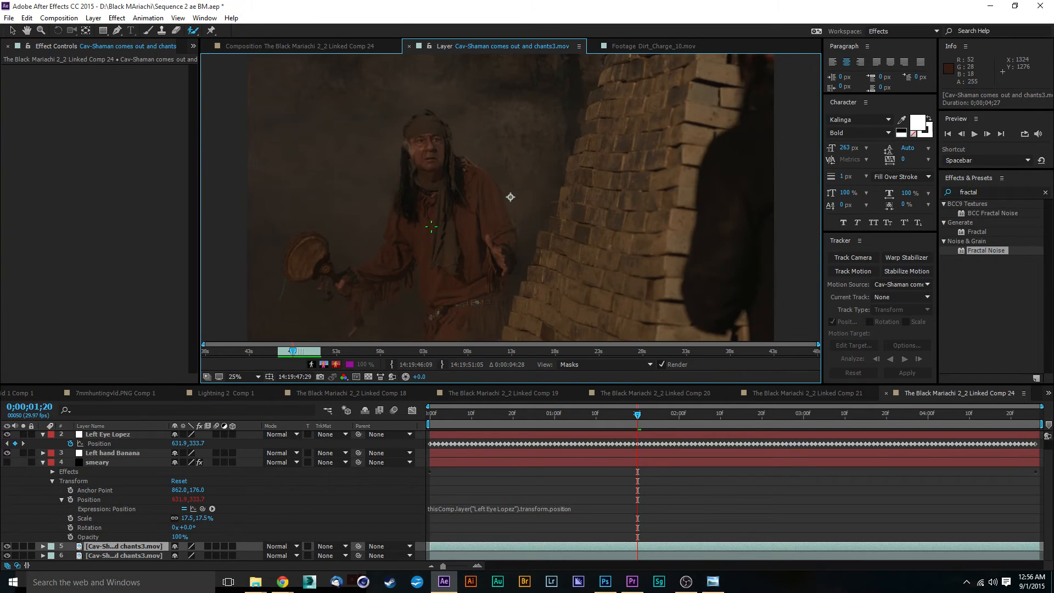
pyautogui.moveTo(431, 226); pyautogui.dragTo(630, 319)
pyautogui.scroll(2, 572, 240)
pyautogui.click(430, 417)
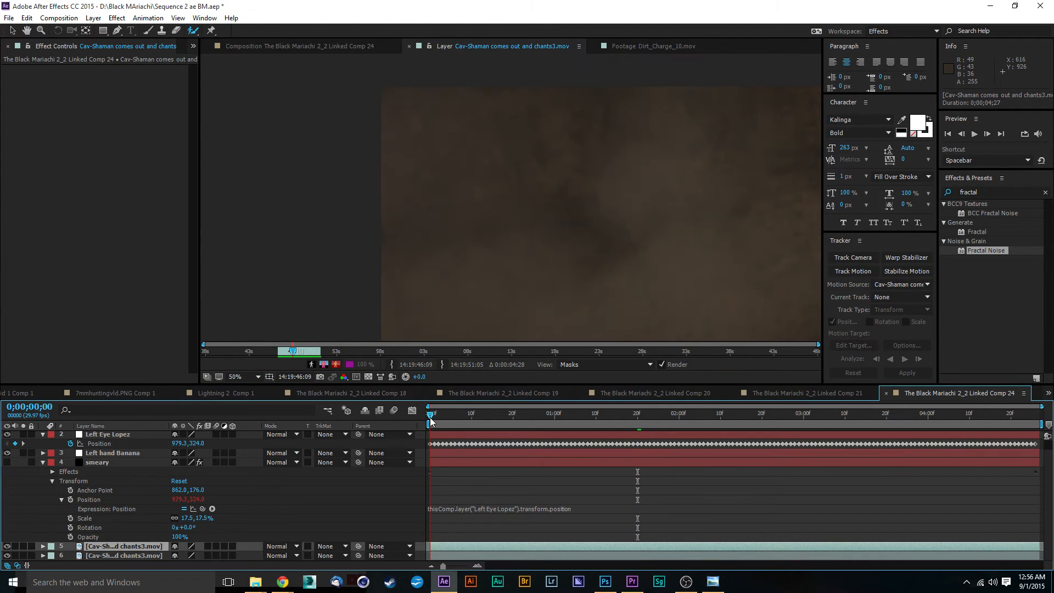
pyautogui.scroll(-2, 481, 306)
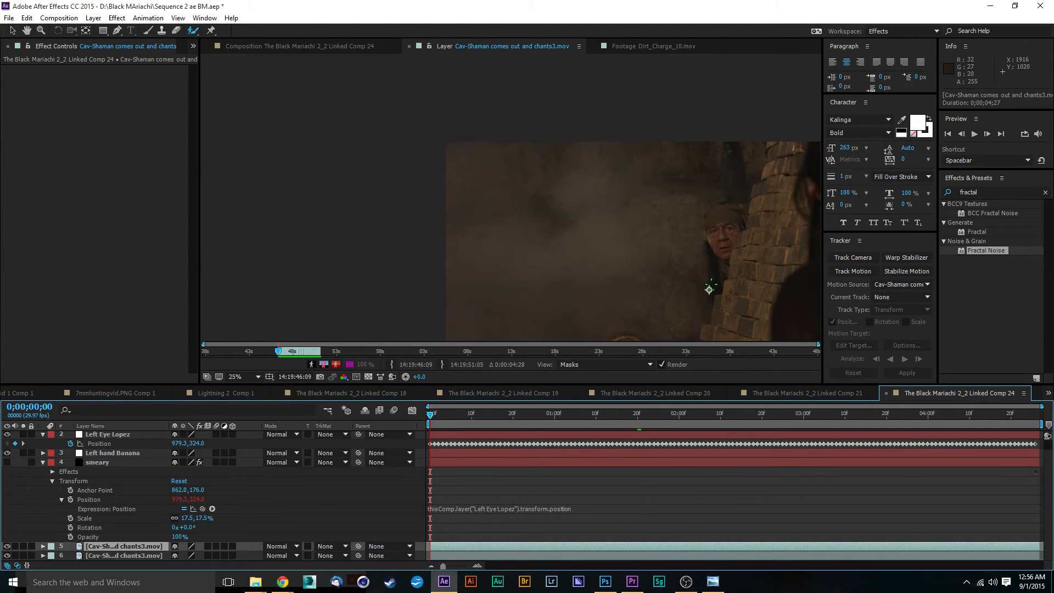
pyautogui.scroll(-2, 711, 286)
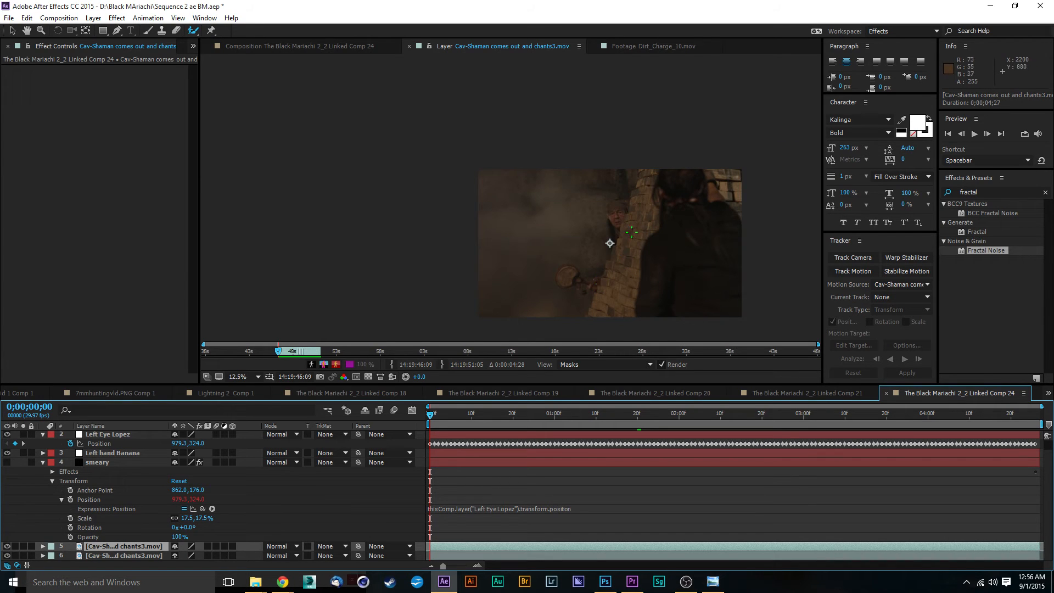
pyautogui.scroll(2, 597, 290)
pyautogui.scroll(4, 624, 286)
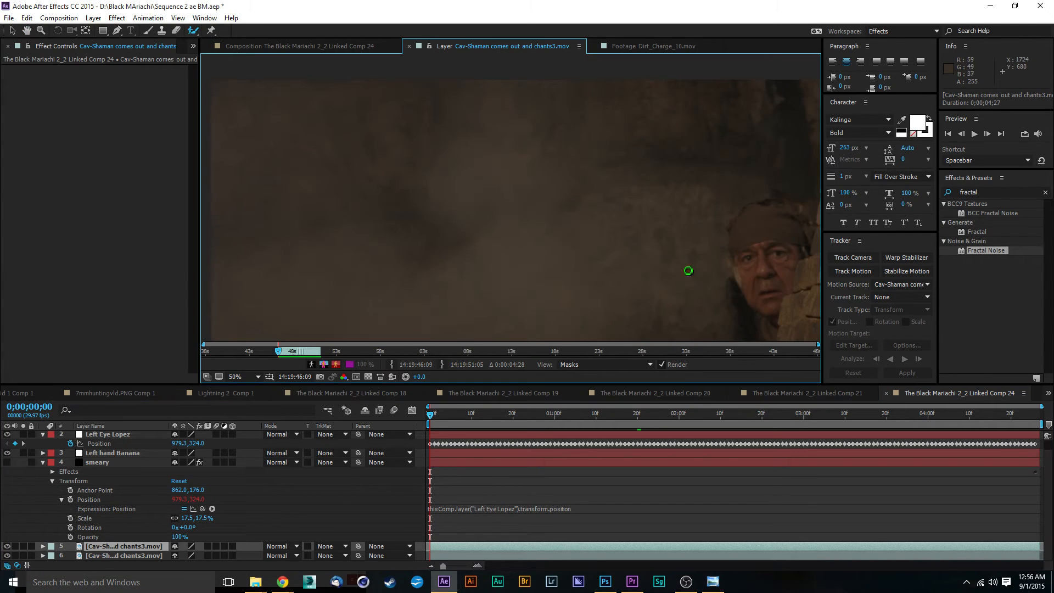
pyautogui.moveTo(588, 257); pyautogui.dragTo(470, 200)
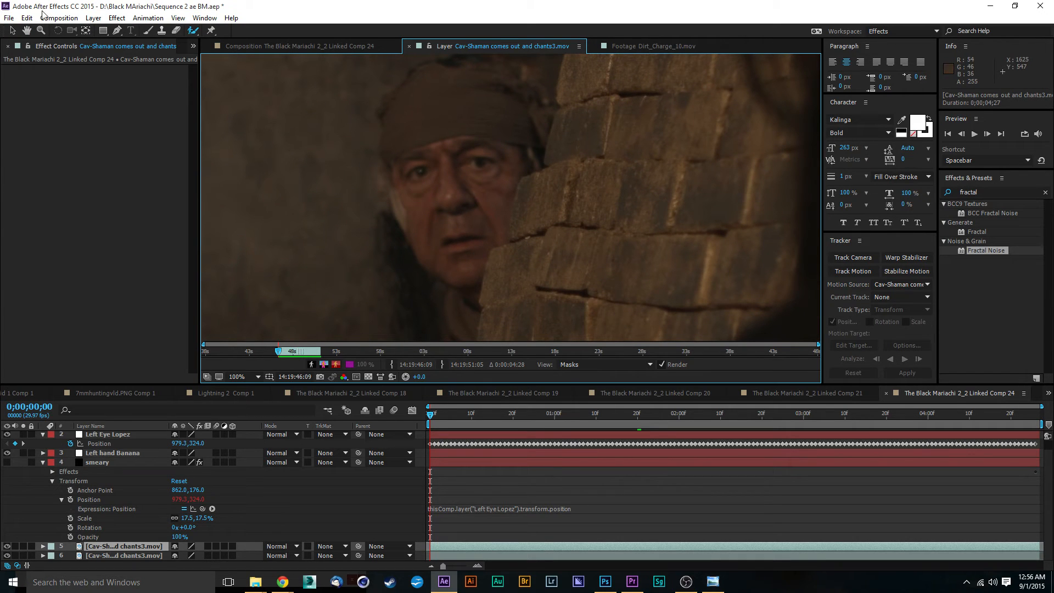
# Set the composition's frame rate to 30 frames per second.
pyautogui.hotkey('alt', 'c')
pyautogui.press('Down')
pyautogui.press('Return')
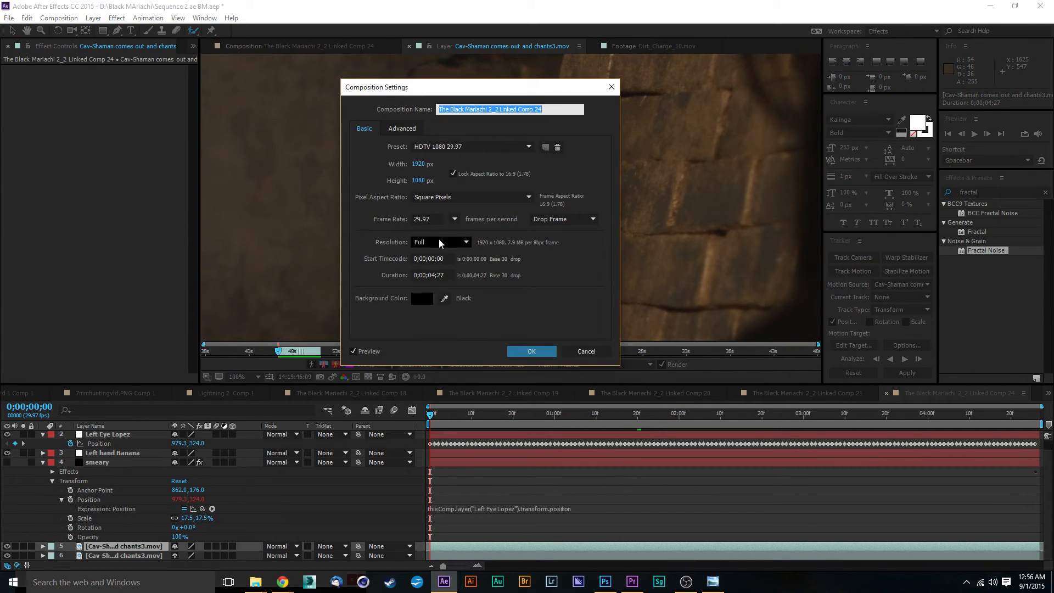
pyautogui.click(454, 219)
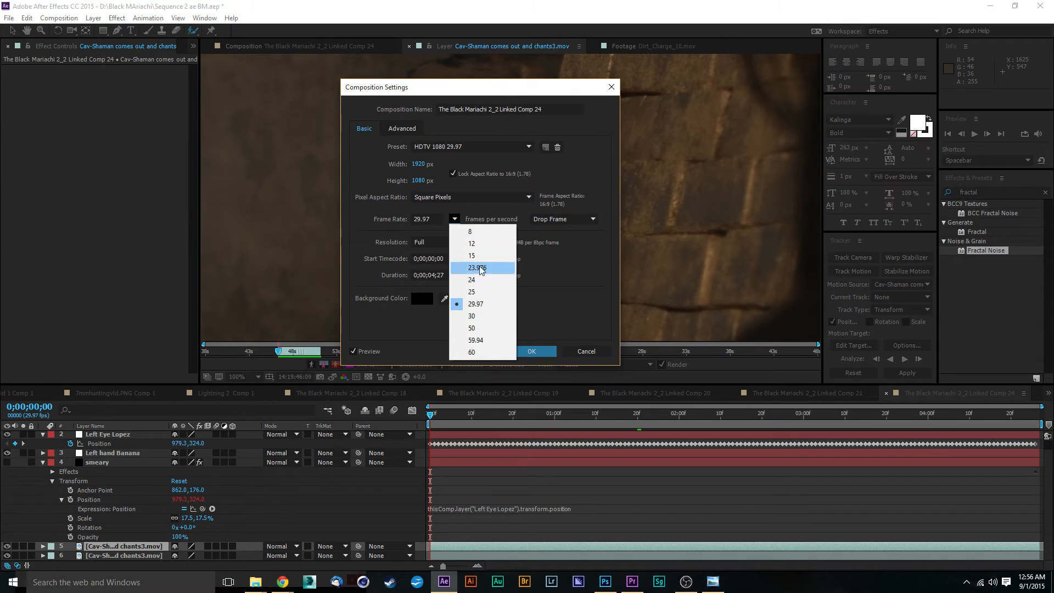
pyautogui.click(483, 317)
pyautogui.click(530, 350)
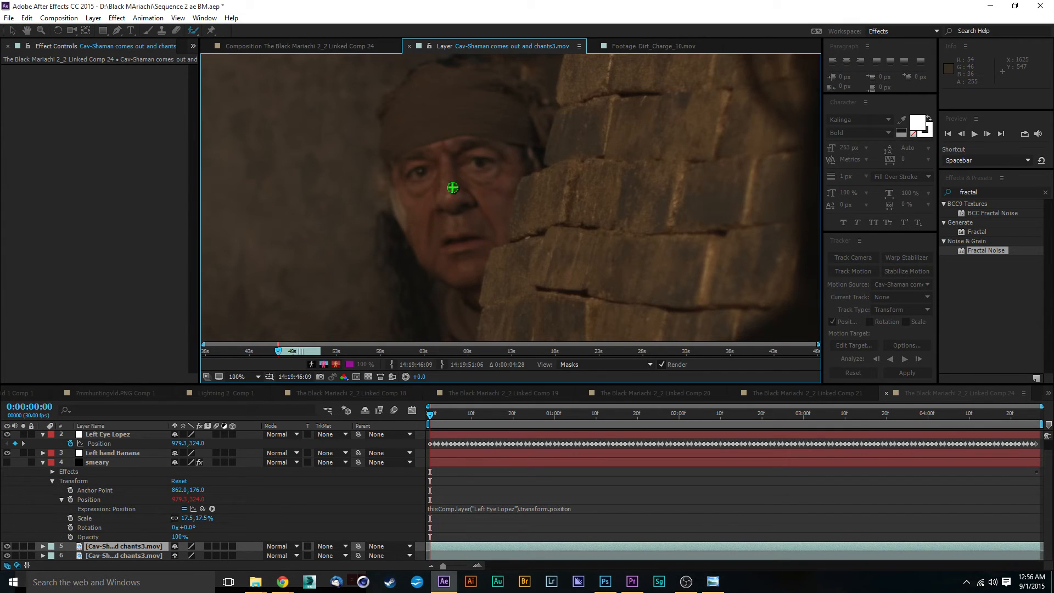
# Paint Roto Brush foreground strokes over the shaman's face on the first frame to build its outline.
pyautogui.moveTo(448, 153)
pyautogui.mouseDown()
pyautogui.moveTo(426, 250)
pyautogui.moveTo(465, 267)
pyautogui.moveTo(508, 197)
pyautogui.moveTo(506, 151)
pyautogui.moveTo(431, 148)
pyautogui.moveTo(407, 171)
pyautogui.moveTo(420, 235)
pyautogui.mouseUp()
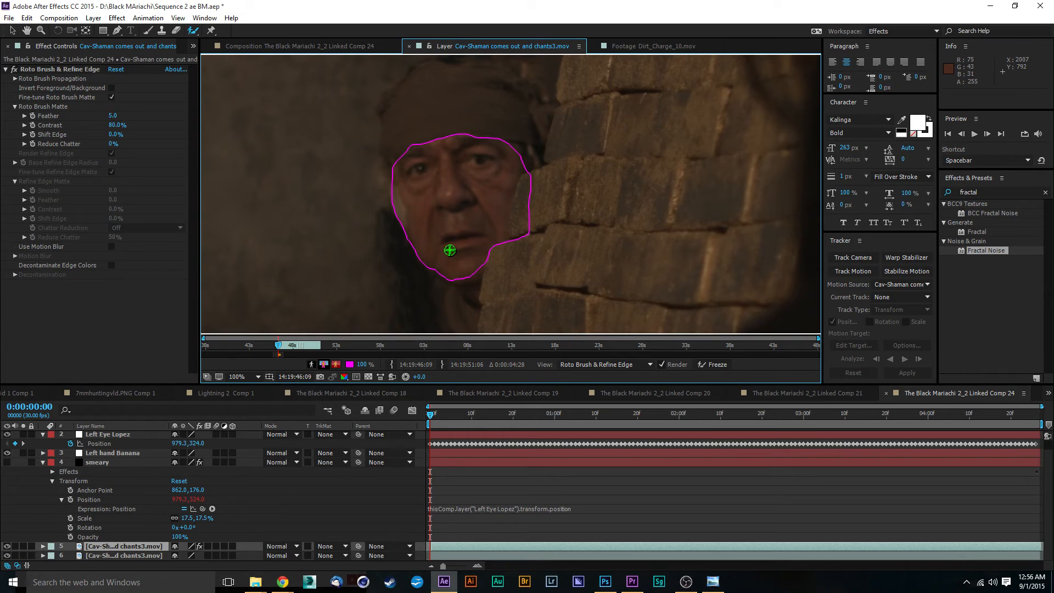
pyautogui.press('.')
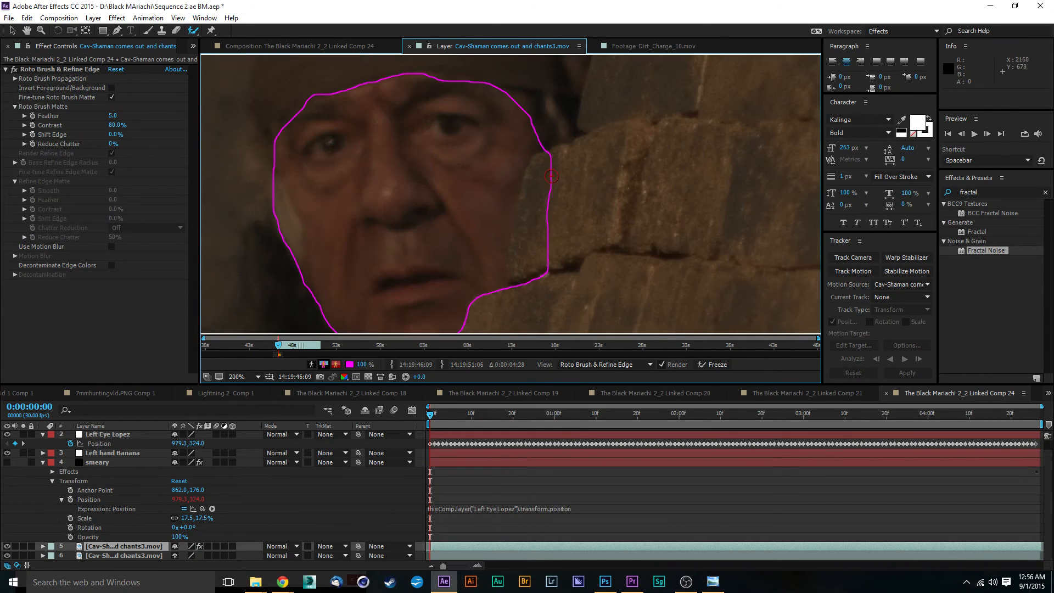
pyautogui.moveTo(545, 159)
pyautogui.mouseDown()
pyautogui.moveTo(516, 277)
pyautogui.moveTo(550, 253)
pyautogui.moveTo(542, 223)
pyautogui.moveTo(557, 176)
pyautogui.mouseUp()
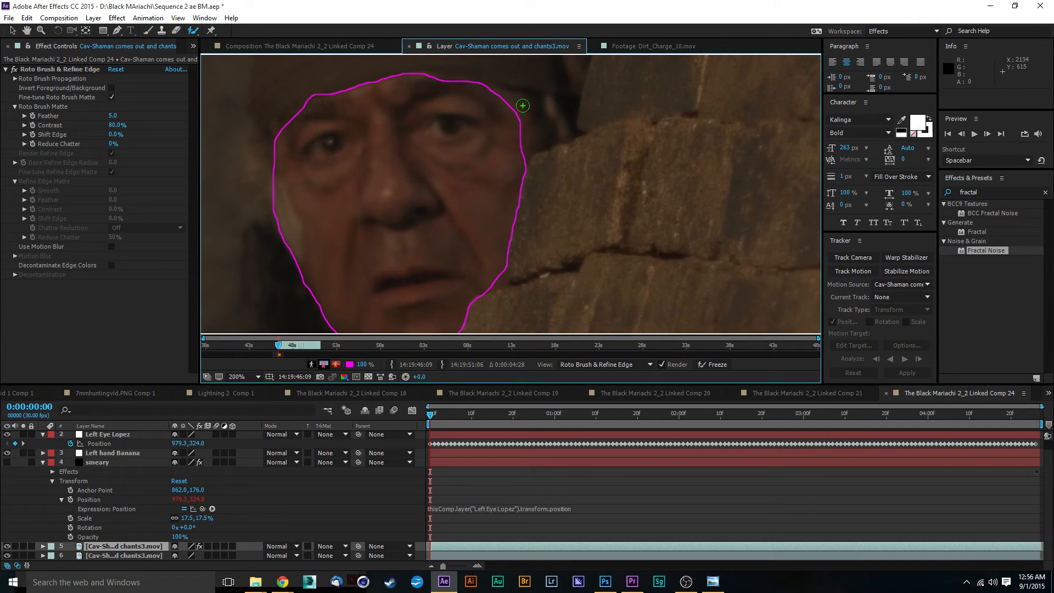
pyautogui.moveTo(525, 129)
pyautogui.mouseDown()
pyautogui.moveTo(531, 146)
pyautogui.moveTo(526, 122)
pyautogui.moveTo(491, 92)
pyautogui.mouseUp()
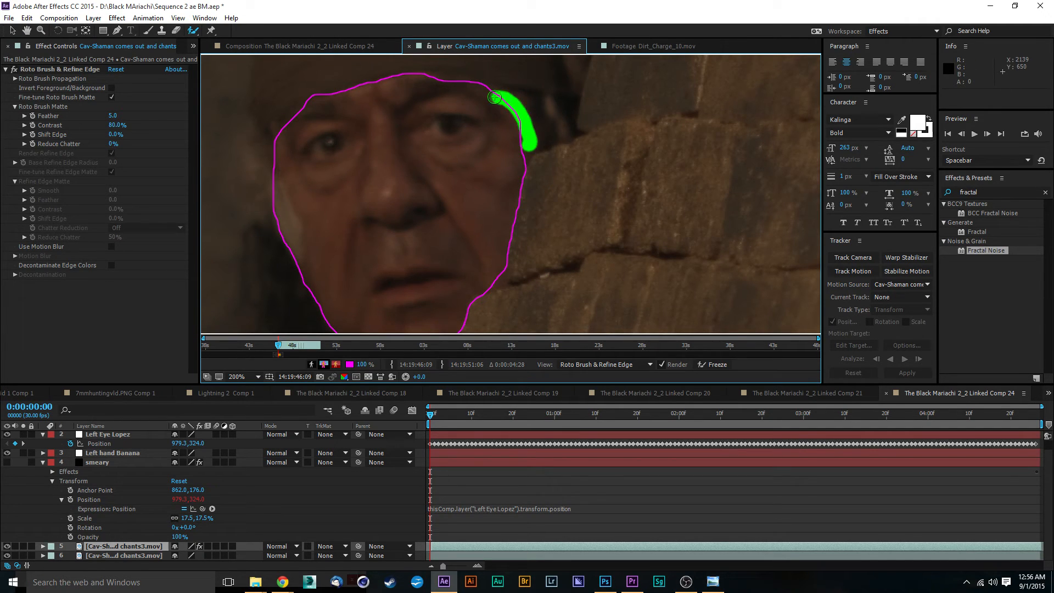
pyautogui.scroll(-1, 426, 193)
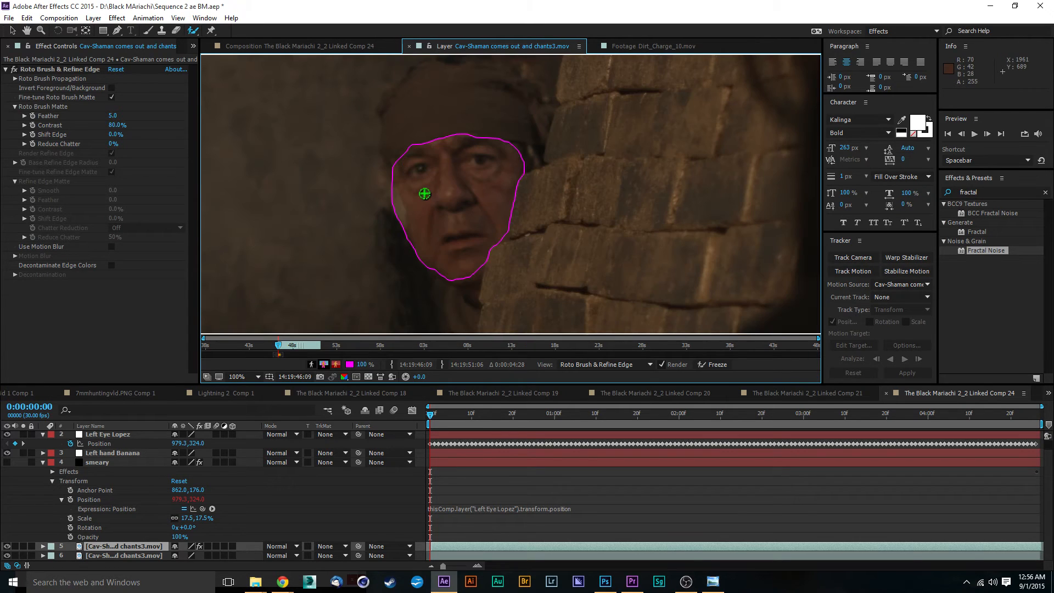
# Refine the face selection with additional Roto Brush strokes along the chin, cheeks and eye area.
pyautogui.moveTo(467, 275)
pyautogui.mouseDown()
pyautogui.moveTo(475, 301)
pyautogui.moveTo(464, 55)
pyautogui.mouseUp()
pyautogui.scroll(1, 474, 302)
pyautogui.moveTo(405, 165)
pyautogui.mouseDown()
pyautogui.moveTo(505, 223)
pyautogui.moveTo(525, 215)
pyautogui.moveTo(528, 246)
pyautogui.mouseUp()
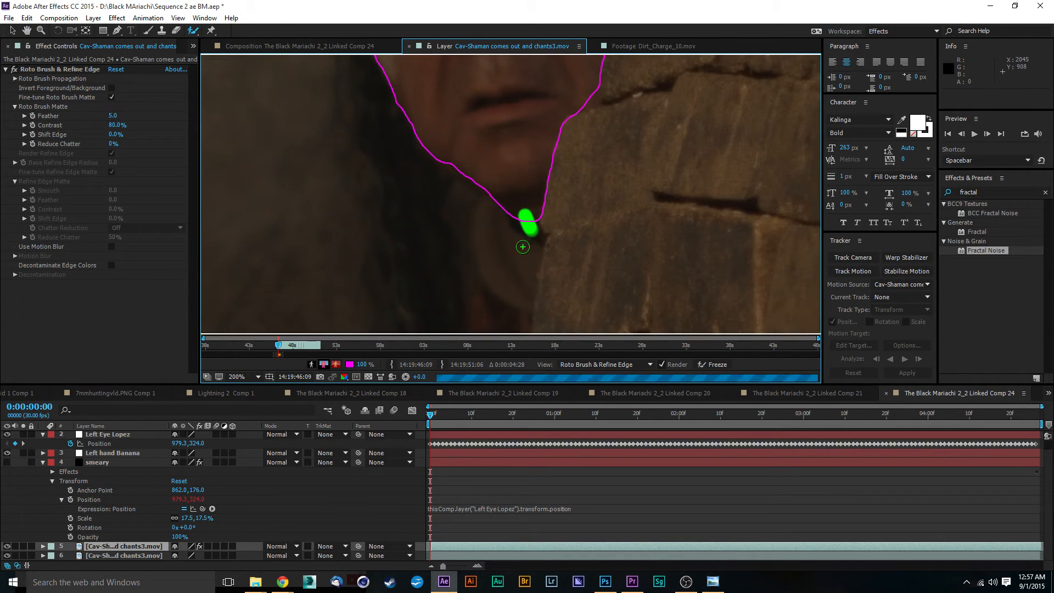
pyautogui.moveTo(425, 183); pyautogui.dragTo(473, 285)
pyautogui.moveTo(346, 102); pyautogui.dragTo(375, 188)
pyautogui.moveTo(439, 193)
pyautogui.mouseDown()
pyautogui.moveTo(461, 257)
pyautogui.moveTo(462, 228)
pyautogui.moveTo(470, 235)
pyautogui.moveTo(461, 276)
pyautogui.mouseUp()
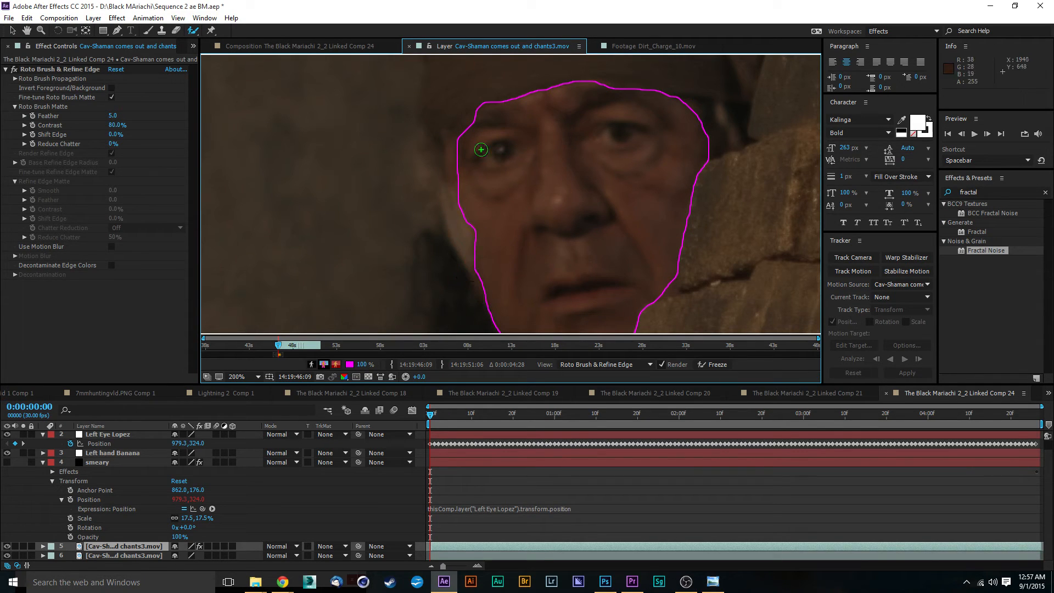
pyautogui.moveTo(458, 150); pyautogui.dragTo(468, 188)
pyautogui.moveTo(543, 226); pyautogui.dragTo(591, 229)
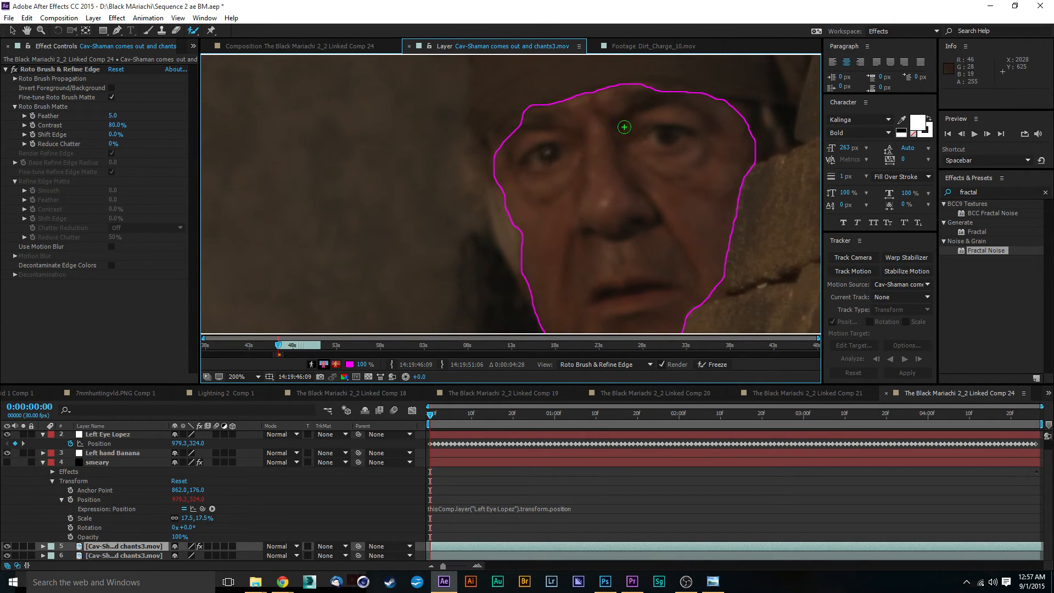
pyautogui.click(743, 113)
pyautogui.moveTo(528, 122); pyautogui.dragTo(501, 149)
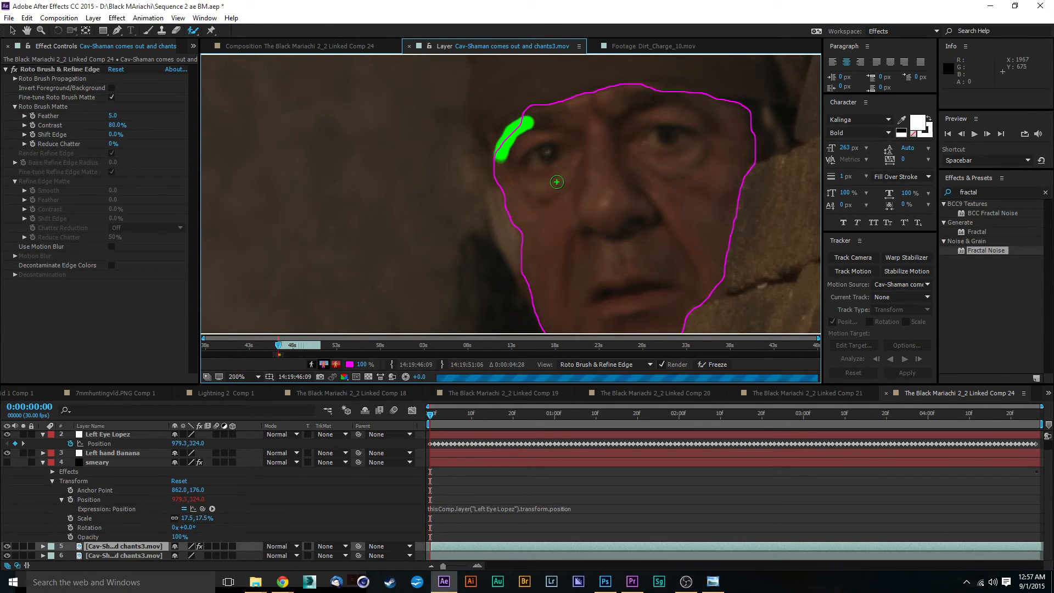
pyautogui.moveTo(587, 223); pyautogui.dragTo(566, 117)
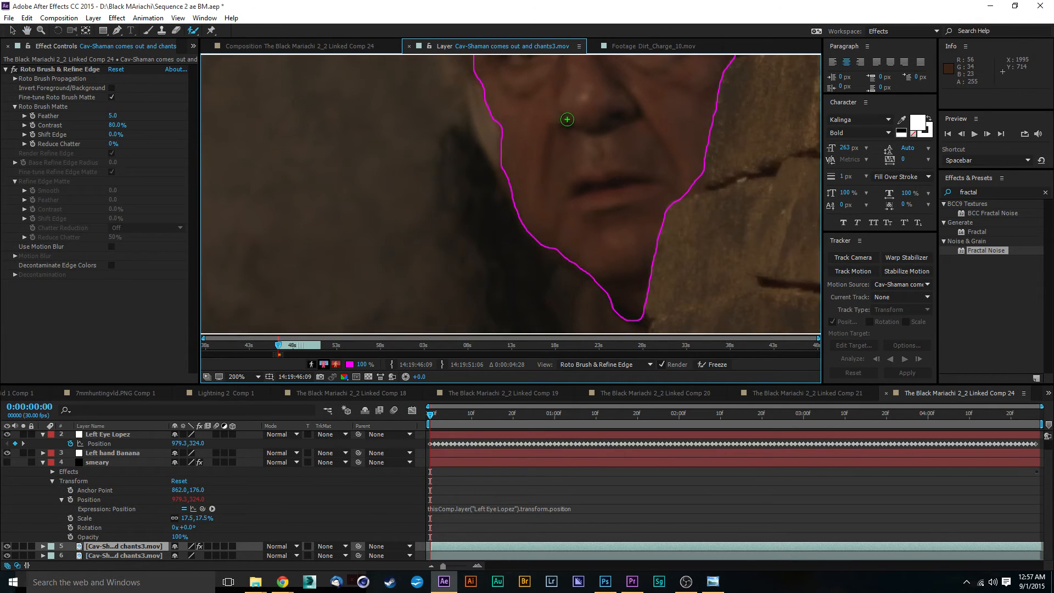
pyautogui.moveTo(507, 171); pyautogui.dragTo(526, 200)
# Correct the face outline's edge against the brick wall with further Roto Brush strokes.
pyautogui.press(',')
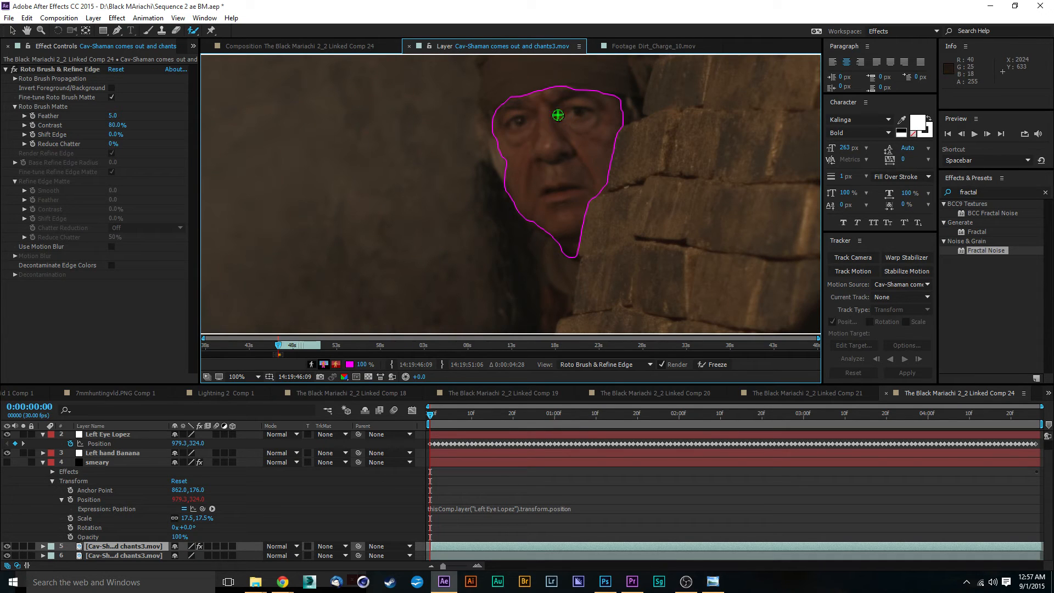
pyautogui.moveTo(553, 110); pyautogui.dragTo(457, 171)
pyautogui.press('.')
pyautogui.scroll(-1, 520, 155)
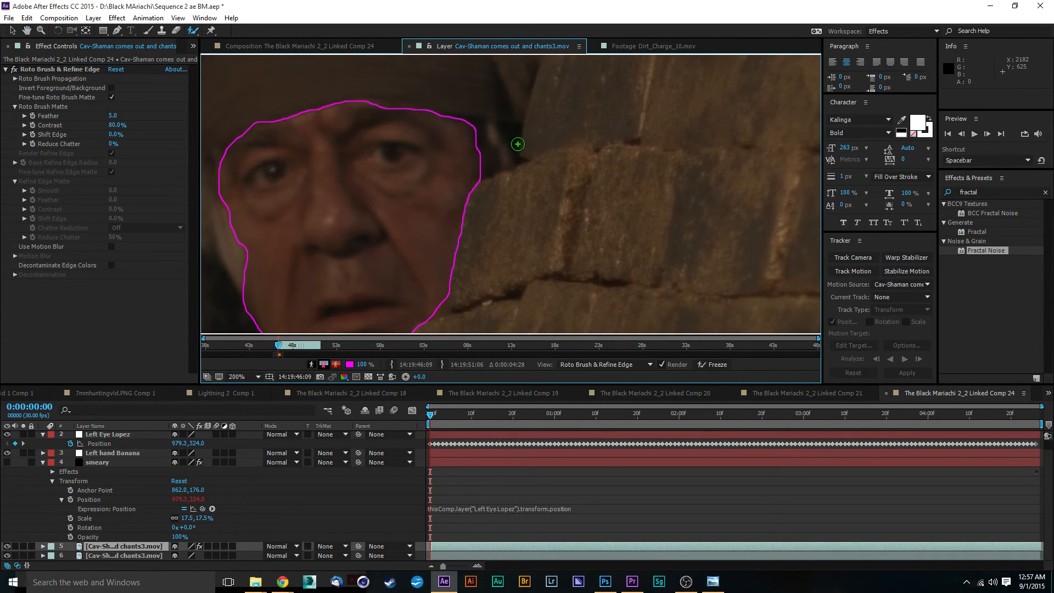
pyautogui.press('.')
pyautogui.moveTo(508, 135); pyautogui.dragTo(562, 293)
pyautogui.press(',')
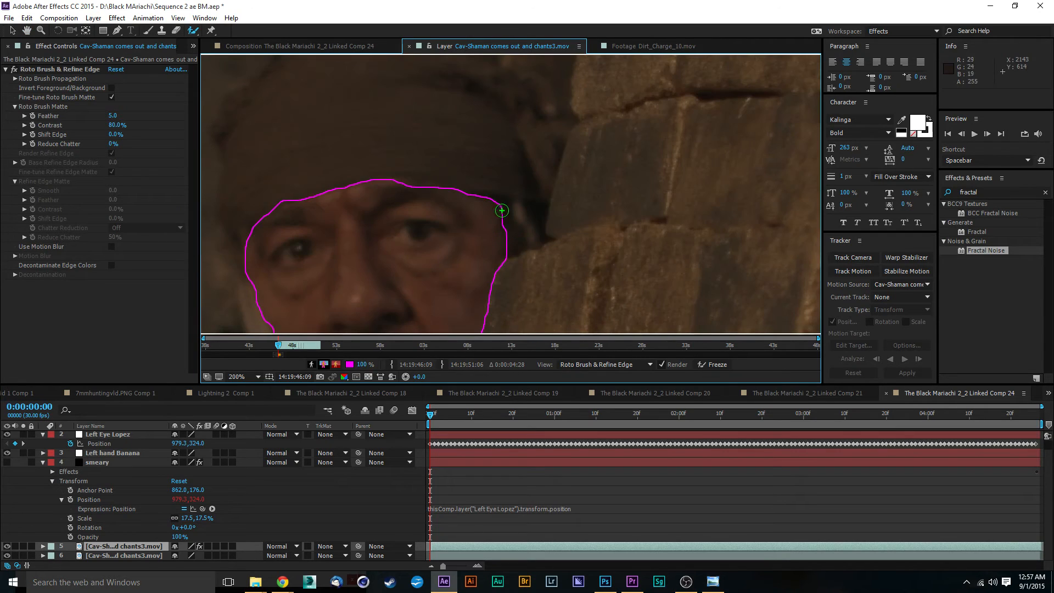
pyautogui.moveTo(503, 209); pyautogui.dragTo(510, 248)
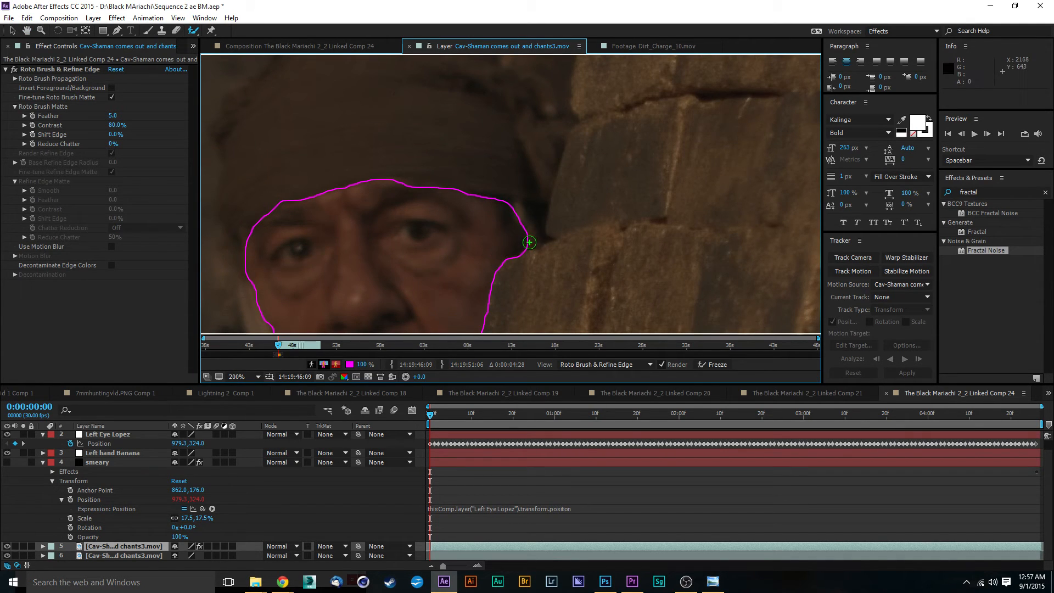
pyautogui.press(',')
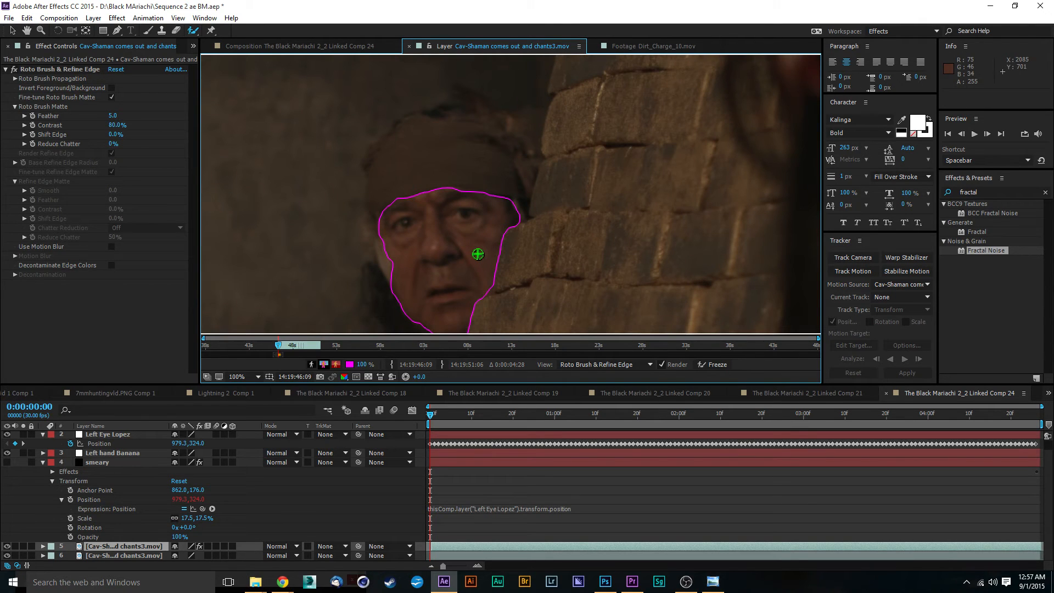
# Step to the next frame and fix the propagated face outline with Roto Brush strokes.
pyautogui.moveTo(431, 419); pyautogui.dragTo(437, 420)
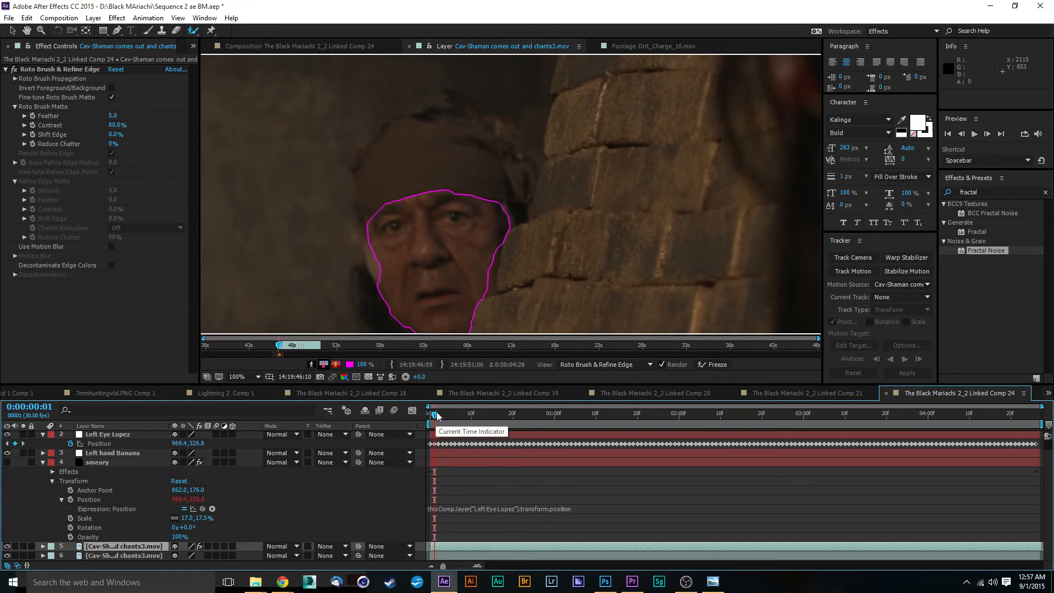
pyautogui.scroll(1, 487, 246)
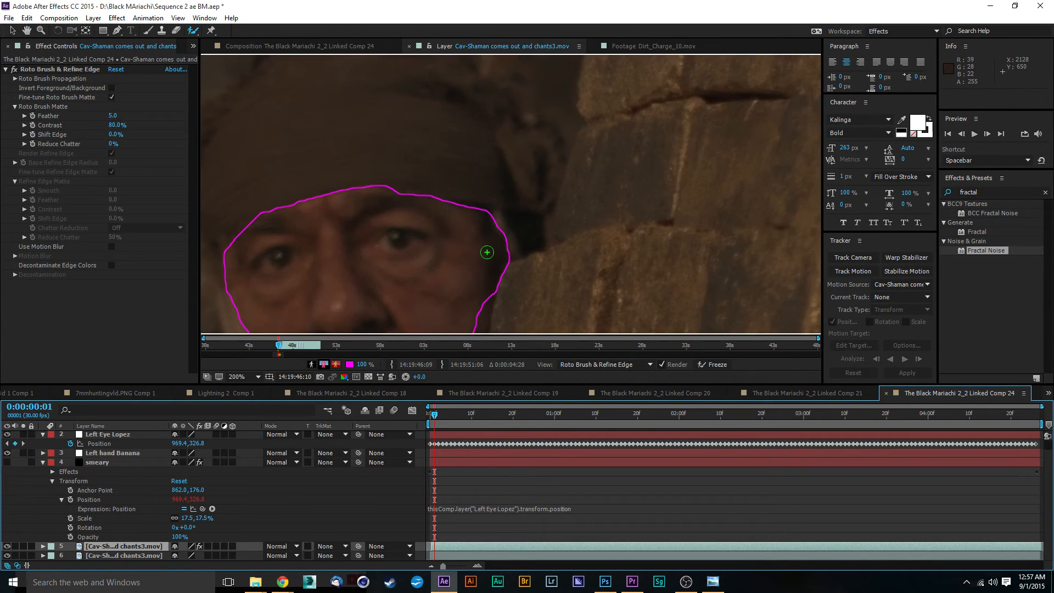
pyautogui.moveTo(486, 250); pyautogui.dragTo(492, 111)
pyautogui.moveTo(489, 163); pyautogui.dragTo(465, 251)
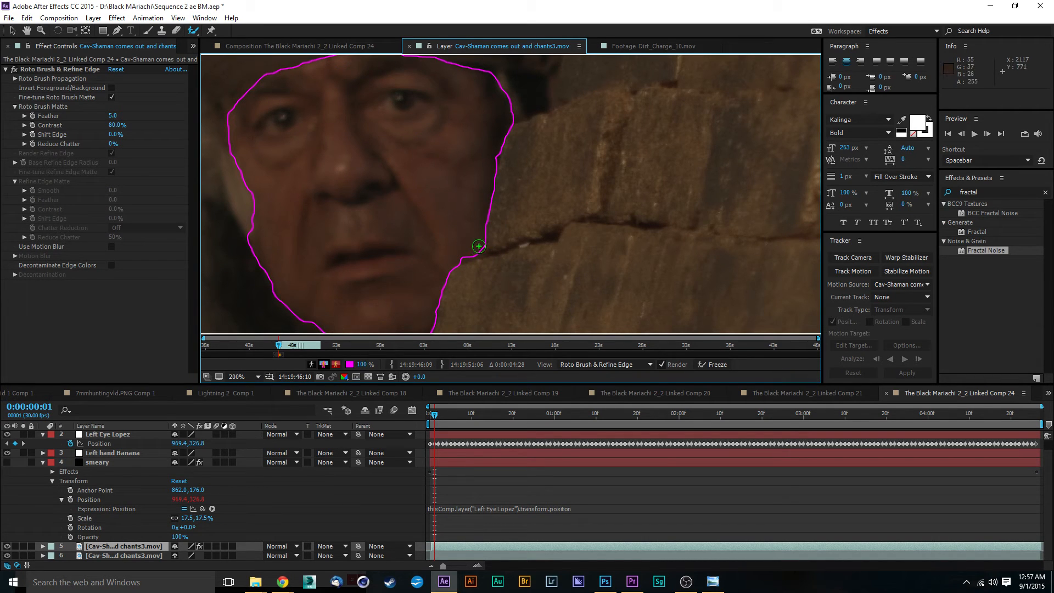
pyautogui.moveTo(475, 252); pyautogui.dragTo(450, 249)
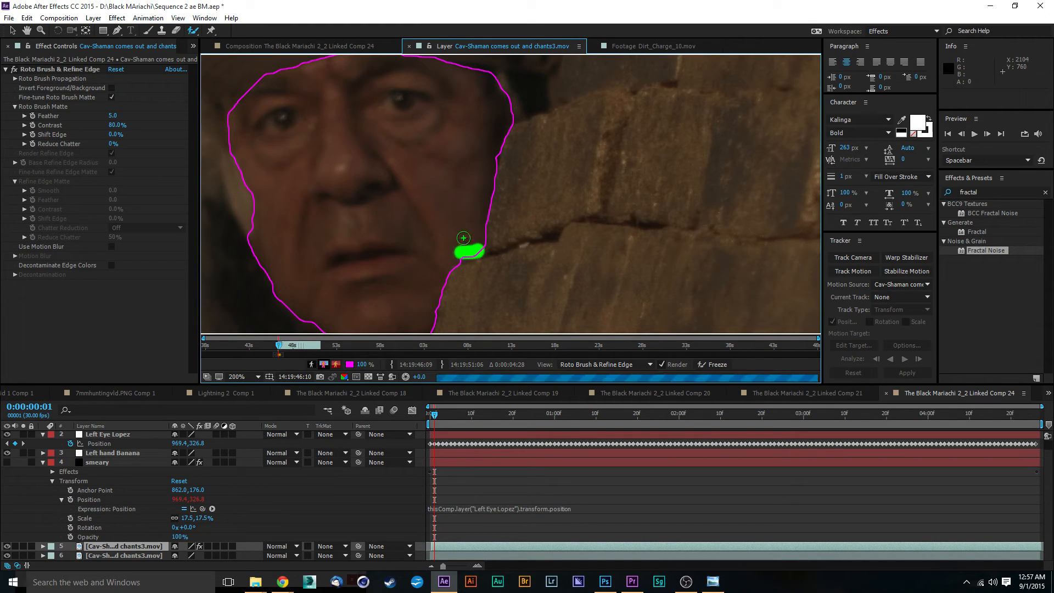
pyautogui.moveTo(285, 148); pyautogui.dragTo(368, 227)
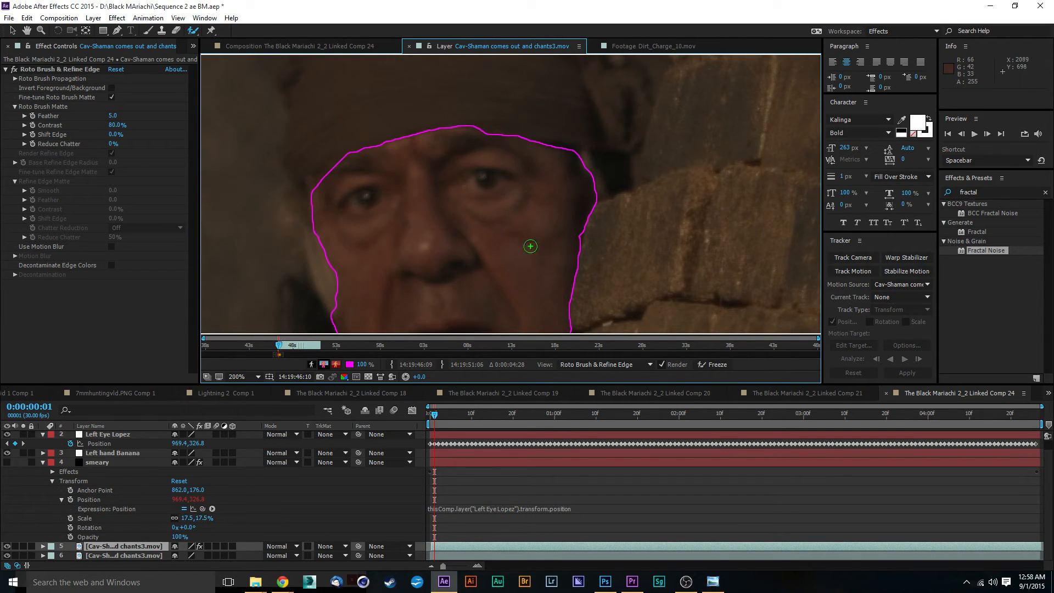
pyautogui.moveTo(466, 249); pyautogui.dragTo(514, 77)
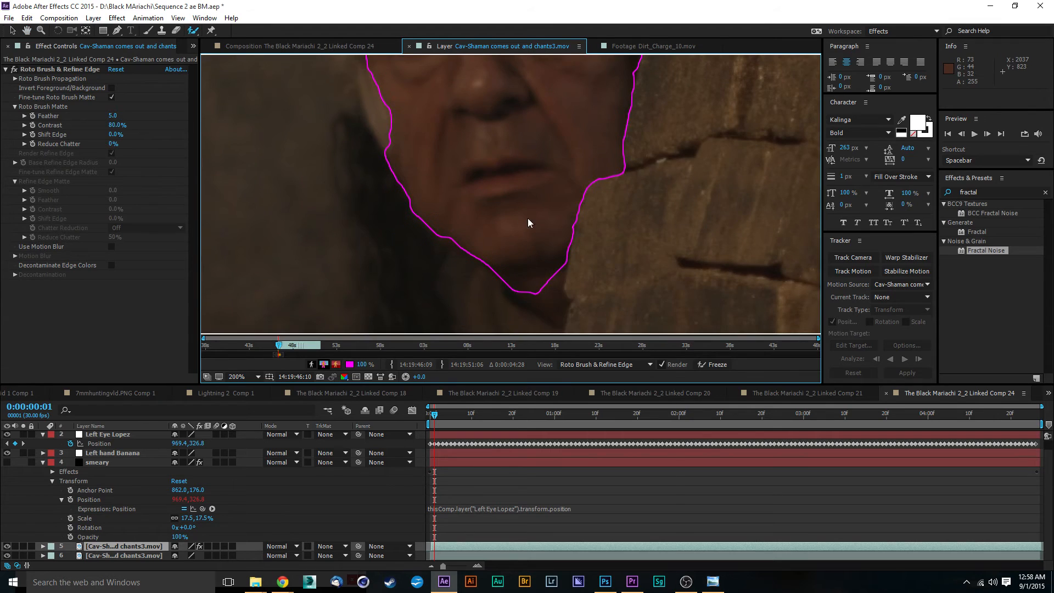
pyautogui.rightClick(528, 219)
pyautogui.click(497, 230)
pyautogui.hotkey('ctrl', 'z')
# Add a correction stroke along the lower edge of the face on the second frame.
pyautogui.moveTo(554, 274)
pyautogui.mouseDown()
pyautogui.moveTo(551, 305)
pyautogui.moveTo(531, 295)
pyautogui.moveTo(548, 290)
pyautogui.moveTo(470, 148)
pyautogui.moveTo(464, 186)
pyautogui.moveTo(484, 116)
pyautogui.moveTo(529, 303)
pyautogui.mouseUp()
pyautogui.click(464, 186)
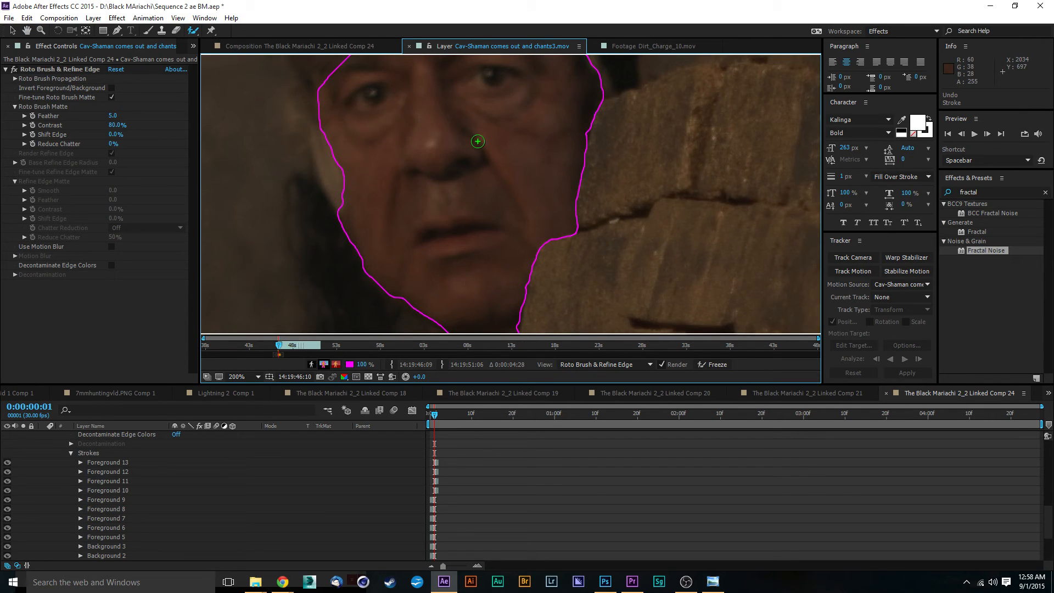
pyautogui.scroll(-2, 484, 147)
pyautogui.scroll(2, 484, 147)
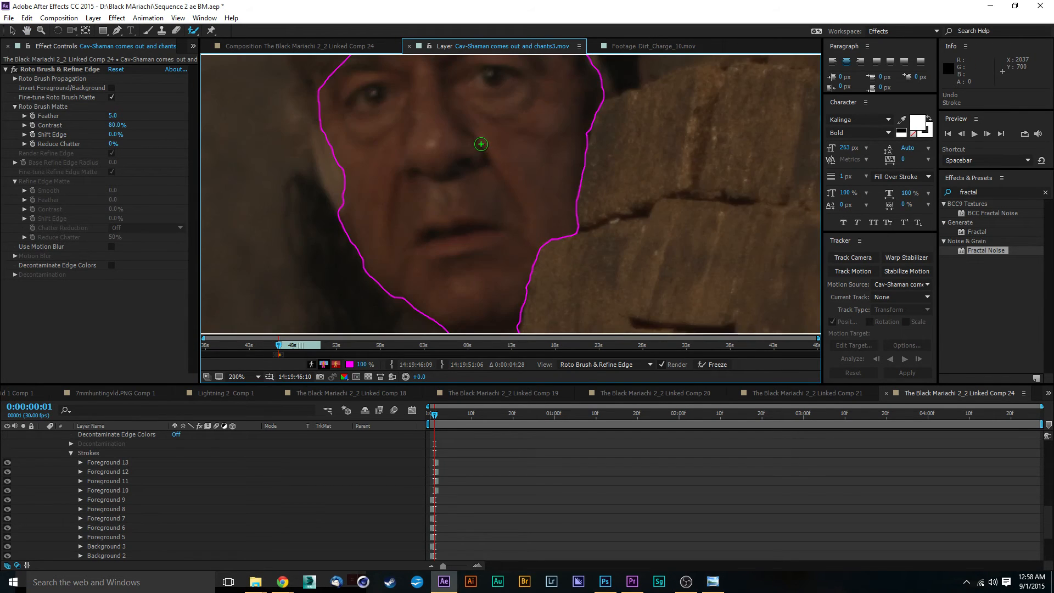
pyautogui.scroll(-2, 481, 144)
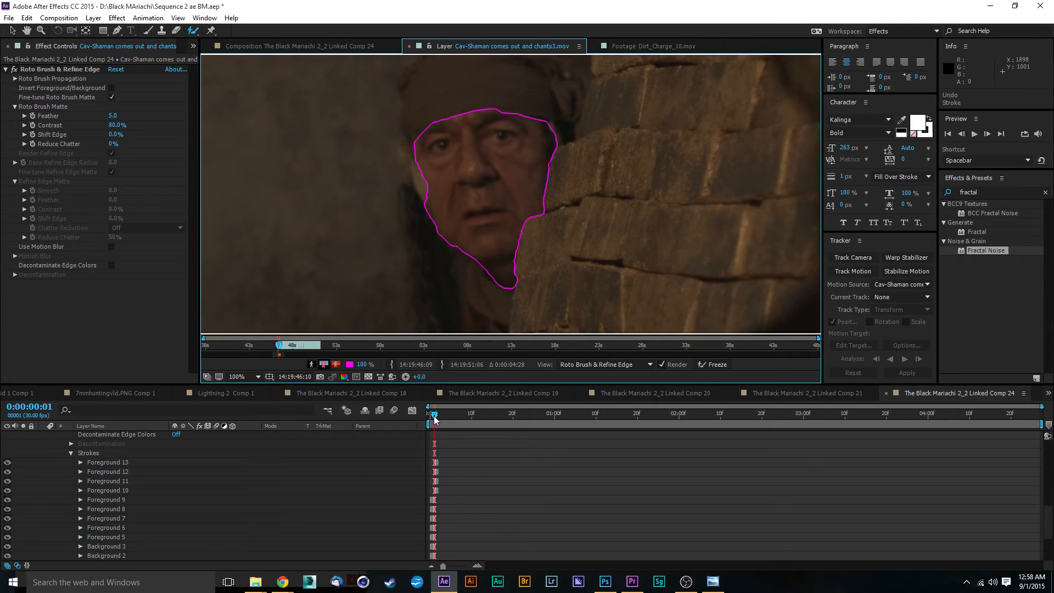
# Move to frame 2 and correct the face outline along the chin and the brick-wall edge with Roto Brush strokes.
pyautogui.moveTo(435, 420); pyautogui.dragTo(438, 419)
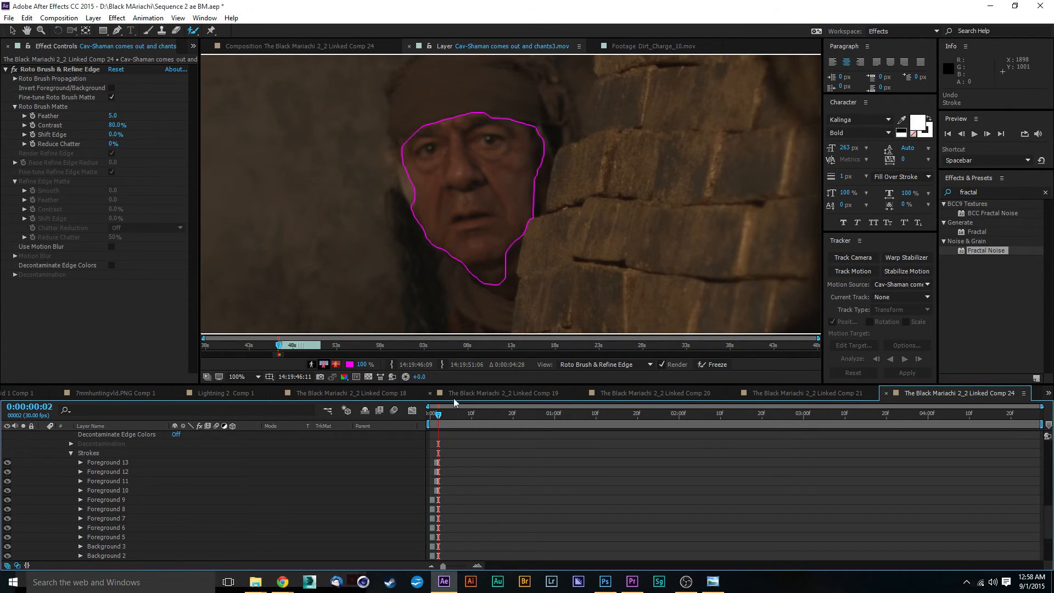
pyautogui.scroll(1, 529, 198)
pyautogui.moveTo(512, 207); pyautogui.dragTo(456, 64)
pyautogui.moveTo(468, 146)
pyautogui.mouseDown()
pyautogui.moveTo(448, 247)
pyautogui.moveTo(407, 224)
pyautogui.mouseUp()
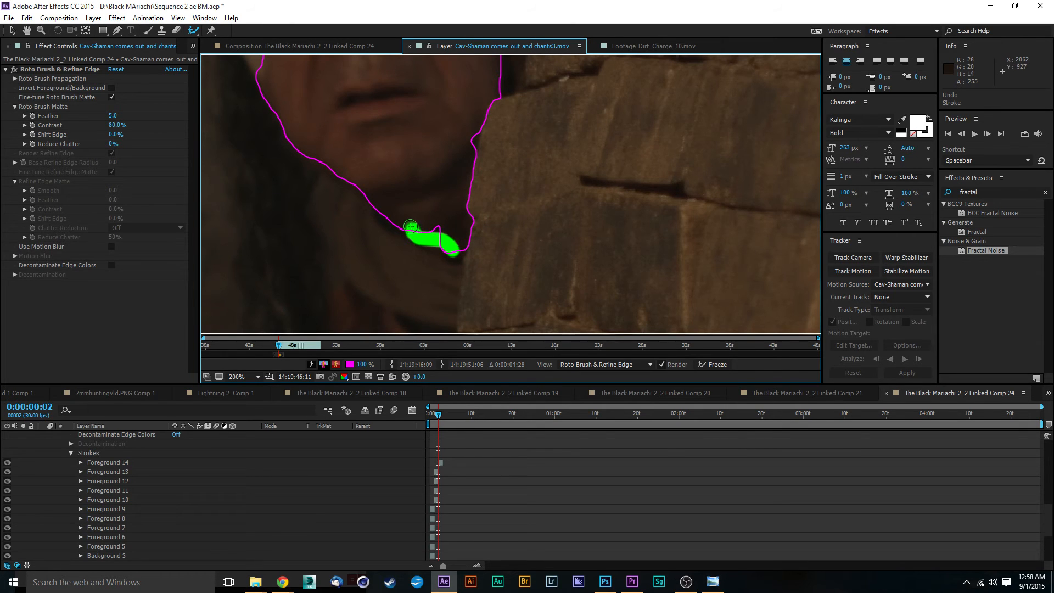
pyautogui.moveTo(448, 130)
pyautogui.mouseDown()
pyautogui.moveTo(442, 207)
pyautogui.moveTo(459, 255)
pyautogui.mouseUp()
pyautogui.moveTo(550, 177); pyautogui.dragTo(541, 209)
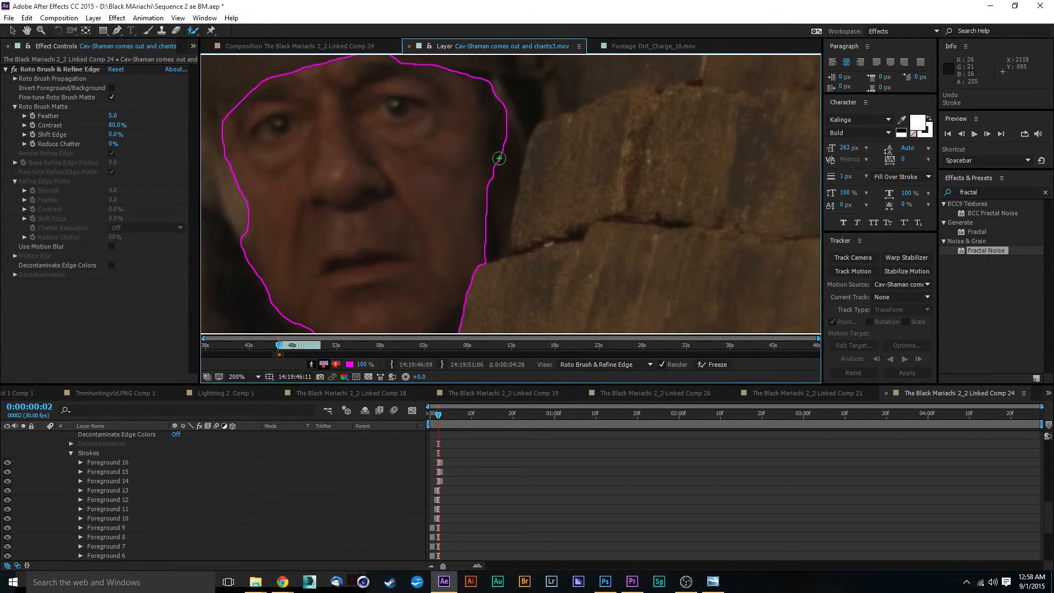
pyautogui.moveTo(499, 154)
pyautogui.mouseDown()
pyautogui.moveTo(502, 214)
pyautogui.moveTo(494, 244)
pyautogui.moveTo(487, 197)
pyautogui.moveTo(483, 253)
pyautogui.mouseUp()
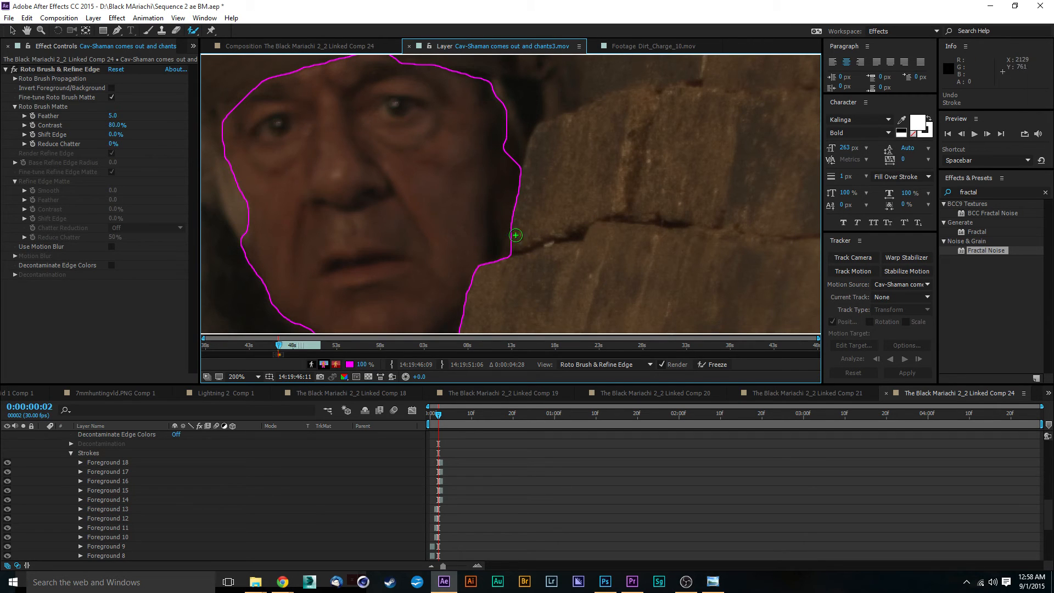
# Add further Roto Brush foreground strokes along the face's right edge and chin on frame 2.
pyautogui.scroll(2, 430, 179)
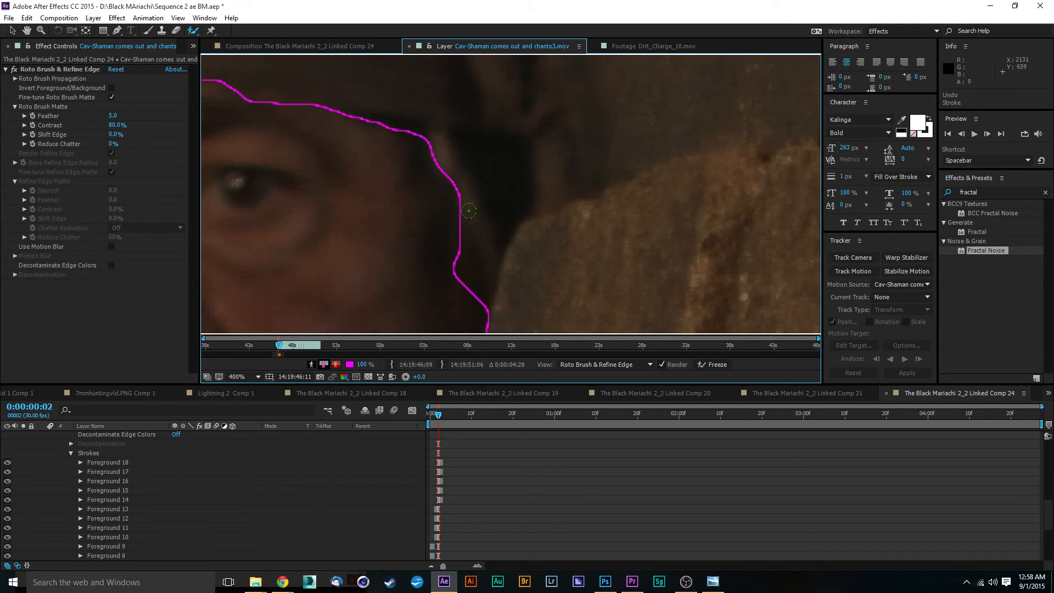
pyautogui.scroll(-3, 468, 211)
pyautogui.moveTo(440, 190)
pyautogui.mouseDown()
pyautogui.moveTo(459, 233)
pyautogui.moveTo(453, 251)
pyautogui.mouseUp()
pyautogui.scroll(-4, 401, 154)
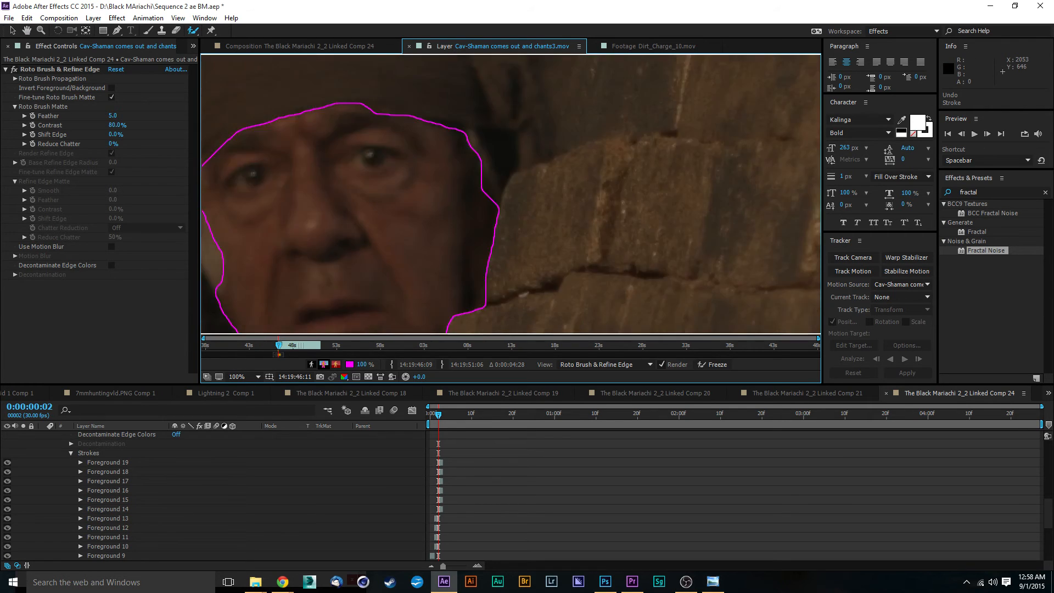
pyautogui.moveTo(377, 223); pyautogui.dragTo(507, 191)
pyautogui.scroll(2, 507, 191)
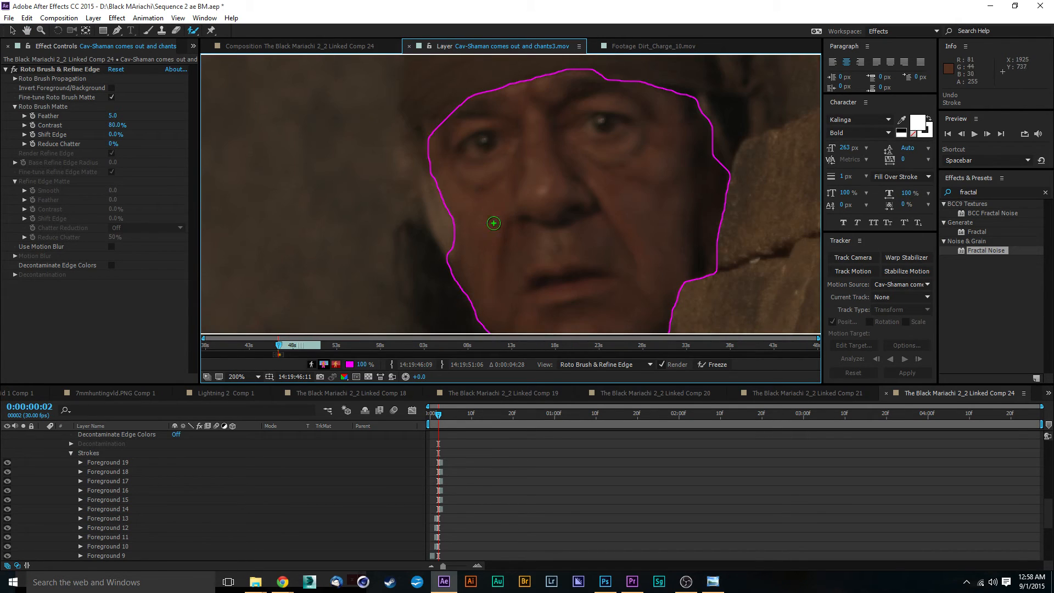
pyautogui.scroll(-2, 582, 290)
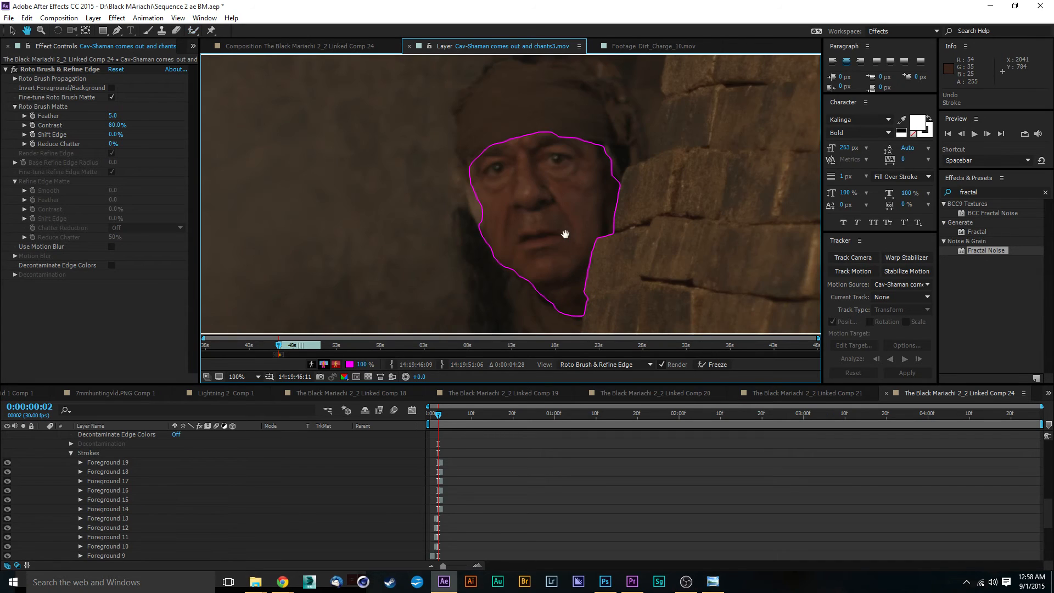
pyautogui.moveTo(565, 236); pyautogui.dragTo(520, 186)
pyautogui.scroll(3, 511, 231)
pyautogui.moveTo(512, 231); pyautogui.dragTo(494, 116)
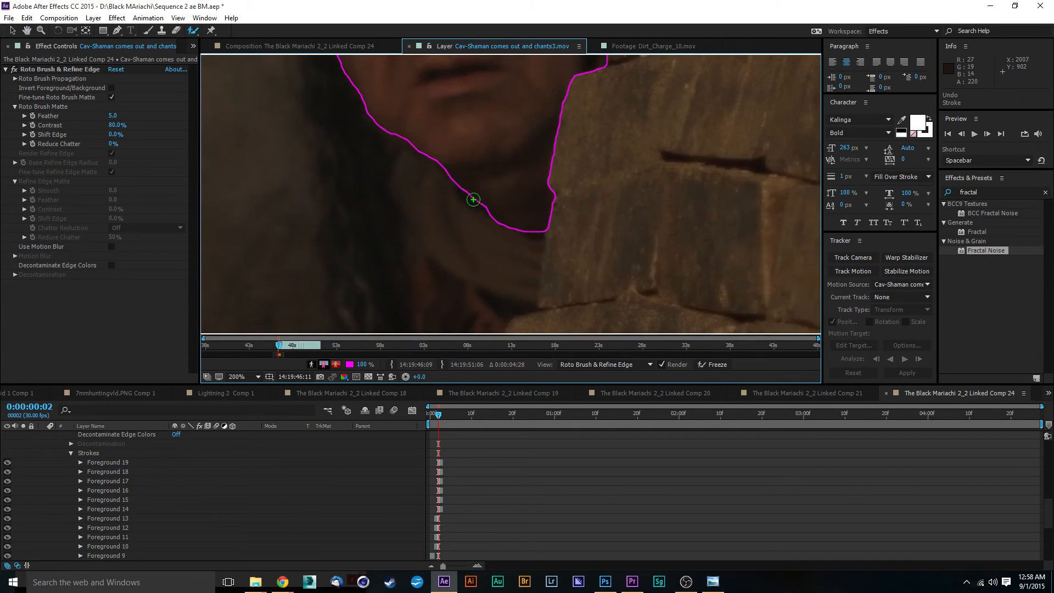
pyautogui.moveTo(466, 189); pyautogui.dragTo(506, 207)
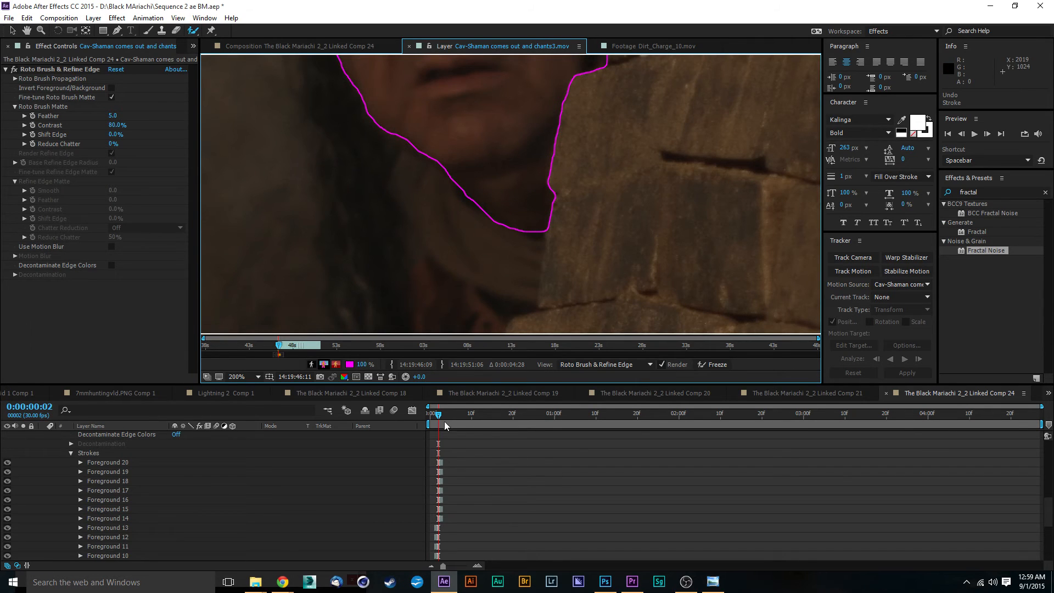
# Move to frame 3 and extend the face selection at the forehead and chin with Roto Brush strokes.
pyautogui.moveTo(440, 421); pyautogui.dragTo(445, 419)
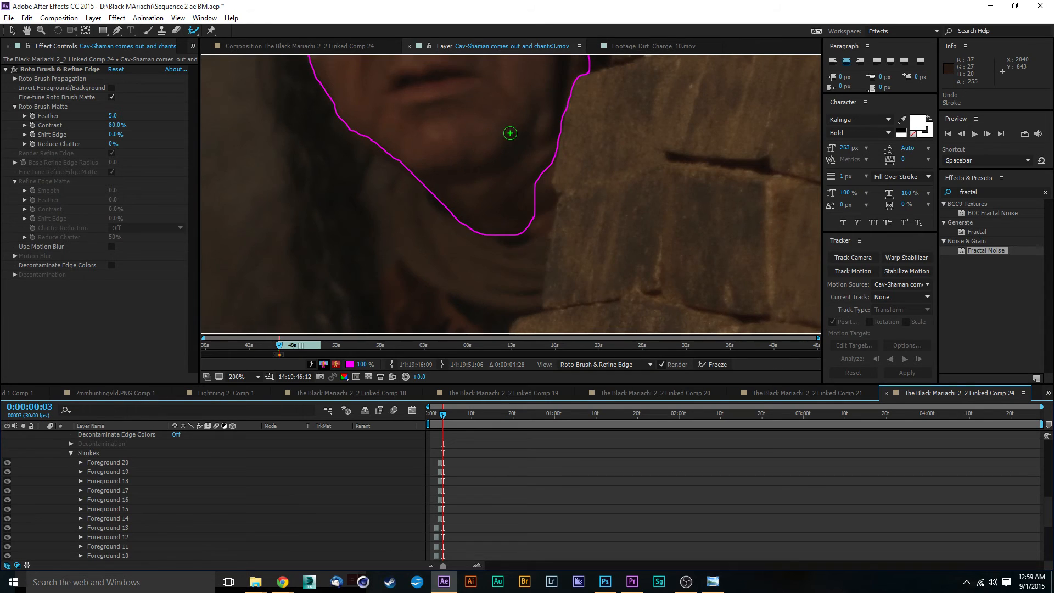
pyautogui.press('space')
pyautogui.moveTo(510, 135); pyautogui.dragTo(632, 349)
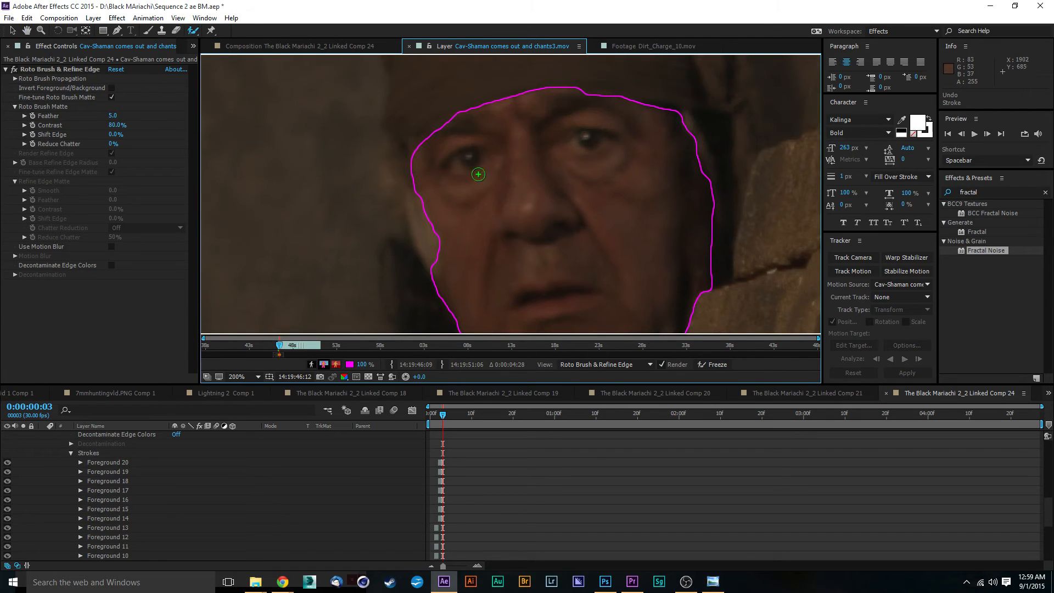
pyautogui.moveTo(447, 124); pyautogui.dragTo(419, 143)
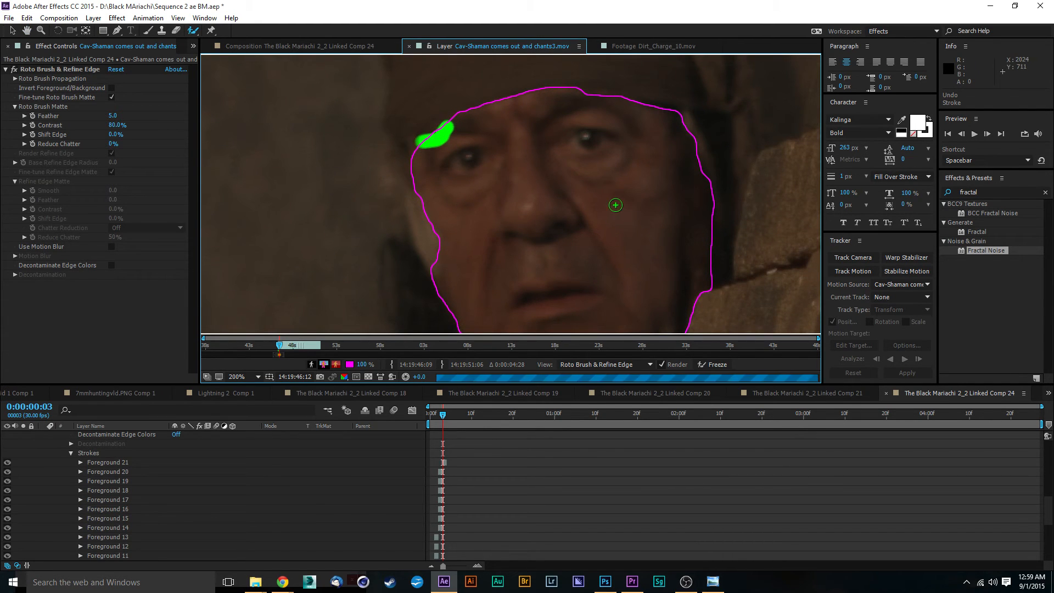
pyautogui.moveTo(610, 243); pyautogui.dragTo(500, 80)
pyautogui.moveTo(534, 202)
pyautogui.mouseDown()
pyautogui.moveTo(480, 132)
pyautogui.moveTo(505, 178)
pyautogui.moveTo(491, 214)
pyautogui.mouseUp()
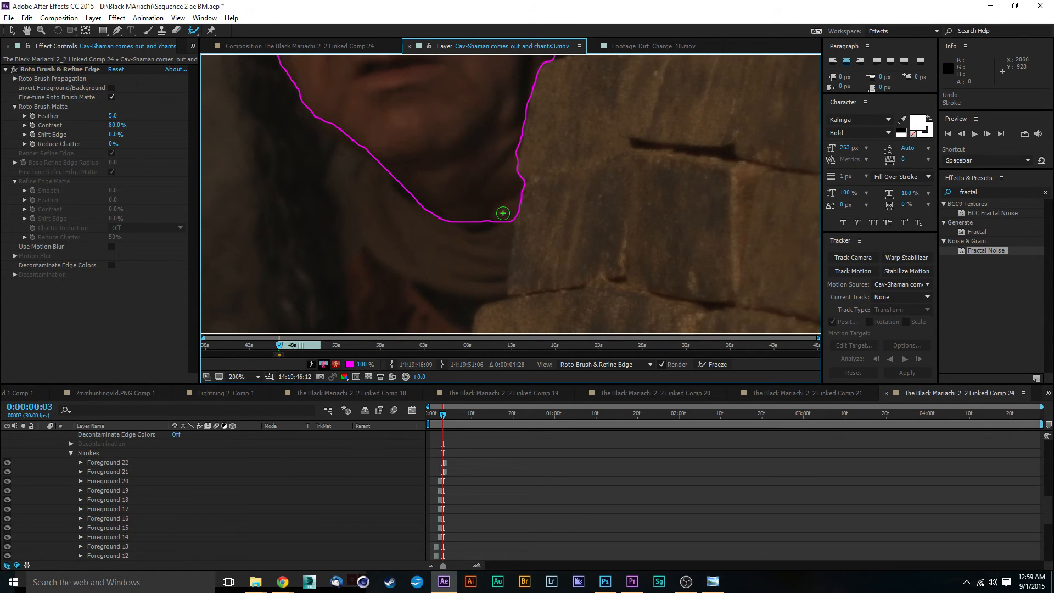
pyautogui.moveTo(489, 138); pyautogui.dragTo(487, 324)
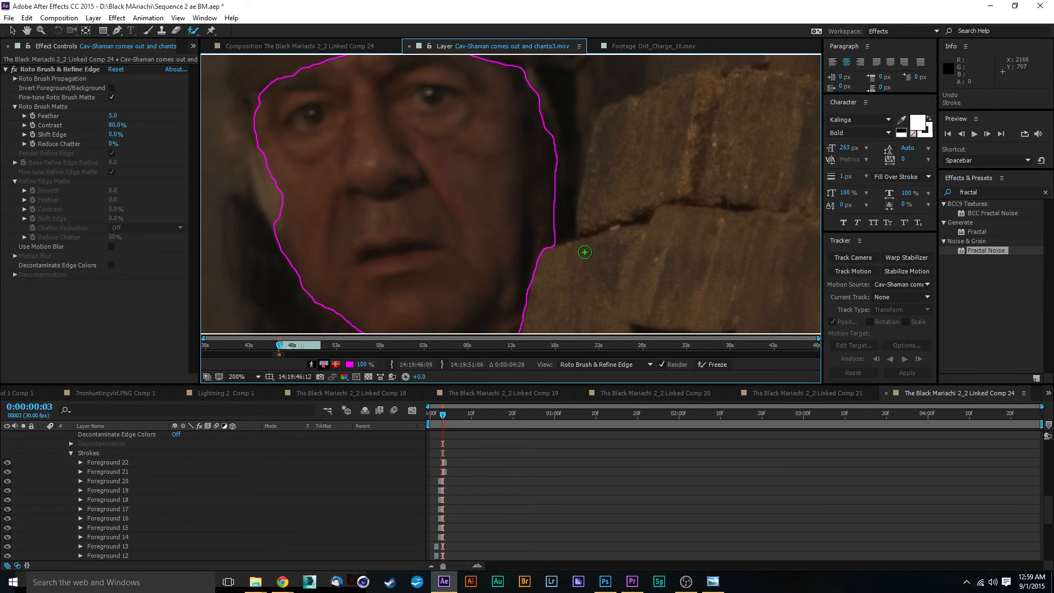
pyautogui.moveTo(418, 209)
pyautogui.mouseDown()
pyautogui.moveTo(415, 114)
pyautogui.moveTo(409, 306)
pyautogui.moveTo(414, 203)
pyautogui.moveTo(435, 245)
pyautogui.moveTo(497, 287)
pyautogui.moveTo(459, 159)
pyautogui.moveTo(476, 197)
pyautogui.mouseUp()
pyautogui.scroll(-1, 476, 197)
# Move to frame 4 and fix the face outline near the chin against the wall with a Roto Brush stroke.
pyautogui.moveTo(440, 416); pyautogui.dragTo(447, 417)
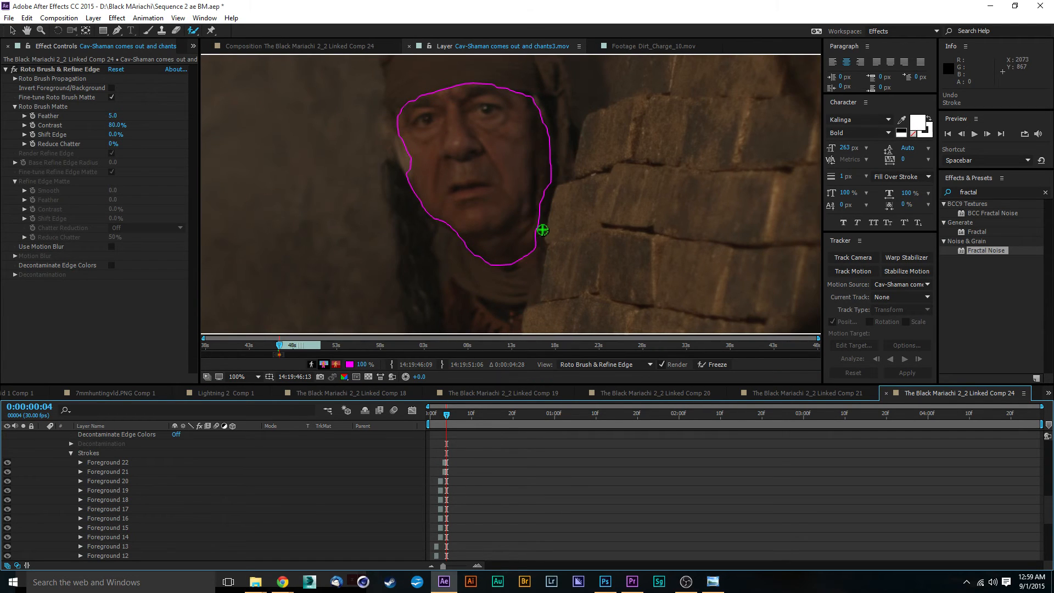
pyautogui.scroll(1, 541, 231)
pyautogui.moveTo(542, 259); pyautogui.dragTo(532, 148)
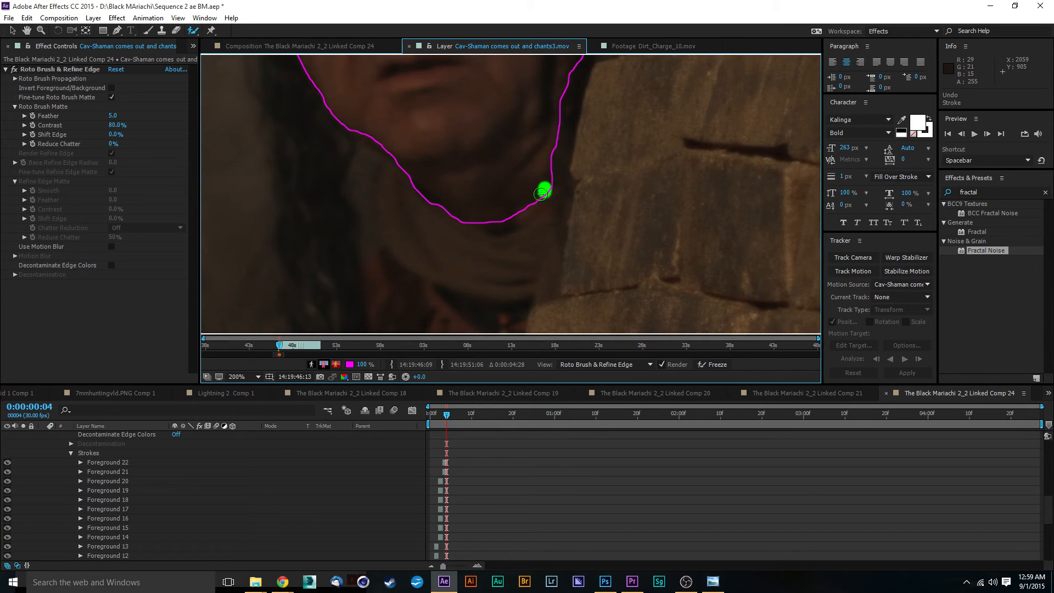
pyautogui.moveTo(541, 193)
pyautogui.mouseDown()
pyautogui.moveTo(495, 222)
pyautogui.moveTo(505, 220)
pyautogui.mouseUp()
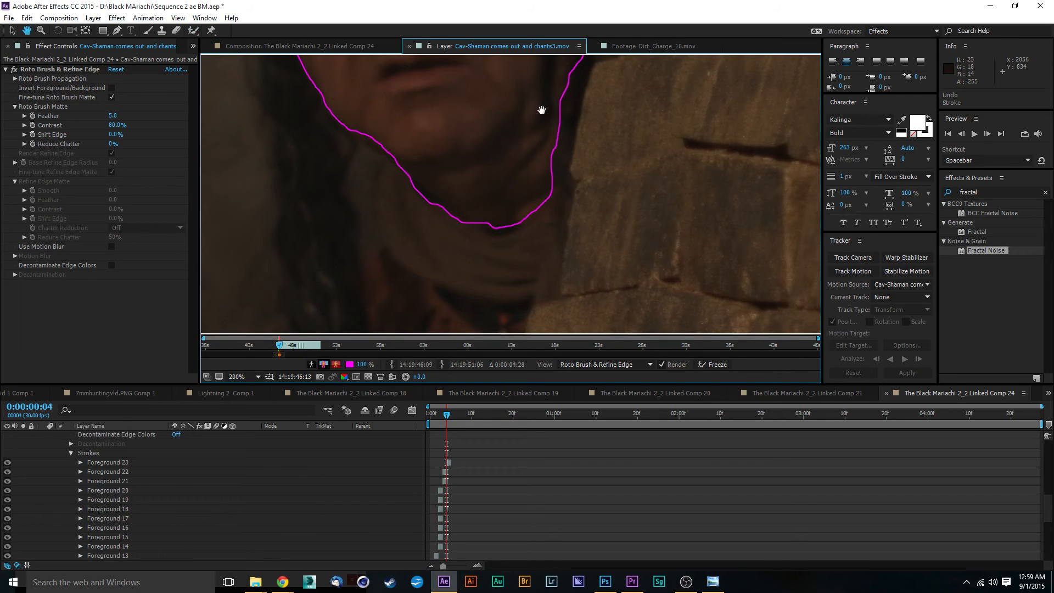
pyautogui.scroll(6, 527, 143)
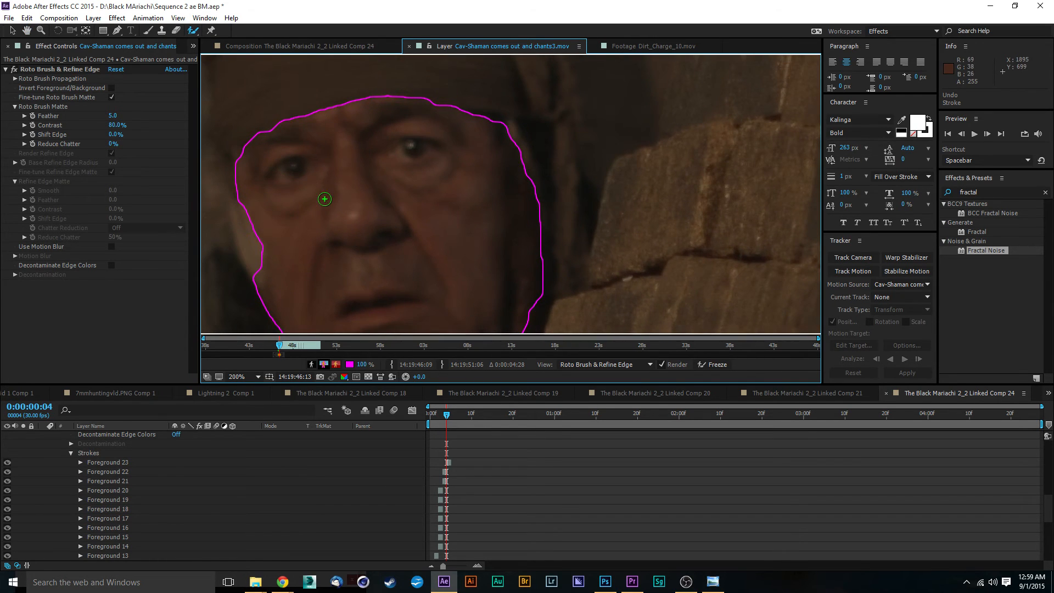
pyautogui.press(',')
pyautogui.moveTo(497, 252); pyautogui.dragTo(489, 160)
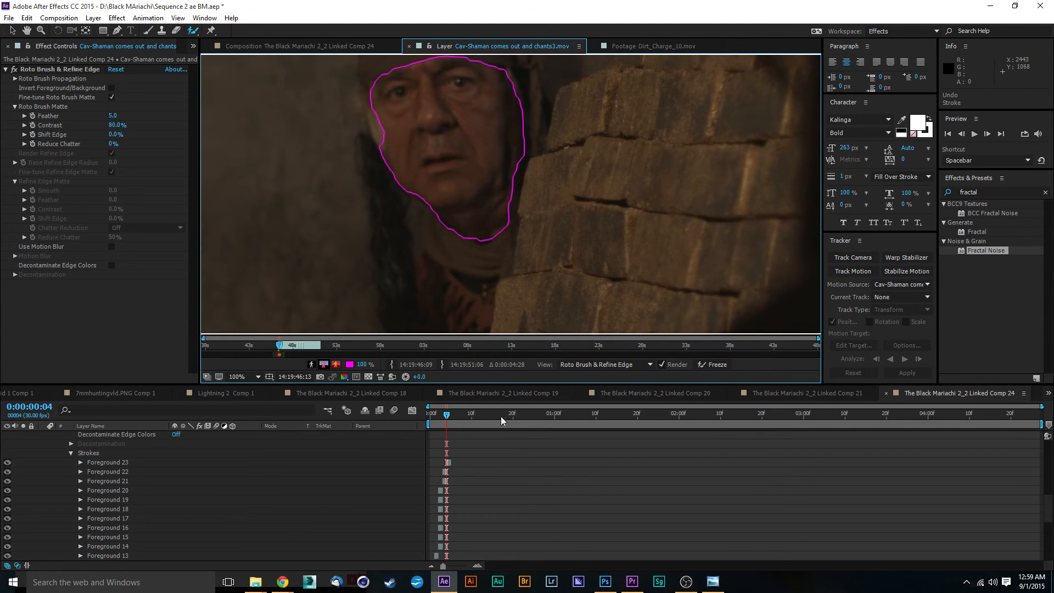
pyautogui.moveTo(496, 168); pyautogui.dragTo(557, 241)
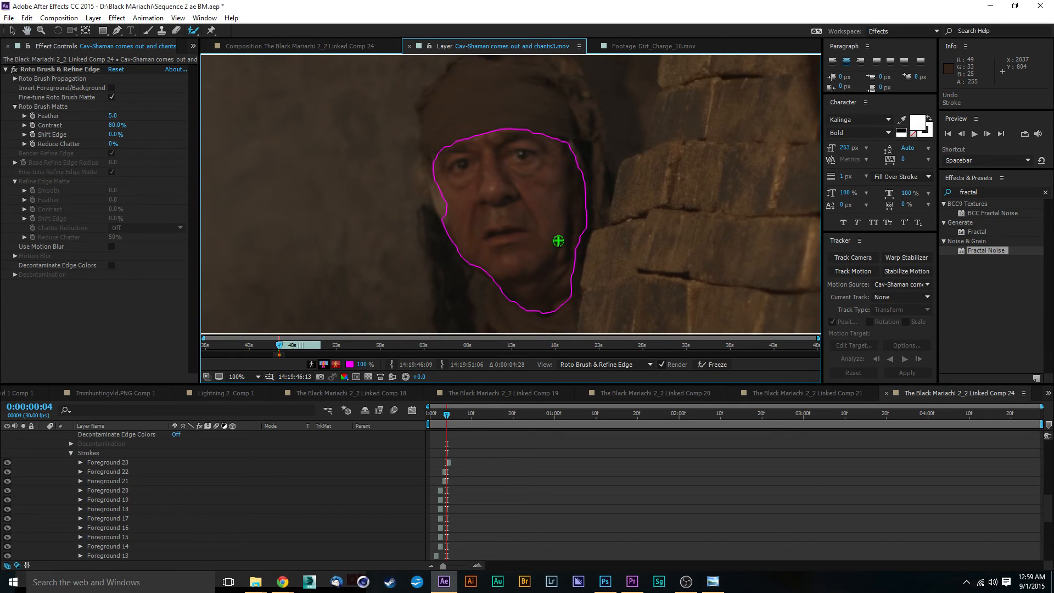
# Move to frame 5 and subtract background along the left cheek edge with Roto Brush background strokes.
pyautogui.click(450, 415)
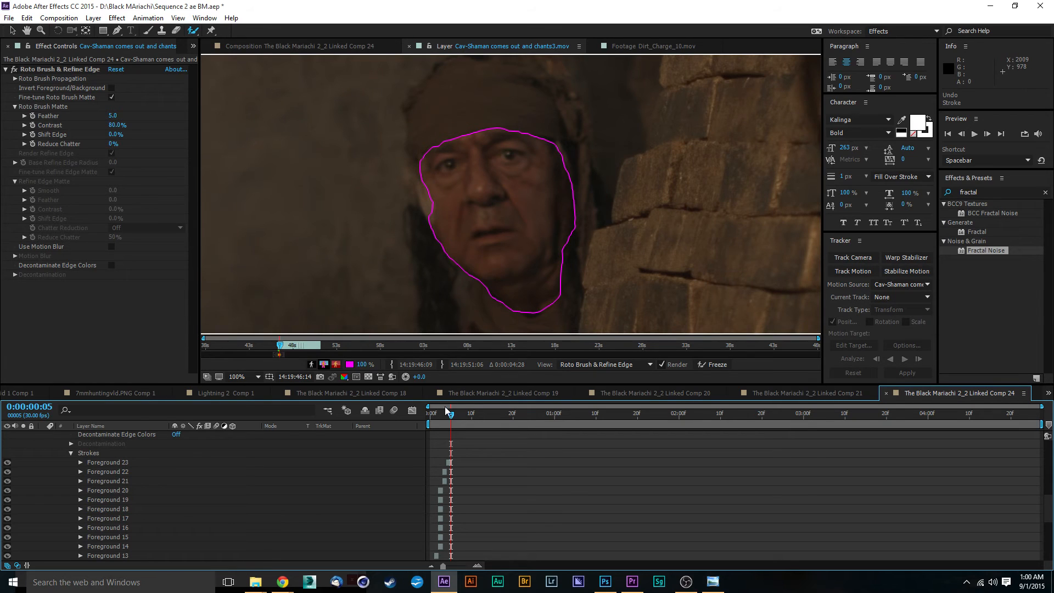
pyautogui.press('.')
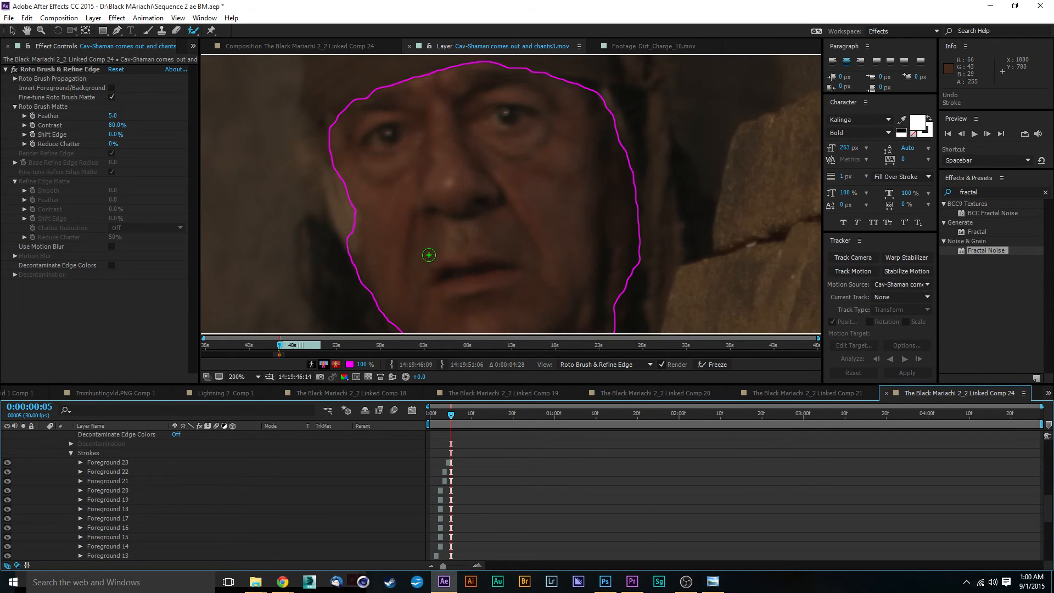
pyautogui.moveTo(429, 255); pyautogui.dragTo(541, 268)
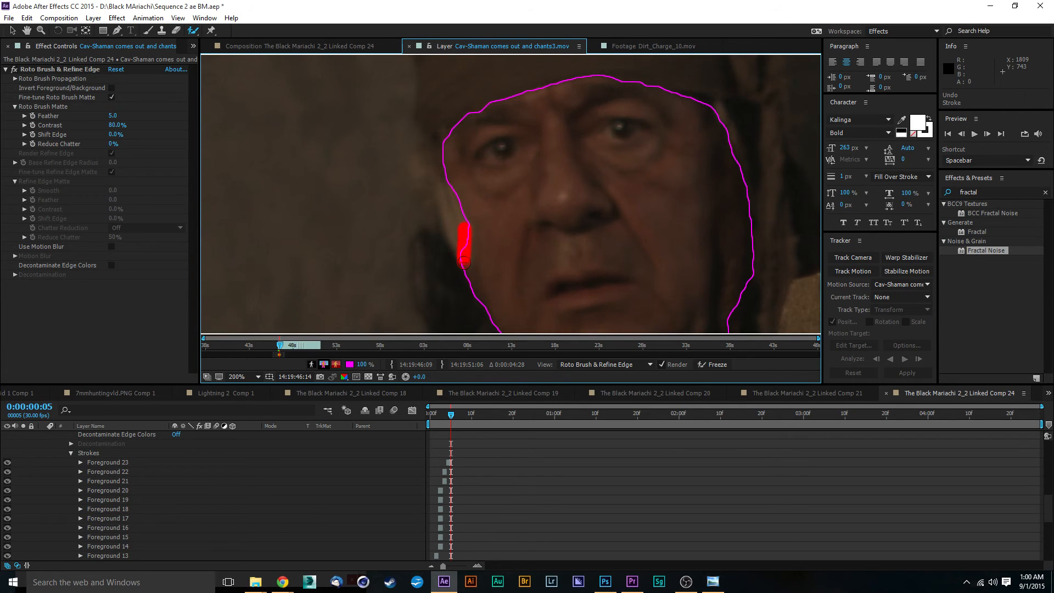
pyautogui.moveTo(464, 263); pyautogui.dragTo(464, 264)
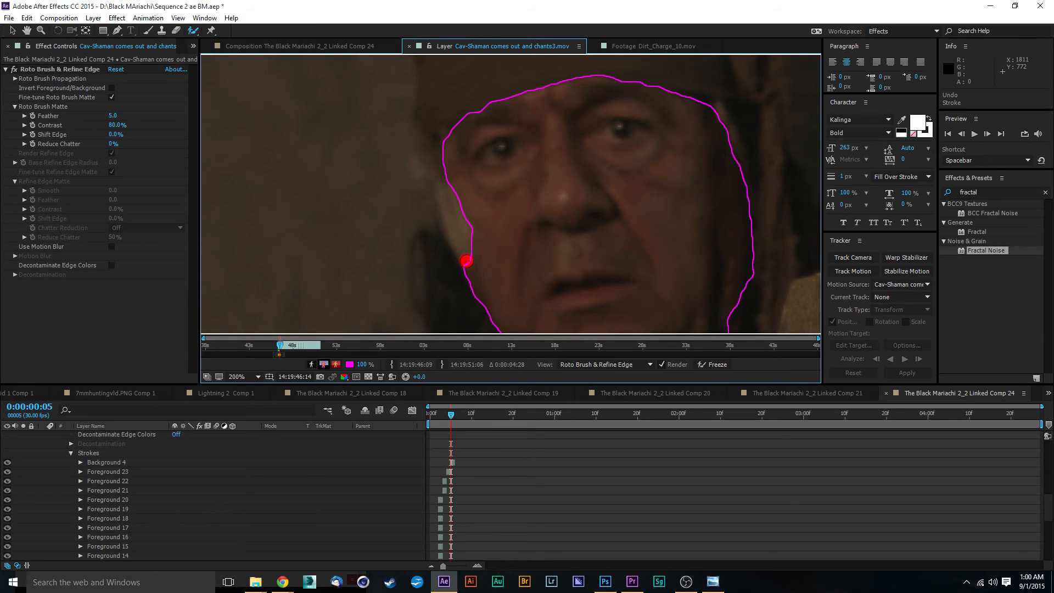
pyautogui.keyDown('alt'); pyautogui.click(466, 261); pyautogui.keyUp('alt')
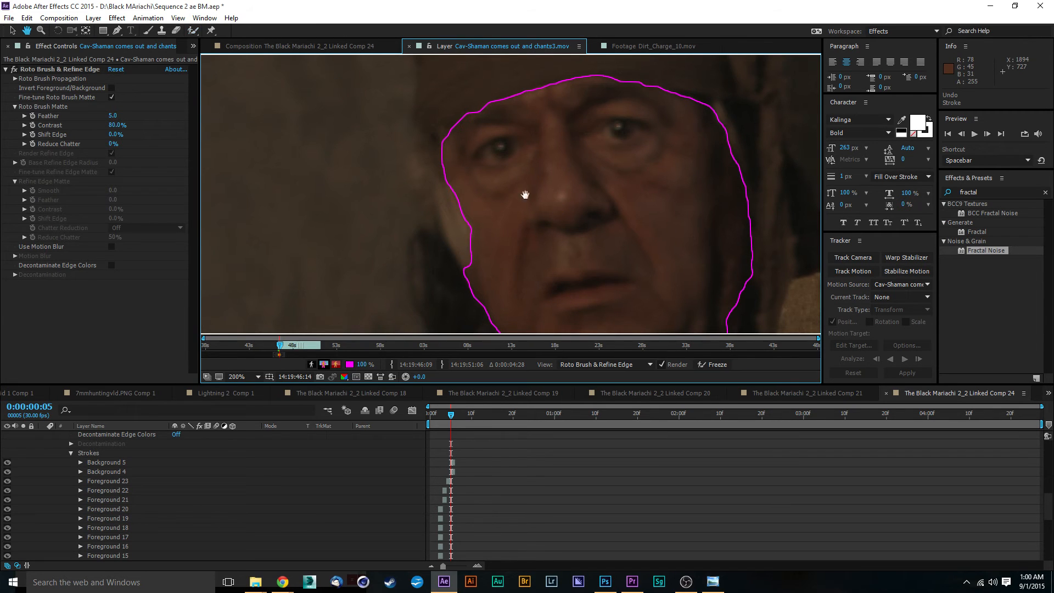
pyautogui.moveTo(530, 197)
pyautogui.mouseDown()
pyautogui.moveTo(414, 71)
pyautogui.moveTo(399, 266)
pyautogui.moveTo(383, 14)
pyautogui.mouseUp()
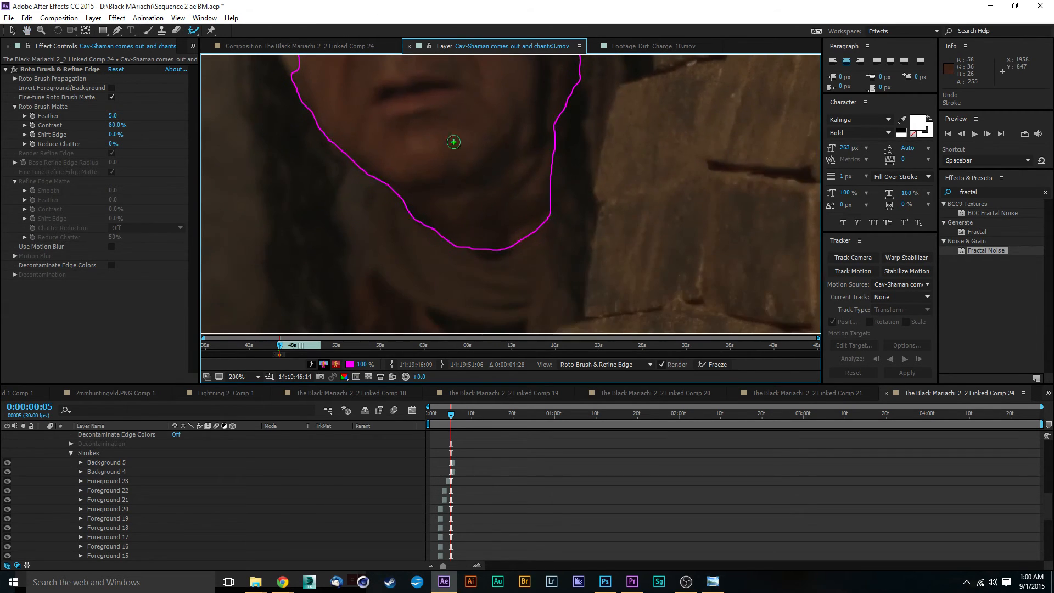
pyautogui.moveTo(495, 208); pyautogui.dragTo(567, 285)
pyautogui.scroll(-1, 491, 164)
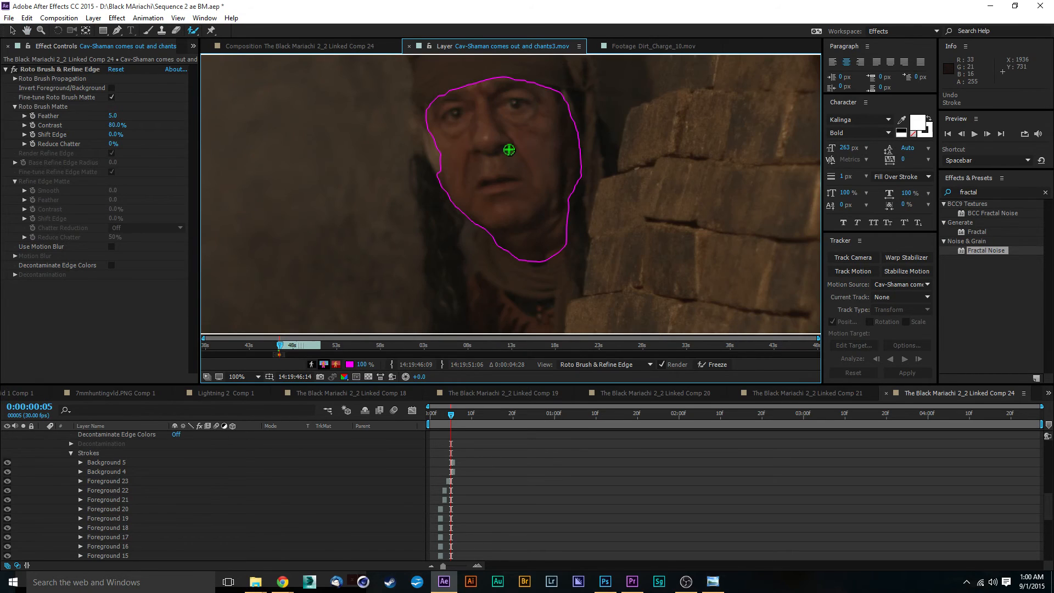
pyautogui.moveTo(509, 146); pyautogui.dragTo(512, 205)
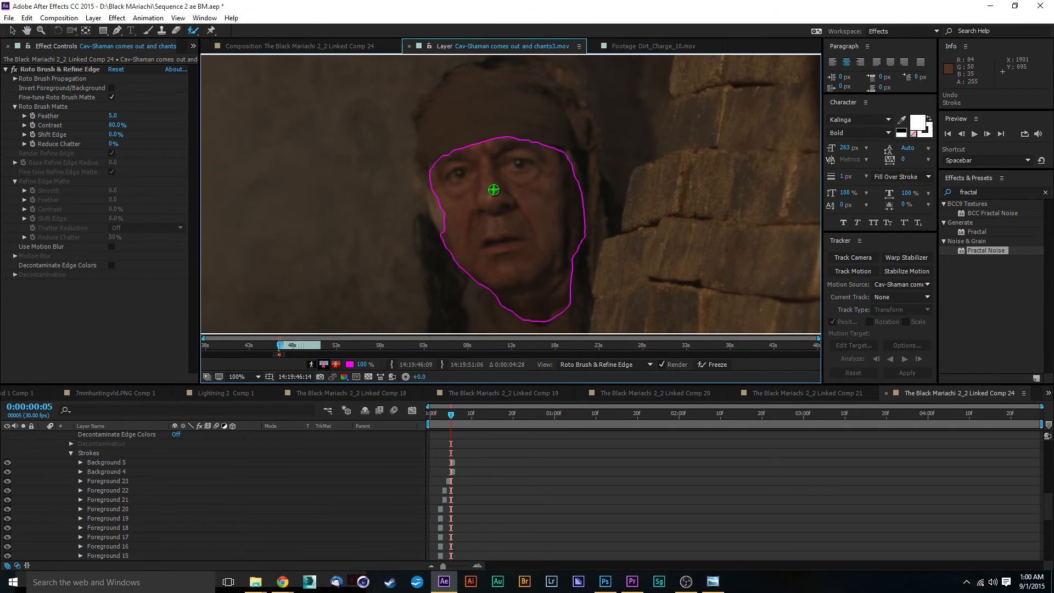
# Preview the propagated outline, then move to frame 6 and subtract background along the face's right edge.
pyautogui.press('space')
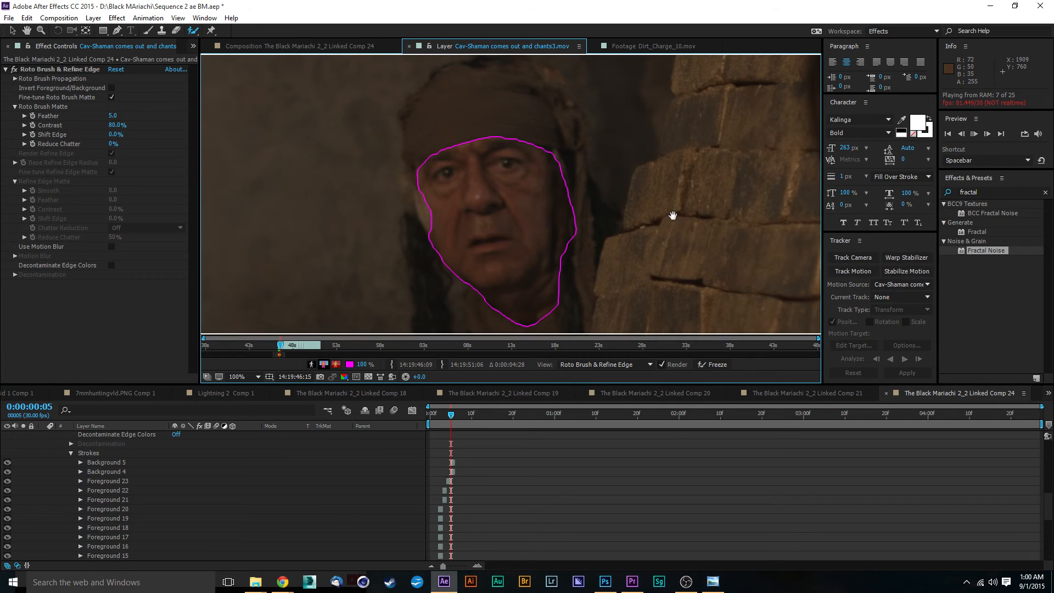
pyautogui.press('space')
pyautogui.moveTo(443, 416)
pyautogui.mouseDown()
pyautogui.moveTo(464, 419)
pyautogui.moveTo(455, 423)
pyautogui.mouseUp()
pyautogui.moveTo(457, 424); pyautogui.dragTo(458, 423)
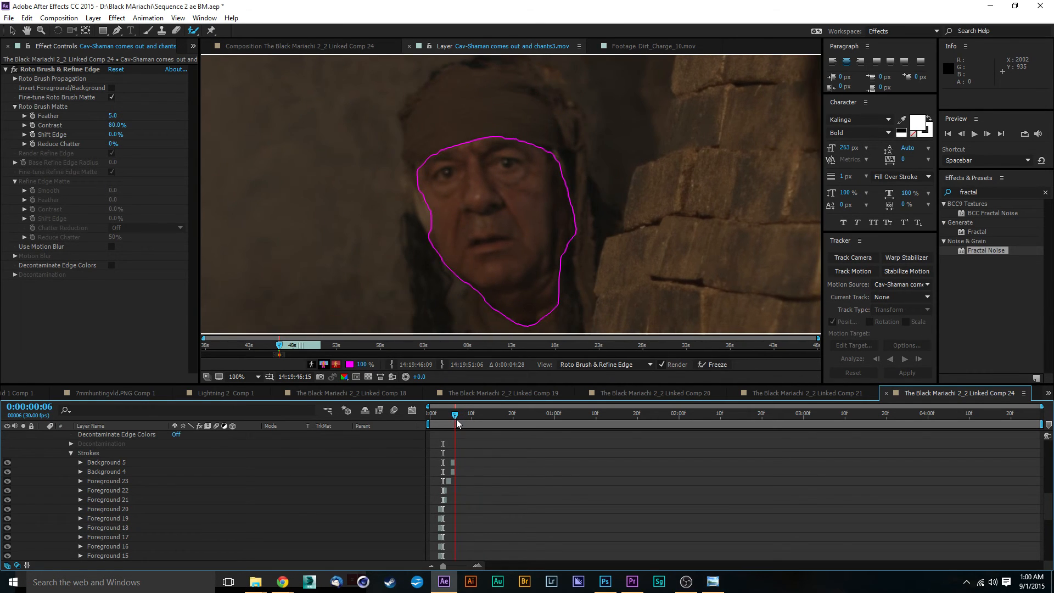
pyautogui.scroll(2, 571, 195)
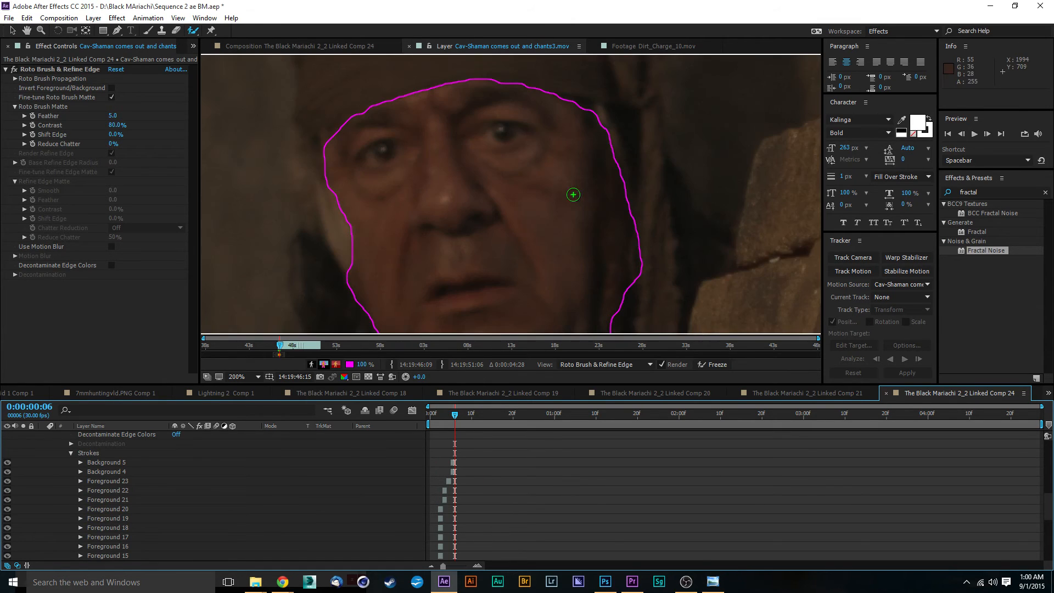
pyautogui.moveTo(654, 242); pyautogui.dragTo(575, 168)
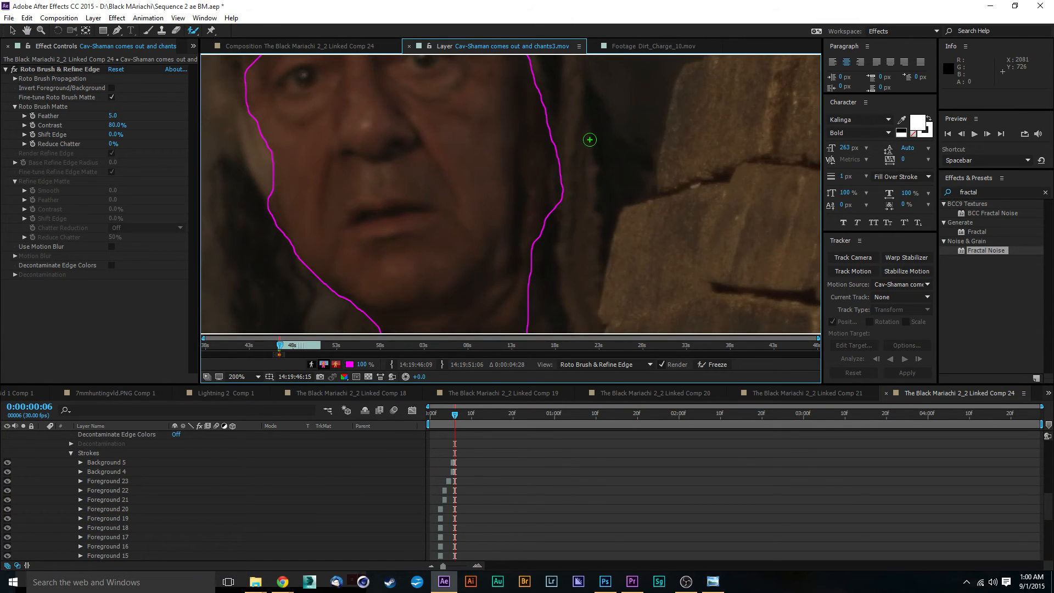
pyautogui.moveTo(561, 144); pyautogui.dragTo(558, 207)
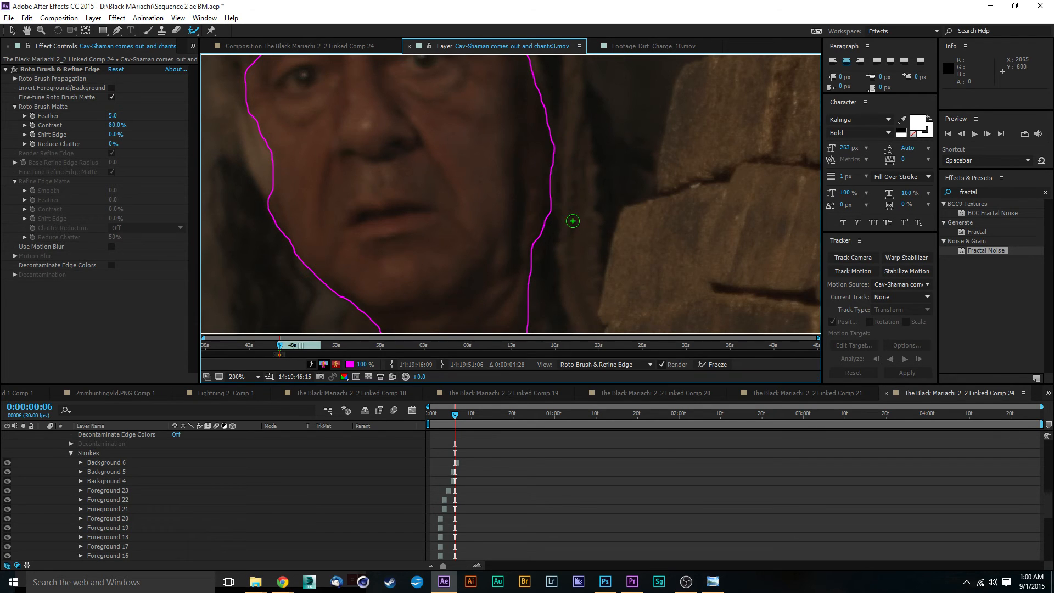
pyautogui.scroll(-2, 501, 176)
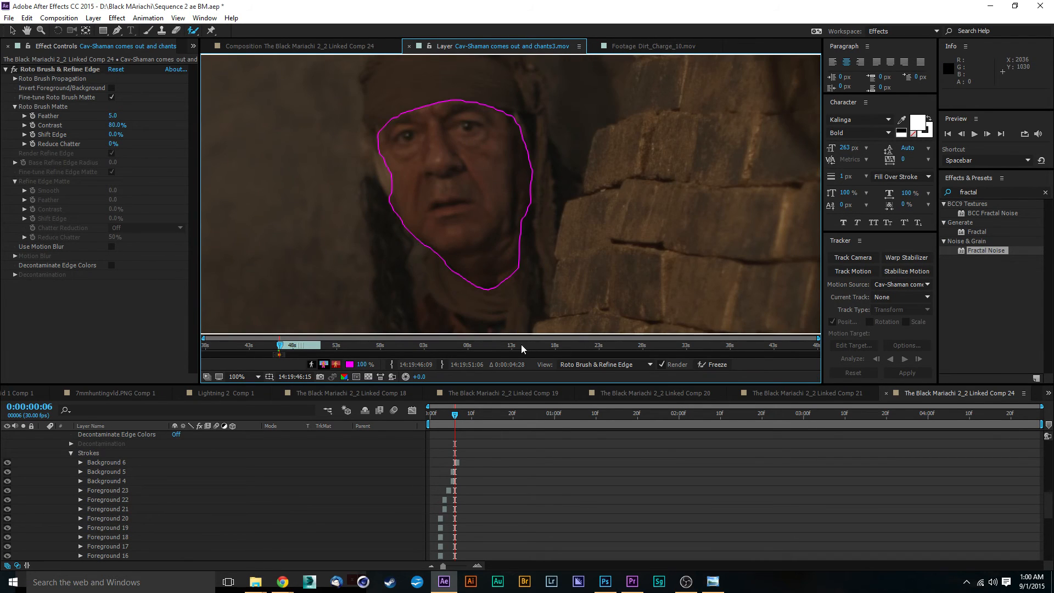
# Preview the matte, then move to frame 10 and extend the face selection along the left forehead with a Roto Brush stroke.
pyautogui.press('space')
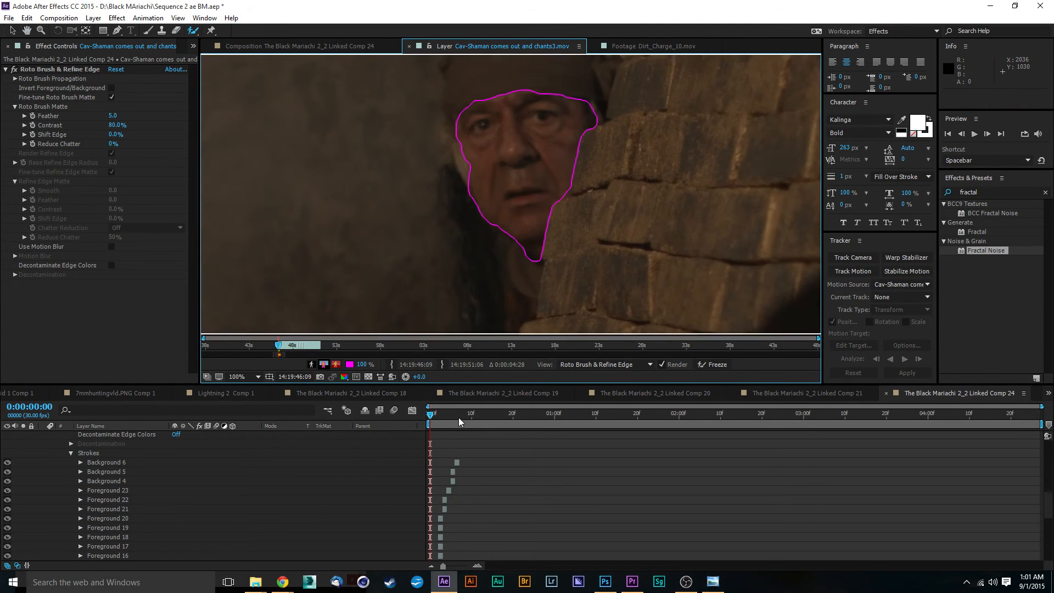
pyautogui.click(456, 416)
pyautogui.moveTo(456, 415); pyautogui.dragTo(472, 420)
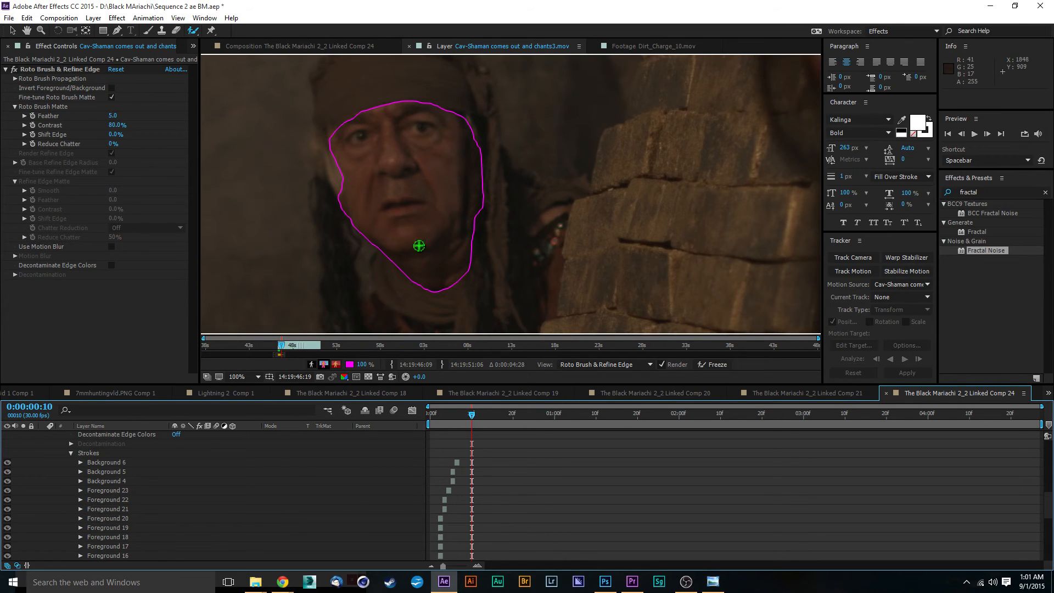
pyautogui.moveTo(348, 164); pyautogui.dragTo(410, 204)
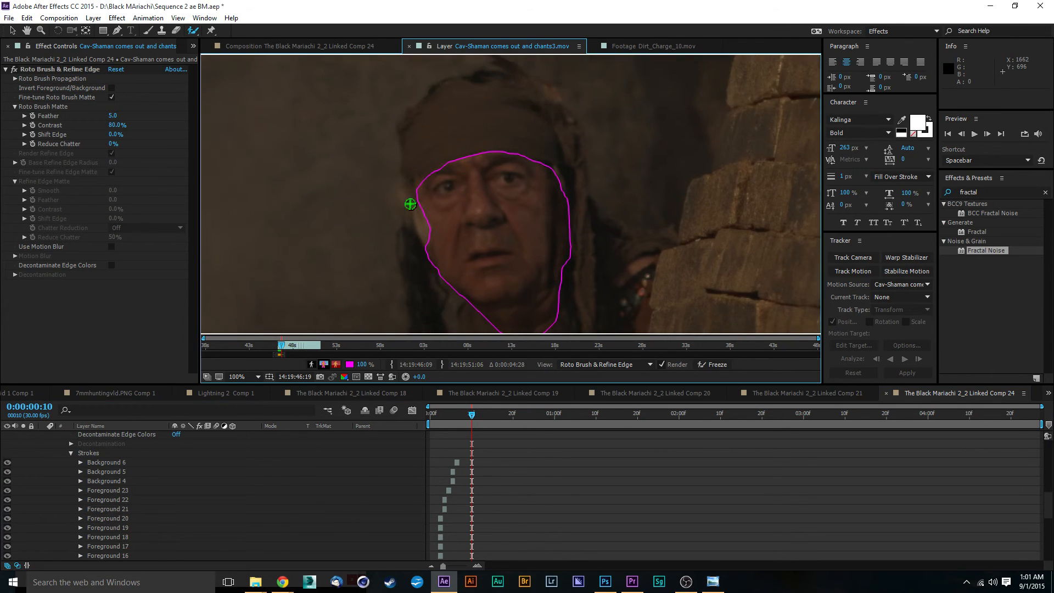
pyautogui.scroll(2, 410, 204)
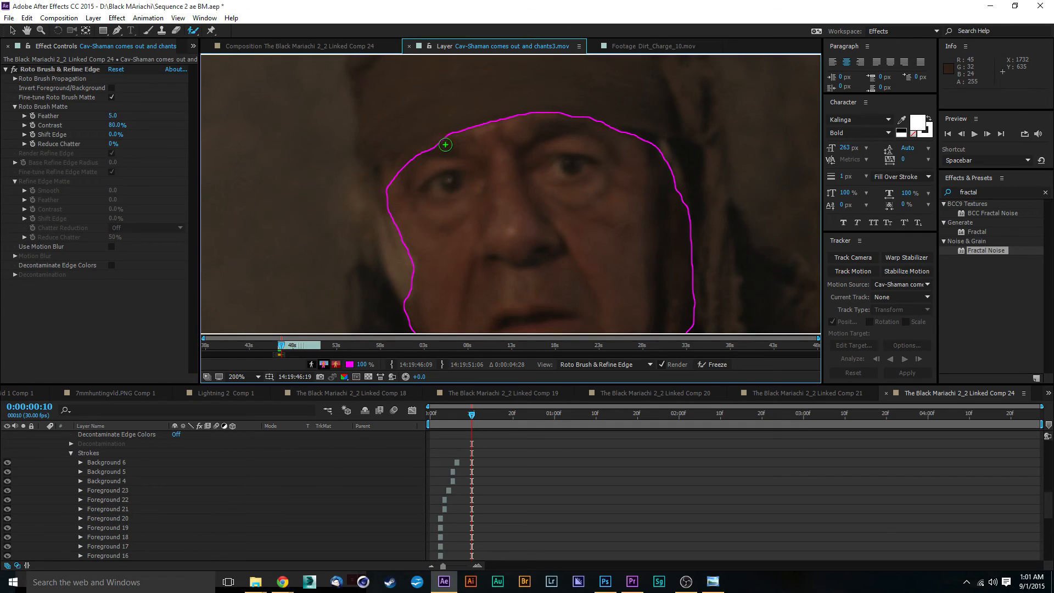
pyautogui.moveTo(445, 144)
pyautogui.mouseDown()
pyautogui.moveTo(393, 173)
pyautogui.moveTo(397, 216)
pyautogui.mouseUp()
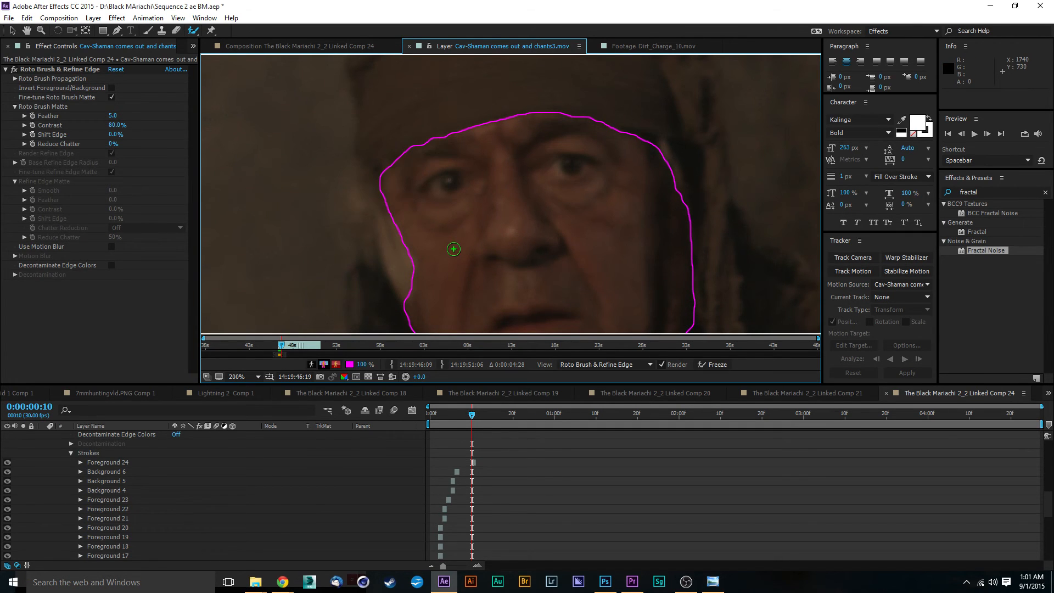
# Play back the propagated face outline to check how it follows the face.
pyautogui.scroll(-2, 470, 198)
pyautogui.moveTo(543, 240); pyautogui.dragTo(470, 154)
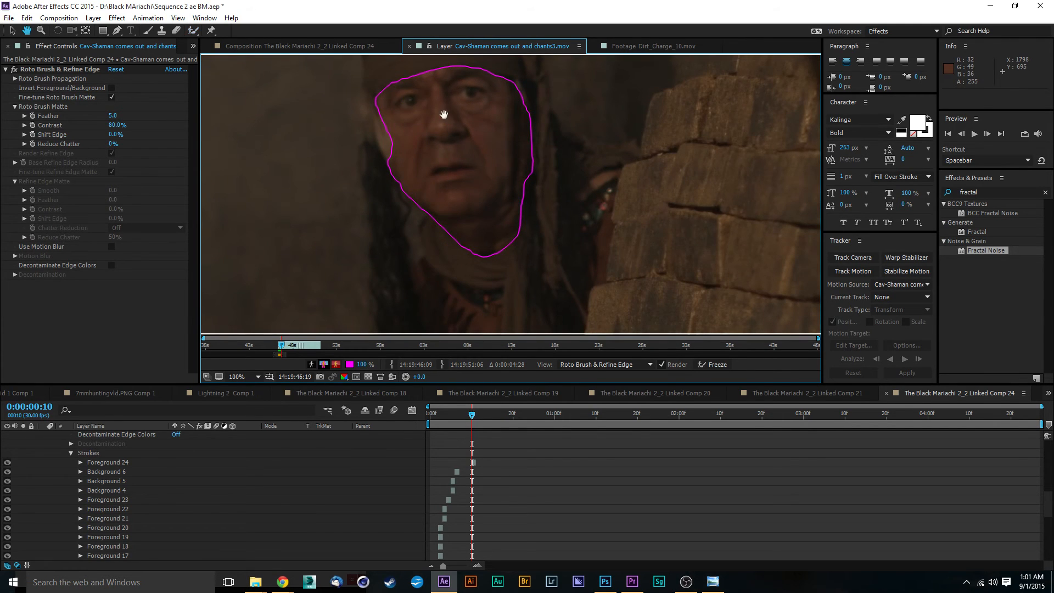
pyautogui.press('space')
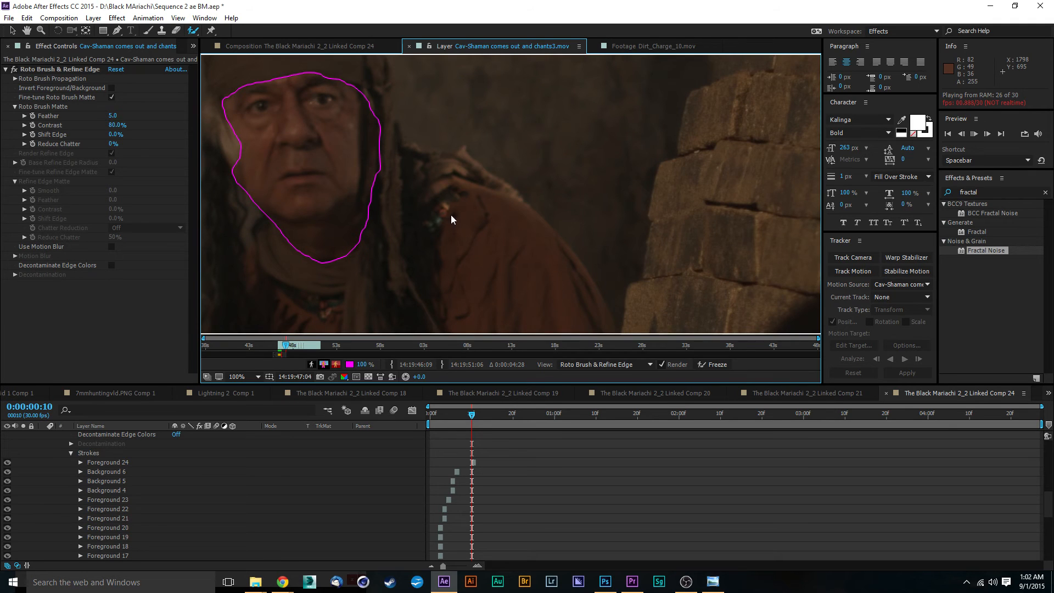
pyautogui.press('space')
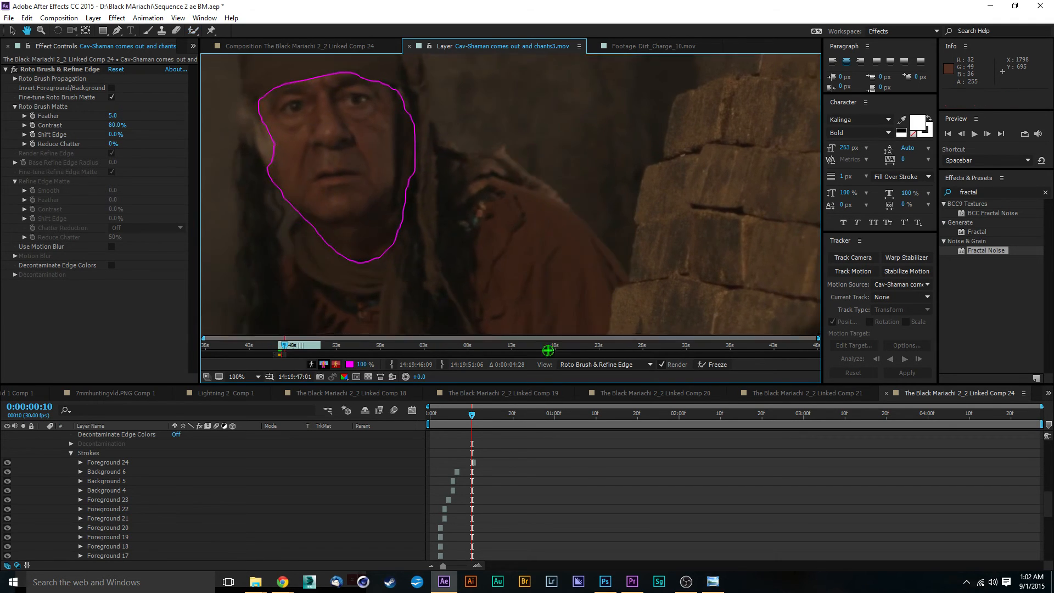
# Move to frame 23 and extend the face selection at the left temple with a Roto Brush stroke.
pyautogui.moveTo(351, 130); pyautogui.dragTo(518, 214)
pyautogui.scroll(1, 468, 195)
pyautogui.moveTo(430, 200); pyautogui.dragTo(497, 176)
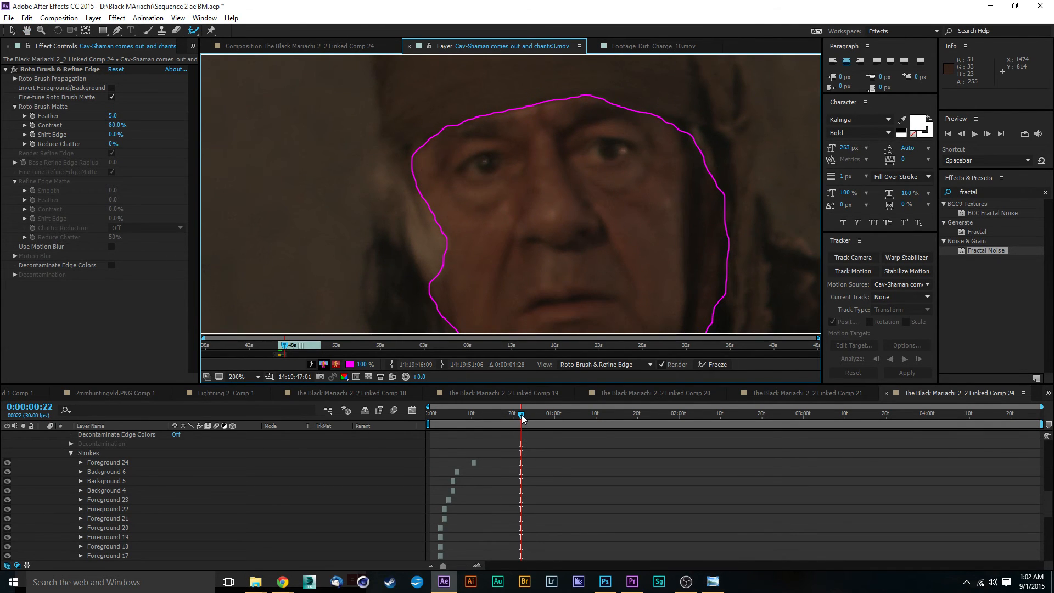
pyautogui.moveTo(522, 418); pyautogui.dragTo(525, 420)
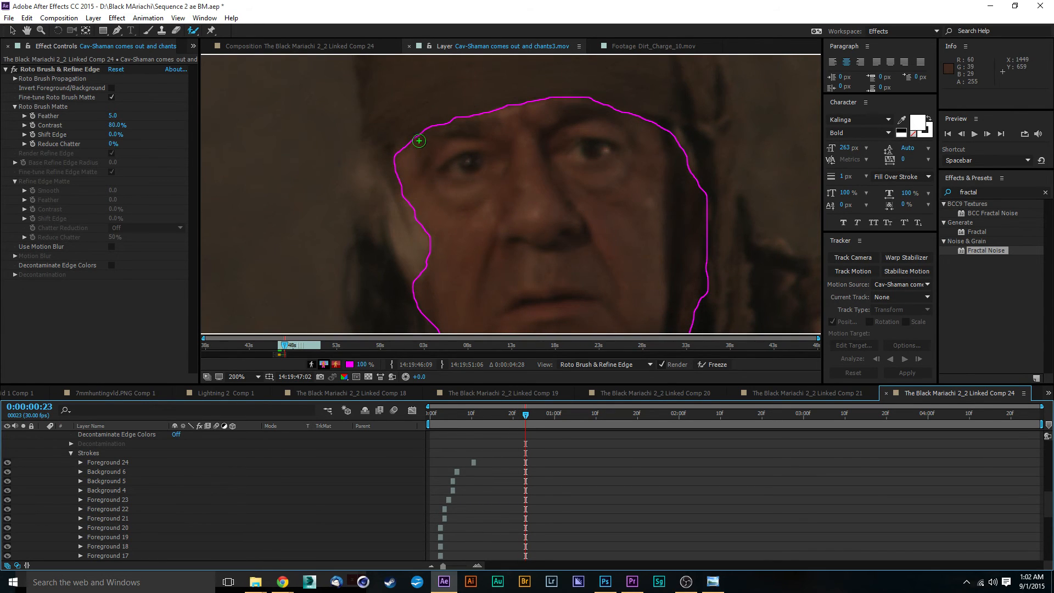
pyautogui.moveTo(416, 141); pyautogui.dragTo(400, 170)
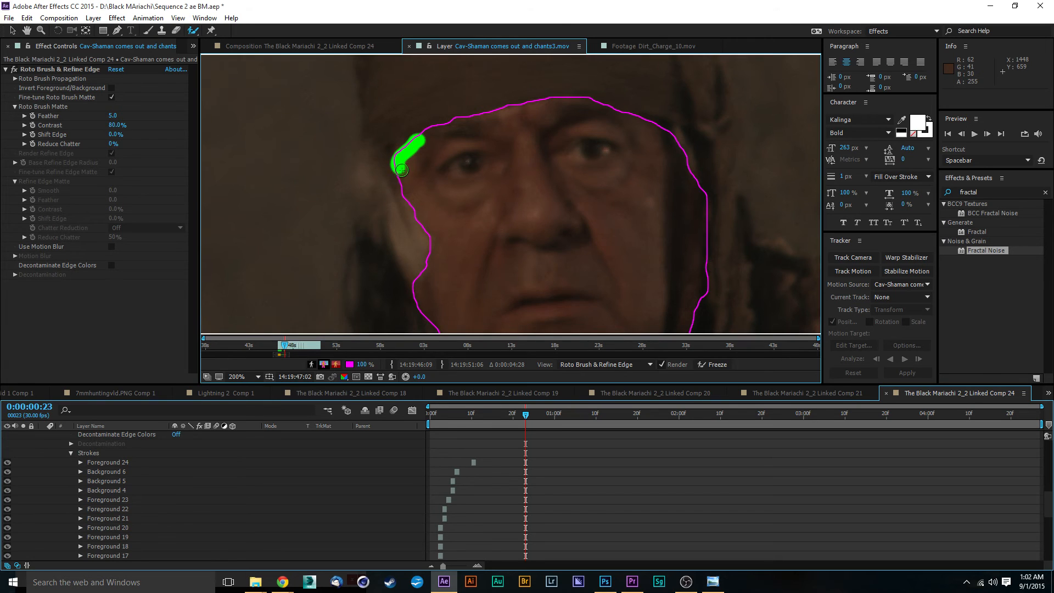
# Play back the updated face outline to check its propagation.
pyautogui.scroll(-2, 552, 226)
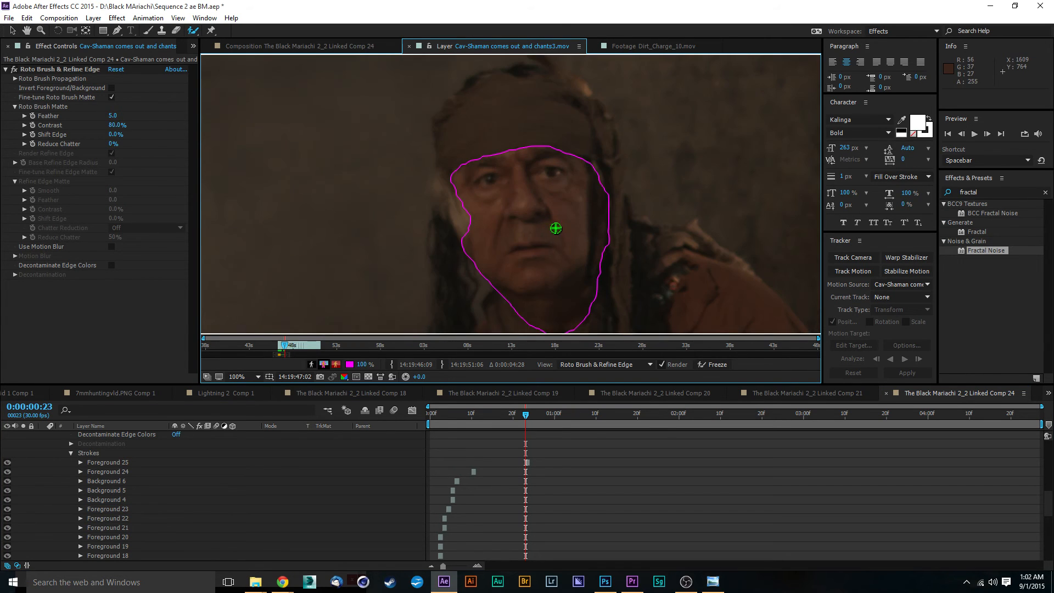
pyautogui.moveTo(552, 226); pyautogui.dragTo(507, 180)
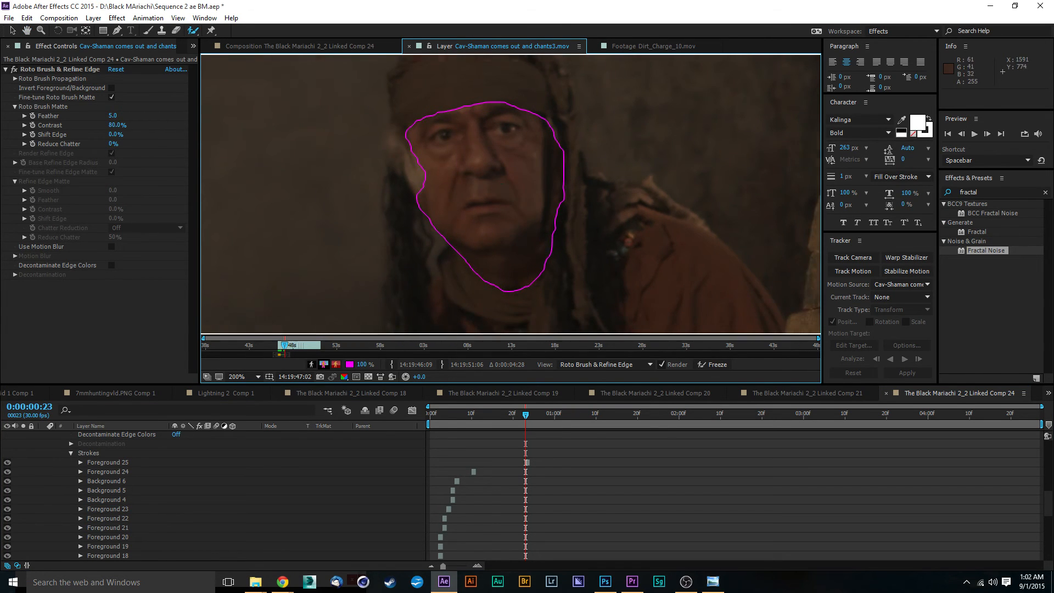
pyautogui.scroll(2, 498, 187)
pyautogui.scroll(-2, 498, 187)
pyautogui.press('space')
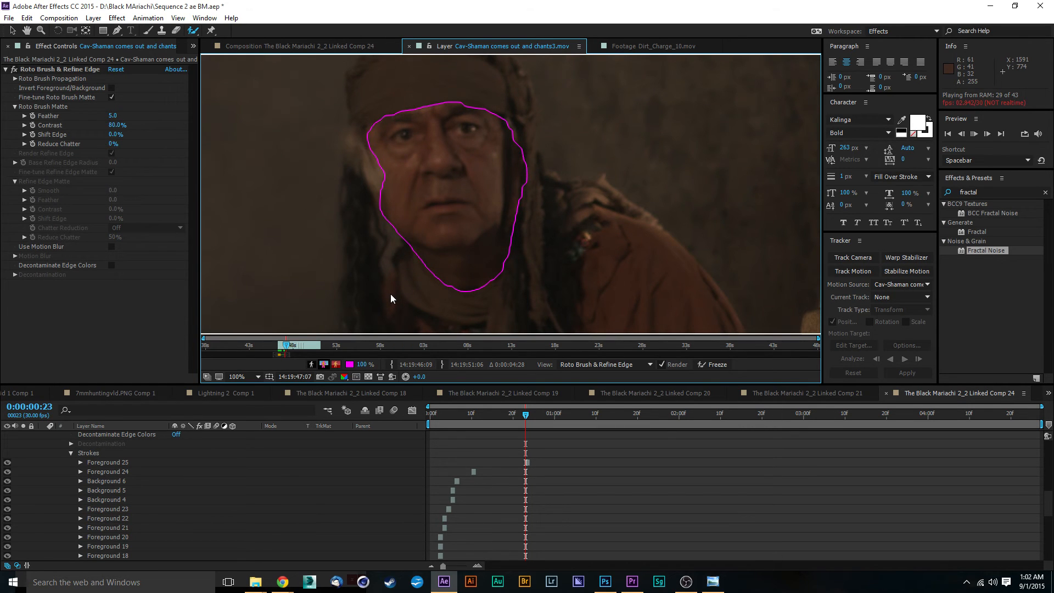
pyautogui.press('space')
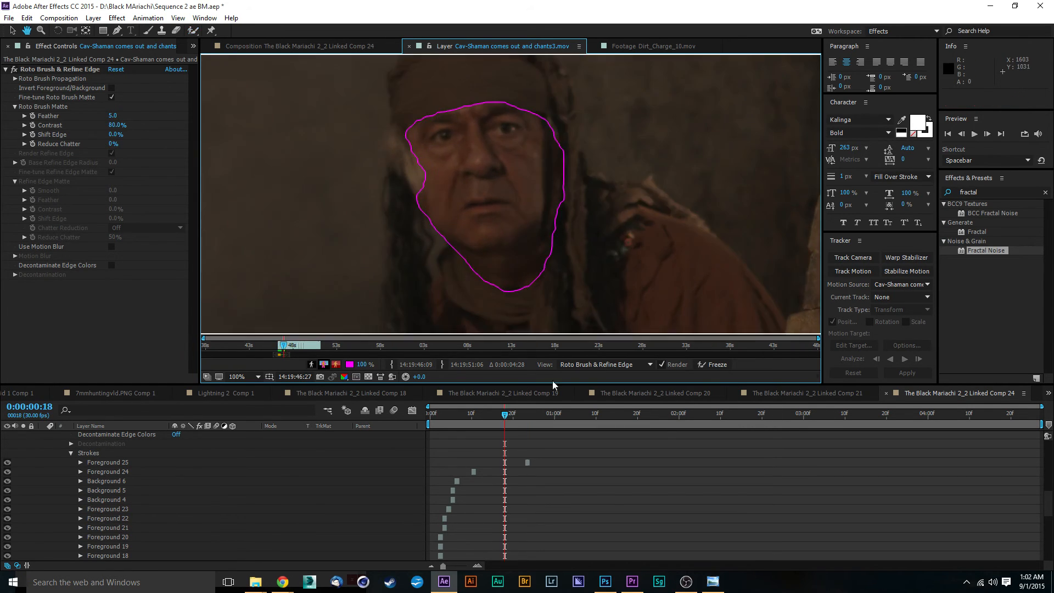
# Move to frame 26 and extend the selection along the left side of the face with a Roto Brush stroke.
pyautogui.click(523, 416)
pyautogui.moveTo(527, 416); pyautogui.dragTo(530, 416)
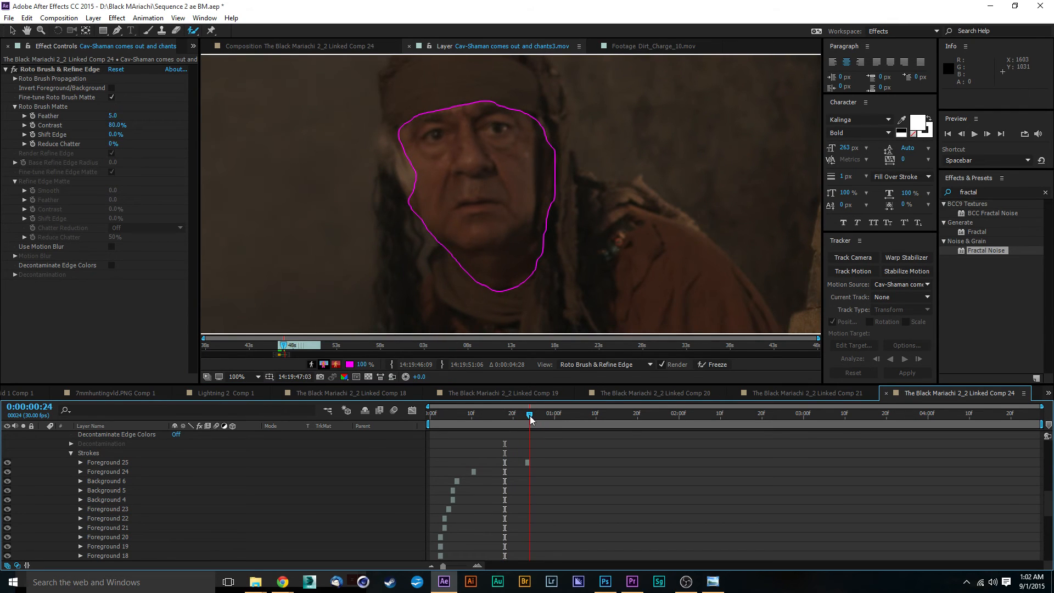
pyautogui.press('.')
pyautogui.moveTo(397, 142); pyautogui.dragTo(494, 266)
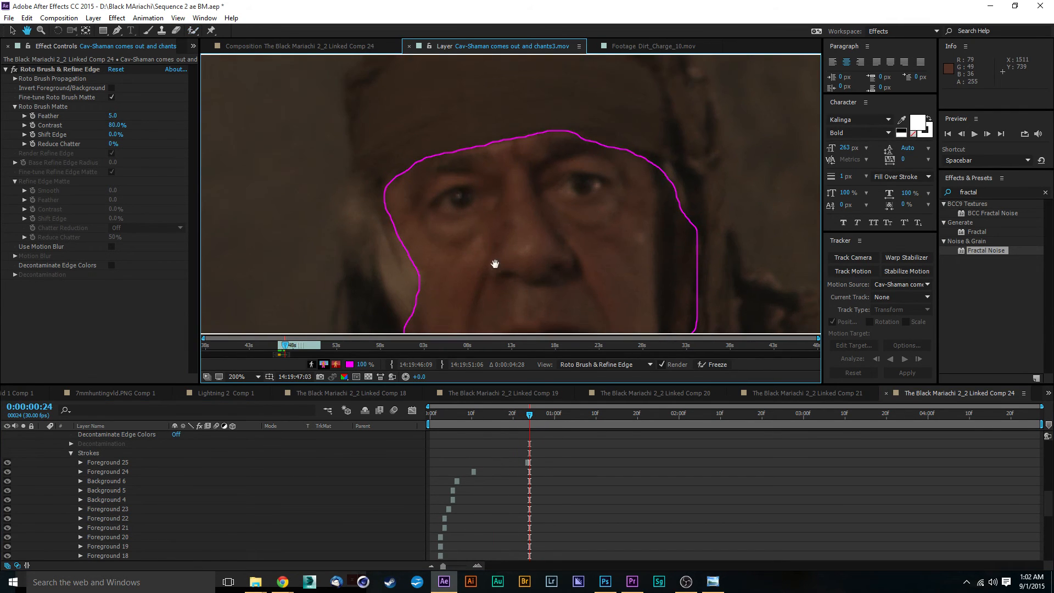
pyautogui.click(530, 418)
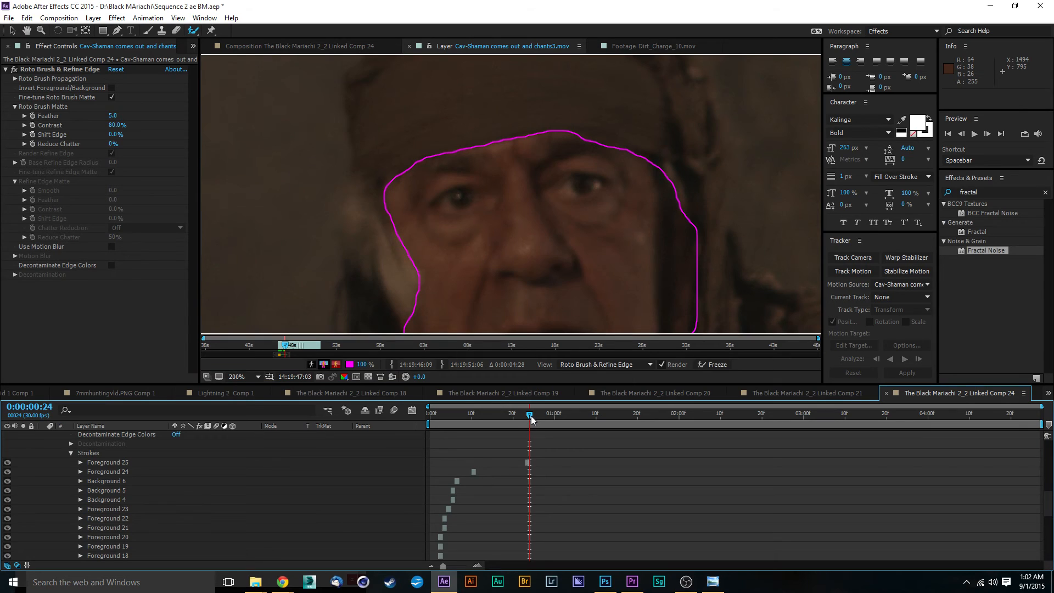
pyautogui.moveTo(532, 420); pyautogui.dragTo(539, 420)
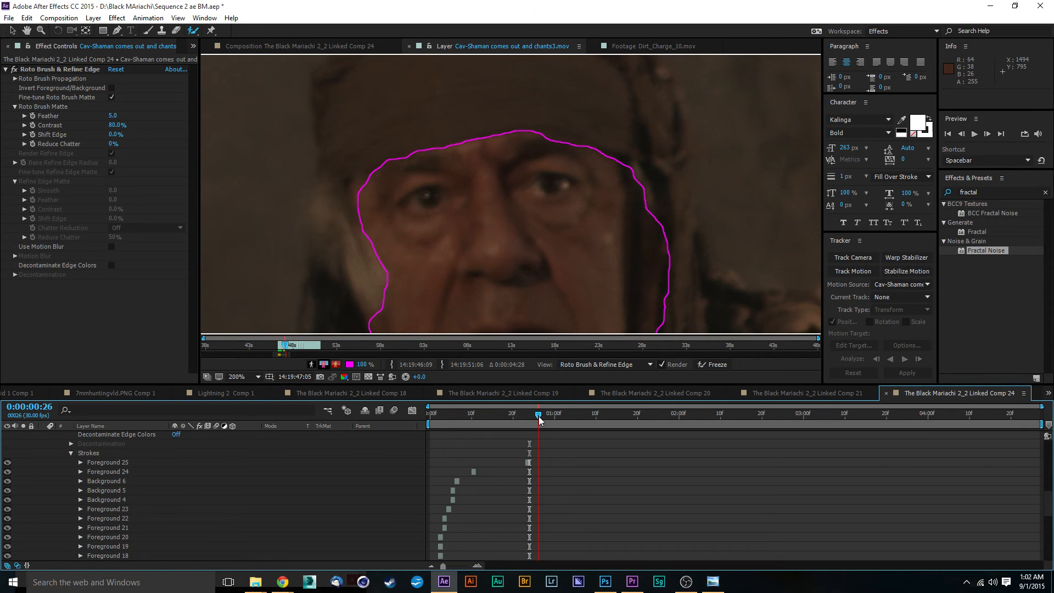
pyautogui.moveTo(372, 179)
pyautogui.mouseDown()
pyautogui.moveTo(361, 202)
pyautogui.moveTo(367, 225)
pyautogui.mouseUp()
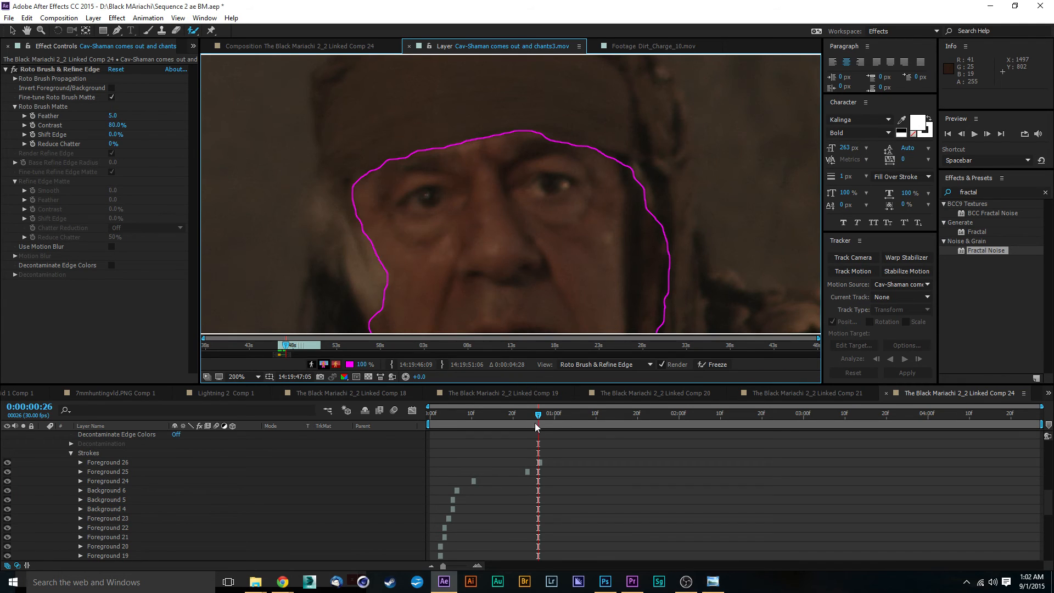
# Extend the left face edge with Roto Brush strokes at frames 28 and 32.
pyautogui.moveTo(538, 416); pyautogui.dragTo(547, 414)
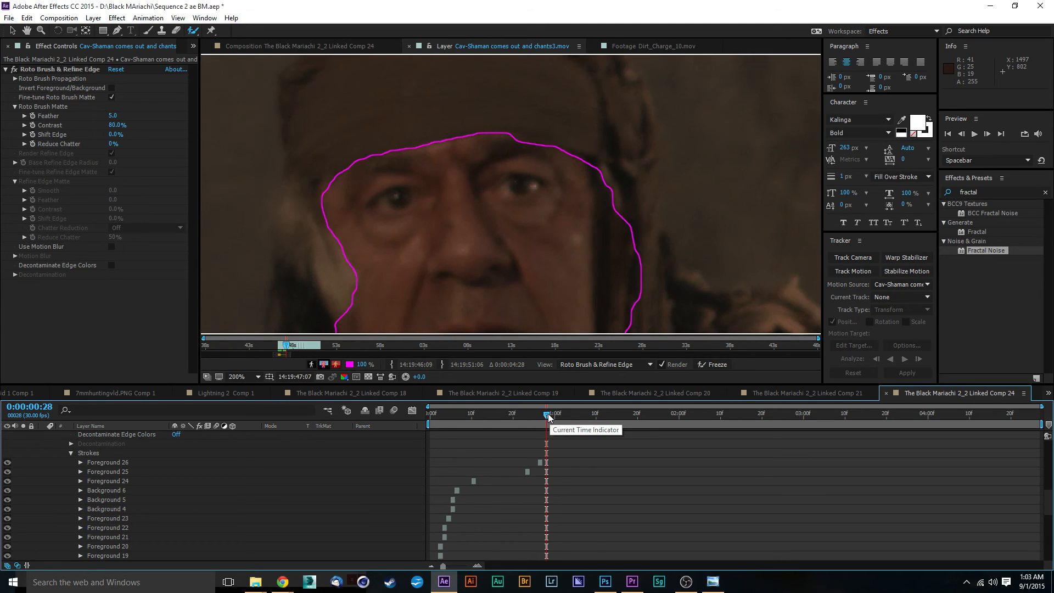
pyautogui.moveTo(325, 186); pyautogui.dragTo(329, 199)
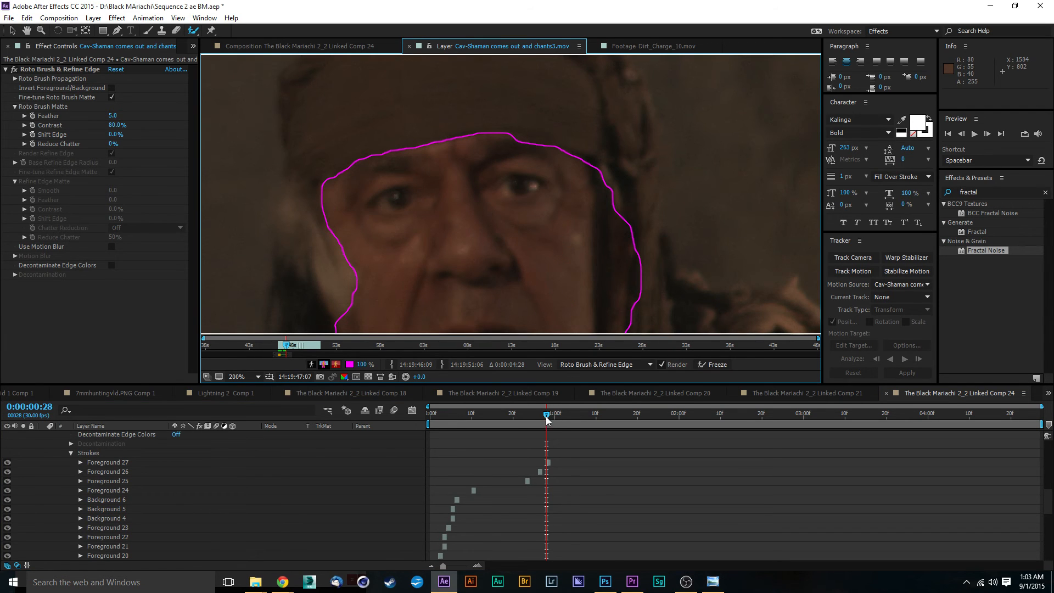
pyautogui.moveTo(547, 421); pyautogui.dragTo(556, 417)
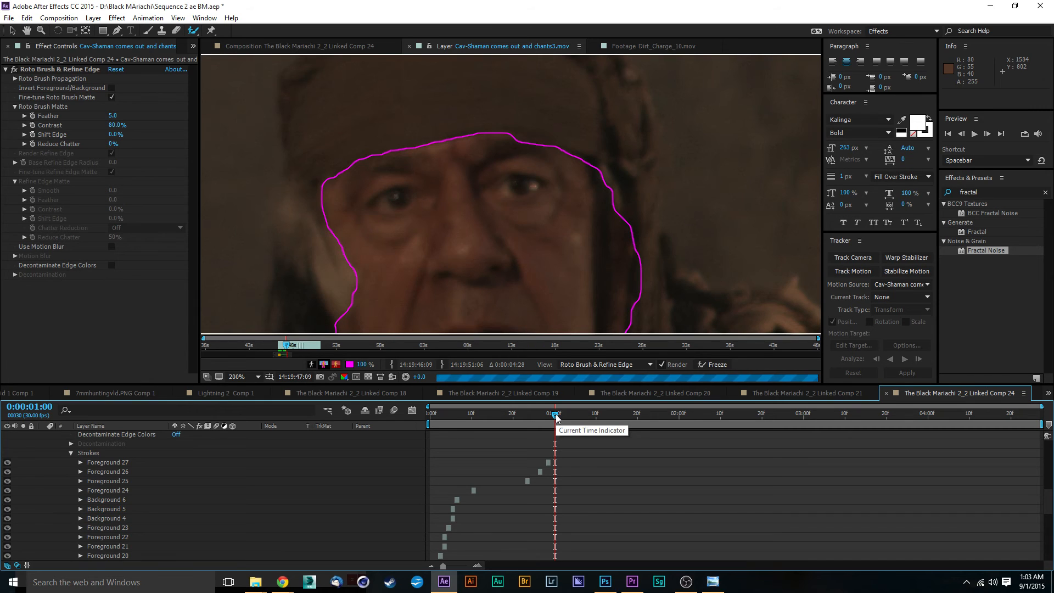
pyautogui.moveTo(556, 417); pyautogui.dragTo(560, 418)
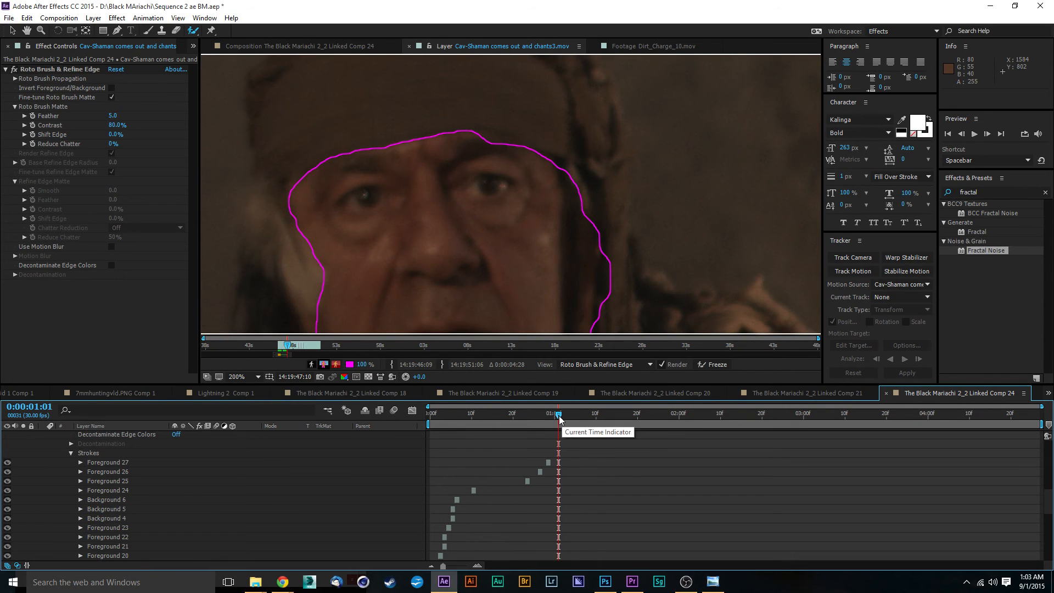
pyautogui.moveTo(560, 419); pyautogui.dragTo(564, 420)
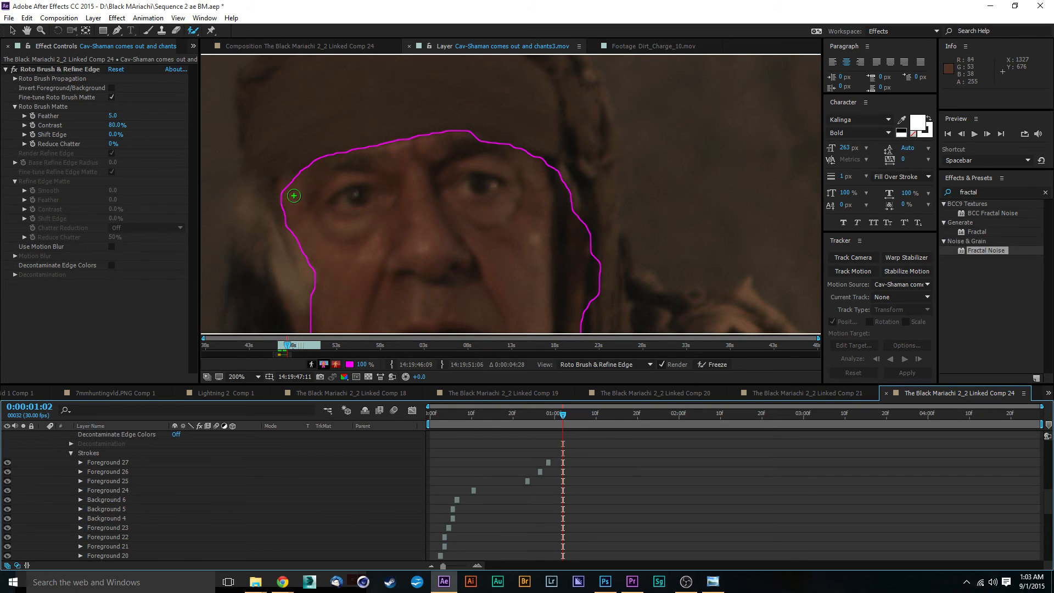
pyautogui.moveTo(297, 178); pyautogui.dragTo(290, 220)
# Refine the right face edge at frame 32 with one background stroke and one foreground Roto Brush stroke.
pyautogui.press('space')
pyautogui.moveTo(445, 212); pyautogui.dragTo(466, 171)
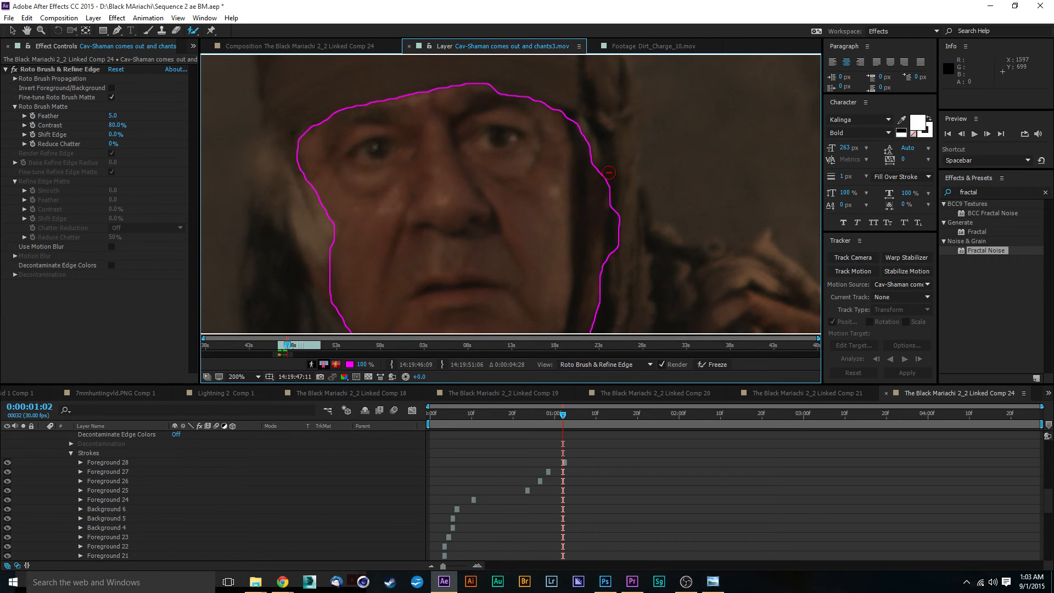
pyautogui.moveTo(609, 171); pyautogui.dragTo(620, 290)
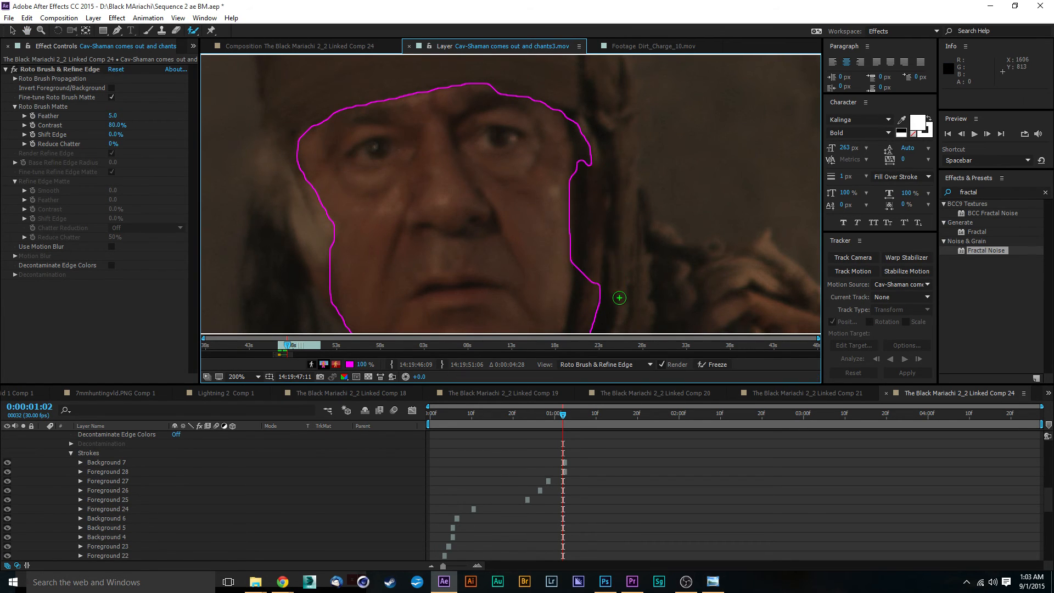
pyautogui.moveTo(569, 147); pyautogui.dragTo(580, 295)
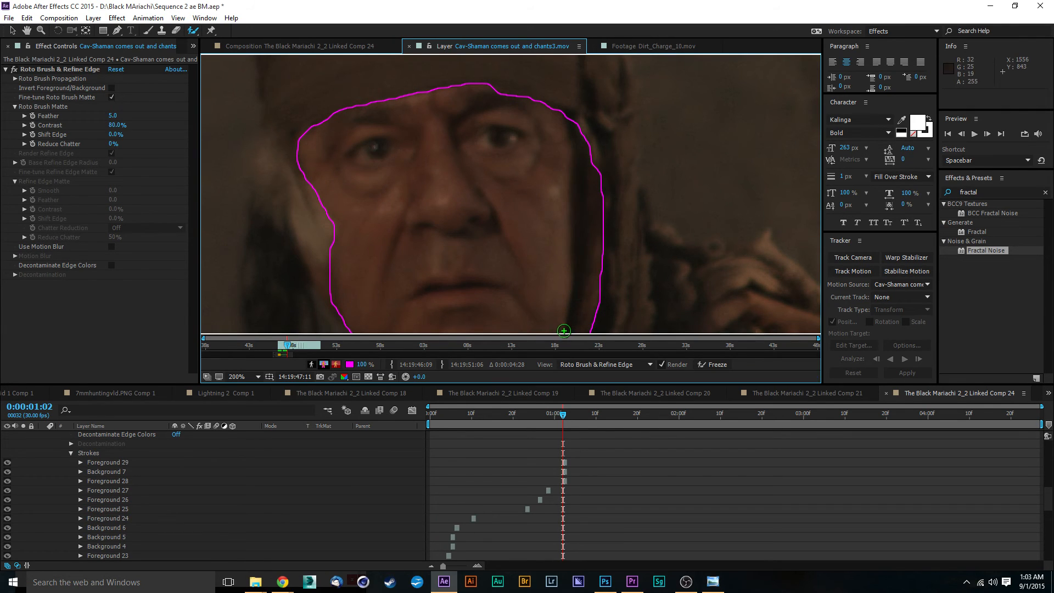
# Step forward through frames 33 and 34 and play back the face outline.
pyautogui.moveTo(563, 420); pyautogui.dragTo(568, 420)
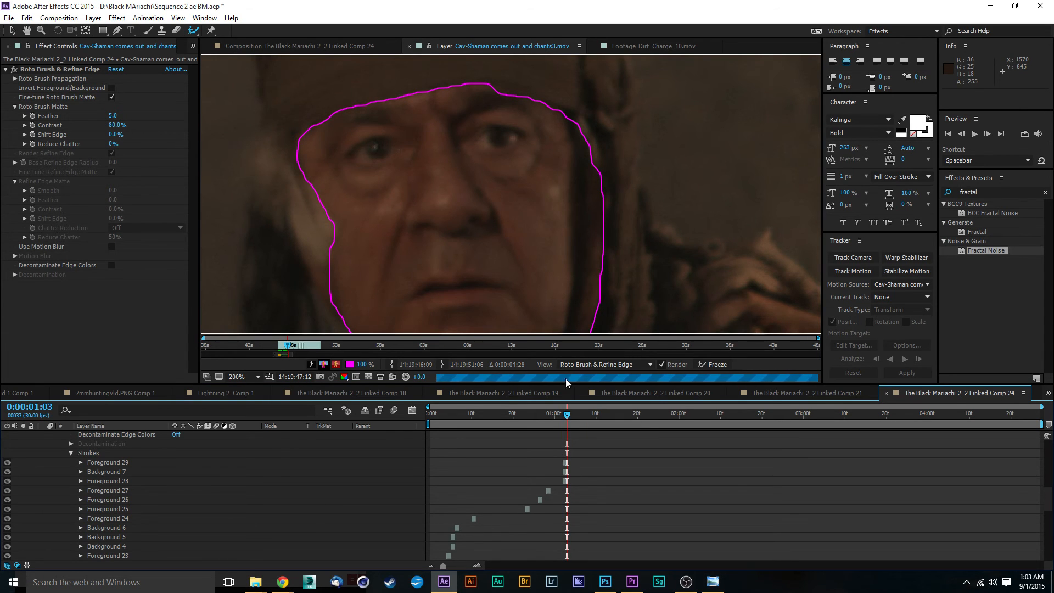
pyautogui.press(',')
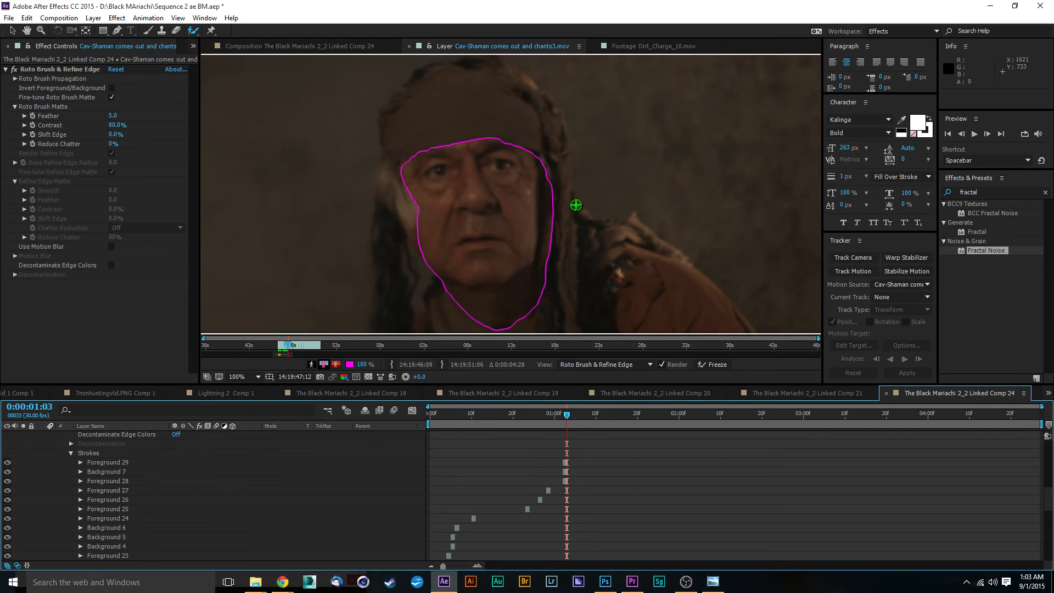
pyautogui.moveTo(575, 201); pyautogui.dragTo(566, 141)
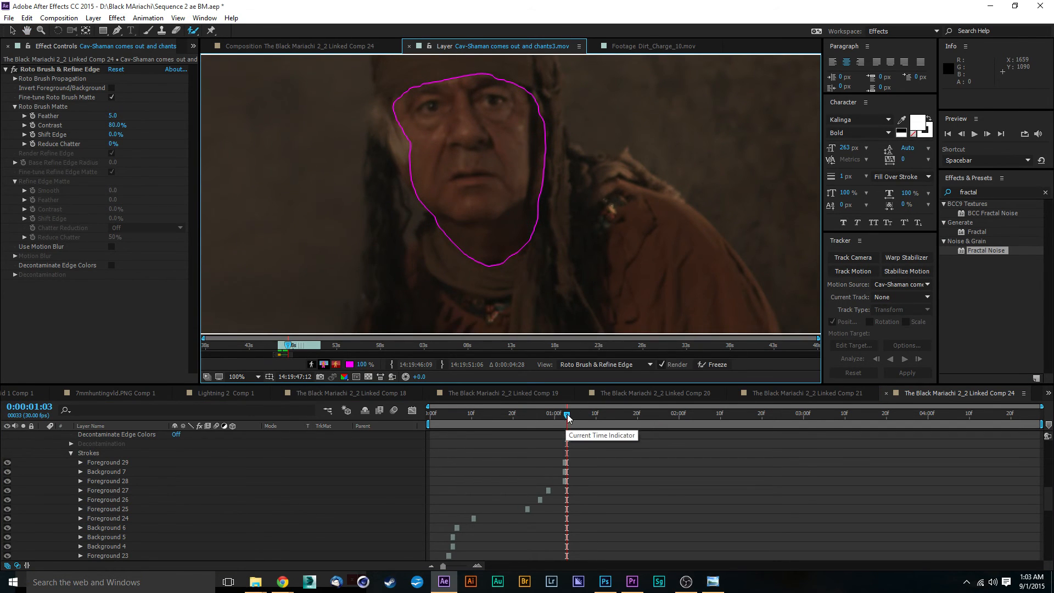
pyautogui.moveTo(567, 416); pyautogui.dragTo(571, 417)
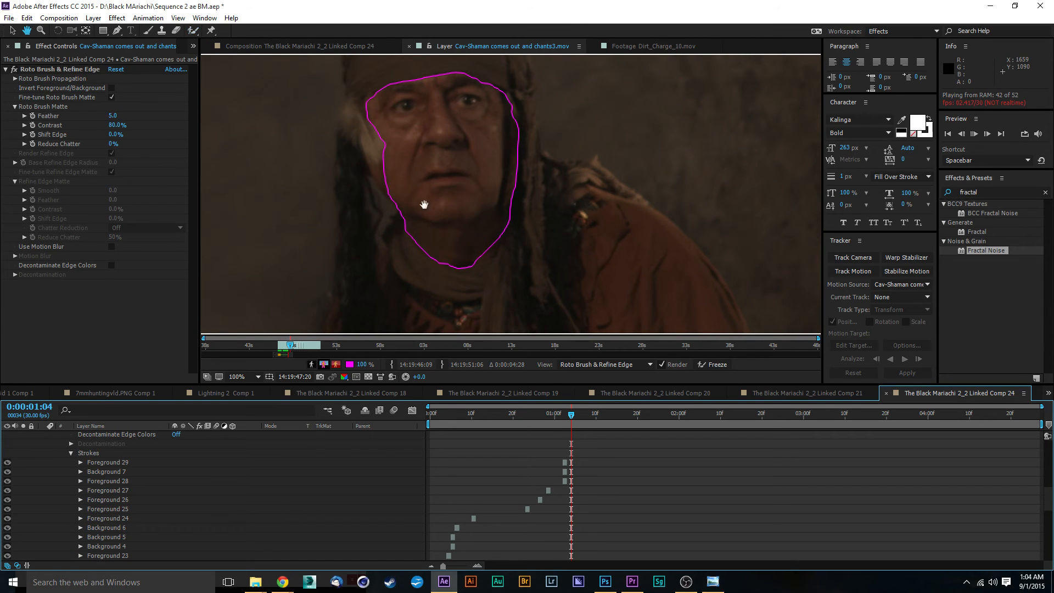
pyautogui.press('space')
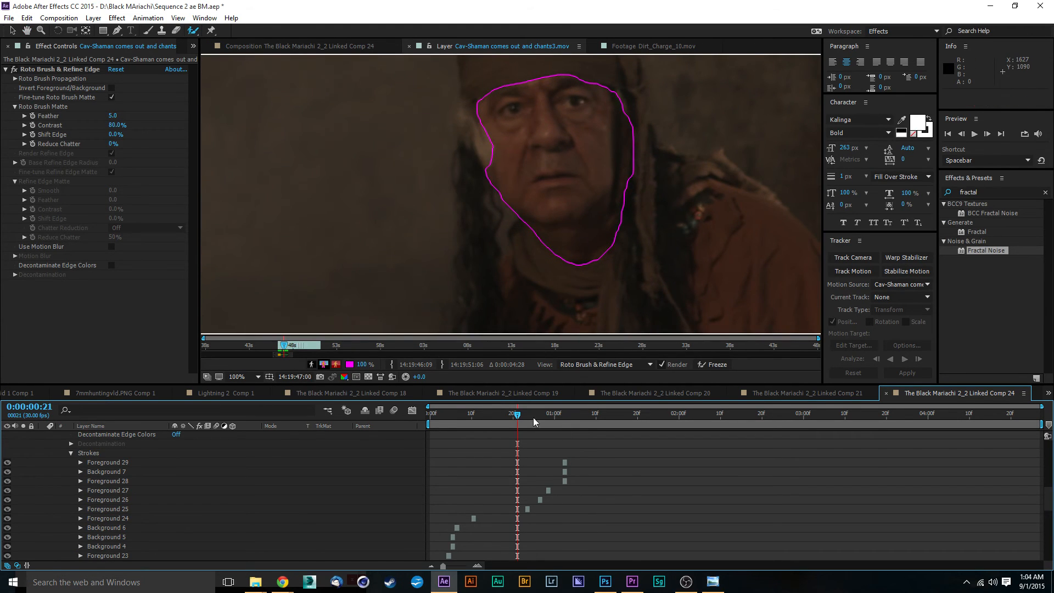
# Return to frame 32 and extend the selection at the left cheek with a short Roto Brush stroke.
pyautogui.moveTo(518, 416); pyautogui.dragTo(552, 422)
pyautogui.press('pagedown')
pyautogui.press('pagedown')
pyautogui.press('pagedown')
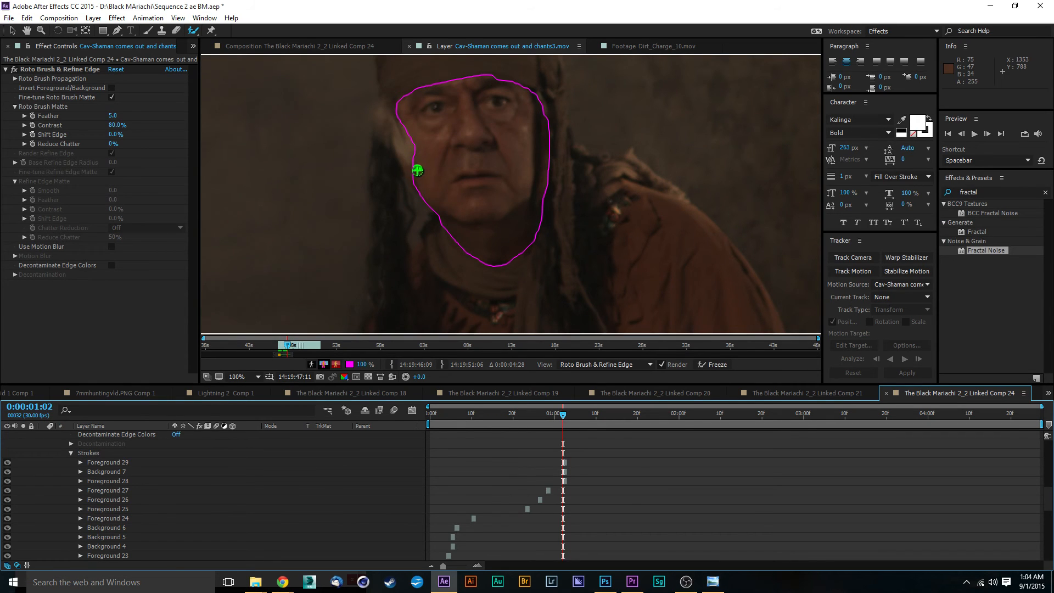
pyautogui.moveTo(415, 172); pyautogui.dragTo(417, 183)
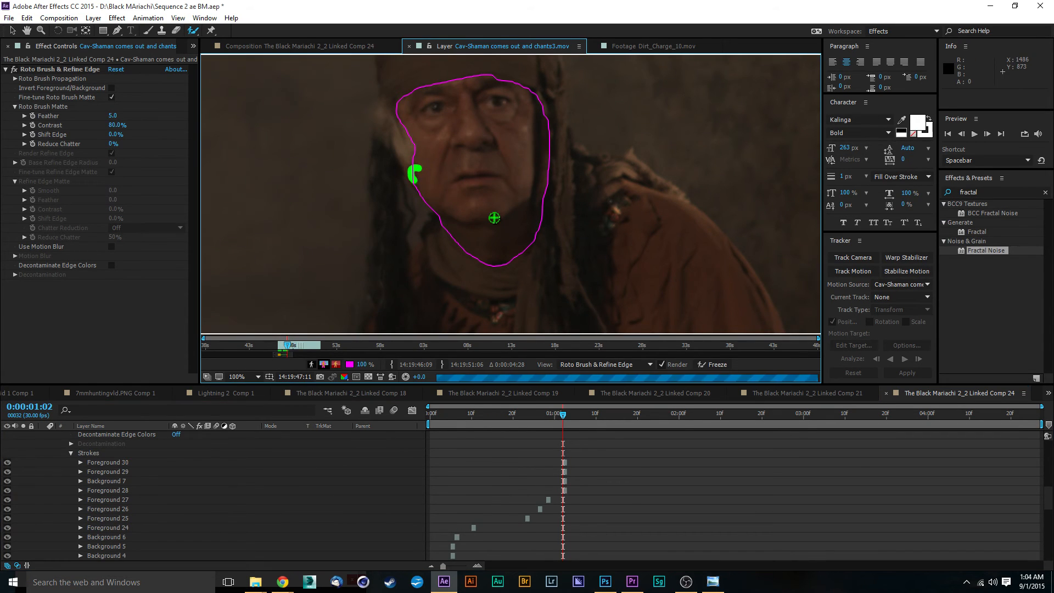
# Remove the hood area above the forehead at frame 32 with a background Roto Brush stroke.
pyautogui.scroll(1, 495, 104)
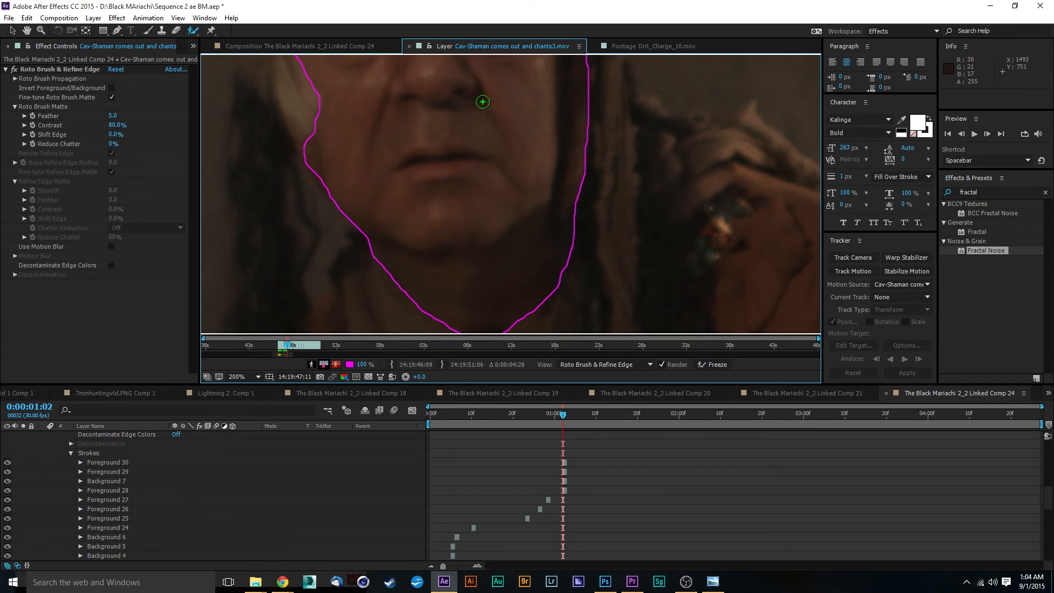
pyautogui.scroll(-1, 482, 105)
pyautogui.press('space')
pyautogui.moveTo(486, 105)
pyautogui.mouseDown()
pyautogui.moveTo(491, 128)
pyautogui.moveTo(550, 174)
pyautogui.moveTo(553, 245)
pyautogui.mouseUp()
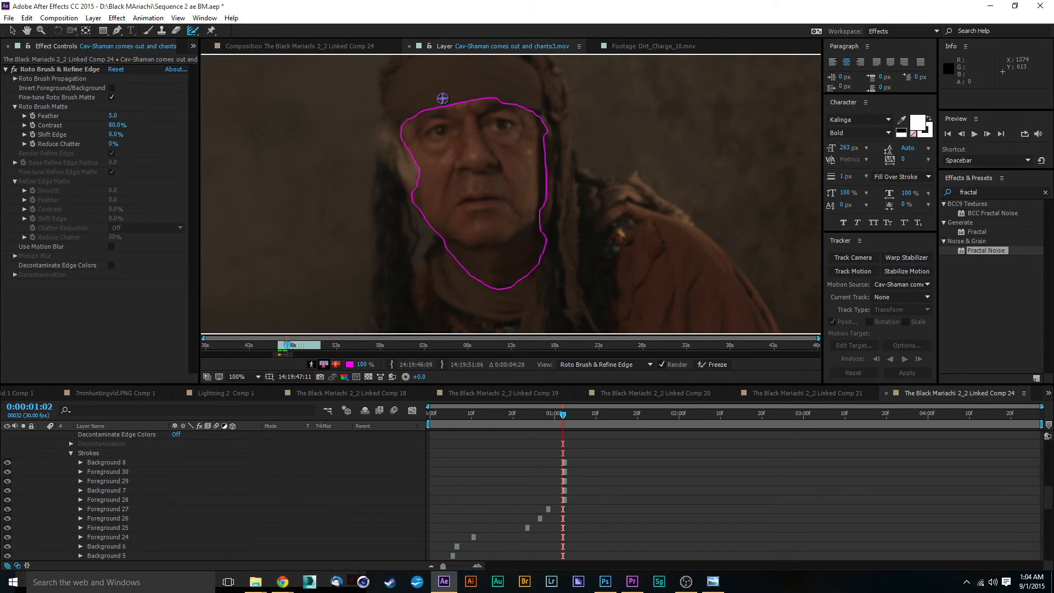
# Paint Refine Edge strokes along the forehead hairline and down the right side of the face.
pyautogui.scroll(1, 483, 167)
pyautogui.moveTo(483, 117); pyautogui.dragTo(566, 226)
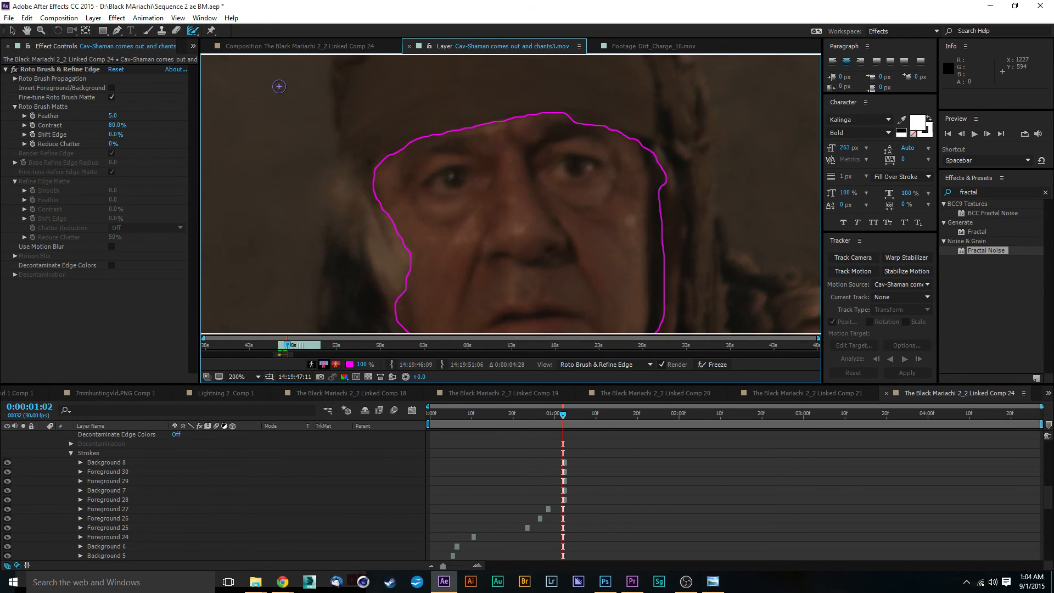
pyautogui.moveTo(385, 161)
pyautogui.mouseDown()
pyautogui.moveTo(371, 168)
pyautogui.moveTo(446, 135)
pyautogui.moveTo(569, 116)
pyautogui.moveTo(634, 142)
pyautogui.moveTo(651, 167)
pyautogui.mouseUp()
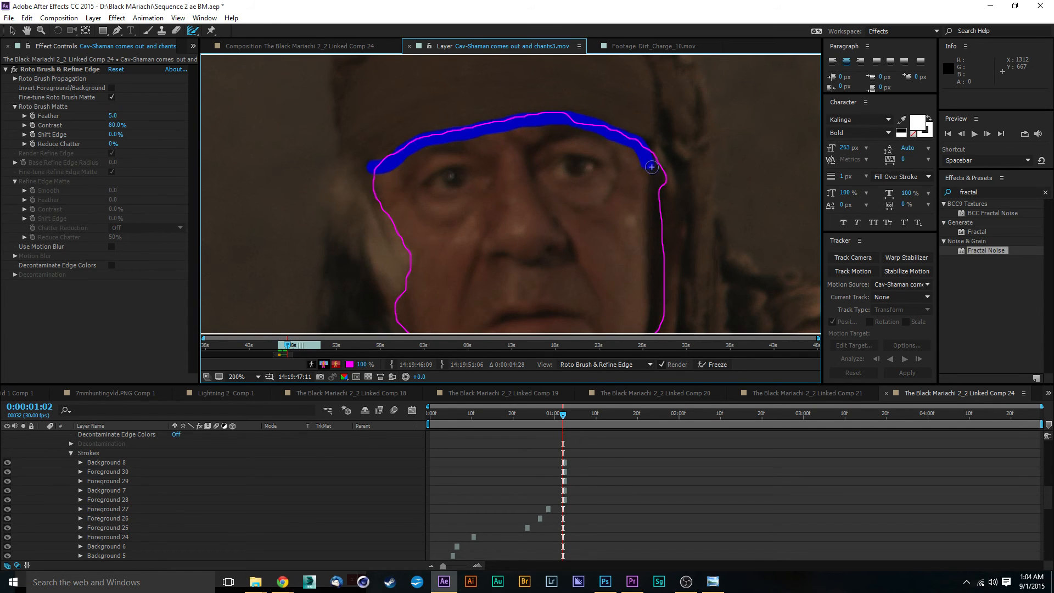
pyautogui.moveTo(660, 264); pyautogui.dragTo(654, 332)
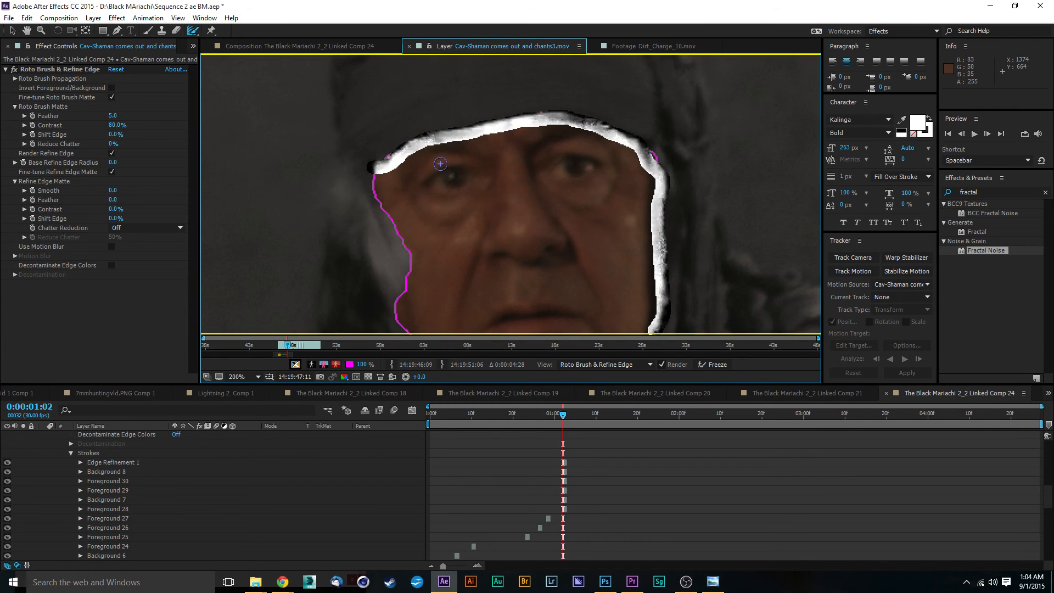
# Paint a Refine Edge stroke down the left side of the face along the hair.
pyautogui.scroll(-2, 441, 165)
pyautogui.moveTo(473, 154); pyautogui.dragTo(478, 150)
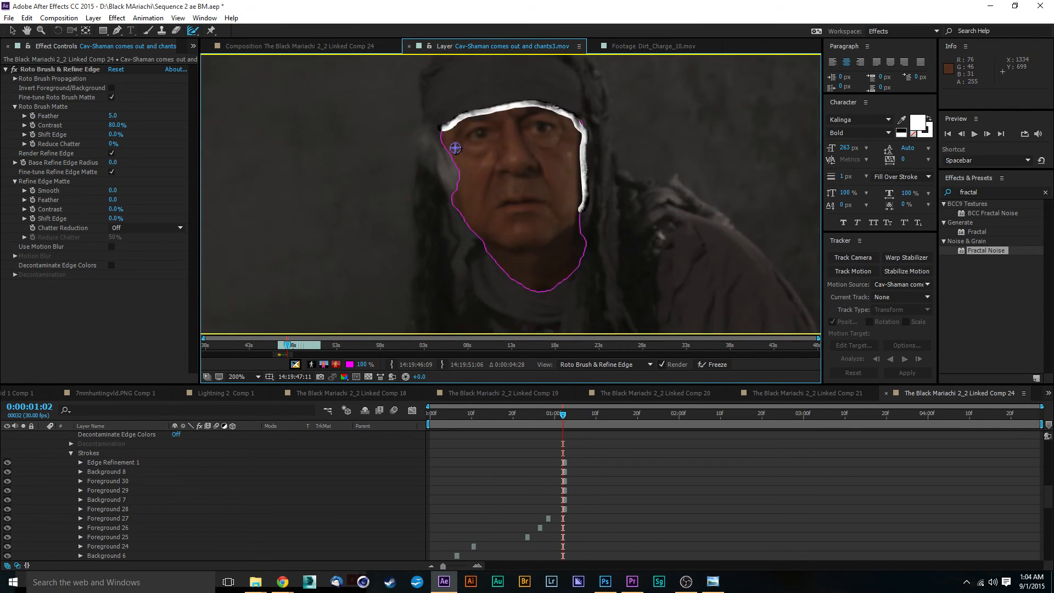
pyautogui.scroll(1, 454, 148)
pyautogui.moveTo(415, 105); pyautogui.dragTo(465, 170)
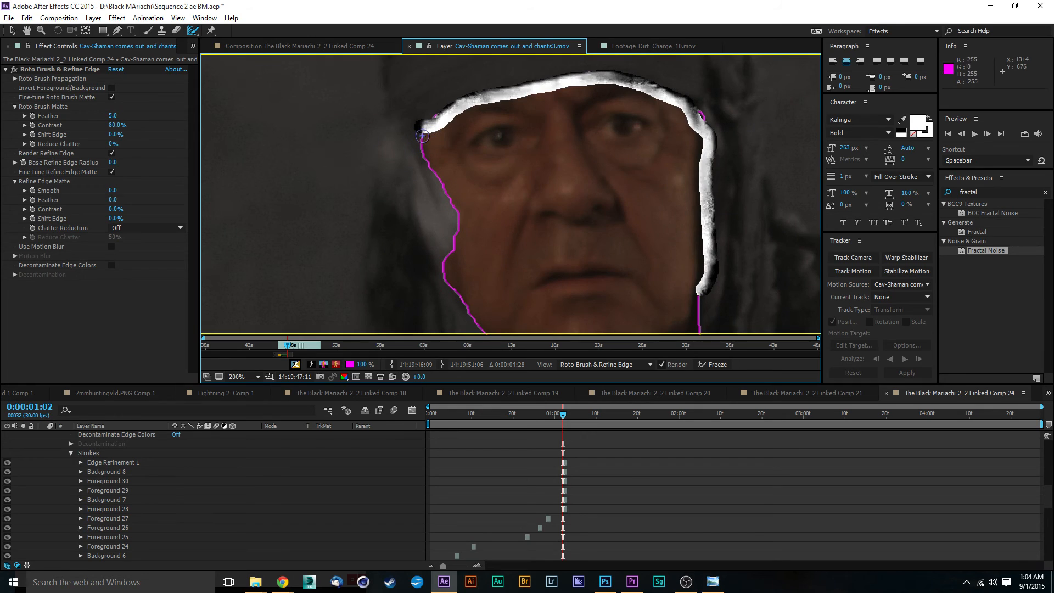
pyautogui.moveTo(424, 132)
pyautogui.mouseDown()
pyautogui.moveTo(458, 210)
pyautogui.moveTo(449, 275)
pyautogui.moveTo(477, 319)
pyautogui.mouseUp()
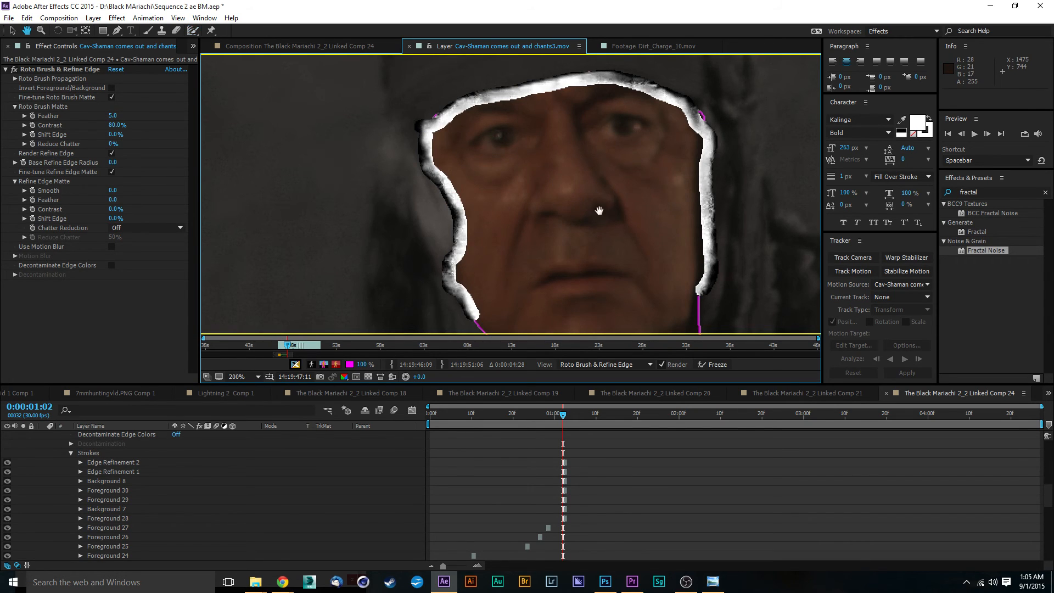
# Paint a Refine Edge stroke along the jawline and chin from cheek to cheek.
pyautogui.moveTo(600, 212); pyautogui.dragTo(547, 92)
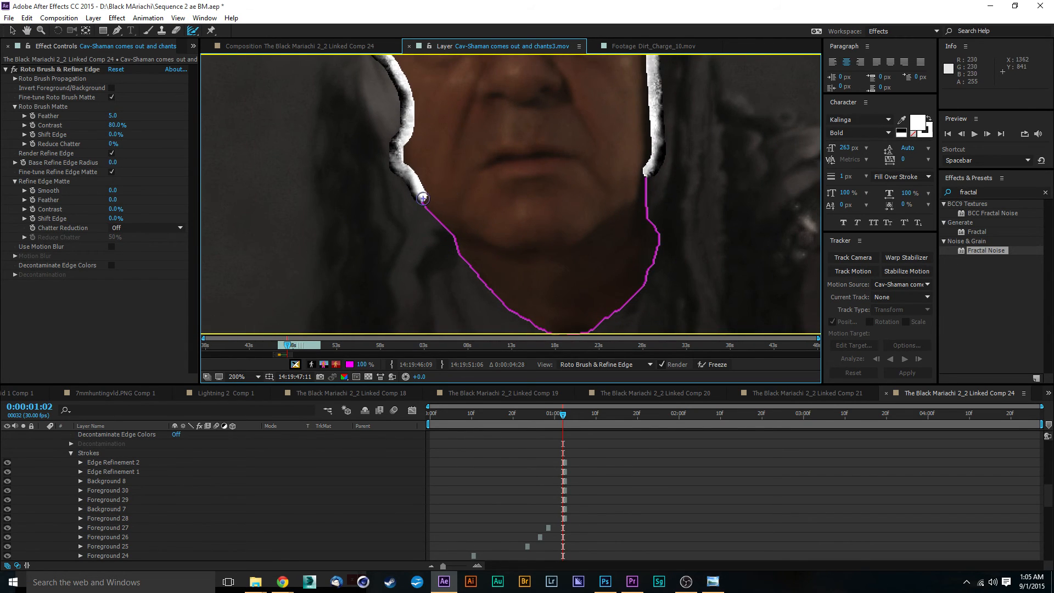
pyautogui.moveTo(421, 195)
pyautogui.mouseDown()
pyautogui.moveTo(491, 293)
pyautogui.moveTo(550, 333)
pyautogui.moveTo(577, 334)
pyautogui.moveTo(628, 308)
pyautogui.moveTo(653, 267)
pyautogui.moveTo(647, 168)
pyautogui.mouseUp()
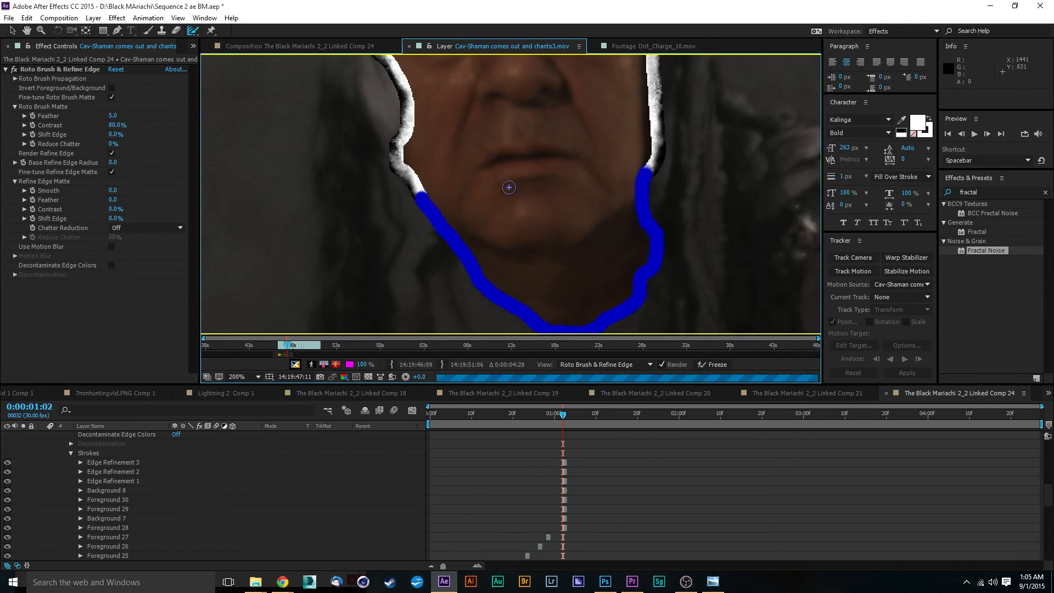
# Review the refined face matte at full view and play back the rotoscoped clip.
pyautogui.scroll(-1, 536, 176)
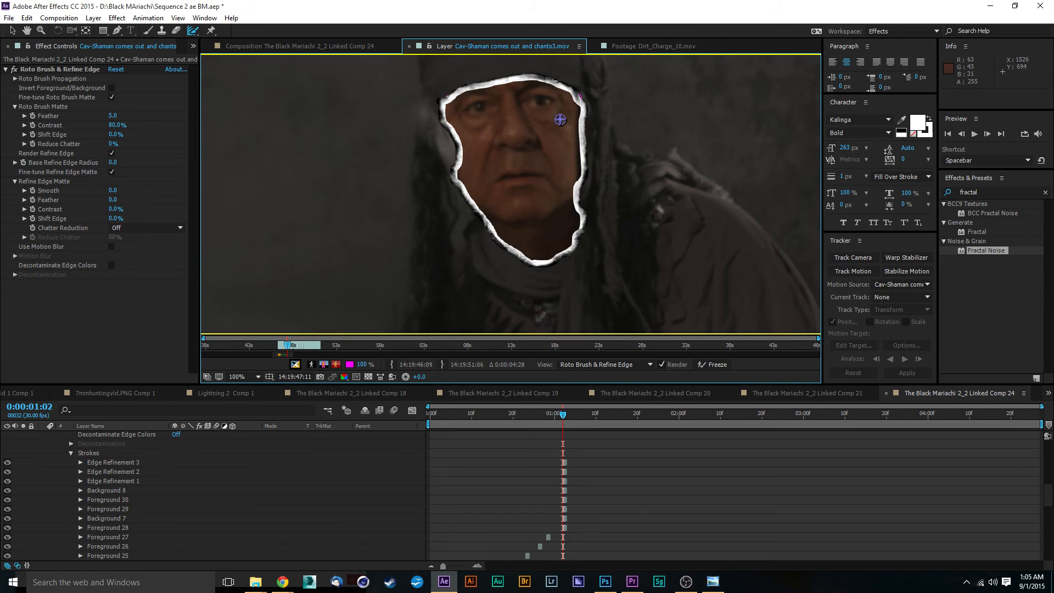
pyautogui.scroll(1, 582, 96)
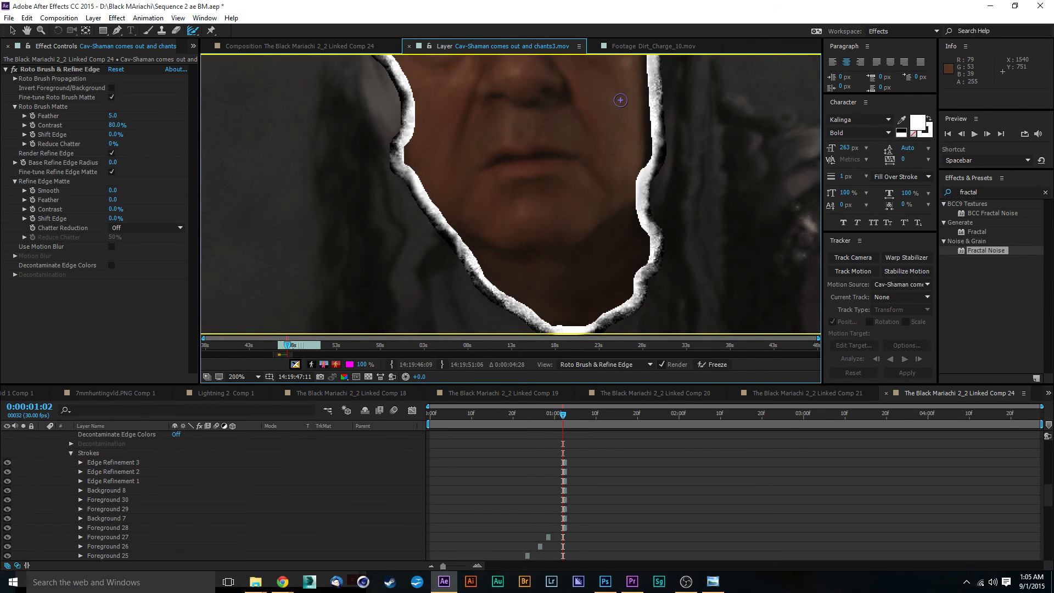
pyautogui.scroll(-1, 603, 107)
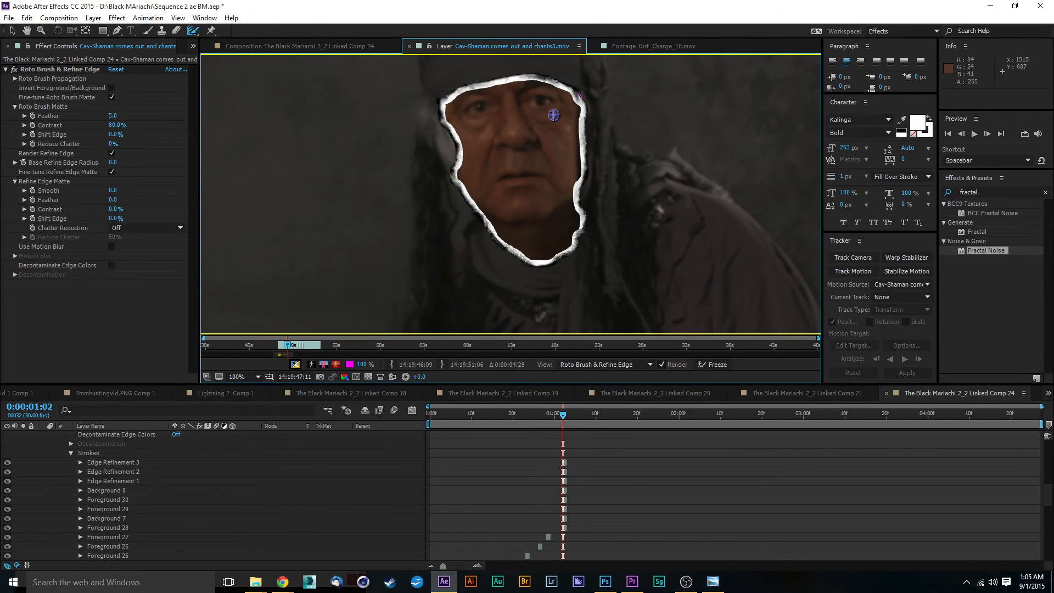
pyautogui.press('space')
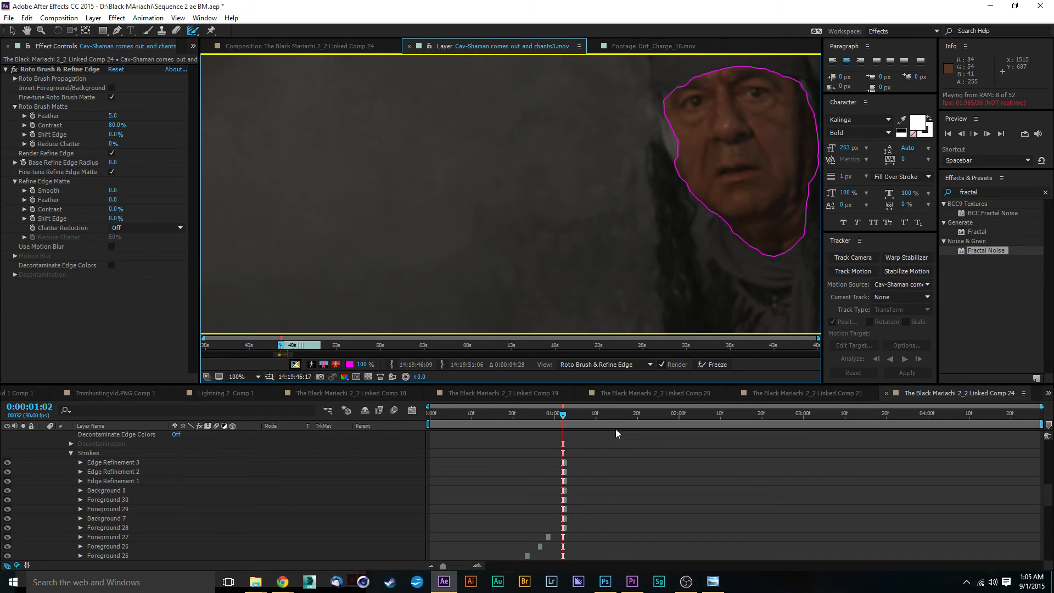
pyautogui.press('space')
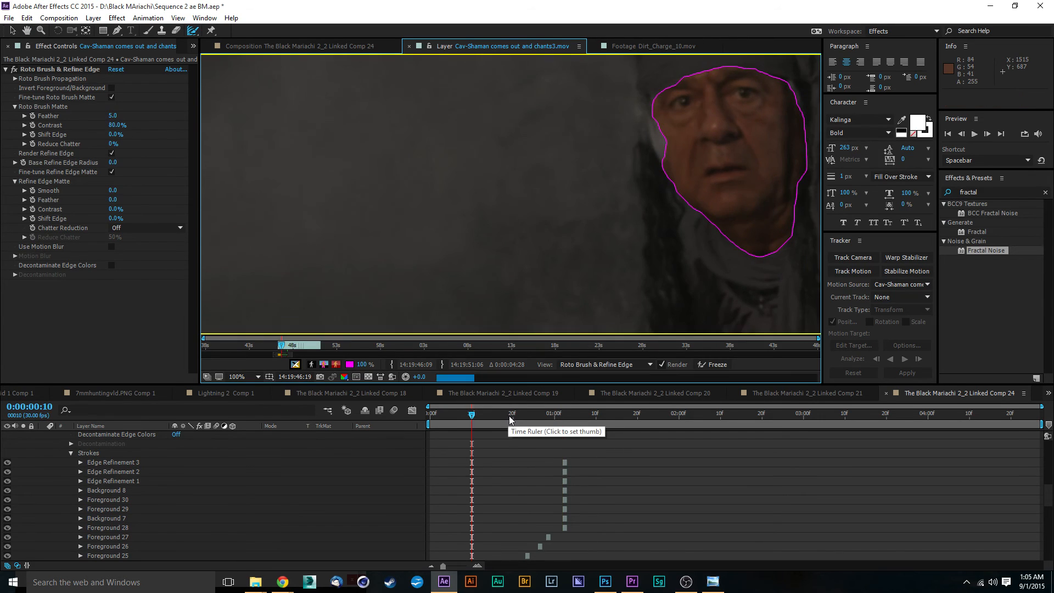
# Go to frame 0 and paint a Refine Edge stroke around the forehead and left side of the face.
pyautogui.moveTo(486, 419); pyautogui.dragTo(395, 415)
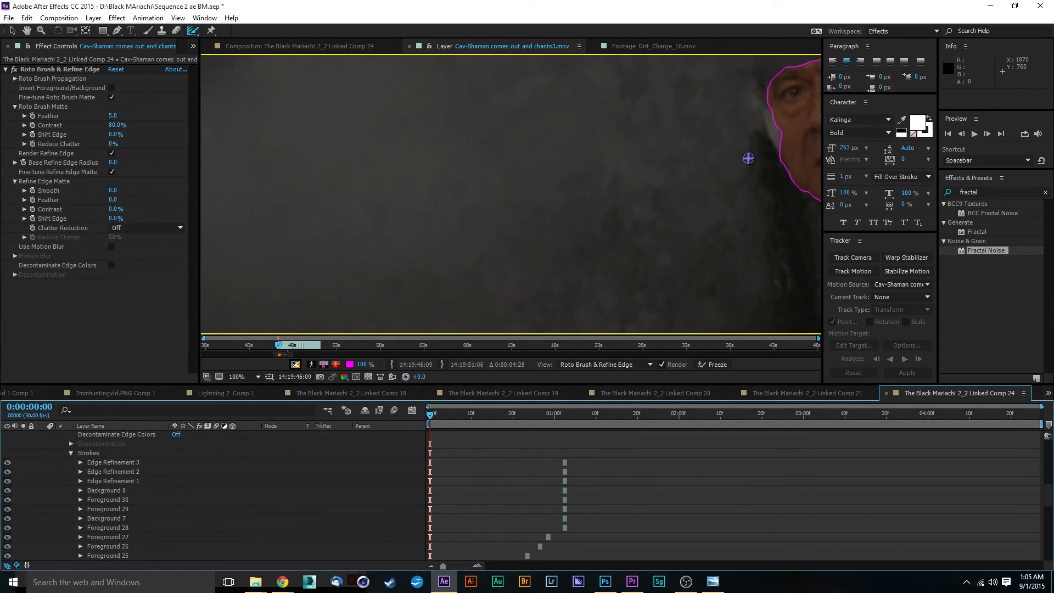
pyautogui.moveTo(753, 159); pyautogui.dragTo(526, 194)
pyautogui.scroll(1, 588, 176)
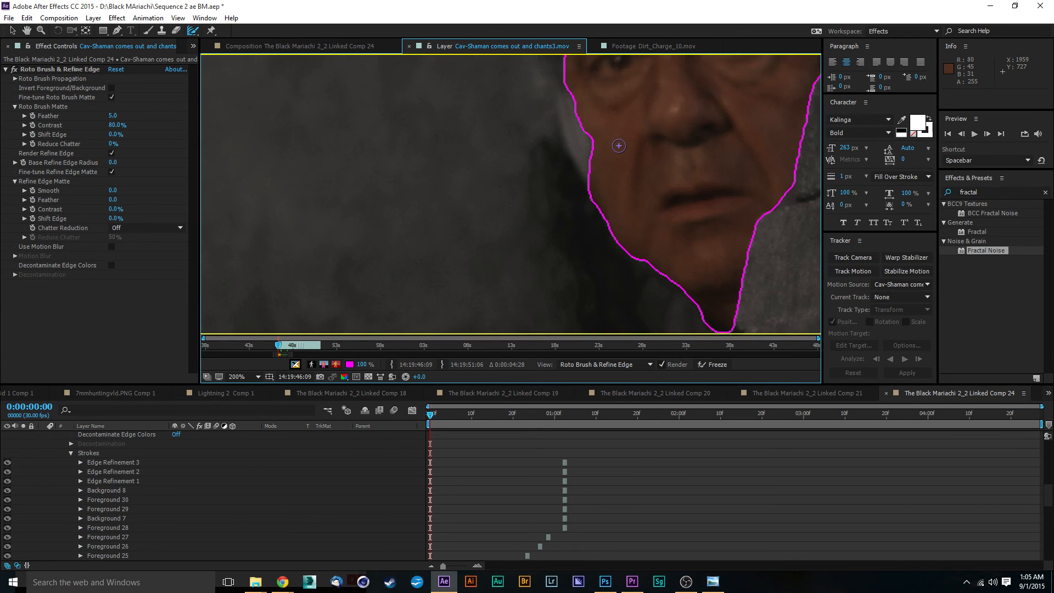
pyautogui.moveTo(619, 145); pyautogui.dragTo(527, 241)
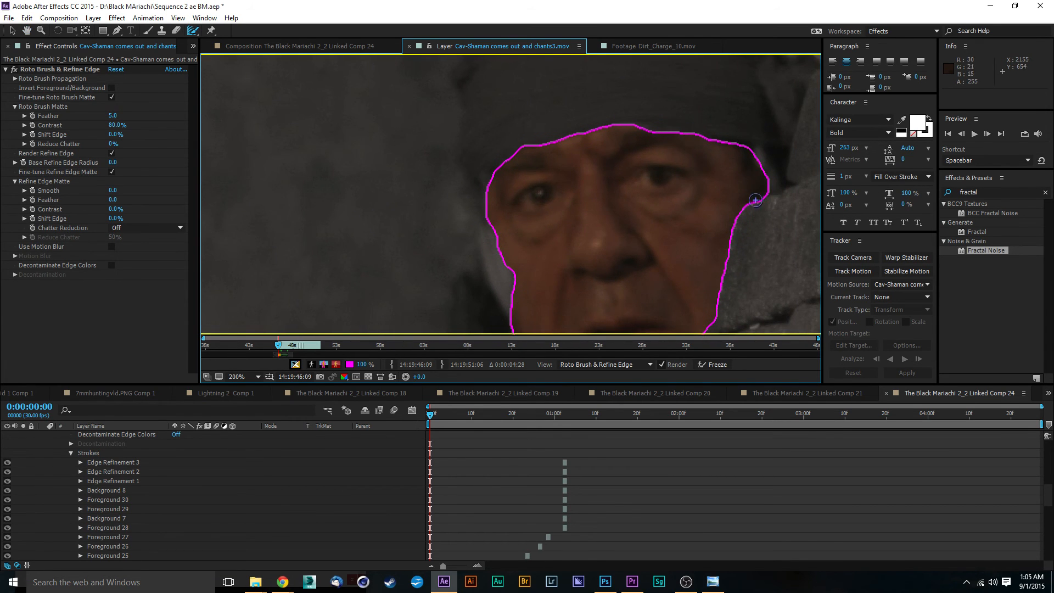
pyautogui.moveTo(755, 200)
pyautogui.mouseDown()
pyautogui.moveTo(748, 152)
pyautogui.moveTo(706, 136)
pyautogui.moveTo(611, 128)
pyautogui.moveTo(526, 150)
pyautogui.moveTo(491, 190)
pyautogui.moveTo(519, 288)
pyautogui.moveTo(519, 333)
pyautogui.mouseUp()
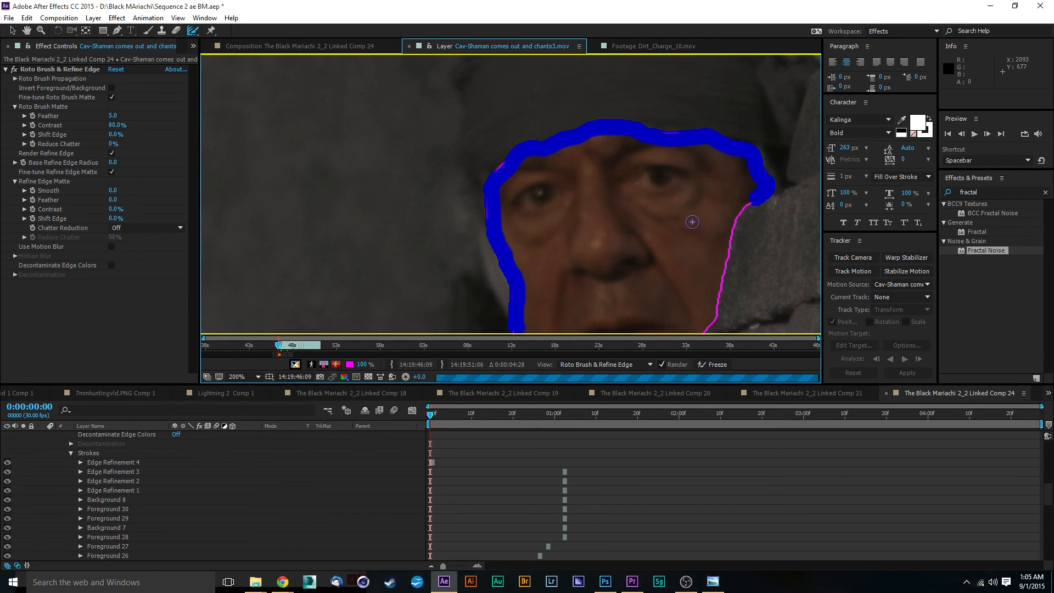
# Paint Refine Edge strokes along the left and right jawline down to the chin at frame 0.
pyautogui.moveTo(642, 192); pyautogui.dragTo(571, 19)
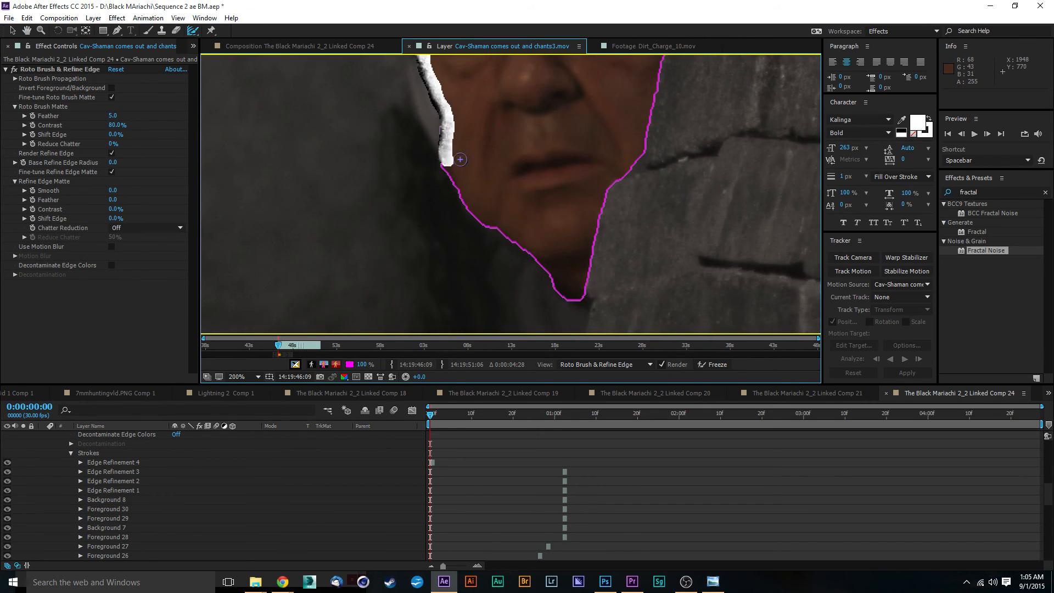
pyautogui.moveTo(446, 160)
pyautogui.mouseDown()
pyautogui.moveTo(463, 197)
pyautogui.moveTo(531, 248)
pyautogui.moveTo(574, 301)
pyautogui.moveTo(583, 287)
pyautogui.mouseUp()
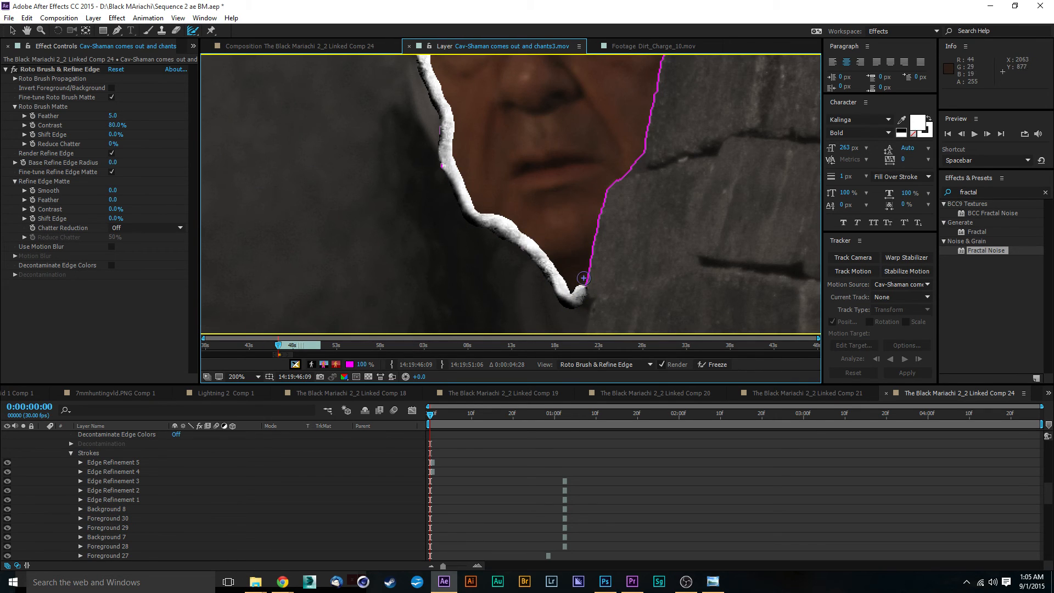
pyautogui.moveTo(584, 288)
pyautogui.mouseDown()
pyautogui.moveTo(604, 194)
pyautogui.moveTo(640, 159)
pyautogui.moveTo(664, 50)
pyautogui.mouseUp()
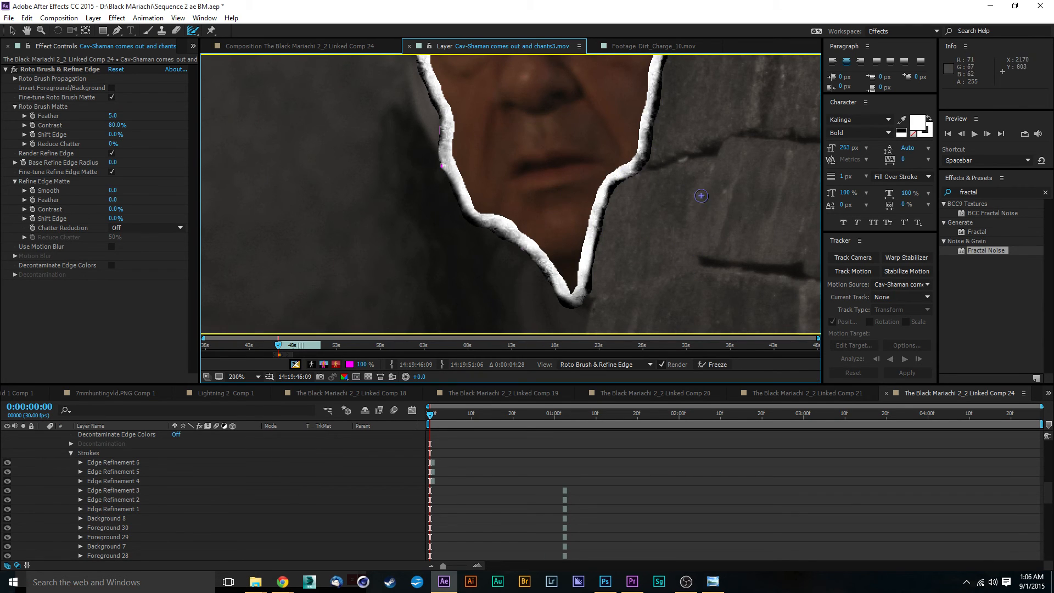
# Add a short Refine Edge stroke at the right temple where the face meets the wall.
pyautogui.moveTo(684, 140); pyautogui.dragTo(659, 320)
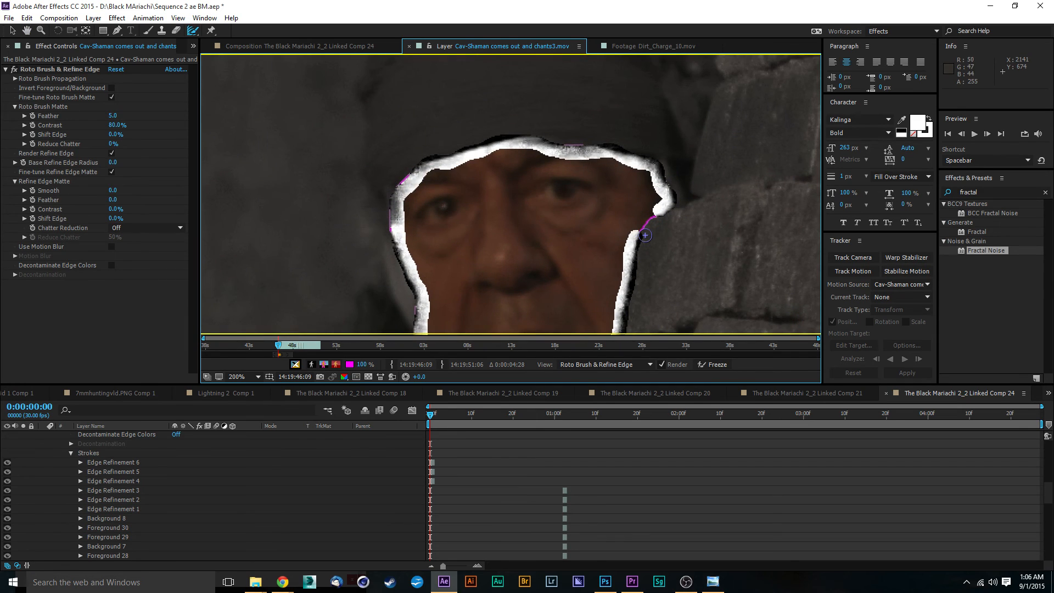
pyautogui.moveTo(636, 235); pyautogui.dragTo(661, 211)
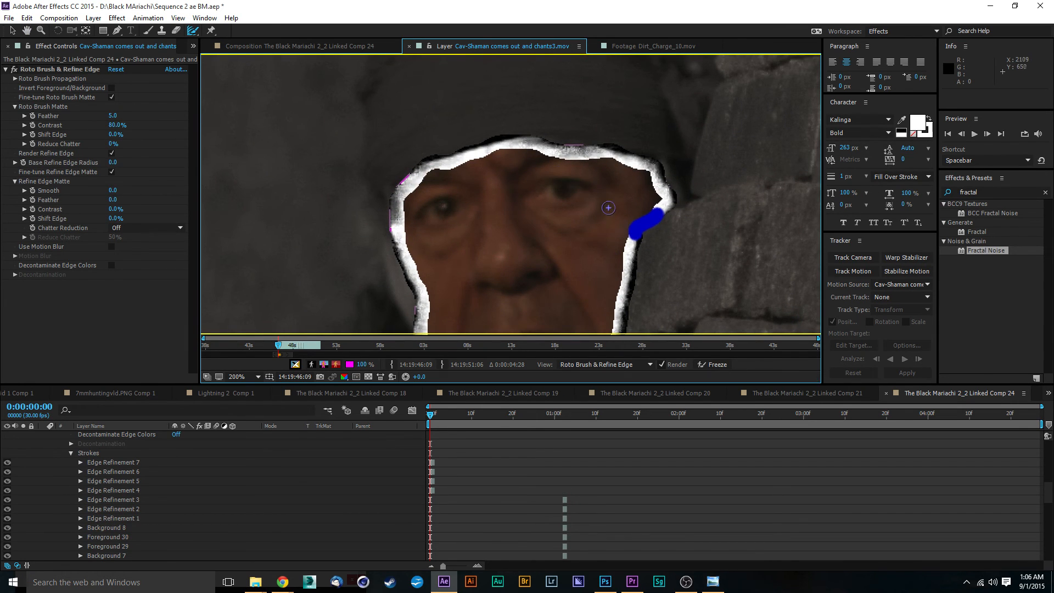
pyautogui.scroll(-2, 602, 113)
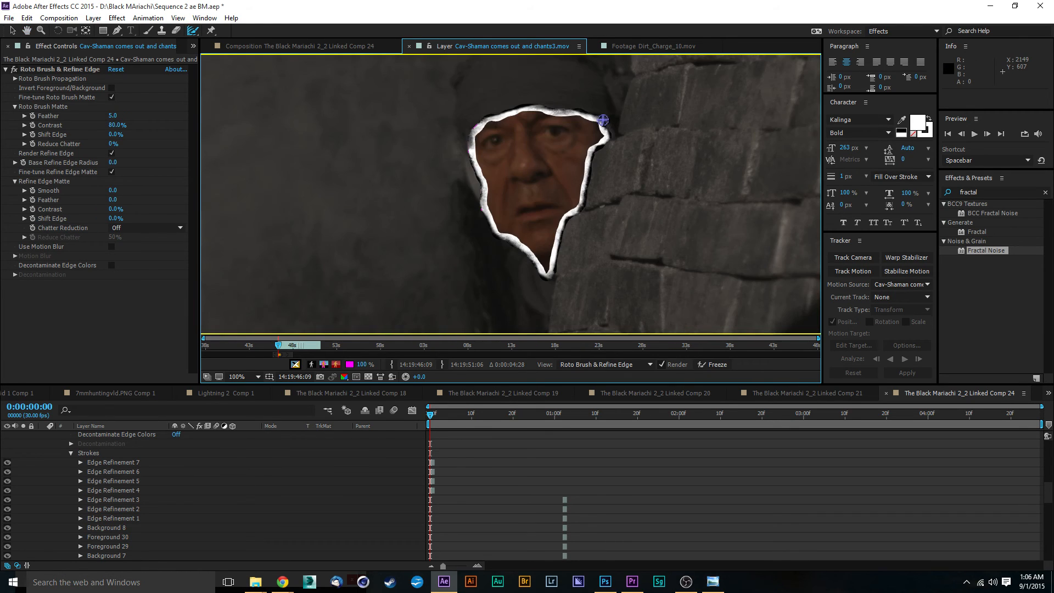
# Play back the refined face matte and save the project.
pyautogui.press('space')
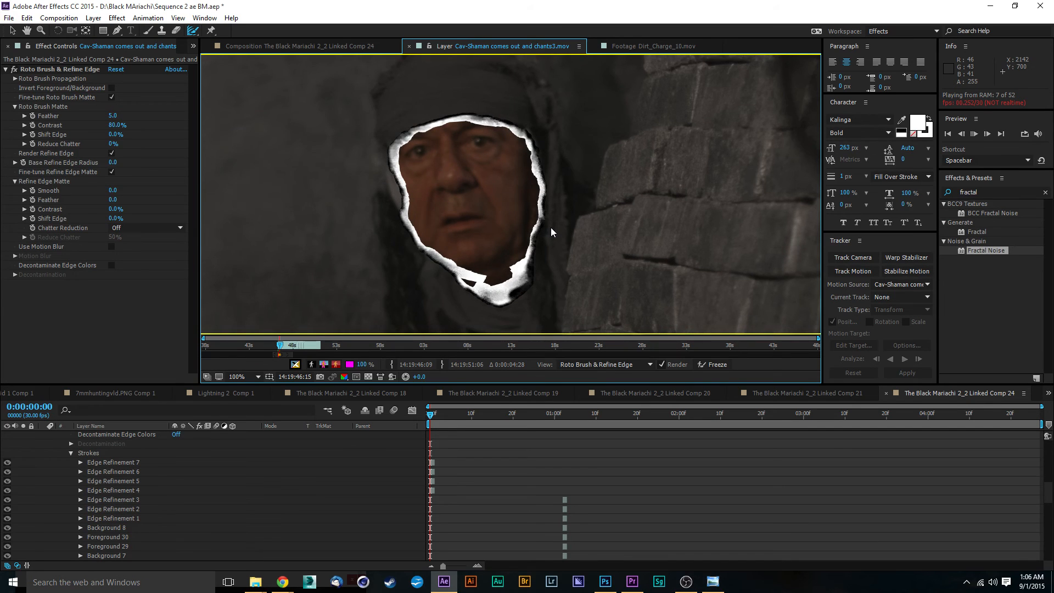
pyautogui.press('space')
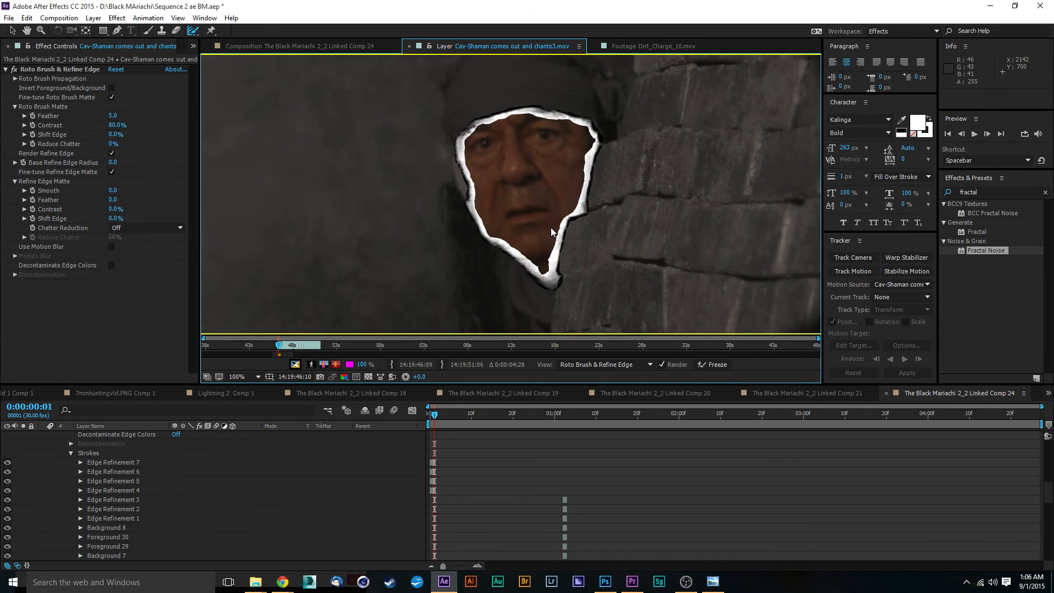
pyautogui.hotkey('ctrl', 's')
pyautogui.press('space')
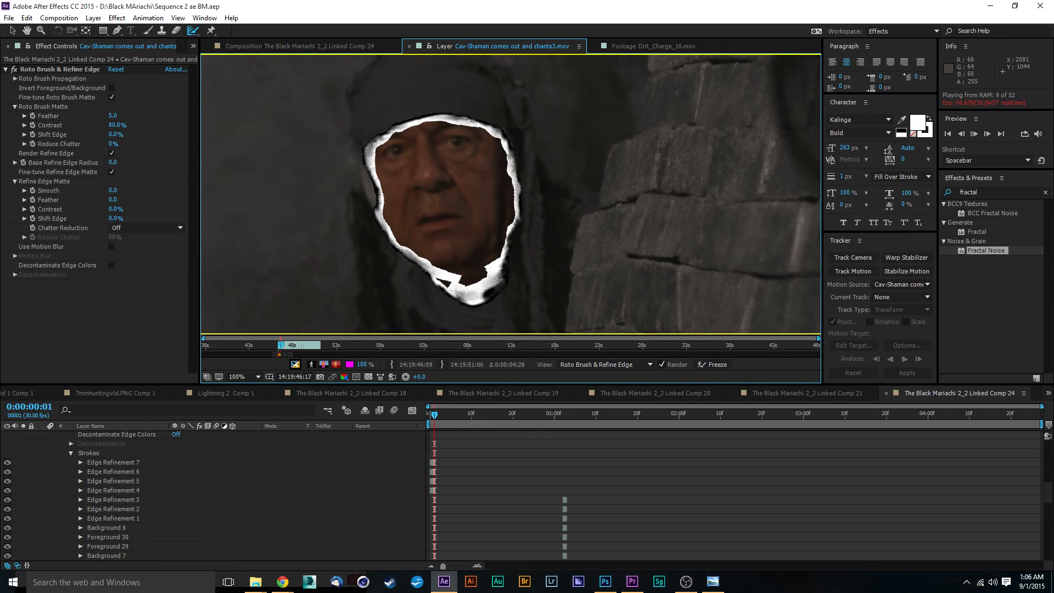
pyautogui.hotkey('alt', 'Tab')
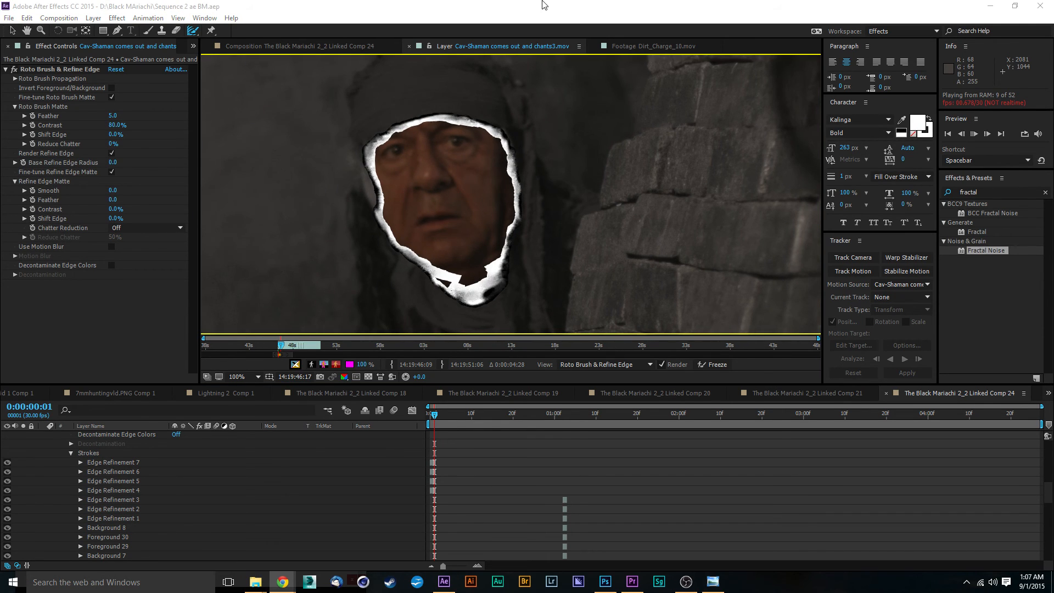
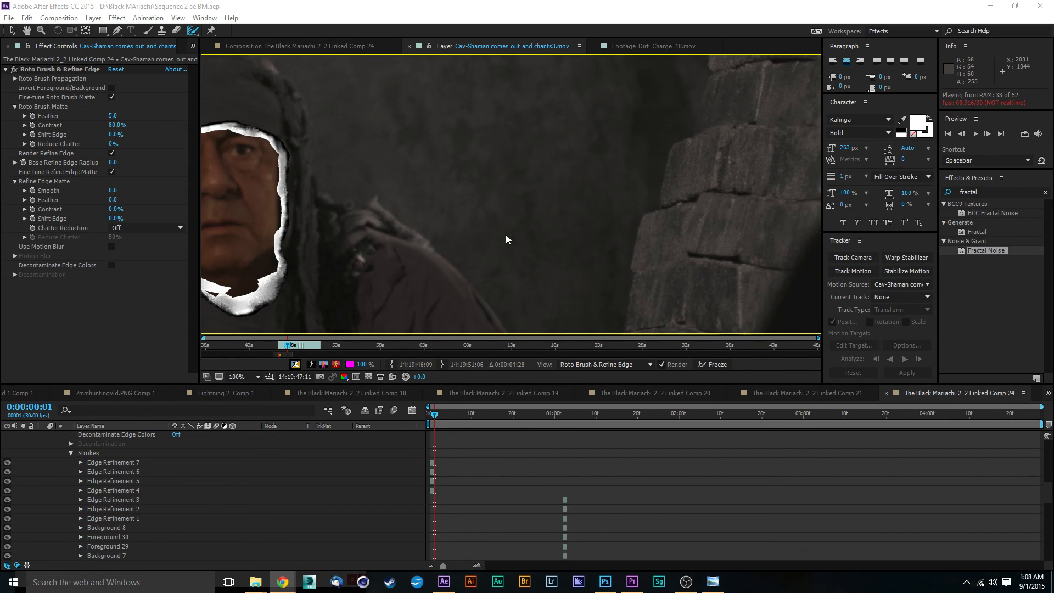
# Play back and scrub through the face matte to inspect how the refined edges track the face.
pyautogui.click(392, 205)
pyautogui.press('space')
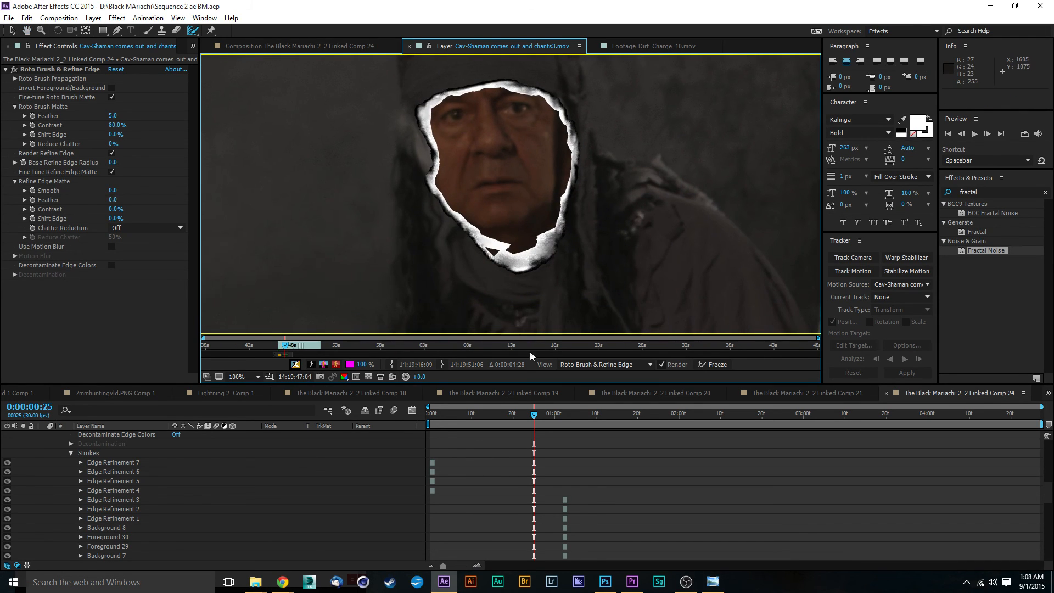
pyautogui.moveTo(534, 417); pyautogui.dragTo(568, 417)
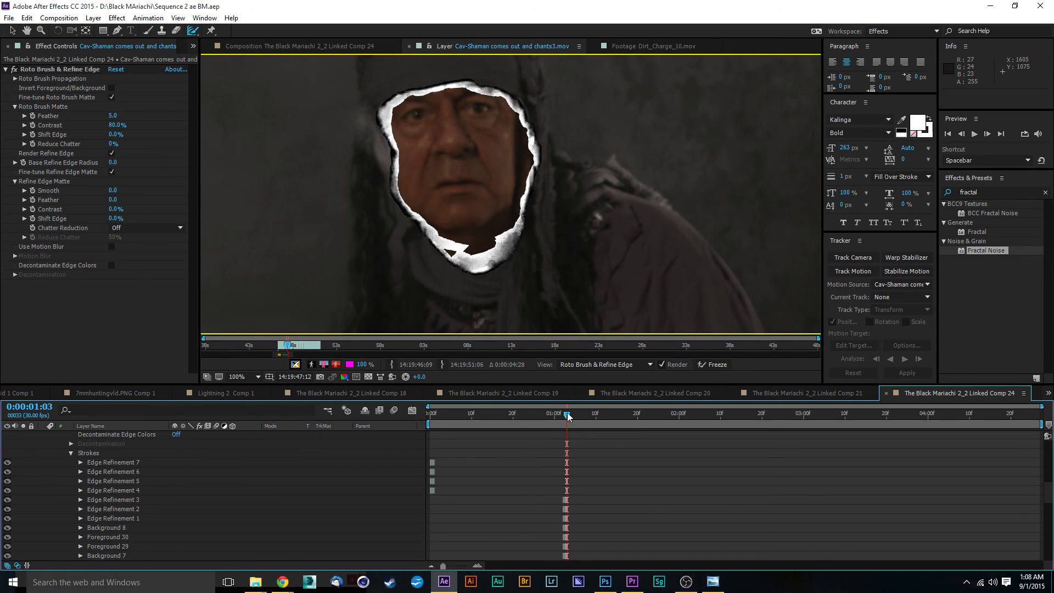
pyautogui.press('space')
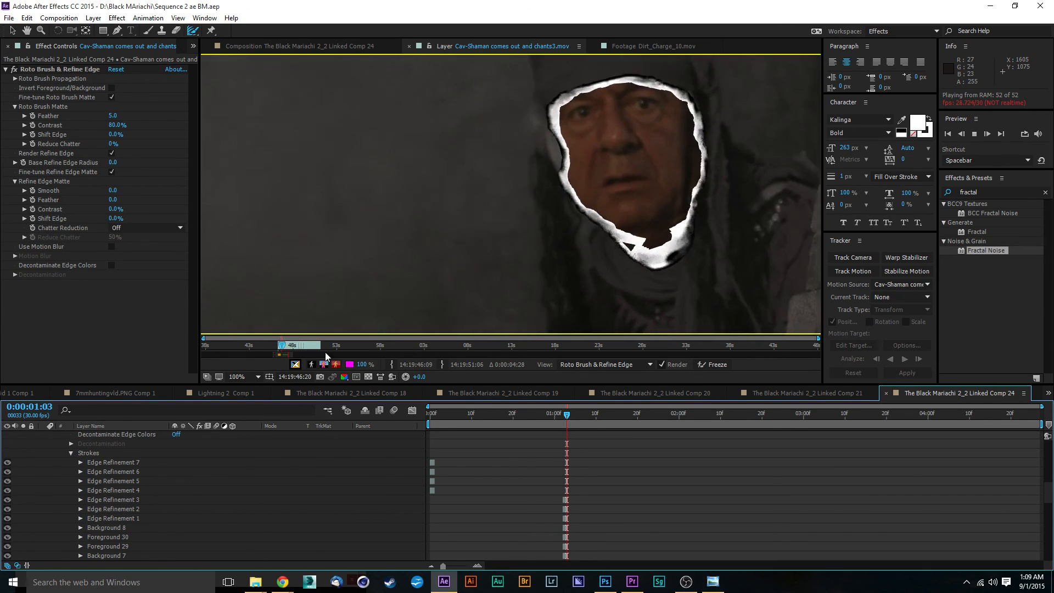
pyautogui.press('space')
pyautogui.moveTo(291, 354); pyautogui.dragTo(318, 354)
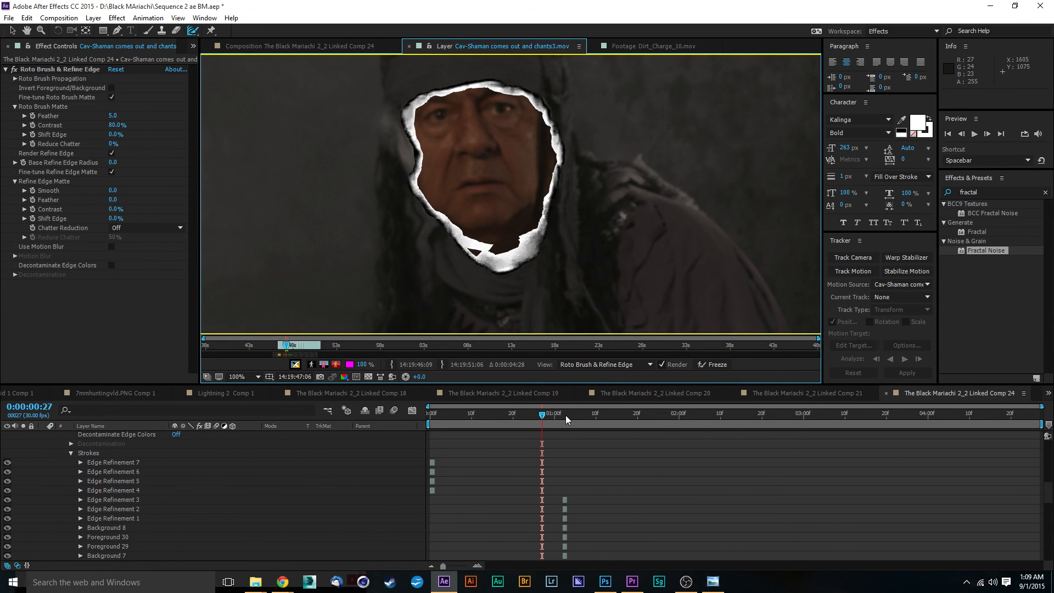
pyautogui.press('space')
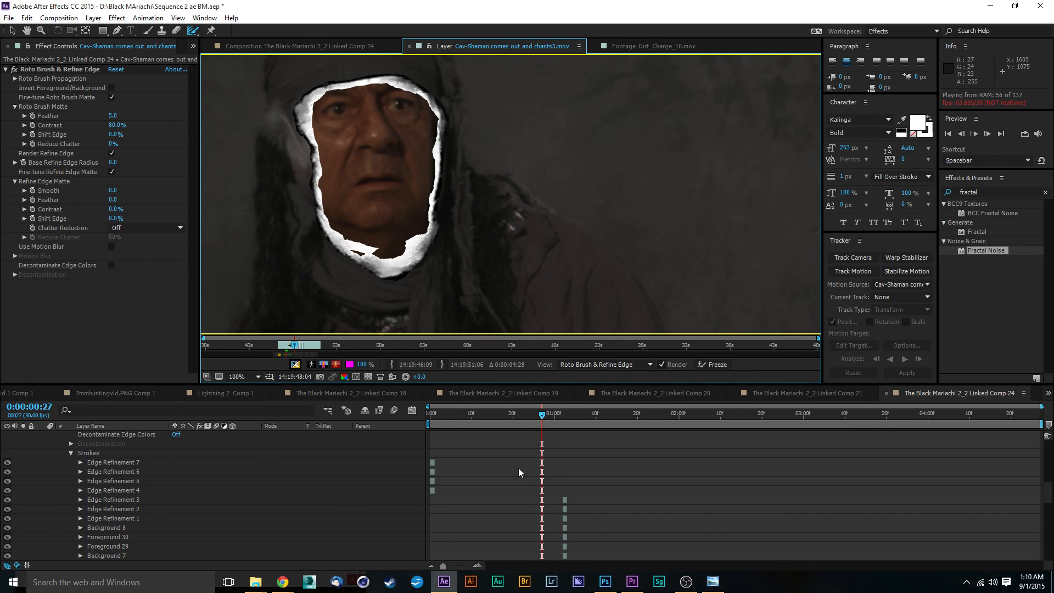
pyautogui.press('space')
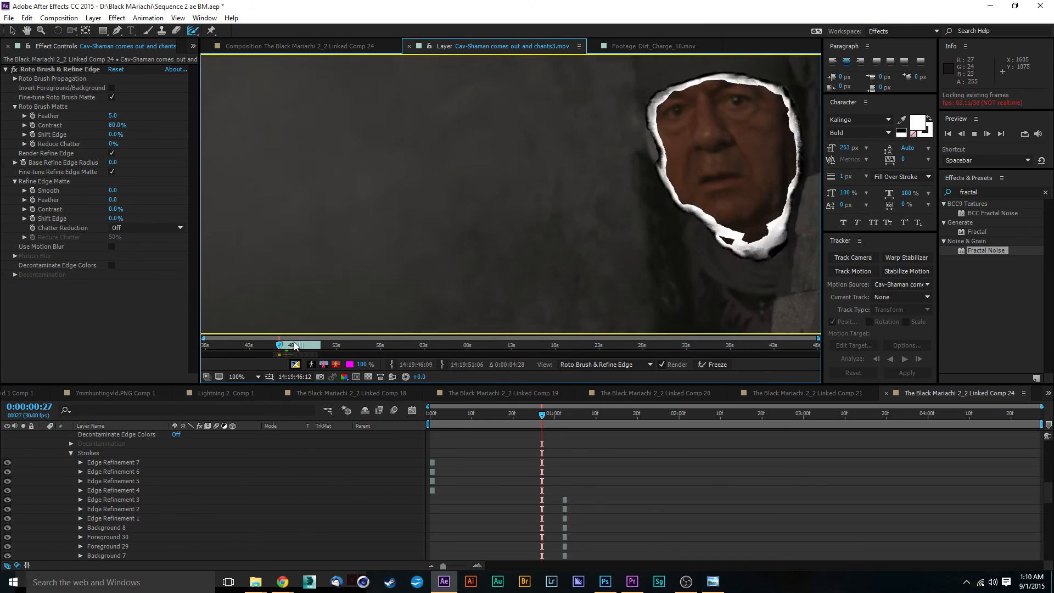
pyautogui.press('space')
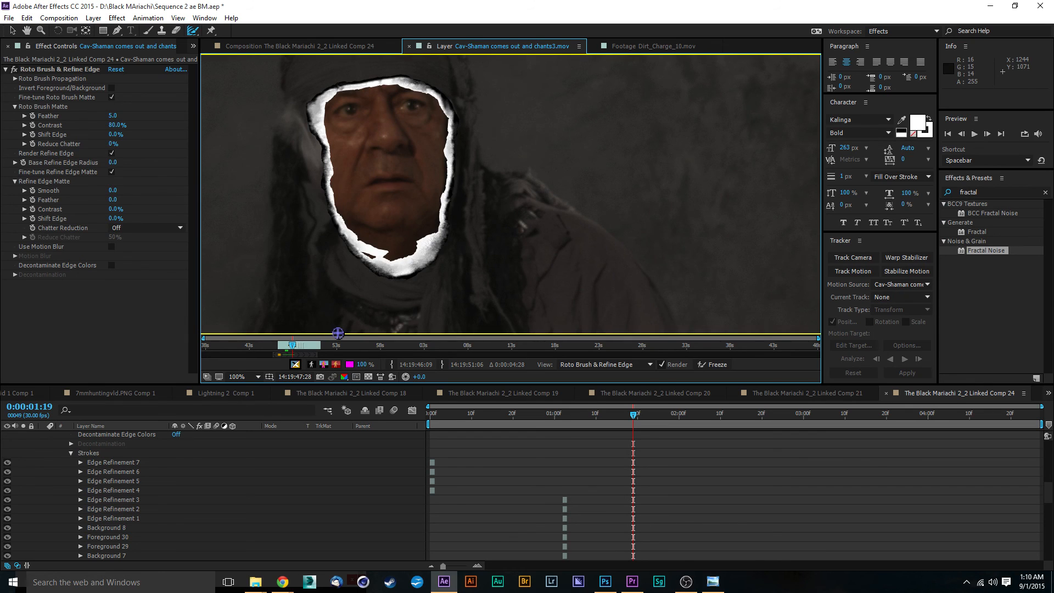
pyautogui.press('space')
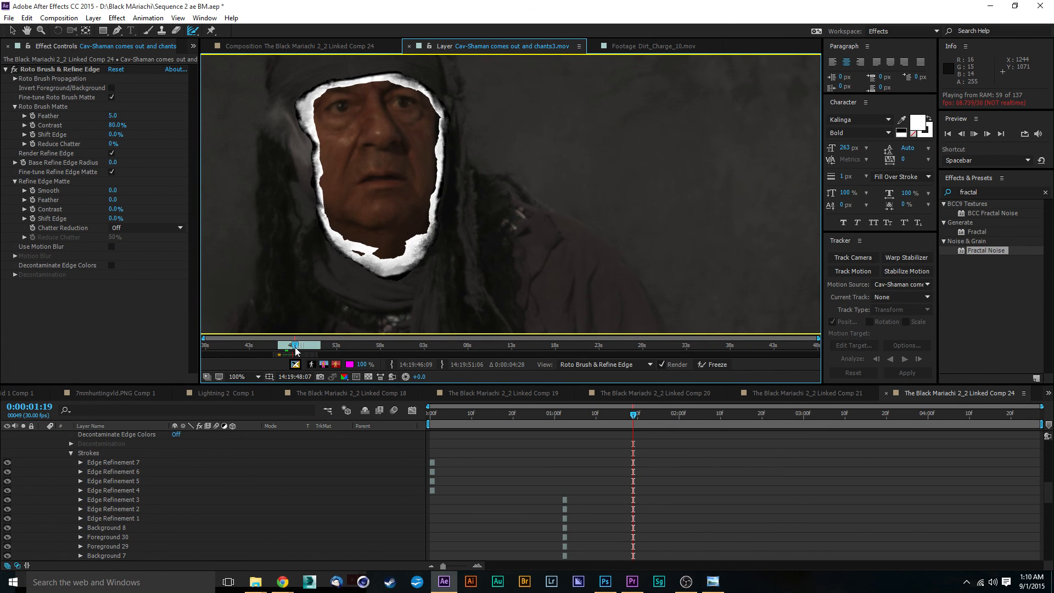
pyautogui.press('space')
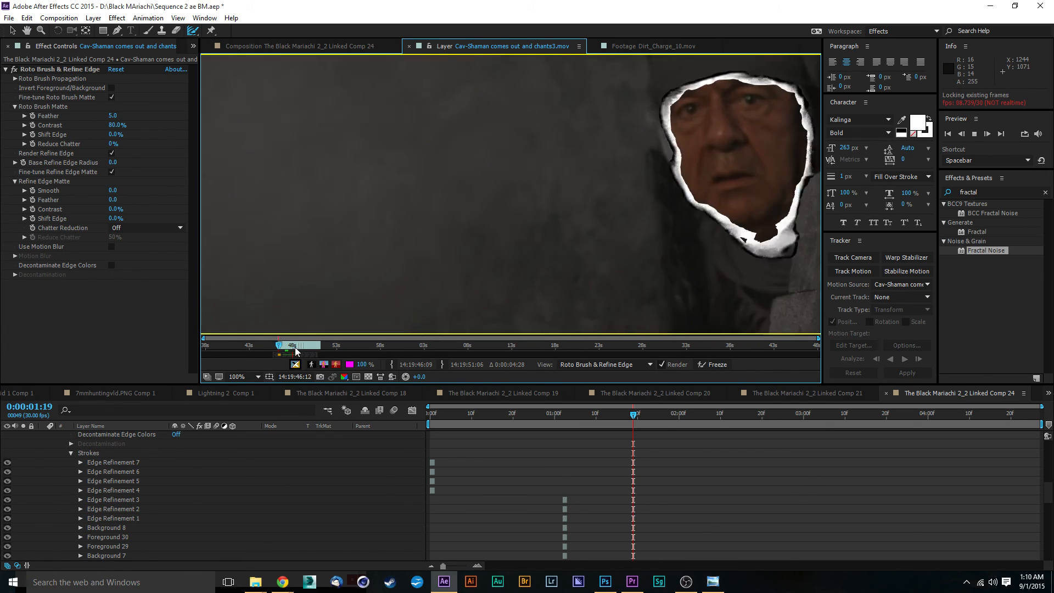
pyautogui.click(292, 347)
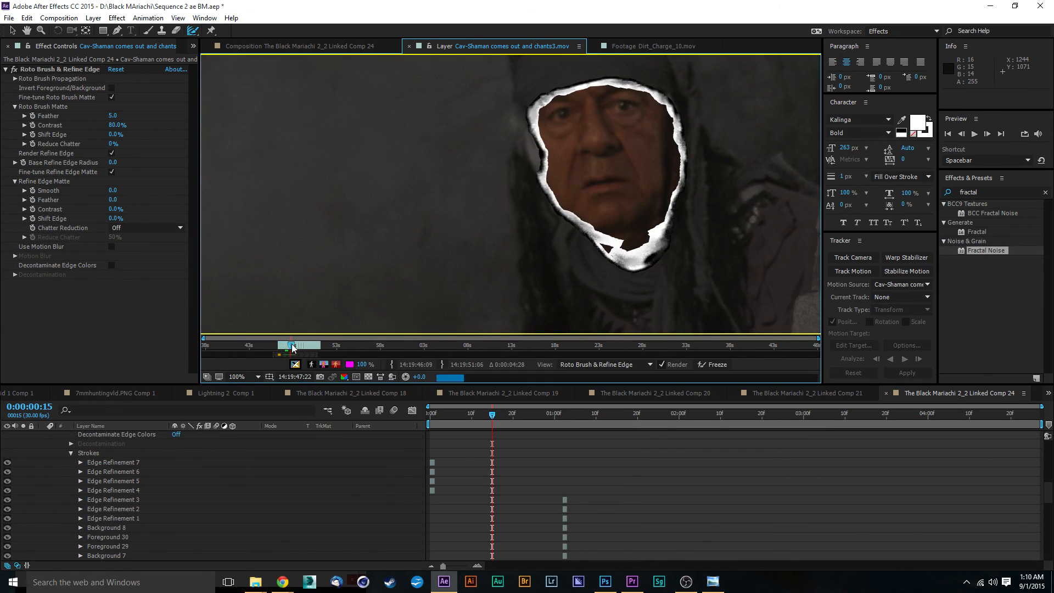
pyautogui.moveTo(291, 347); pyautogui.dragTo(295, 347)
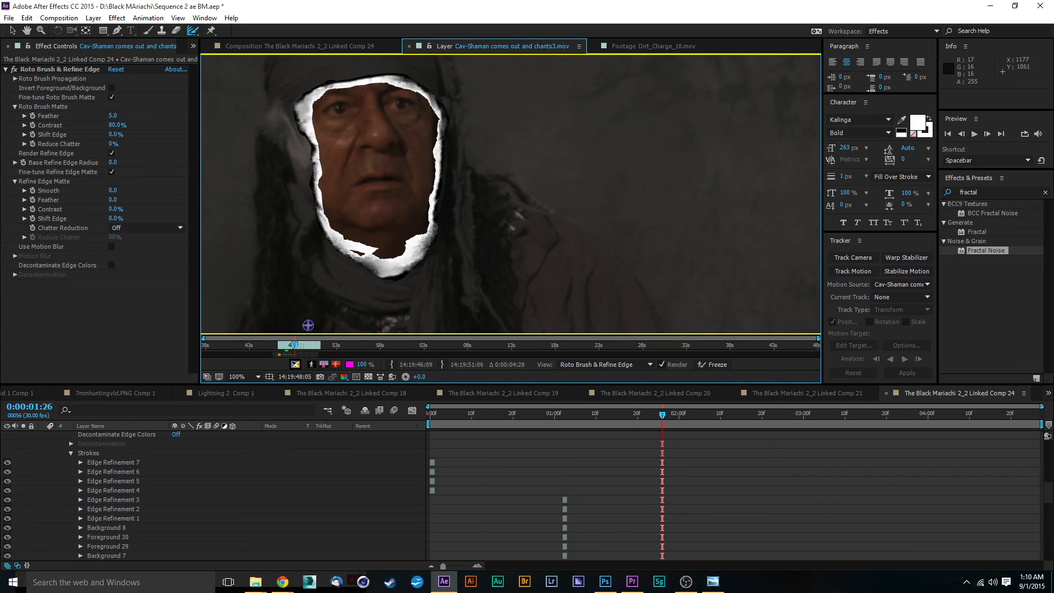
pyautogui.click(294, 346)
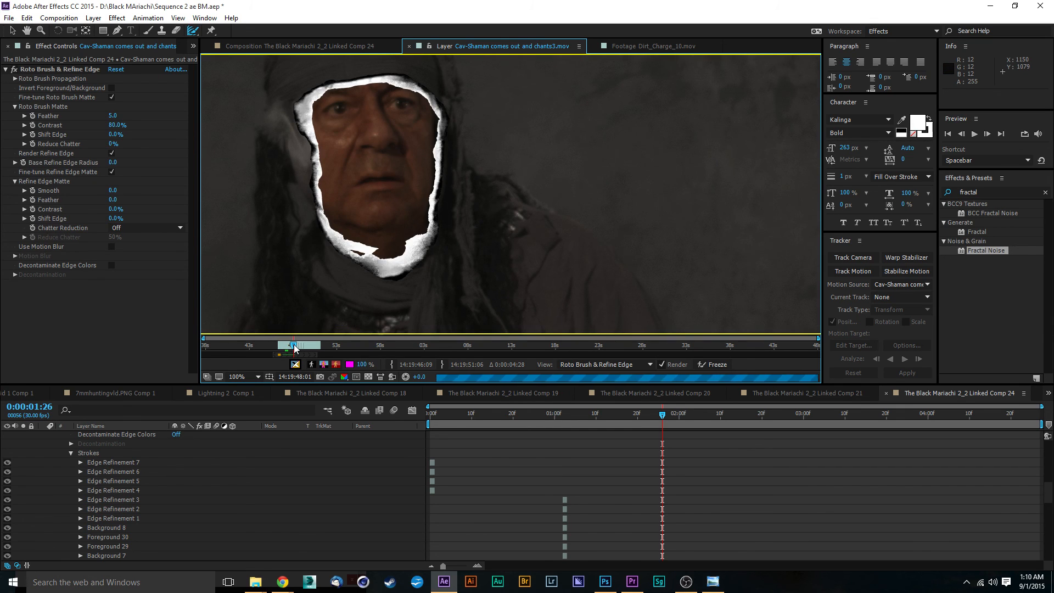
pyautogui.moveTo(294, 347); pyautogui.dragTo(290, 349)
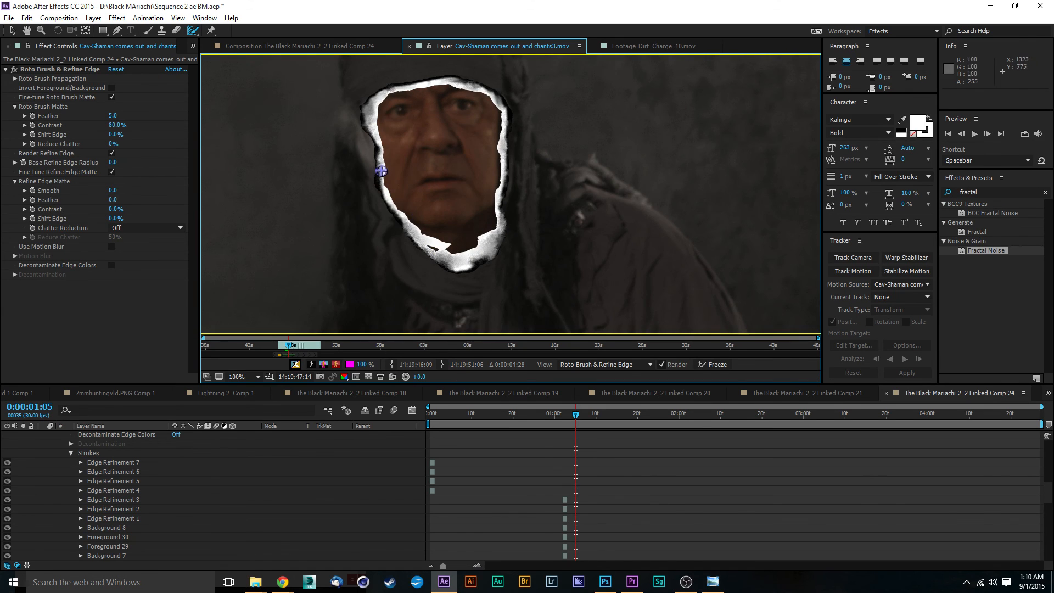
# Zoom into the face at frame 1:09 and paint a Refine Edge stroke along the left cheek edge.
pyautogui.scroll(1, 372, 173)
pyautogui.moveTo(368, 224); pyautogui.dragTo(612, 252)
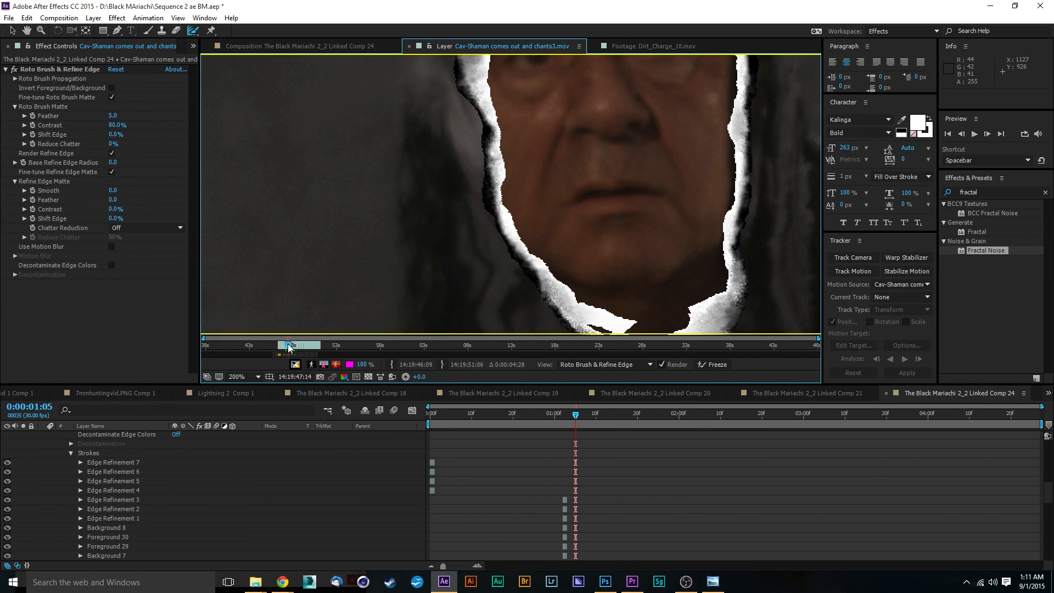
pyautogui.moveTo(288, 347); pyautogui.dragTo(290, 347)
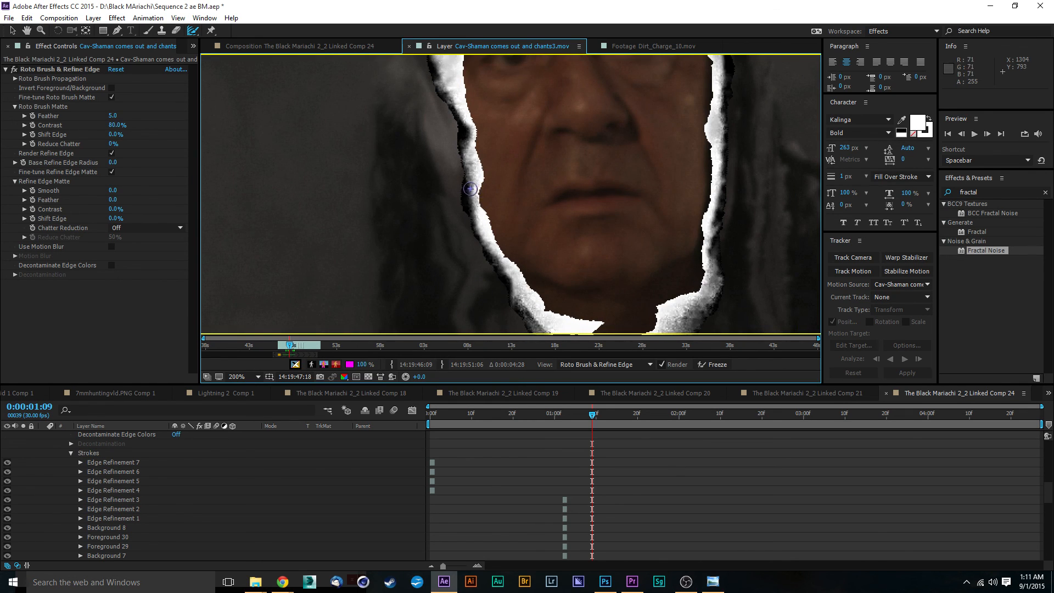
pyautogui.moveTo(473, 191)
pyautogui.mouseDown()
pyautogui.moveTo(455, 205)
pyautogui.moveTo(494, 249)
pyautogui.mouseUp()
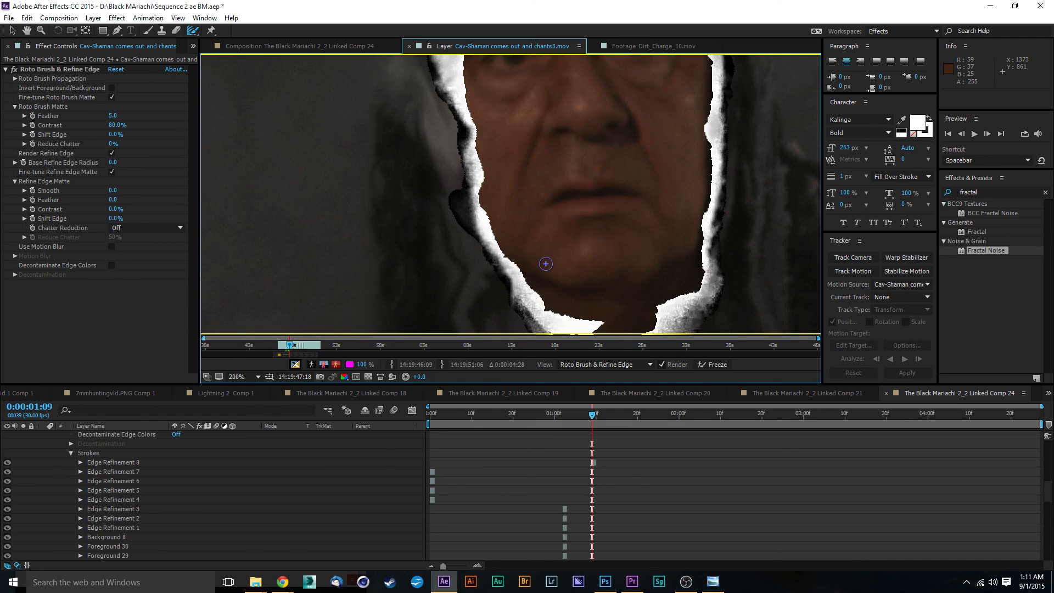
# Add another short Refine Edge stroke at the upper left cheek edge near the eye.
pyautogui.press('space')
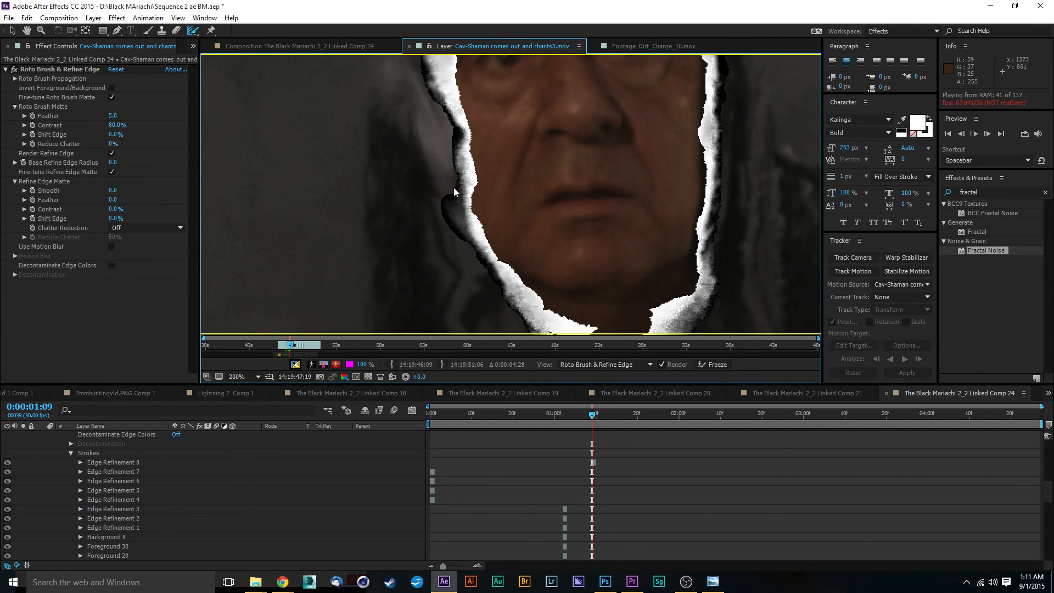
pyautogui.press('space')
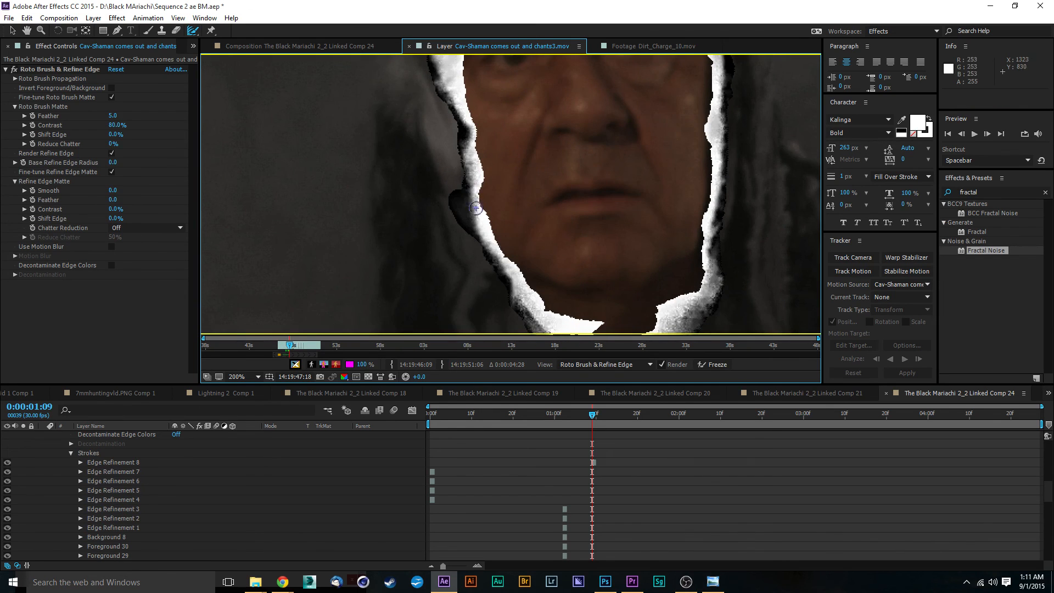
pyautogui.moveTo(468, 171)
pyautogui.mouseDown()
pyautogui.moveTo(444, 185)
pyautogui.moveTo(459, 196)
pyautogui.moveTo(464, 176)
pyautogui.moveTo(479, 176)
pyautogui.mouseUp()
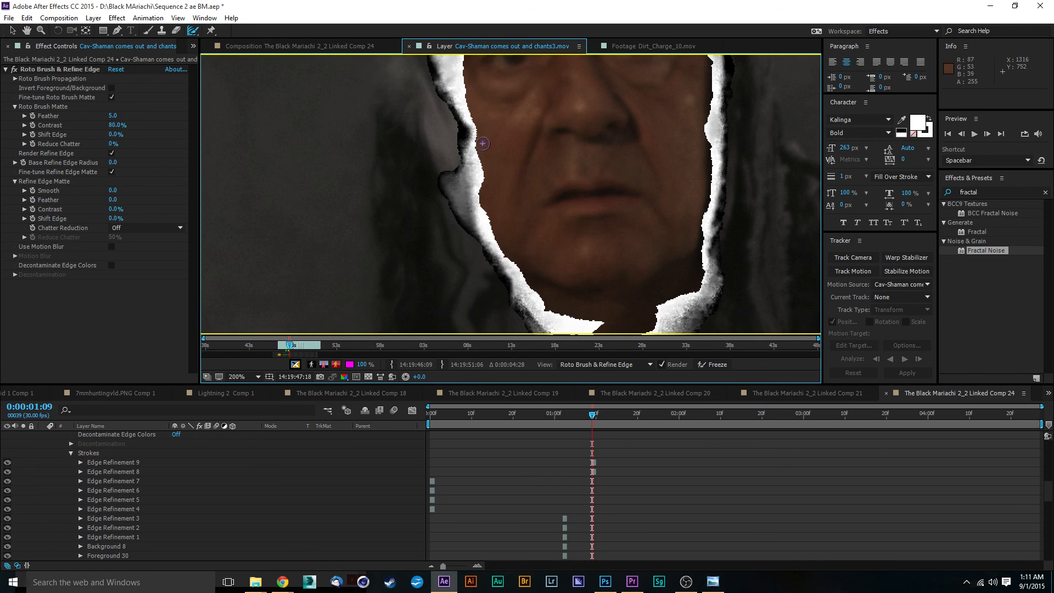
# Zoom out and scrub and play through the rest of the clip to review the face matte.
pyautogui.press('space')
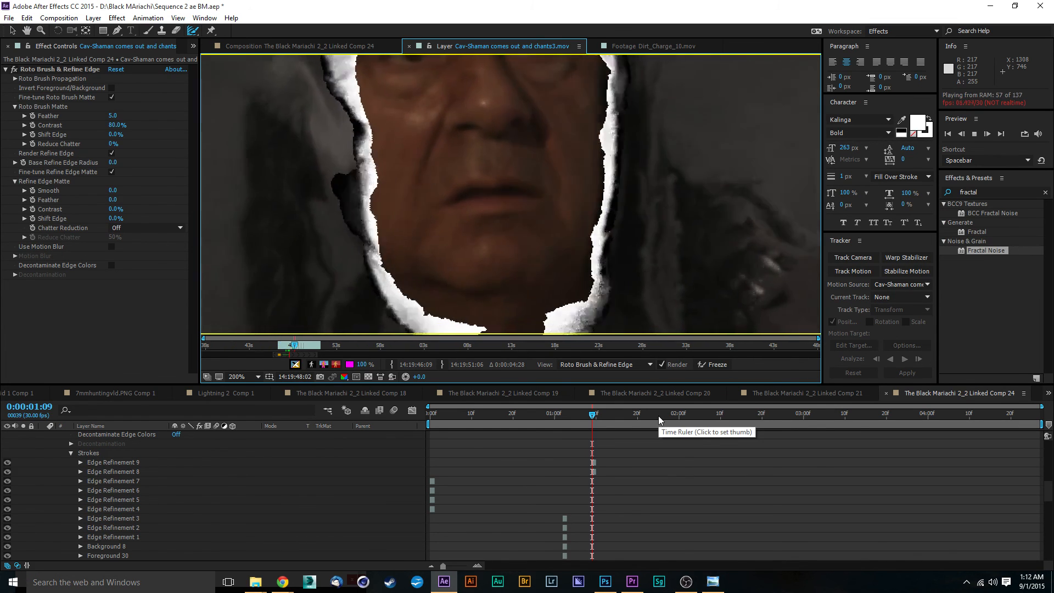
pyautogui.click(648, 418)
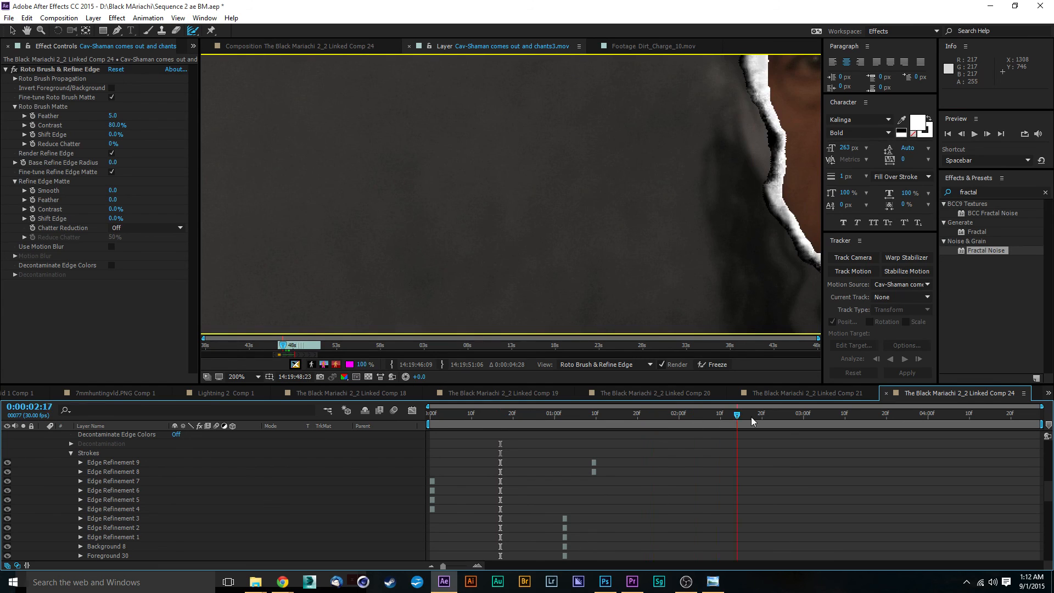
pyautogui.moveTo(751, 416); pyautogui.dragTo(1008, 417)
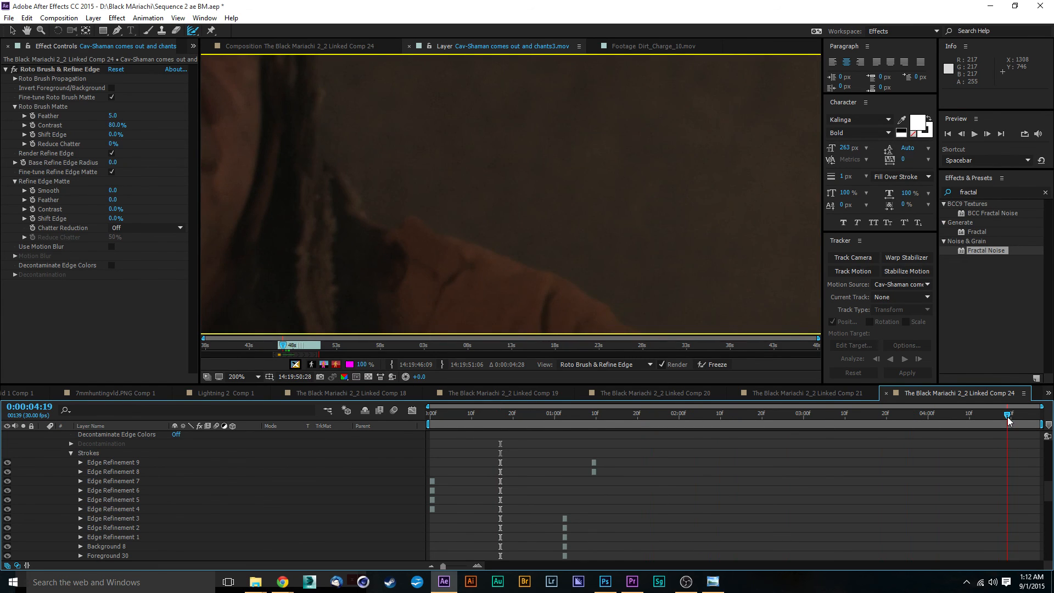
pyautogui.scroll(-2, 467, 227)
pyautogui.scroll(-1, 481, 221)
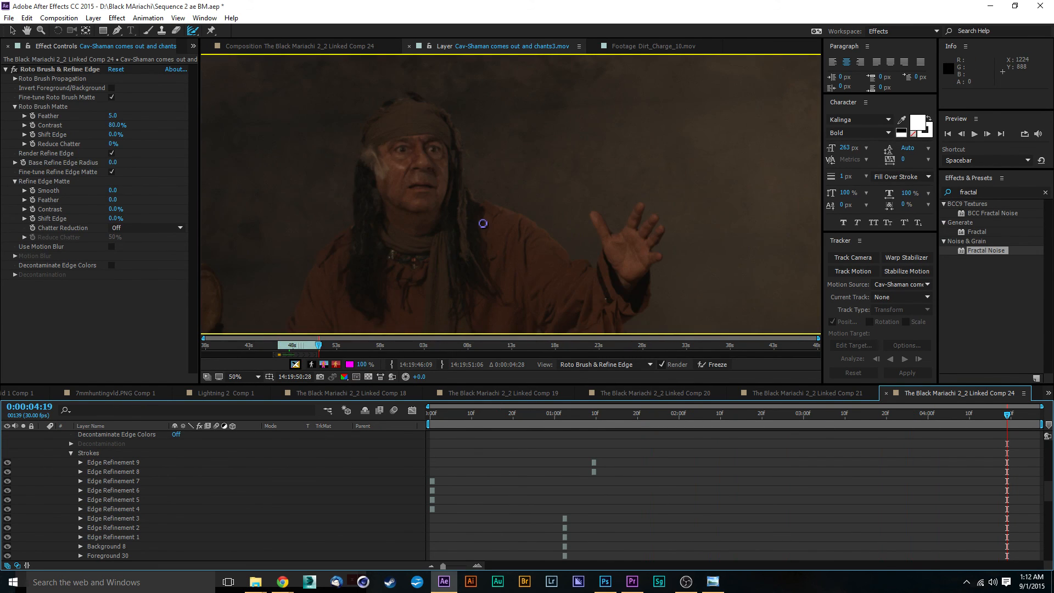
pyautogui.scroll(1, 482, 221)
pyautogui.scroll(-6, 482, 222)
pyautogui.scroll(2, 484, 222)
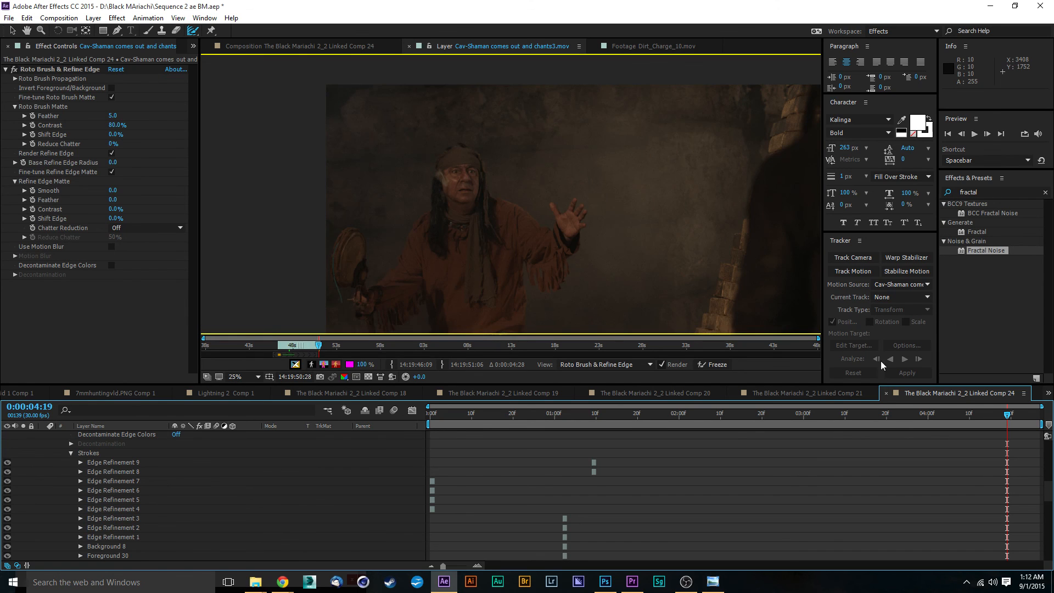
pyautogui.moveTo(907, 413); pyautogui.dragTo(705, 417)
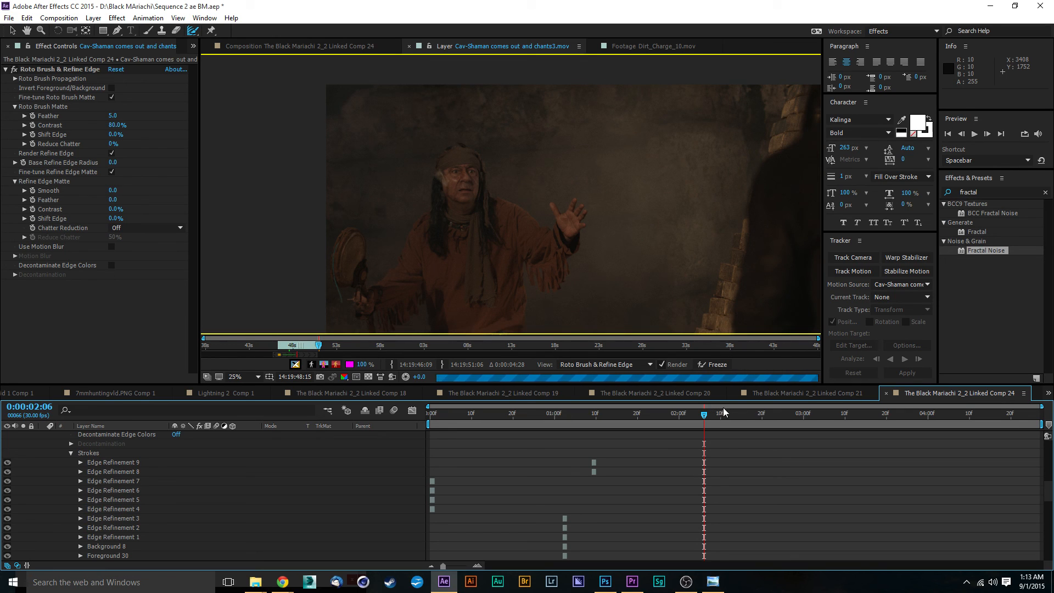
pyautogui.click(679, 416)
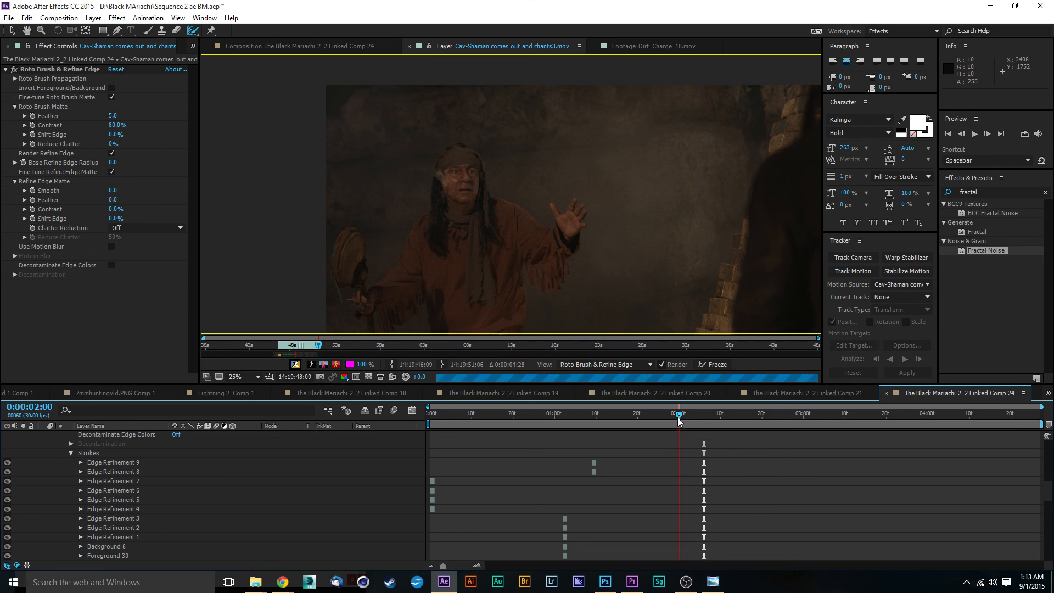
pyautogui.moveTo(654, 423); pyautogui.dragTo(657, 424)
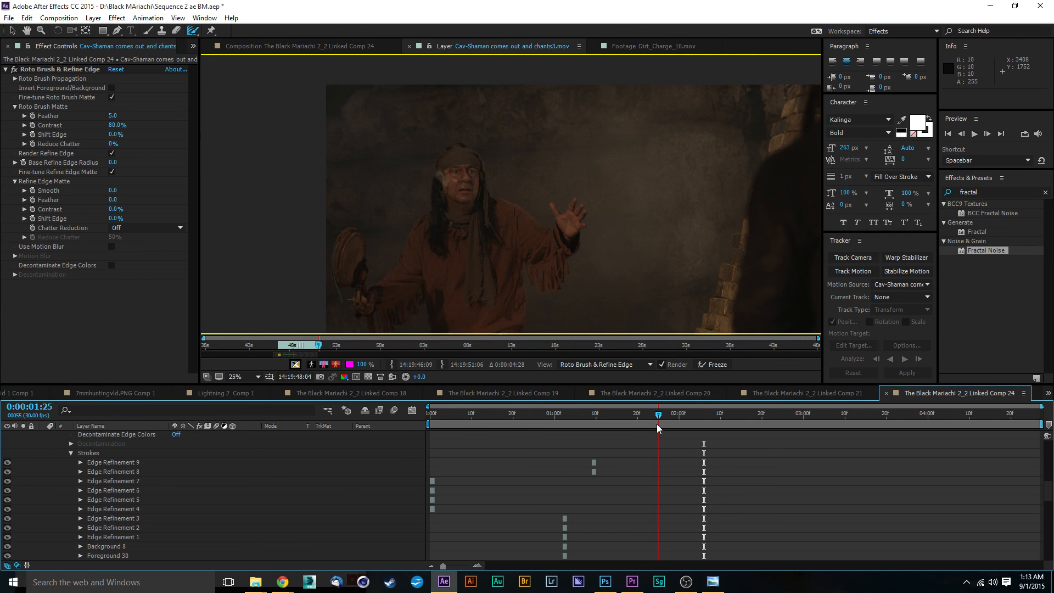
pyautogui.press('space')
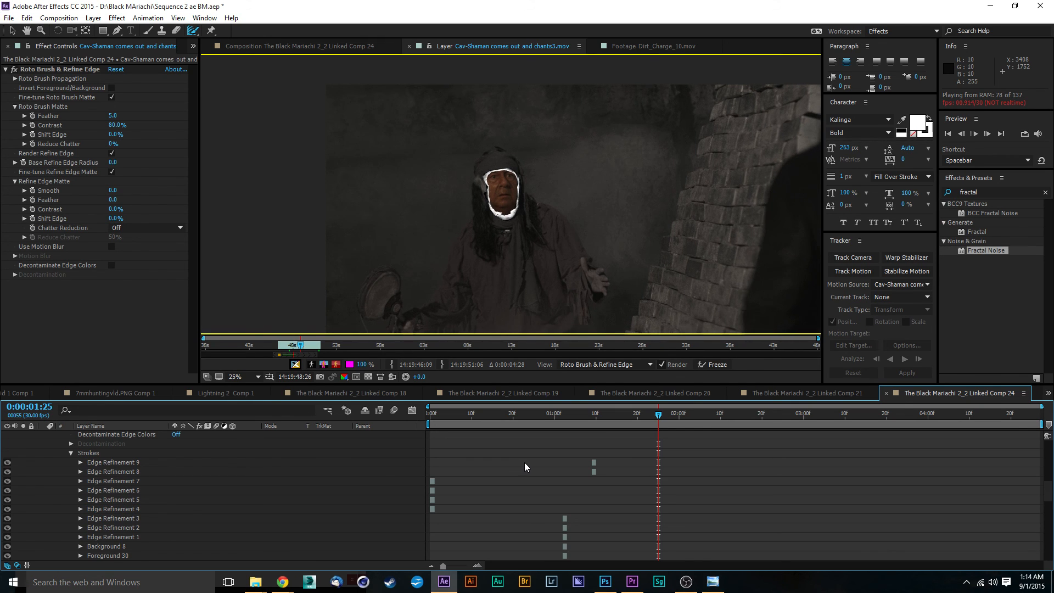
pyautogui.click(713, 582)
pyautogui.click(548, 556)
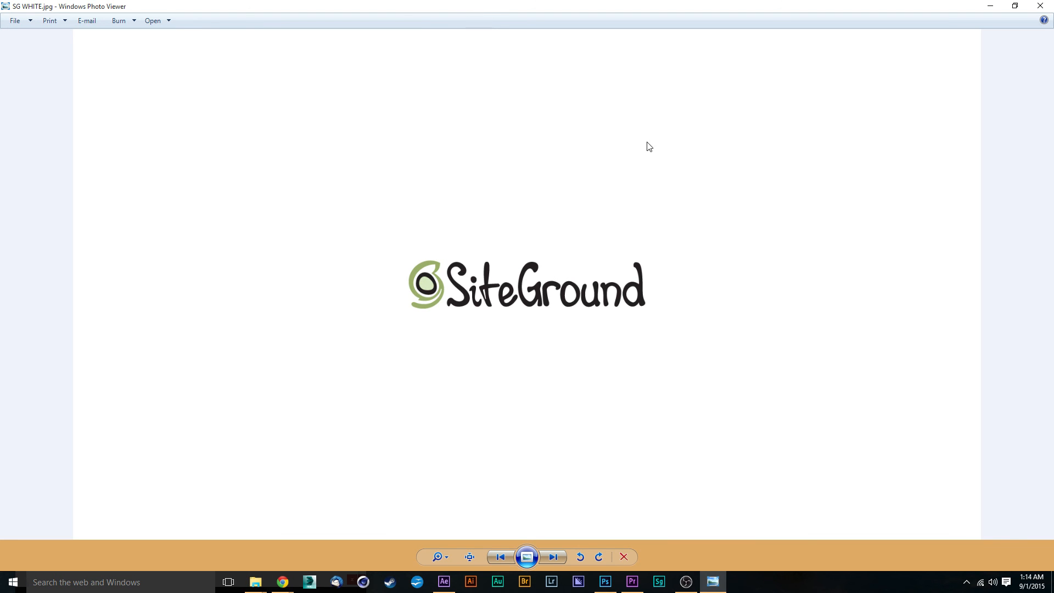
pyautogui.click(993, 7)
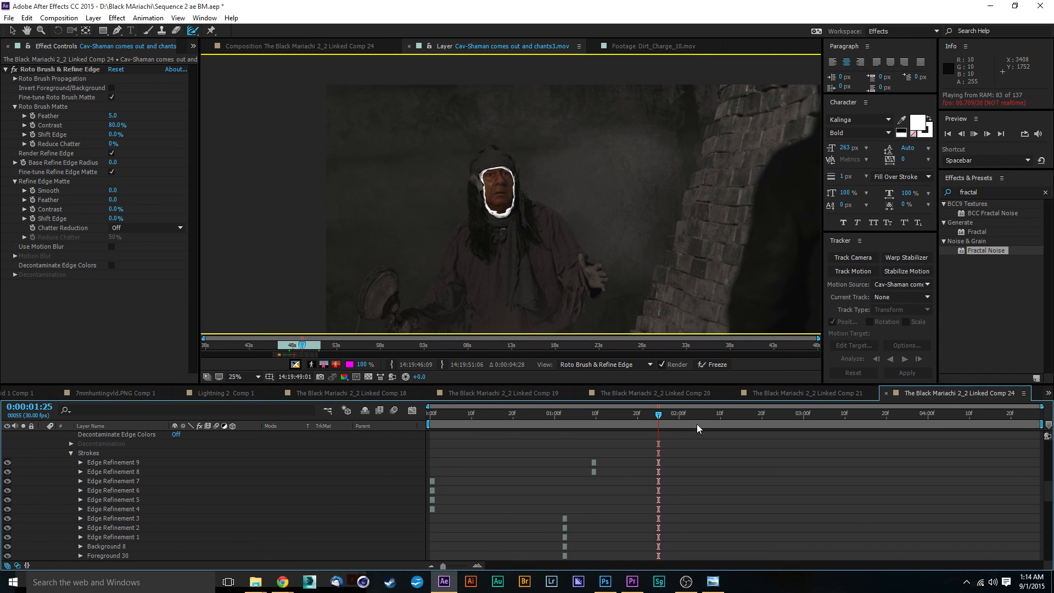
pyautogui.click(659, 418)
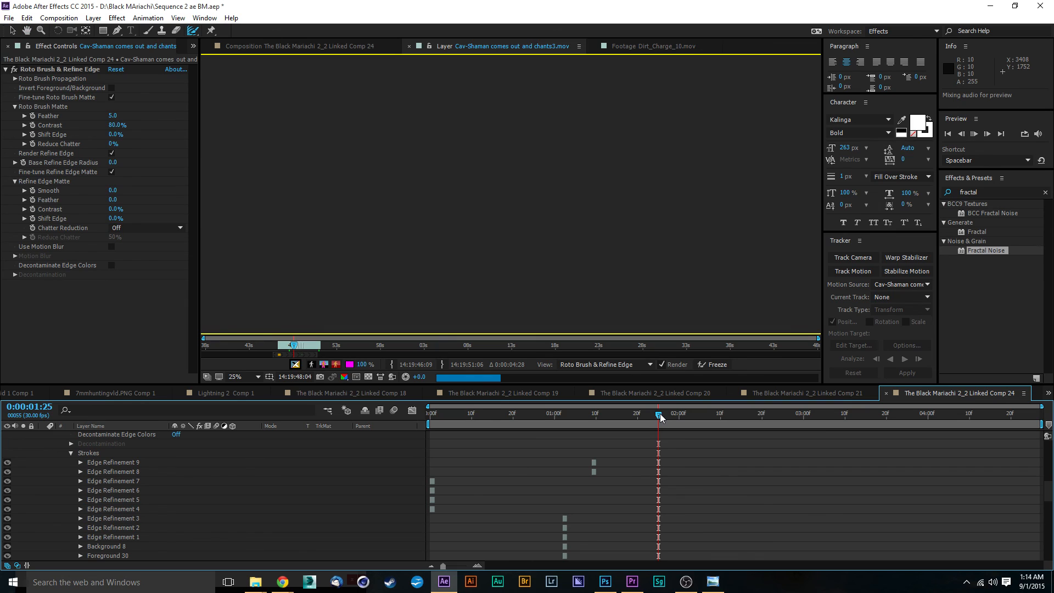